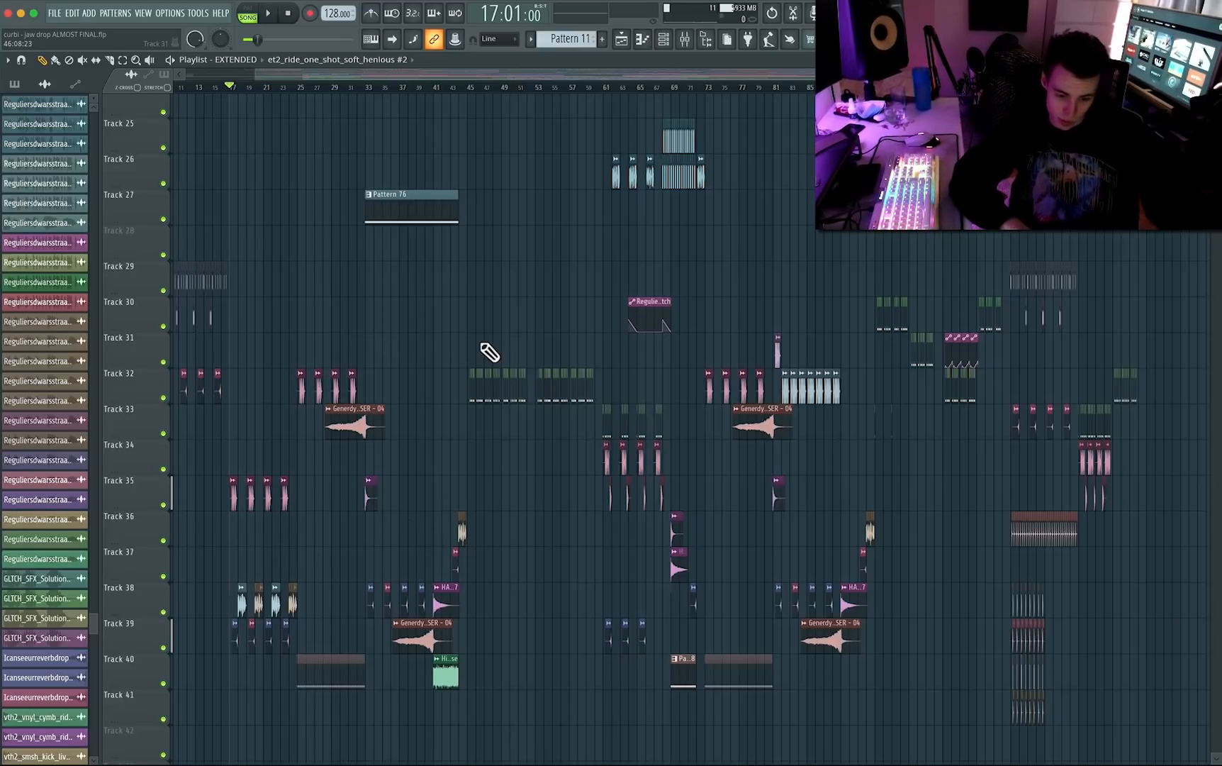
Play the arrangement from bar 44 and look over the drum, effects and automation tracks during playback.
{"action": "left_click", "coordinate": [463, 88]}
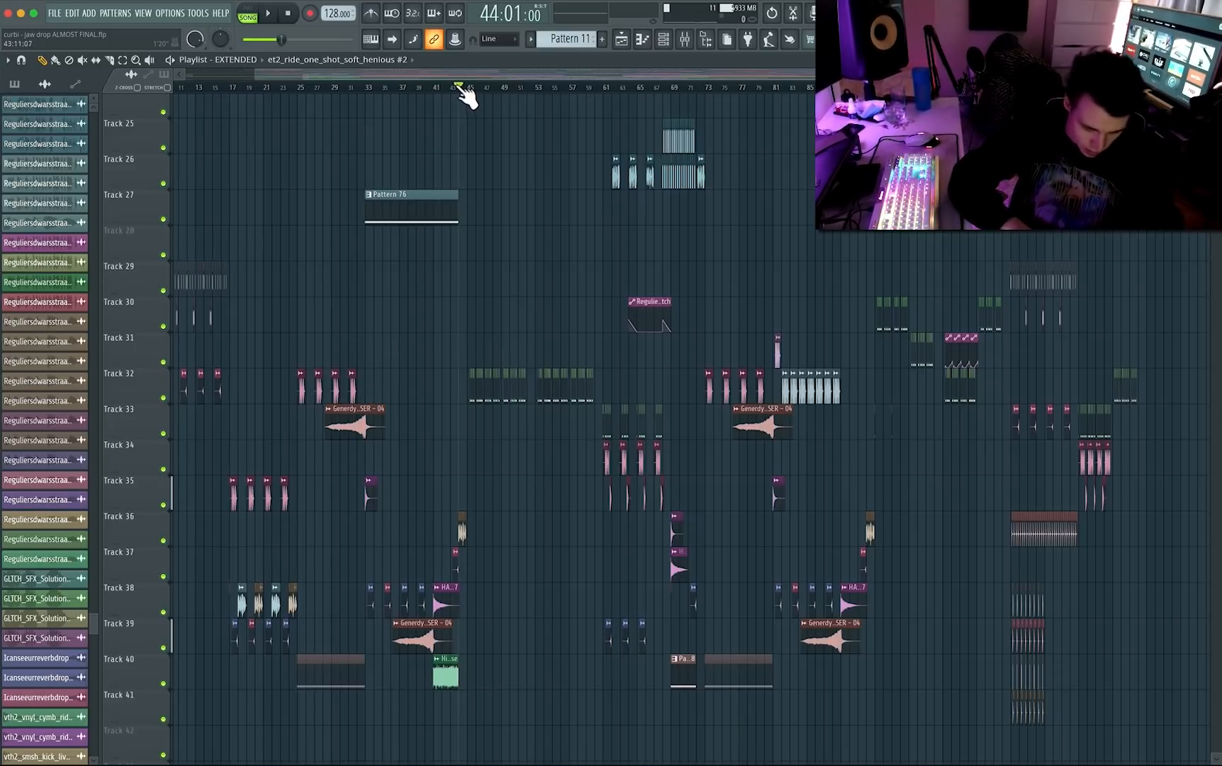
{"action": "key", "text": "space"}
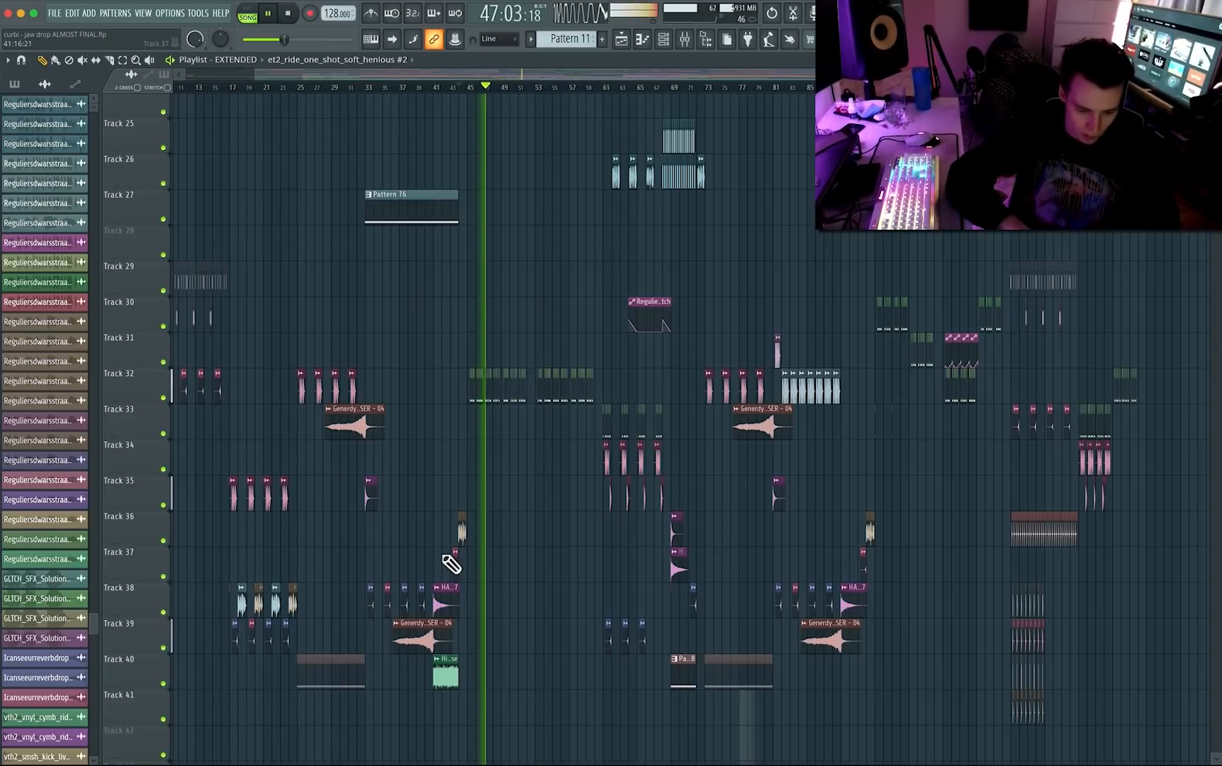
{"action": "scroll", "coordinate": [793, 505], "scroll_direction": "down", "scroll_amount": 7}
{"action": "scroll", "coordinate": [793, 504], "scroll_direction": "down", "scroll_amount": 3}
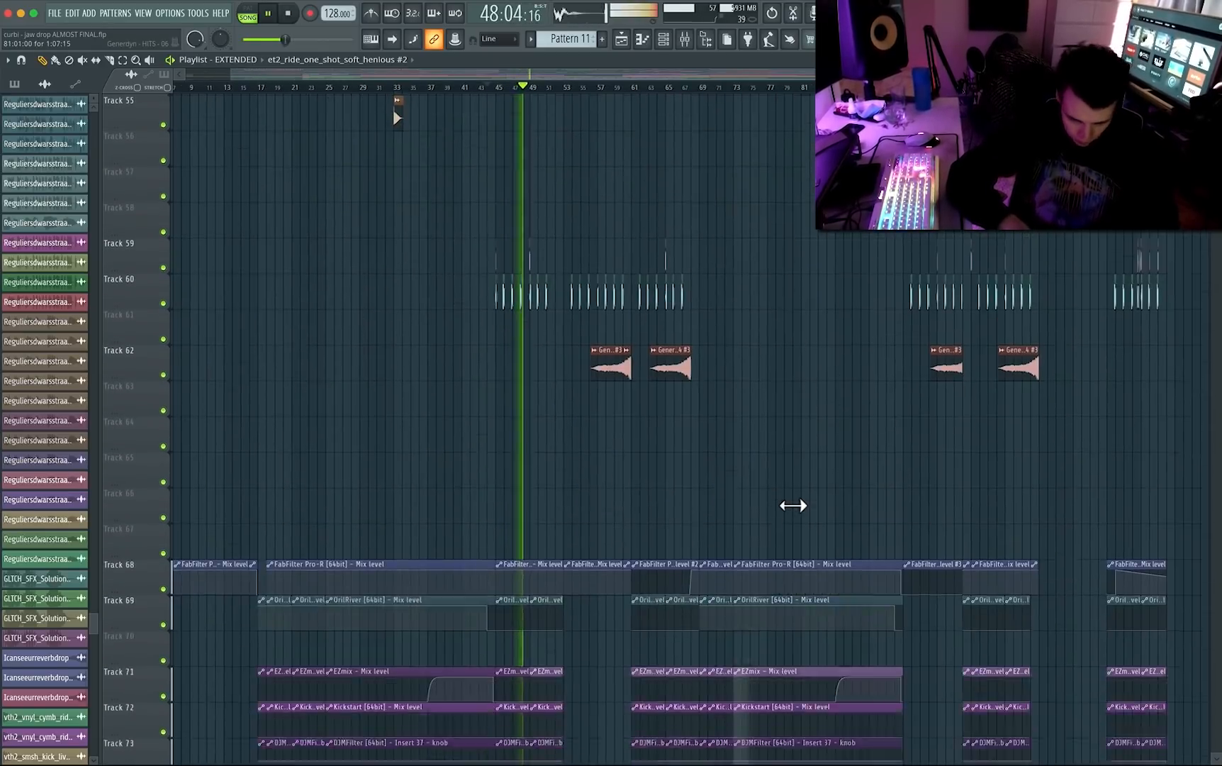
{"action": "scroll", "coordinate": [792, 504], "scroll_direction": "up", "scroll_amount": 15}
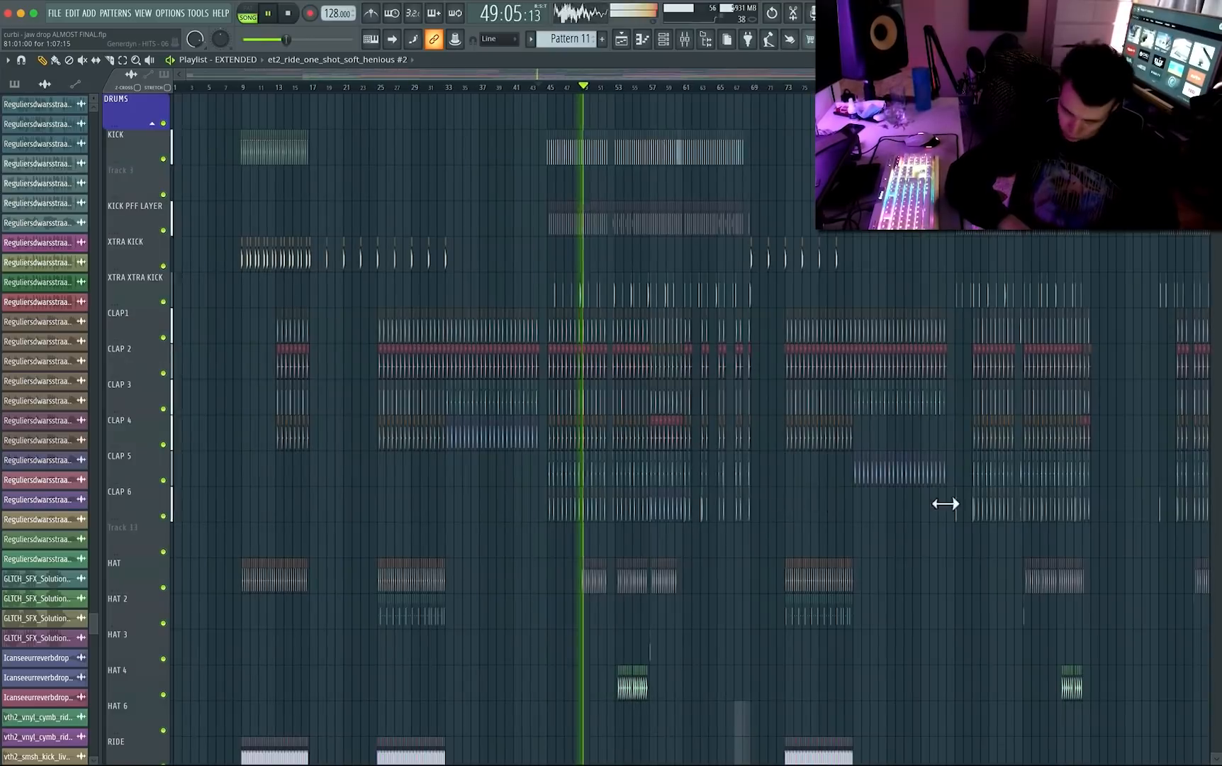
{"action": "scroll", "coordinate": [709, 401], "scroll_direction": "down", "scroll_amount": 10}
{"action": "key", "text": "space"}
Look through the playlist from the snare tracks down to the riser, fill and impact clips on the lower tracks.
{"action": "scroll", "coordinate": [705, 402], "scroll_direction": "down", "scroll_amount": 8}
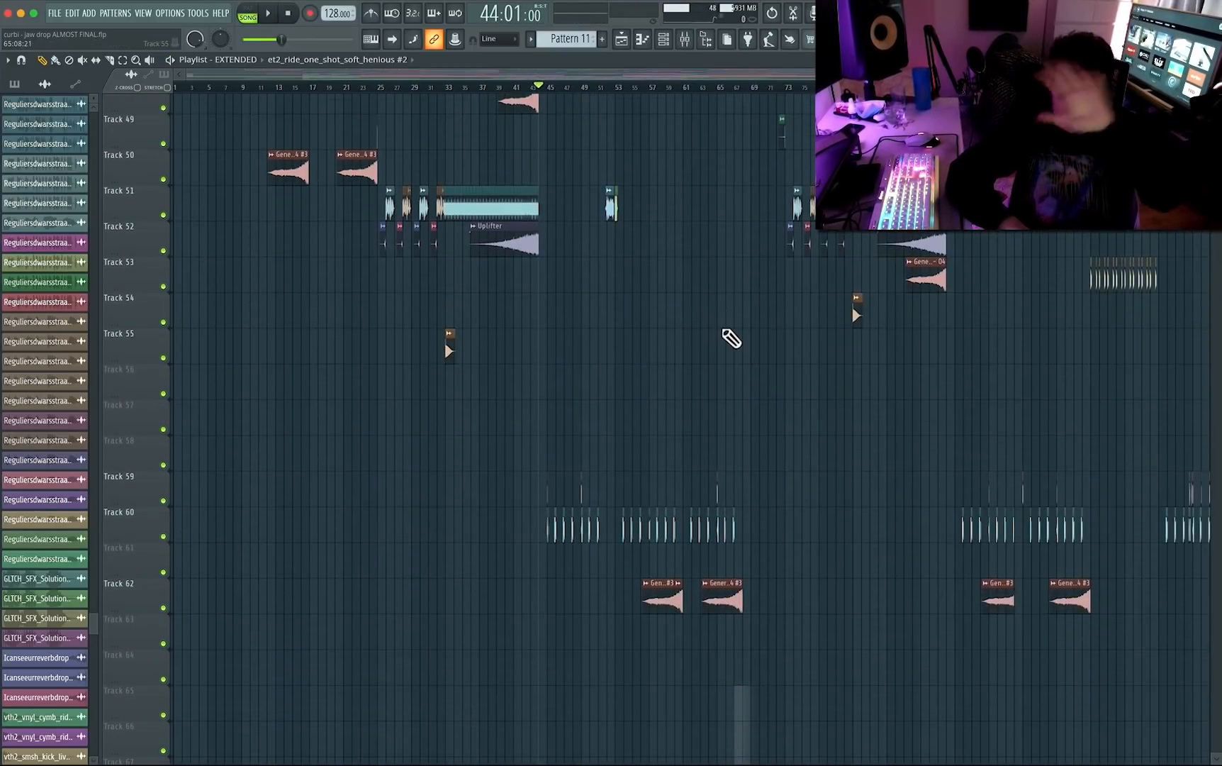
{"action": "scroll", "coordinate": [731, 338], "scroll_direction": "down", "scroll_amount": 7}
{"action": "scroll", "coordinate": [731, 339], "scroll_direction": "up", "scroll_amount": 20}
{"action": "scroll", "coordinate": [737, 383], "scroll_direction": "down", "scroll_amount": 15}
{"action": "scroll", "coordinate": [742, 422], "scroll_direction": "up", "scroll_amount": 12}
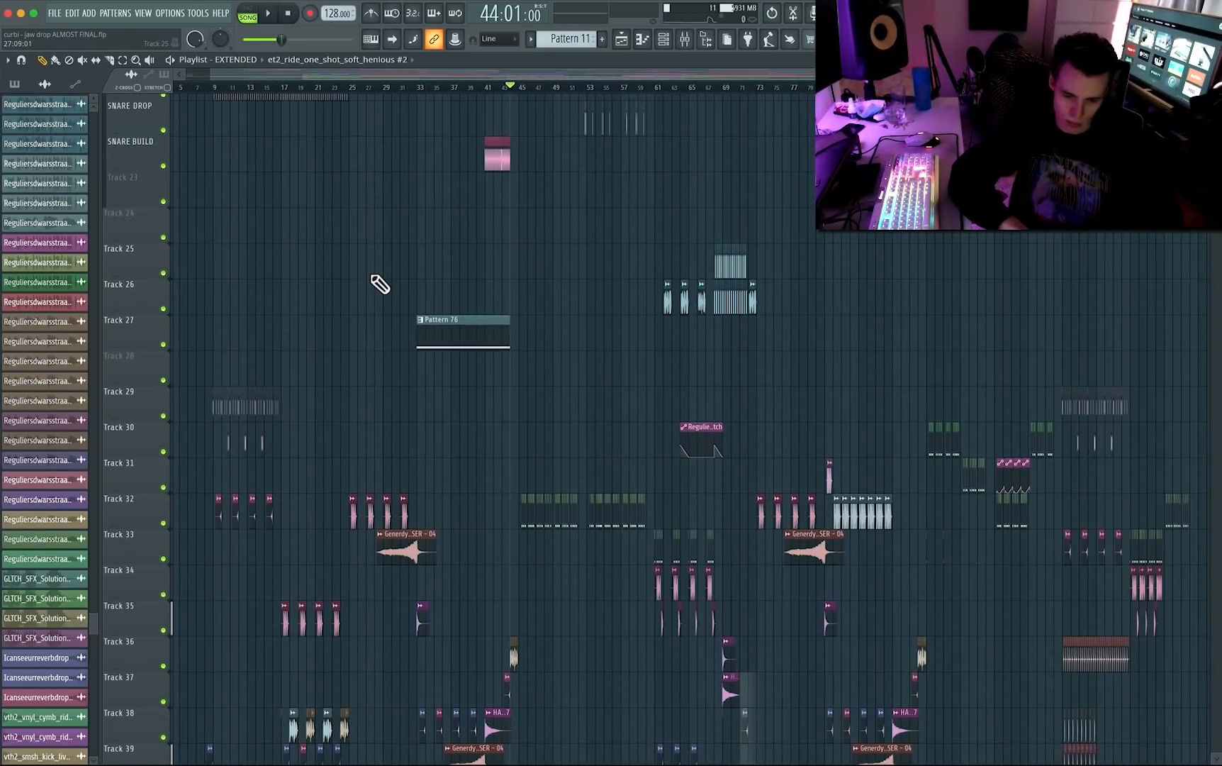
{"action": "scroll", "coordinate": [377, 284], "scroll_direction": "up", "scroll_amount": 2}
{"action": "scroll", "coordinate": [300, 301], "scroll_direction": "down", "scroll_amount": 7}
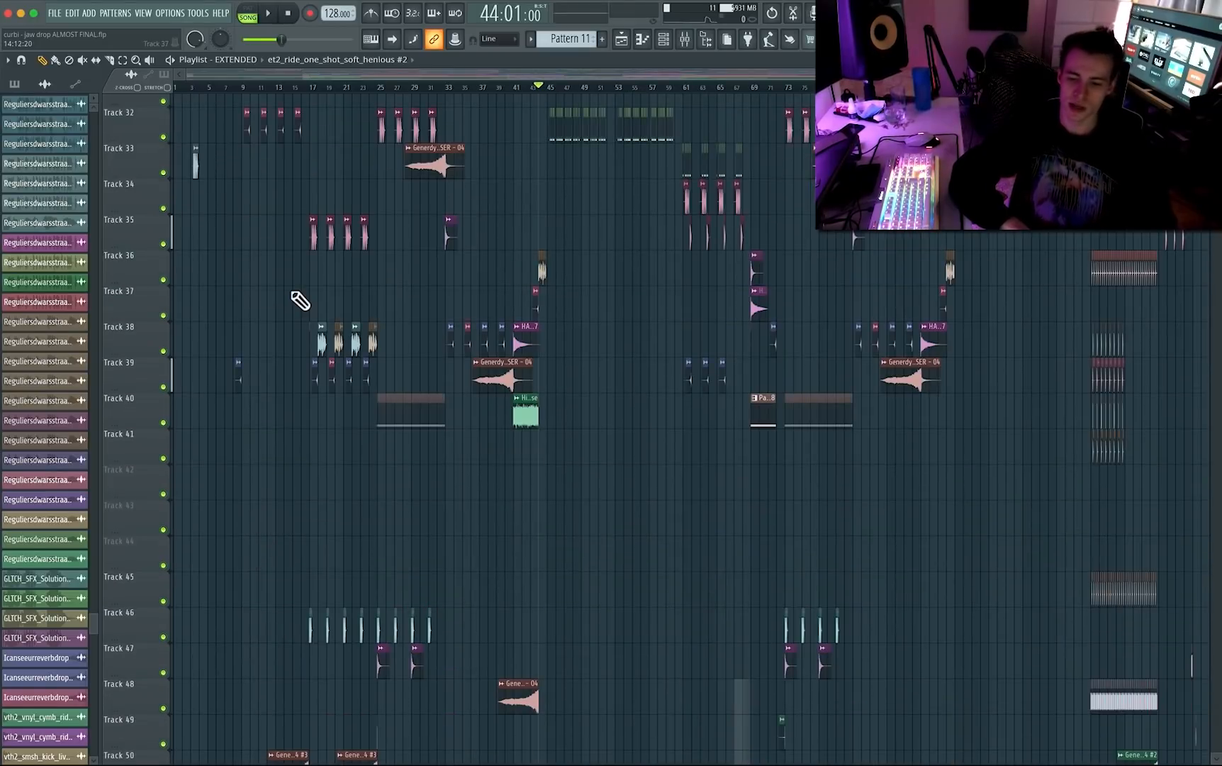
{"action": "scroll", "coordinate": [300, 301], "scroll_direction": "up", "scroll_amount": 4}
{"action": "scroll", "coordinate": [362, 306], "scroll_direction": "up", "scroll_amount": 5}
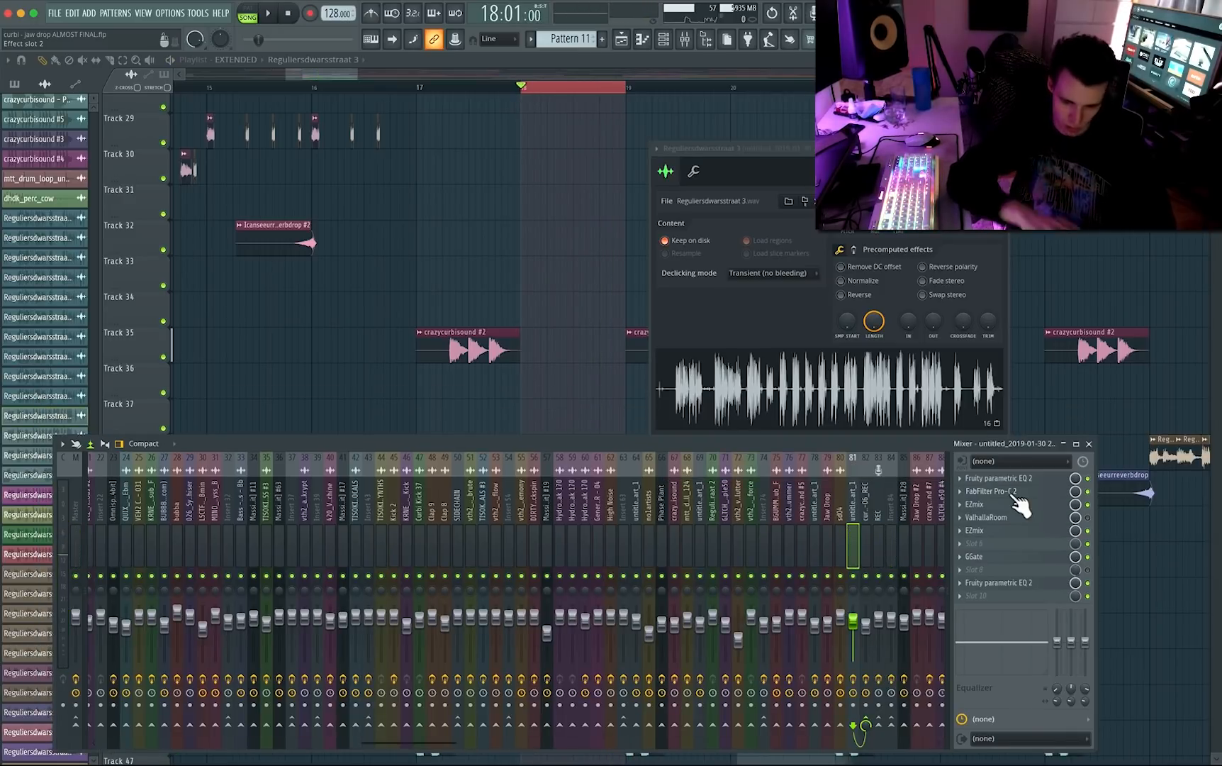
Inspect the first Fruity parametric EQ 2 on the Reguliersdwarsstraat 3 clip's mixer insert, and view the clips around bar 17.
{"action": "left_click", "coordinate": [1035, 480]}
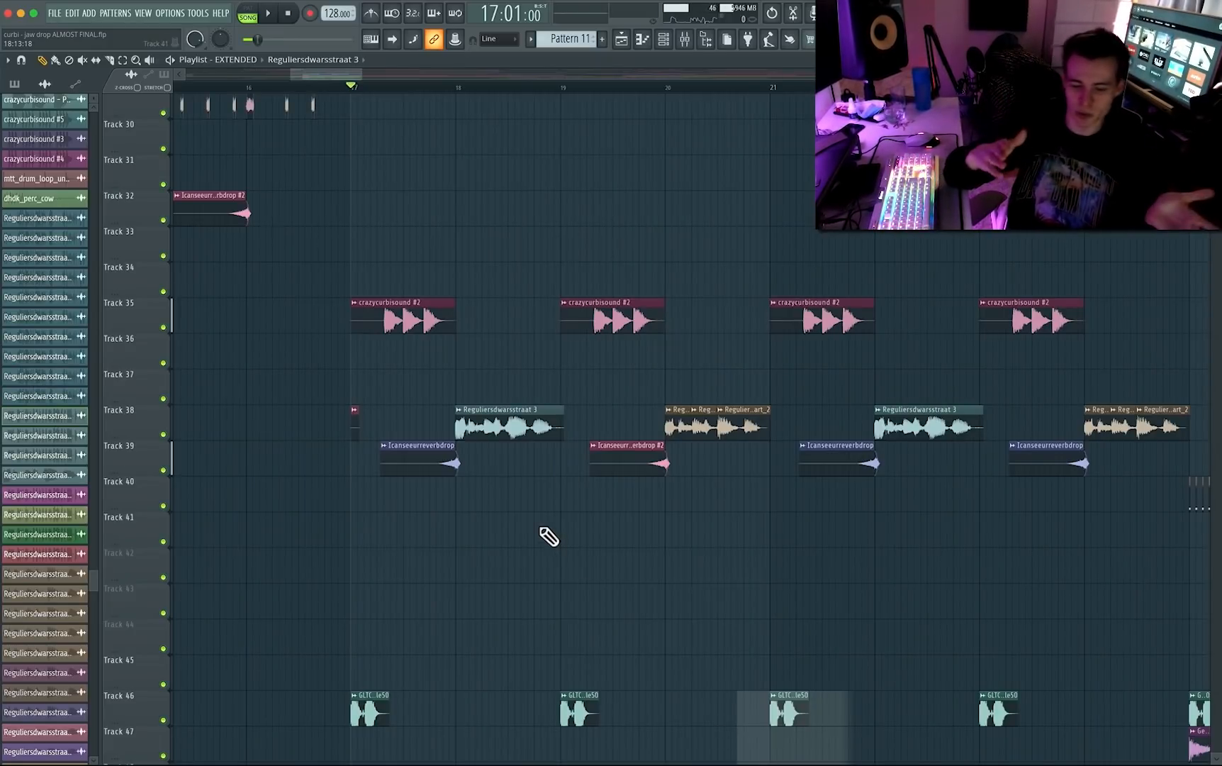
{"action": "scroll", "coordinate": [637, 355], "scroll_direction": "down", "scroll_amount": 5}
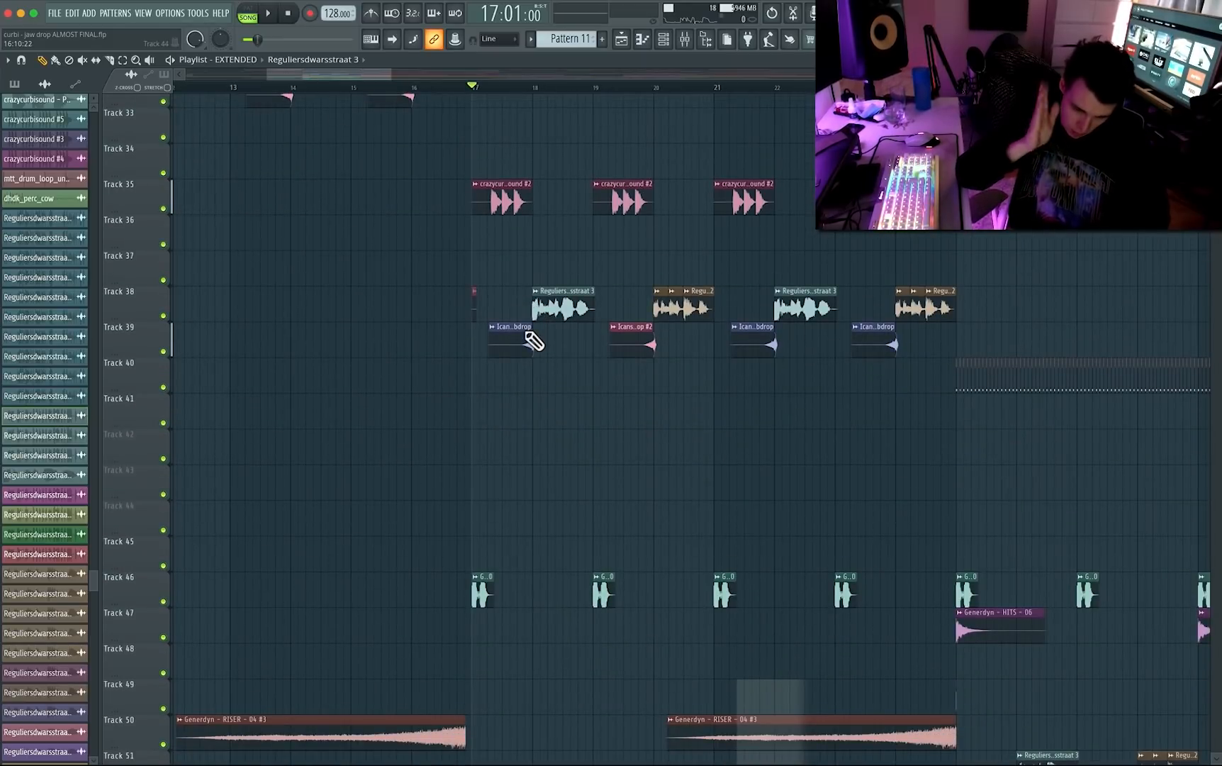
{"action": "scroll", "coordinate": [472, 540], "scroll_direction": "up", "scroll_amount": 3}
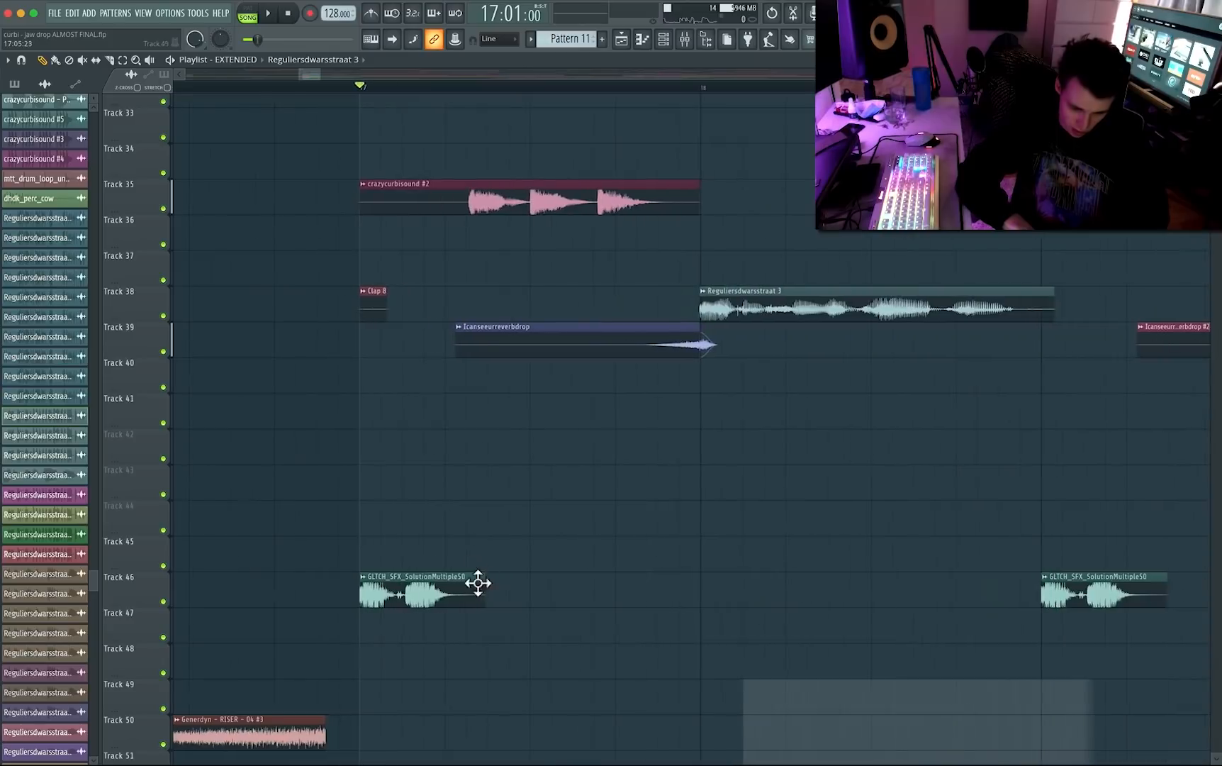
Open the GLTCH_SFX_SolutionMultiple50 clip's sample settings, show its mixer insert and audition the sample.
{"action": "double_click", "coordinate": [468, 589]}
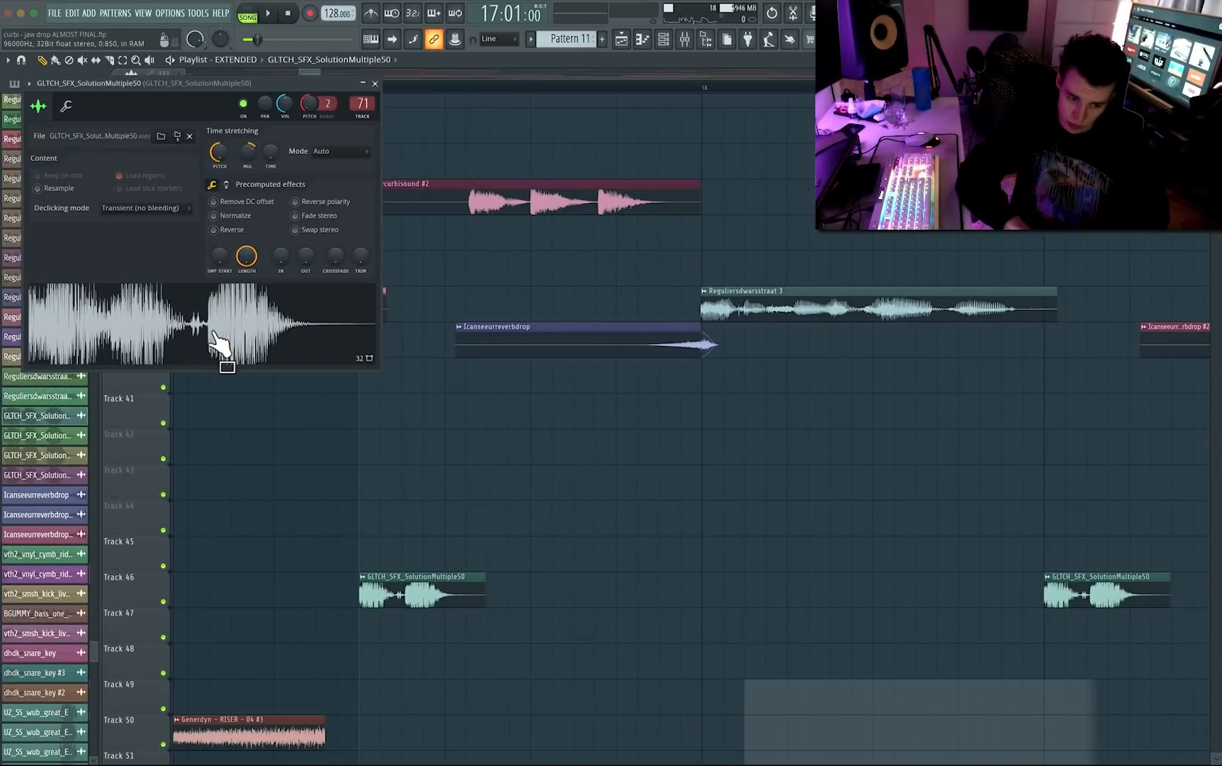
{"action": "left_click", "coordinate": [216, 344]}
{"action": "left_click", "coordinate": [363, 107]}
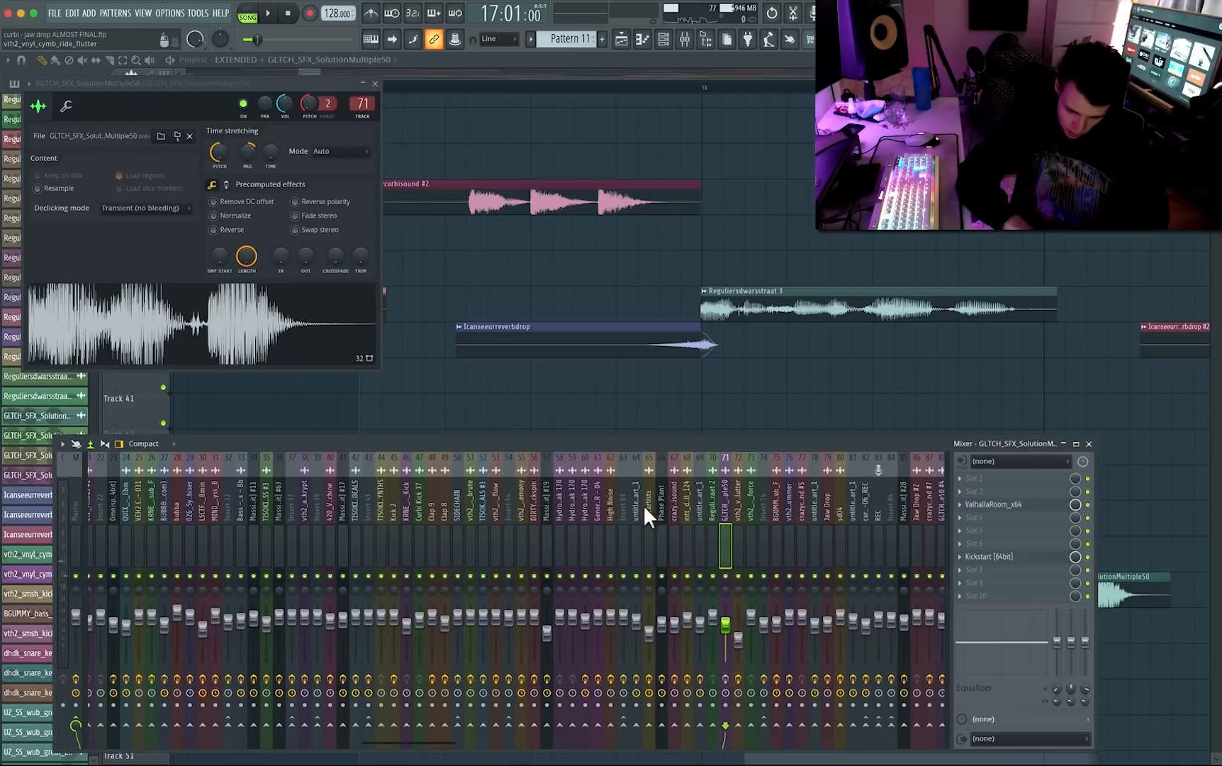
{"action": "left_click", "coordinate": [160, 275]}
{"action": "left_click", "coordinate": [165, 340]}
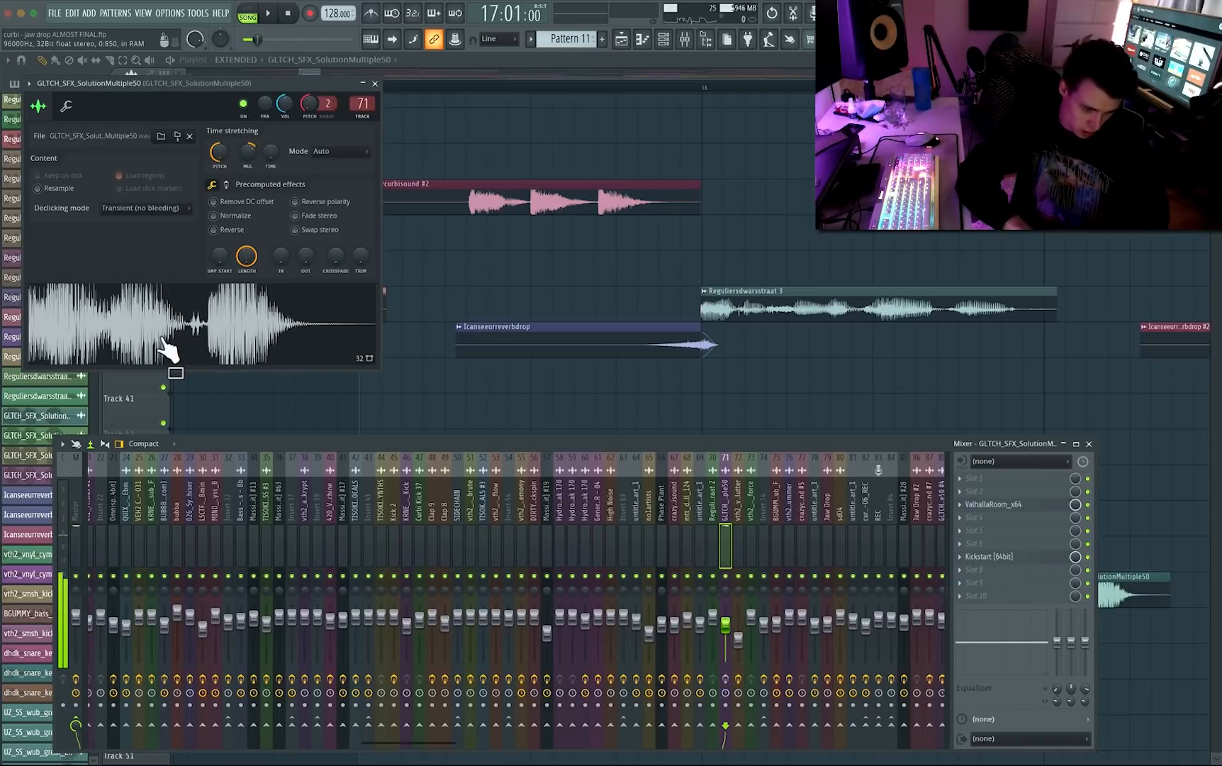
Check the glitch sample's time-stretching pitch and both pages of its precomputed effects.
{"action": "right_click", "coordinate": [221, 148]}
{"action": "left_click", "coordinate": [157, 85]}
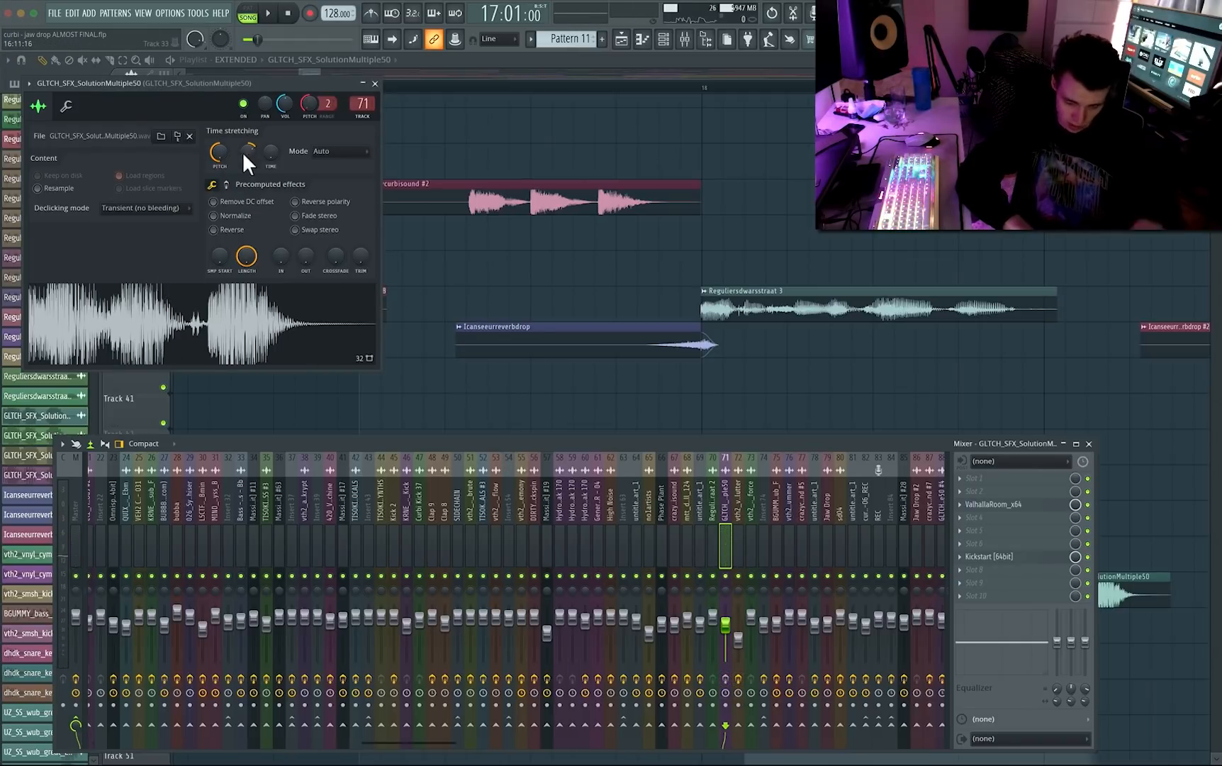
{"action": "left_click", "coordinate": [227, 185]}
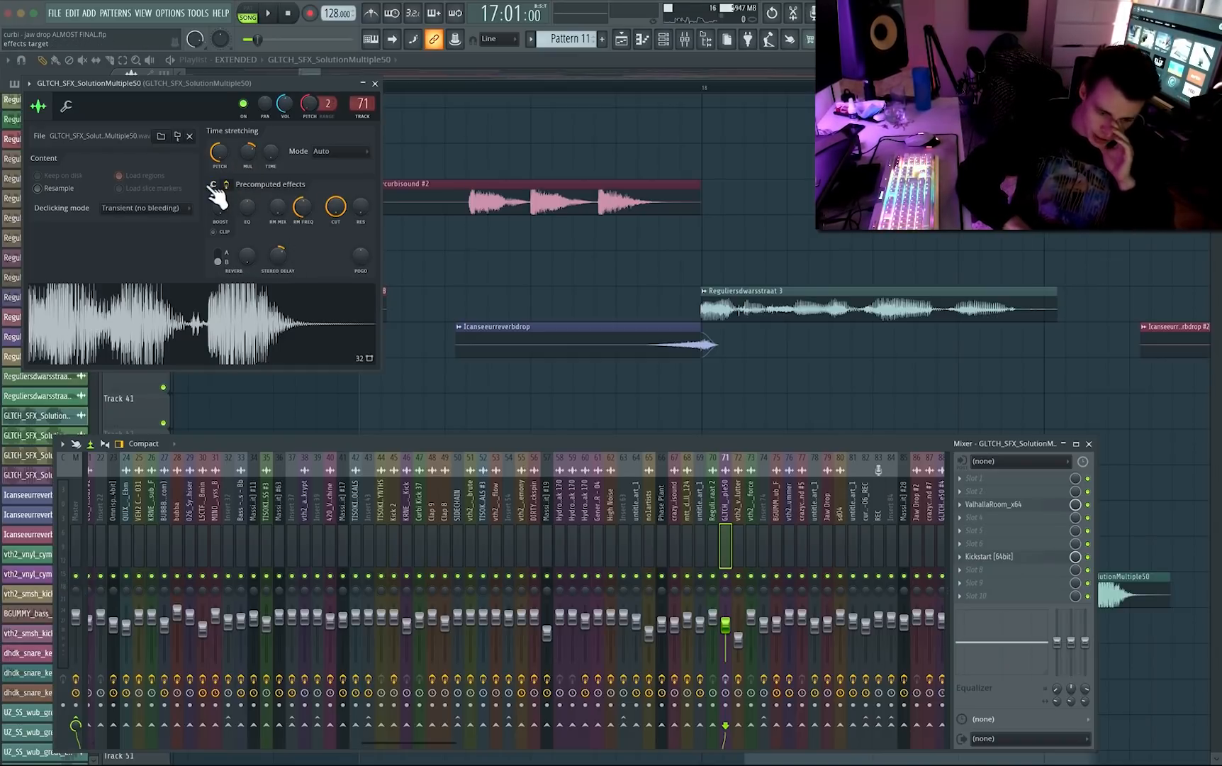
{"action": "left_click", "coordinate": [213, 186]}
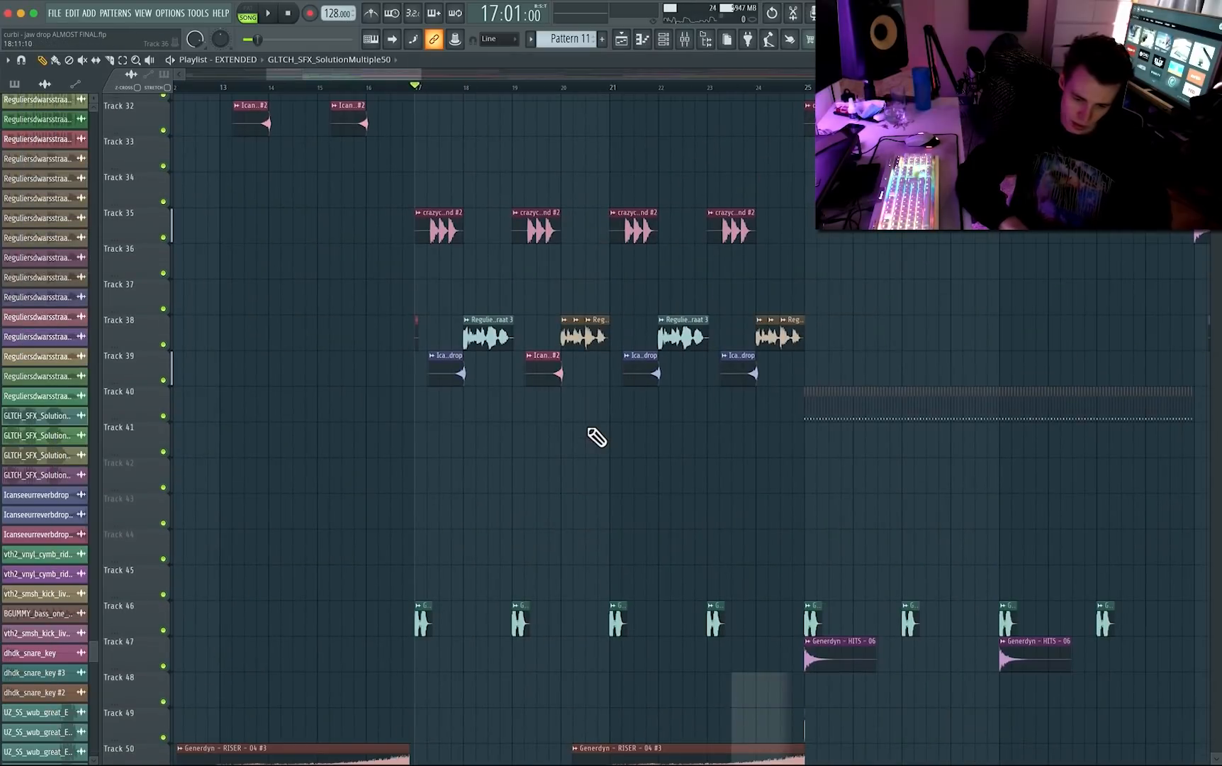
Play the section from bar 17 to hear the glitch and crazycurbisound #2 clips together.
{"action": "key", "text": "space"}
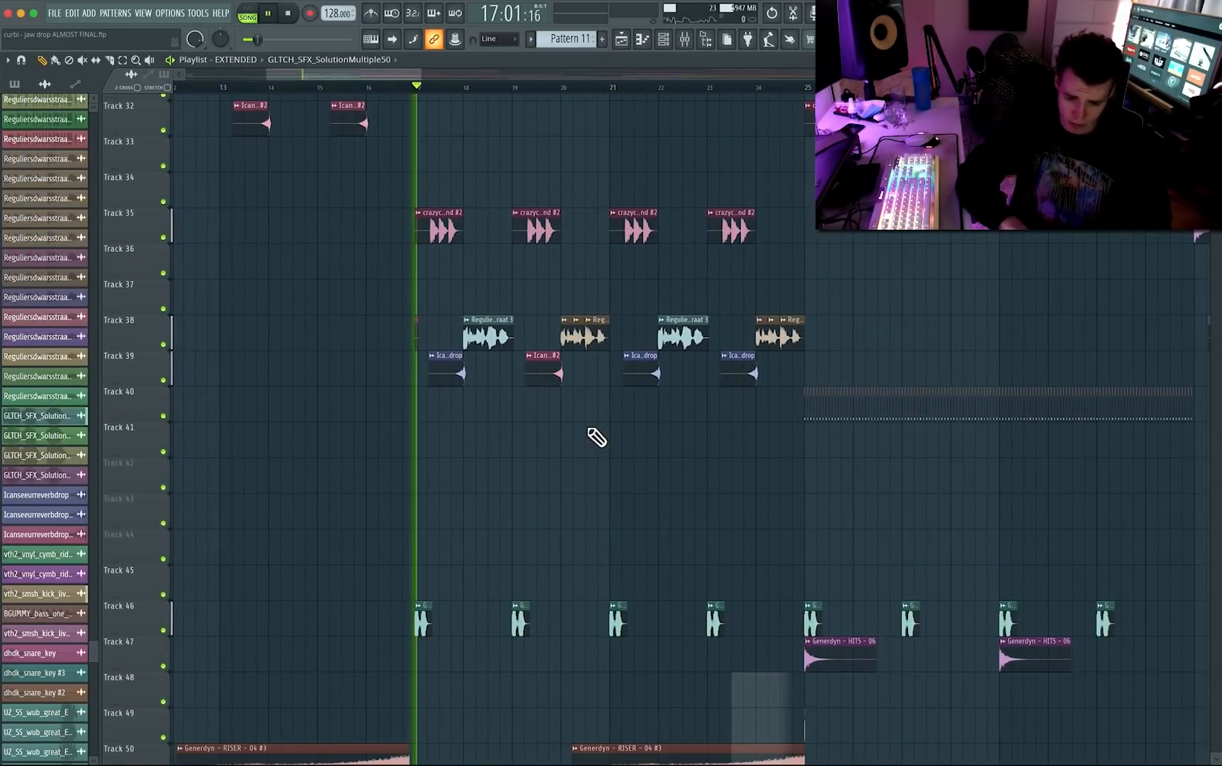
{"action": "key", "text": "space"}
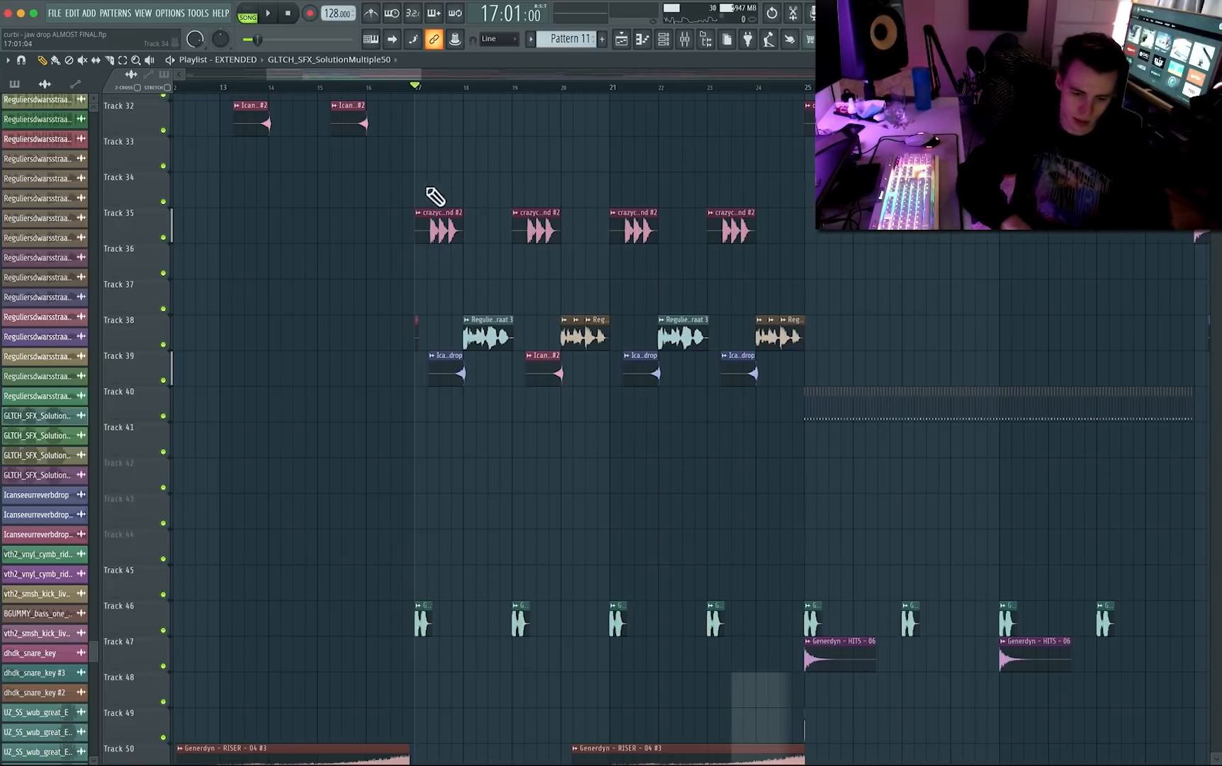
{"action": "scroll", "coordinate": [419, 88], "scroll_direction": "up", "scroll_amount": 5}
{"action": "key", "text": "space"}
{"action": "key", "text": "space"}
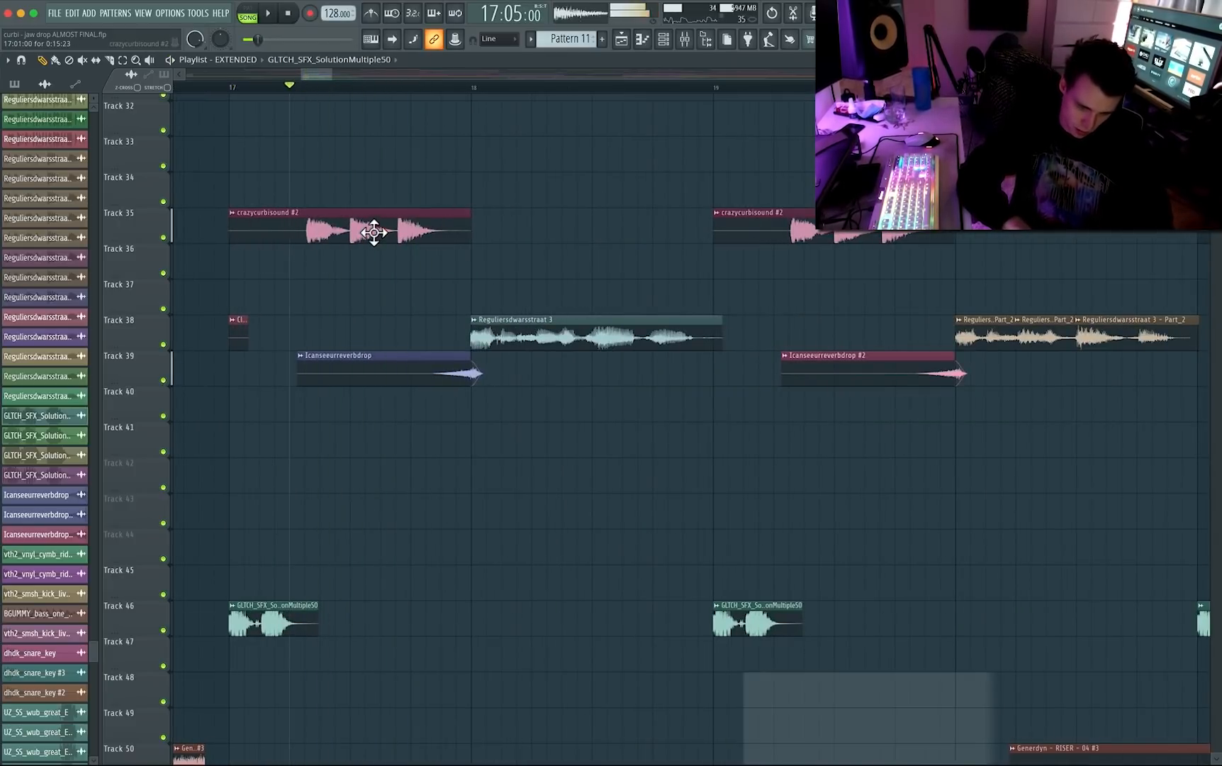
Inspect the crazycurbisound #2 clip's sample settings and mixer insert, then play the section around bar 17.
{"action": "left_click", "coordinate": [368, 212]}
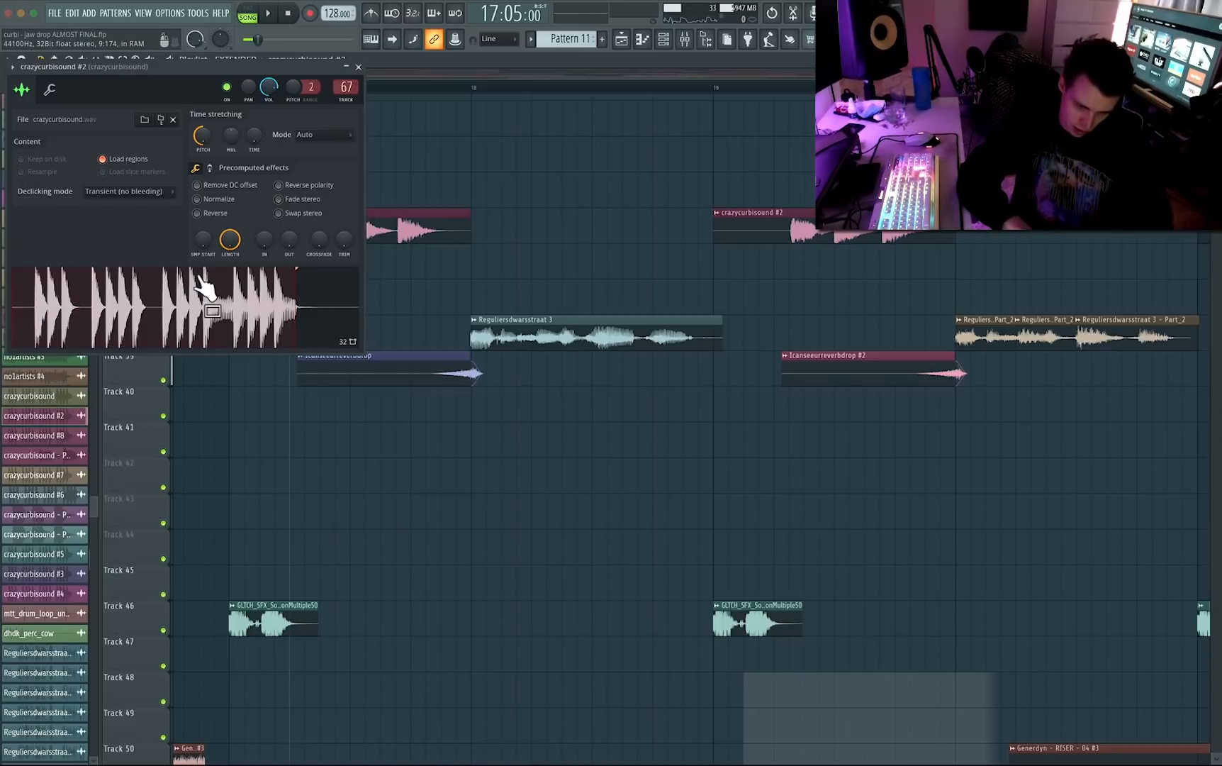
{"action": "double_click", "coordinate": [346, 86]}
{"action": "left_click", "coordinate": [359, 66]}
{"action": "key", "text": "F9"}
{"action": "key", "text": "space"}
{"action": "key", "text": "space"}
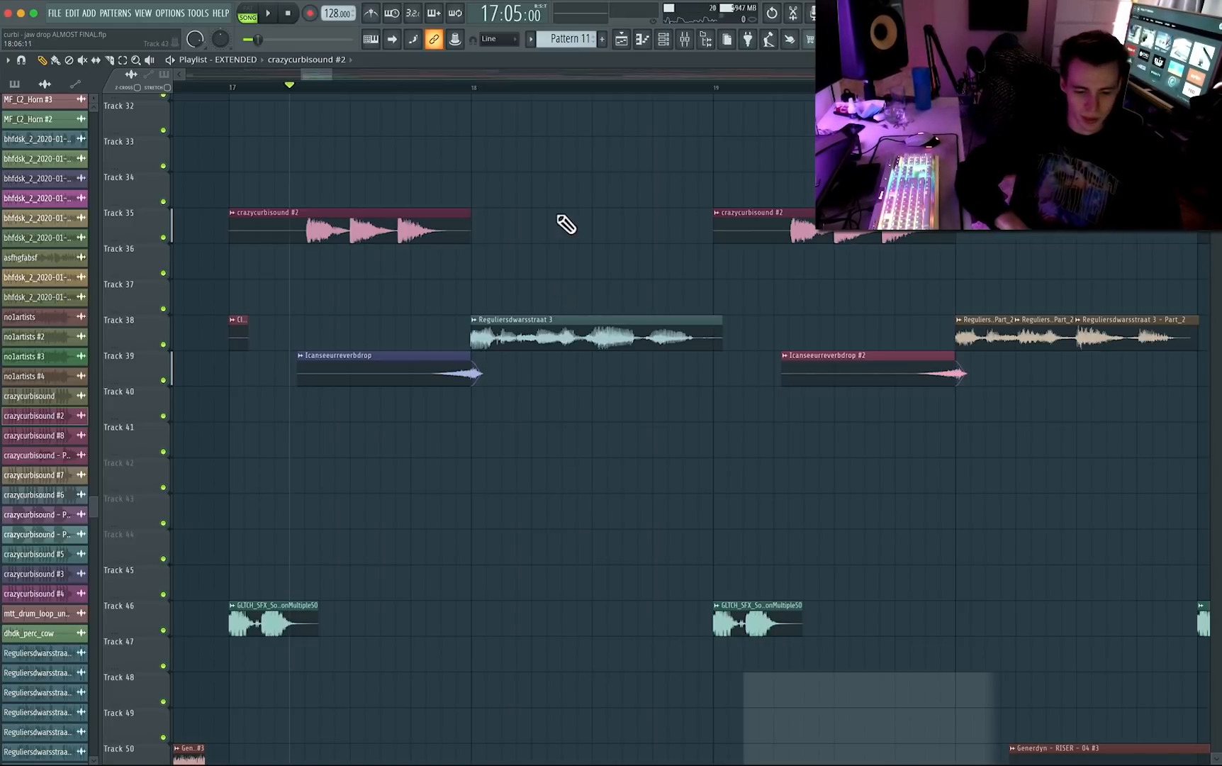
Return the song position to the start of bar 17 and look over the call-and-response clips that follow.
{"action": "scroll", "coordinate": [639, 303], "scroll_direction": "down", "scroll_amount": 5}
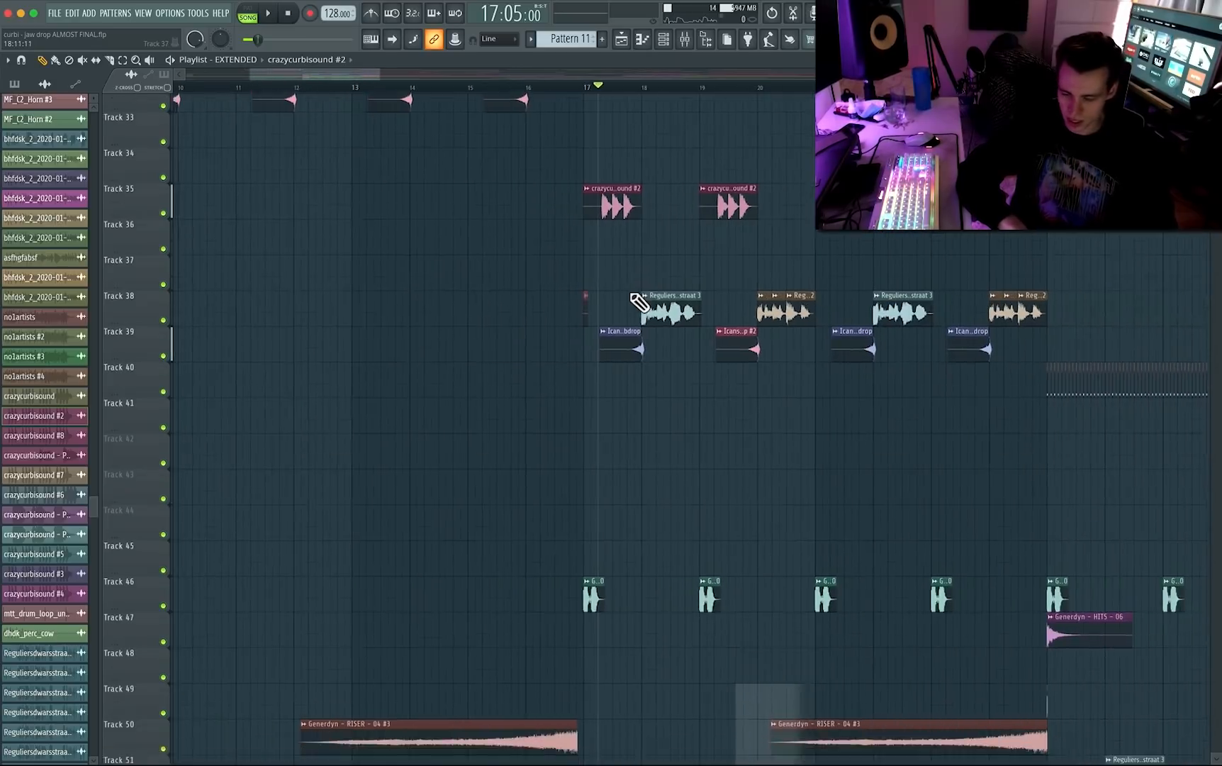
{"action": "scroll", "coordinate": [640, 303], "scroll_direction": "up", "scroll_amount": 3}
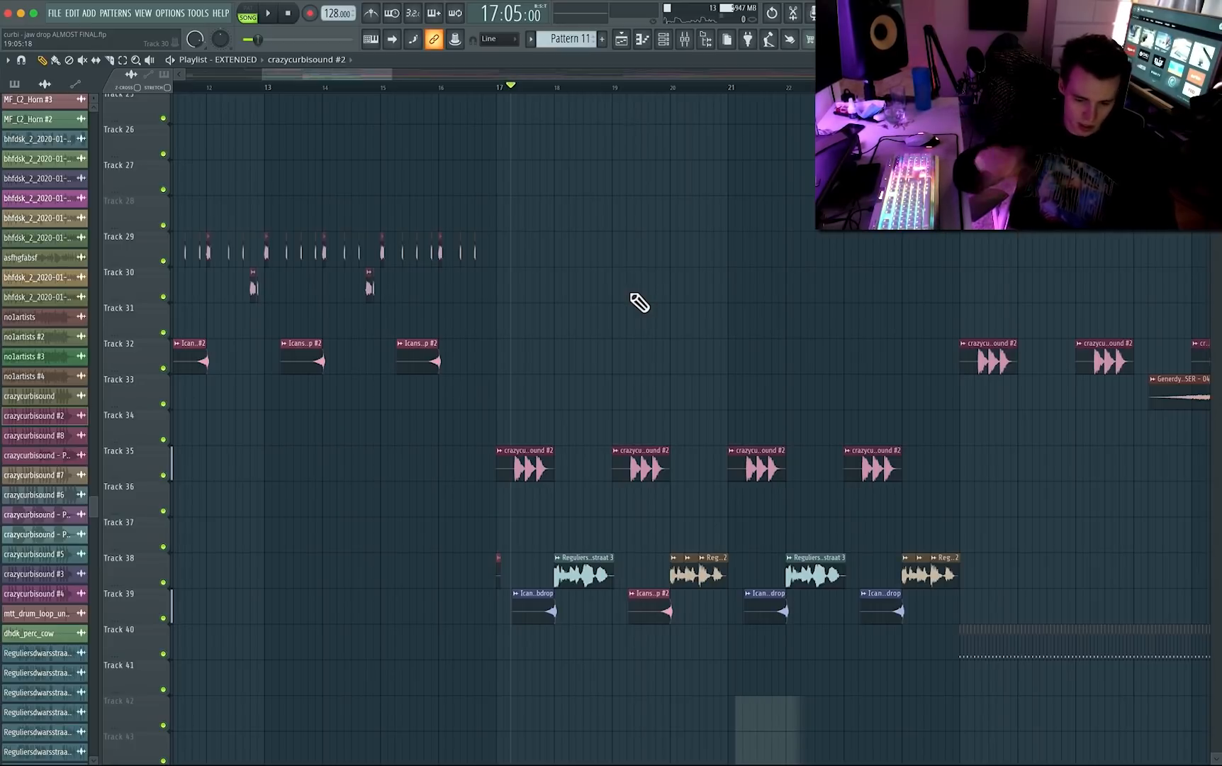
{"action": "scroll", "coordinate": [640, 341], "scroll_direction": "down", "scroll_amount": 6}
{"action": "left_click", "coordinate": [503, 85]}
{"action": "left_click_drag", "start_coordinate": [504, 85], "coordinate": [496, 86]}
{"action": "scroll", "coordinate": [611, 363], "scroll_direction": "up", "scroll_amount": 6}
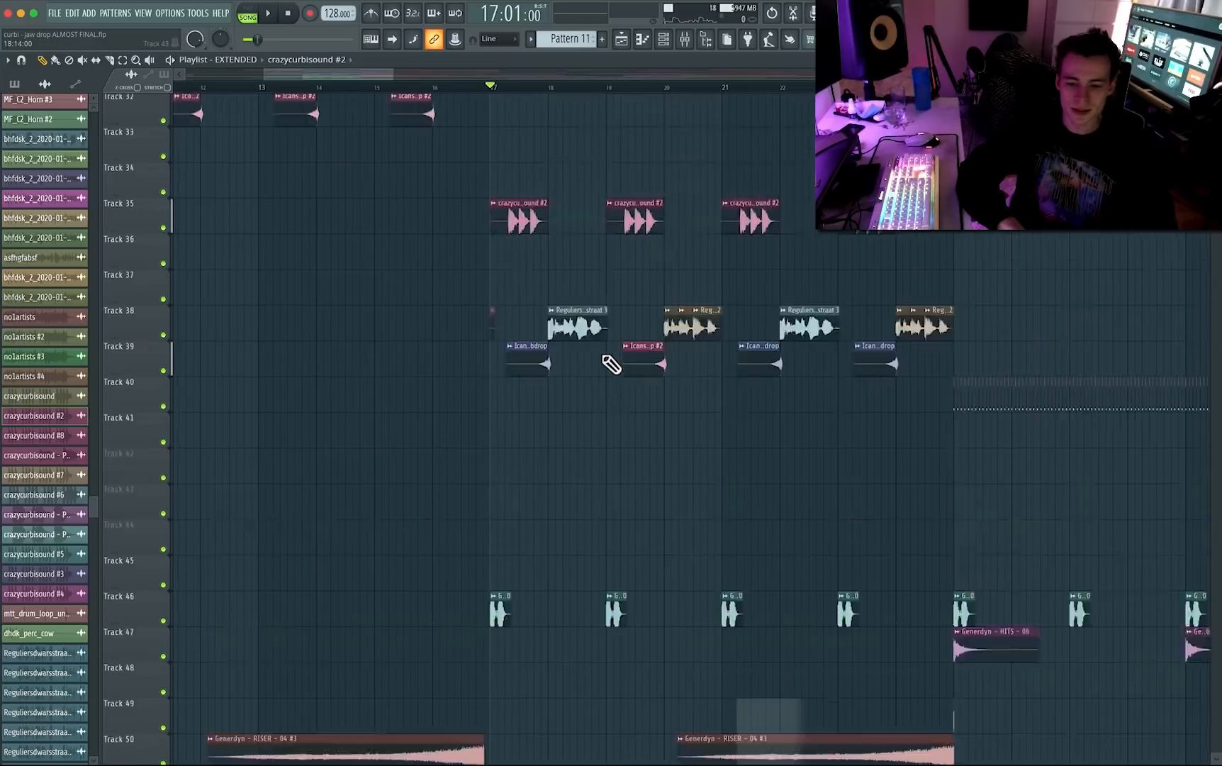
{"action": "scroll", "coordinate": [611, 364], "scroll_direction": "down", "scroll_amount": 5}
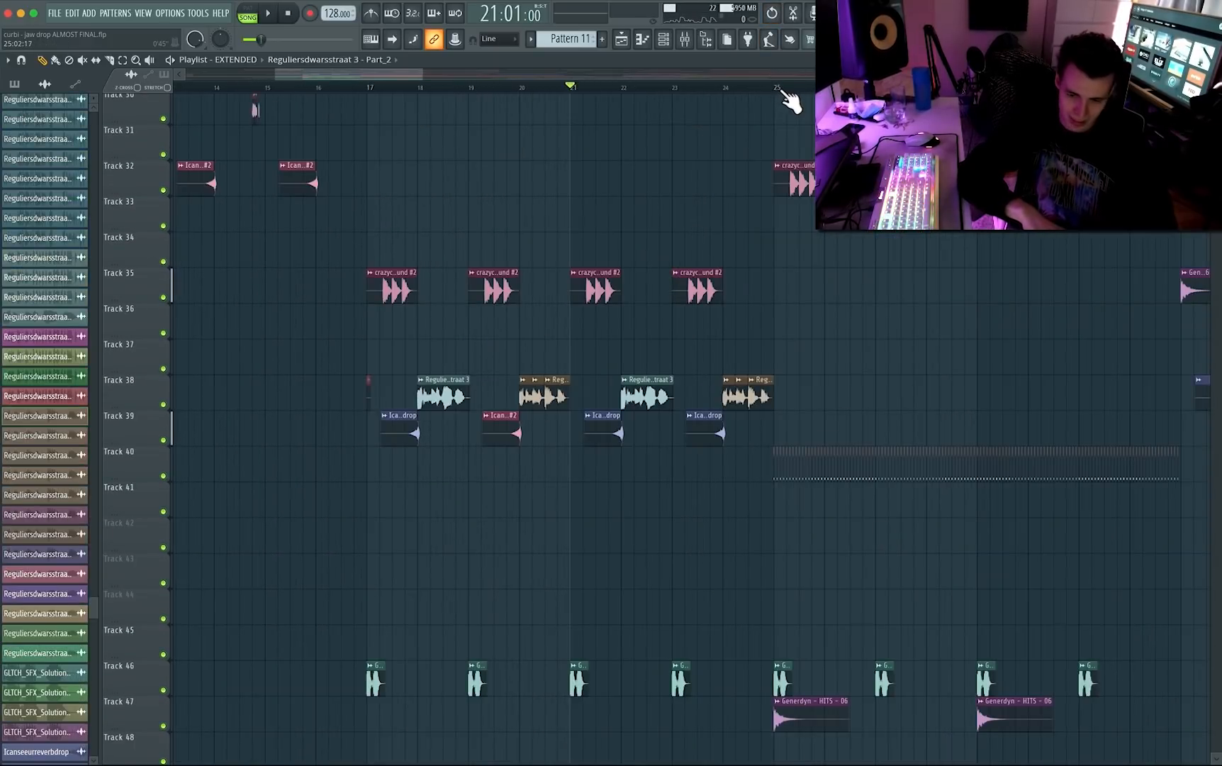
Move the song position to bar 25 and view Pattern 67's Pigments note in the piano roll.
{"action": "left_click", "coordinate": [780, 90]}
{"action": "scroll", "coordinate": [848, 311], "scroll_direction": "right", "scroll_amount": 6}
{"action": "scroll", "coordinate": [610, 324], "scroll_direction": "left", "scroll_amount": 4}
{"action": "scroll", "coordinate": [610, 324], "scroll_direction": "up", "scroll_amount": 2}
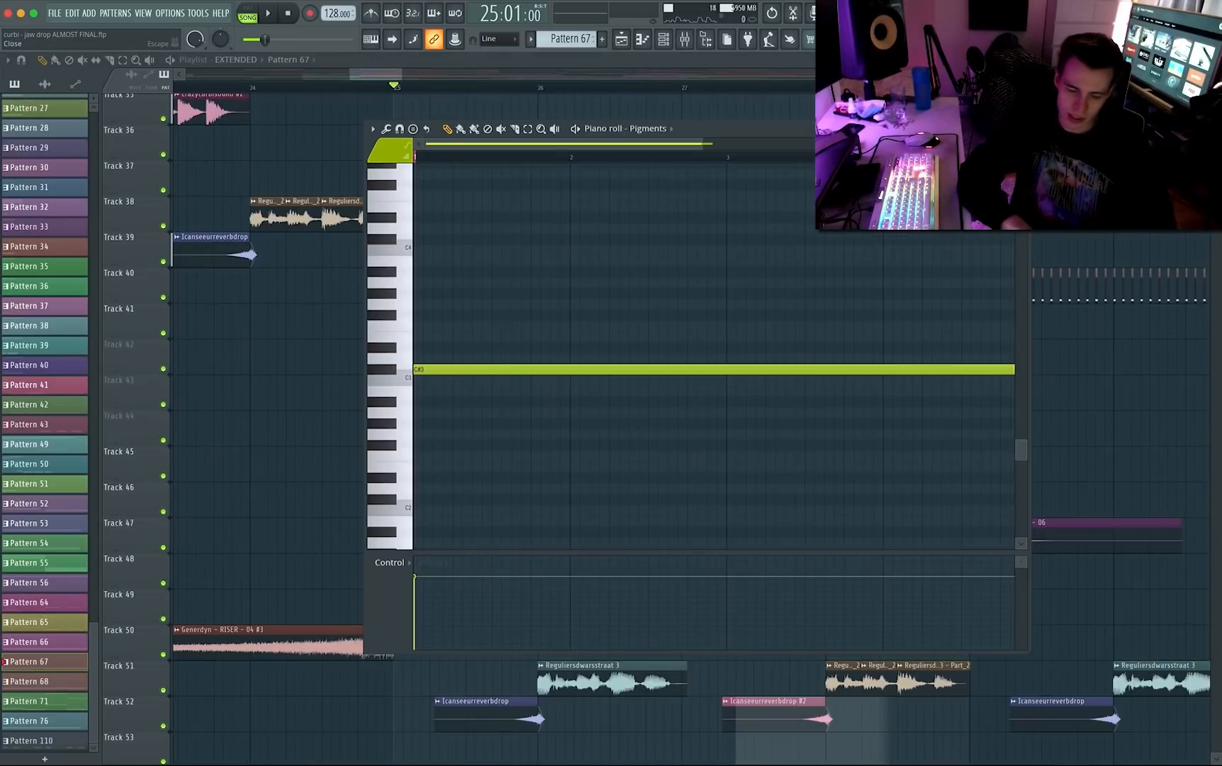
{"action": "left_click", "coordinate": [1022, 129]}
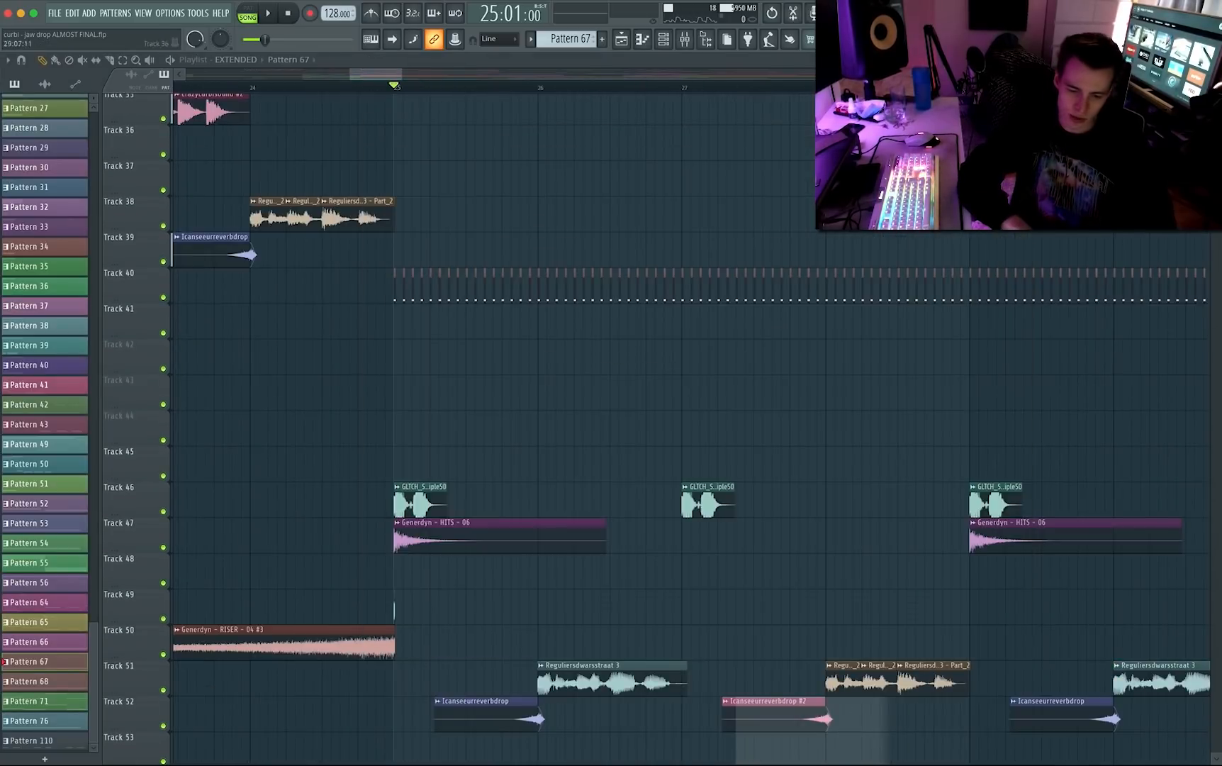
Show the channel rack and play Pattern 67 on its own in pattern mode.
{"action": "left_click", "coordinate": [663, 39]}
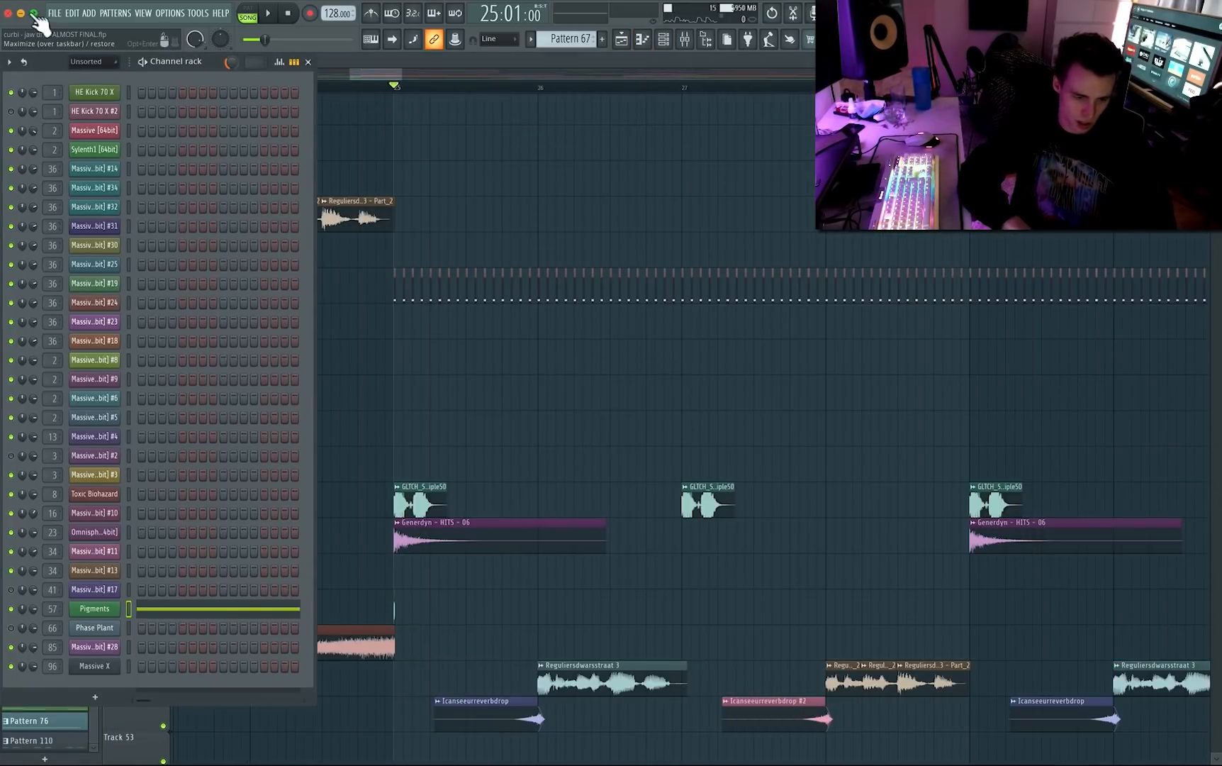
{"action": "left_click", "coordinate": [248, 14]}
{"action": "left_click", "coordinate": [268, 13]}
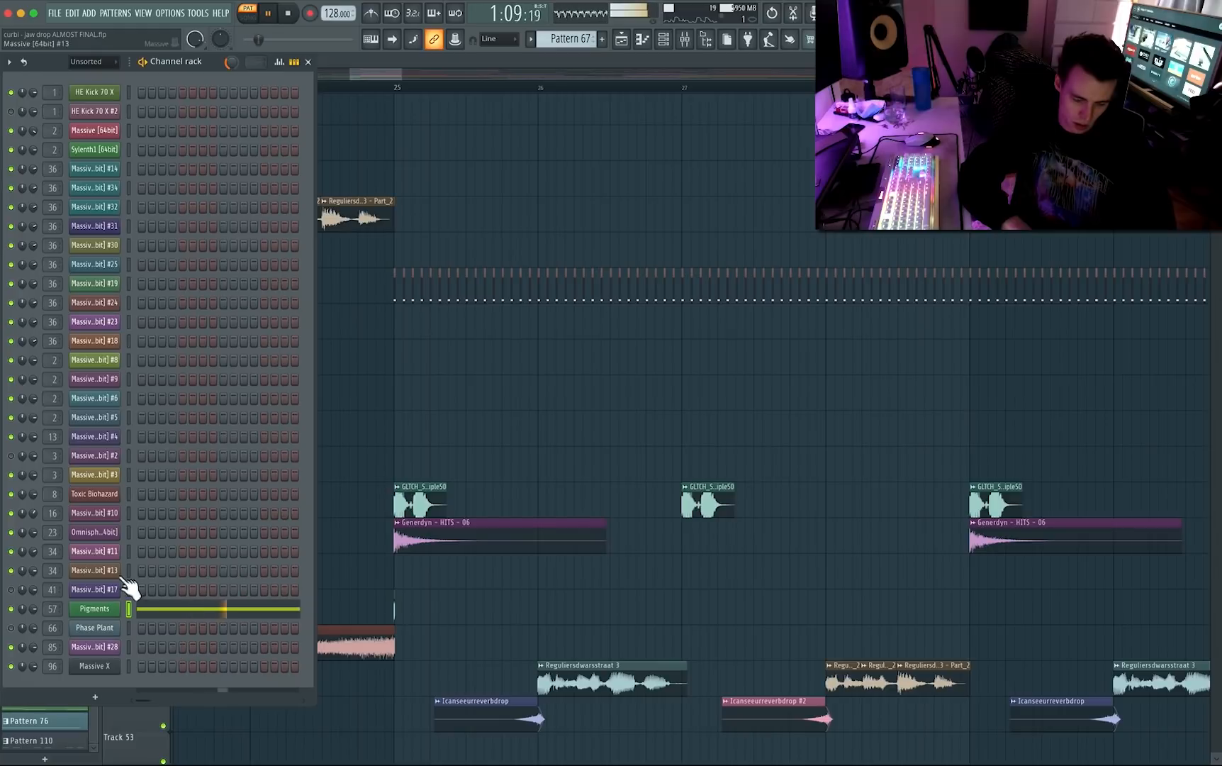
{"action": "key", "text": "space"}
Play the song arrangement from bar 25.
{"action": "left_click", "coordinate": [399, 87]}
{"action": "left_click_drag", "start_coordinate": [674, 326], "coordinate": [544, 345]}
{"action": "scroll", "coordinate": [506, 347], "scroll_direction": "down", "scroll_amount": 2}
{"action": "key", "text": "space"}
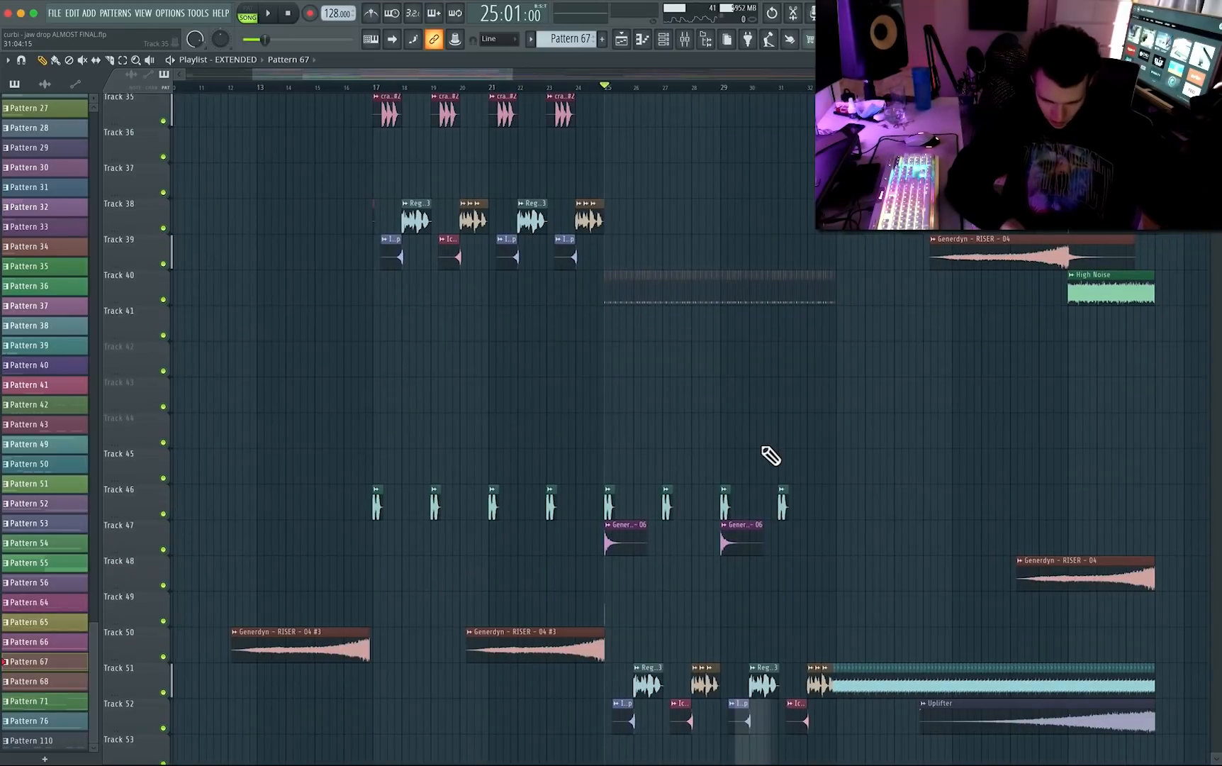
Move the song position to bar 31 and examine the clap, hat and ride clips around it.
{"action": "scroll", "coordinate": [736, 368], "scroll_direction": "up", "scroll_amount": 5}
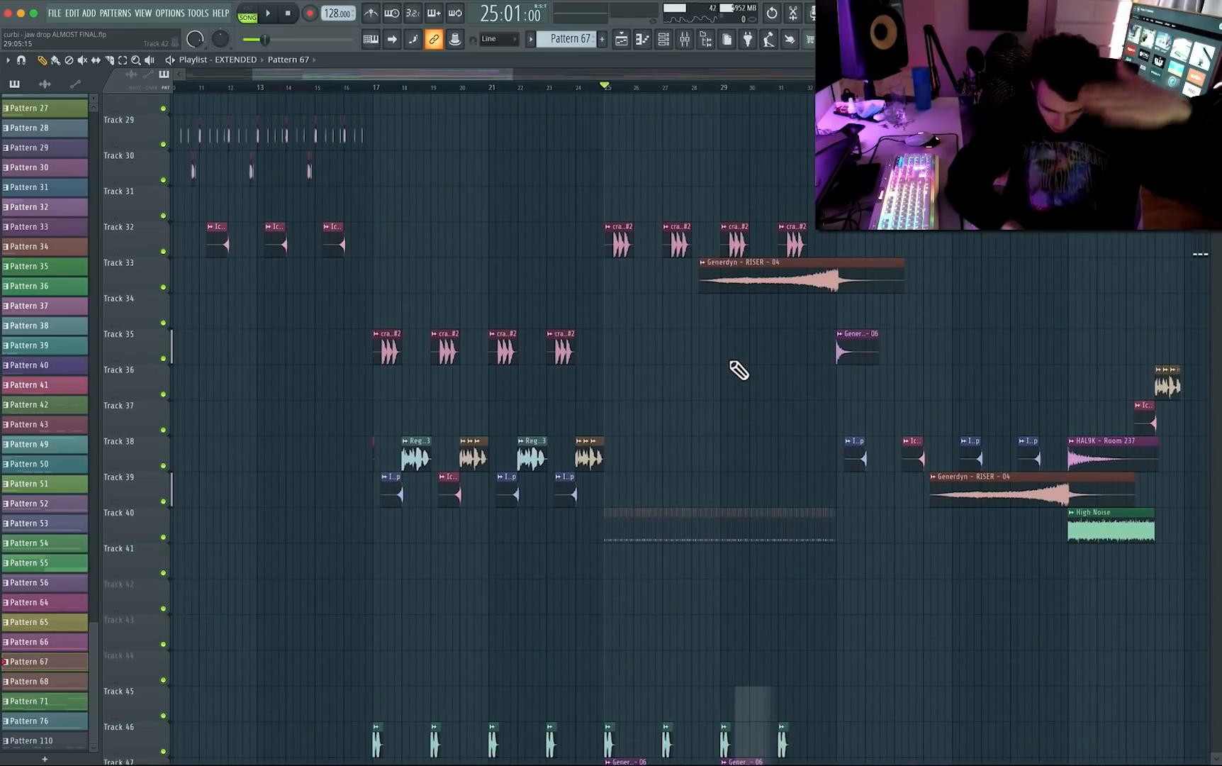
{"action": "left_click", "coordinate": [791, 87]}
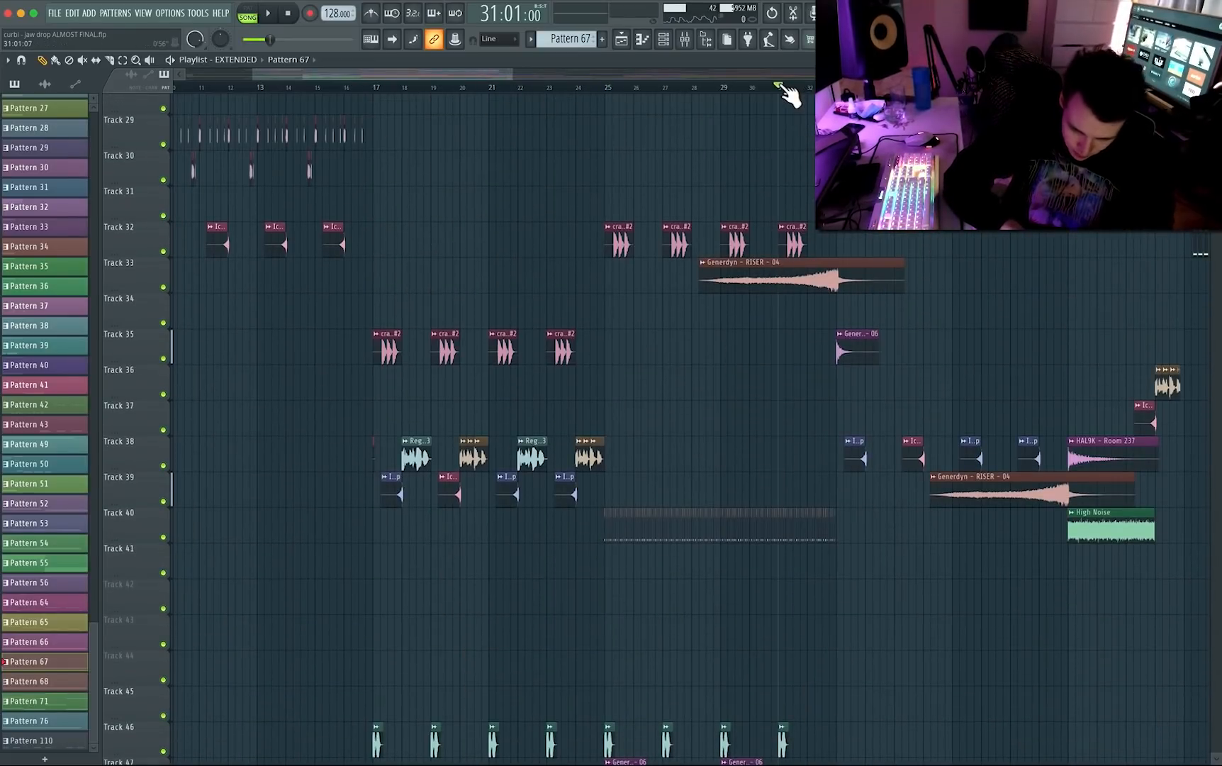
{"action": "scroll", "coordinate": [778, 388], "scroll_direction": "down", "scroll_amount": 6}
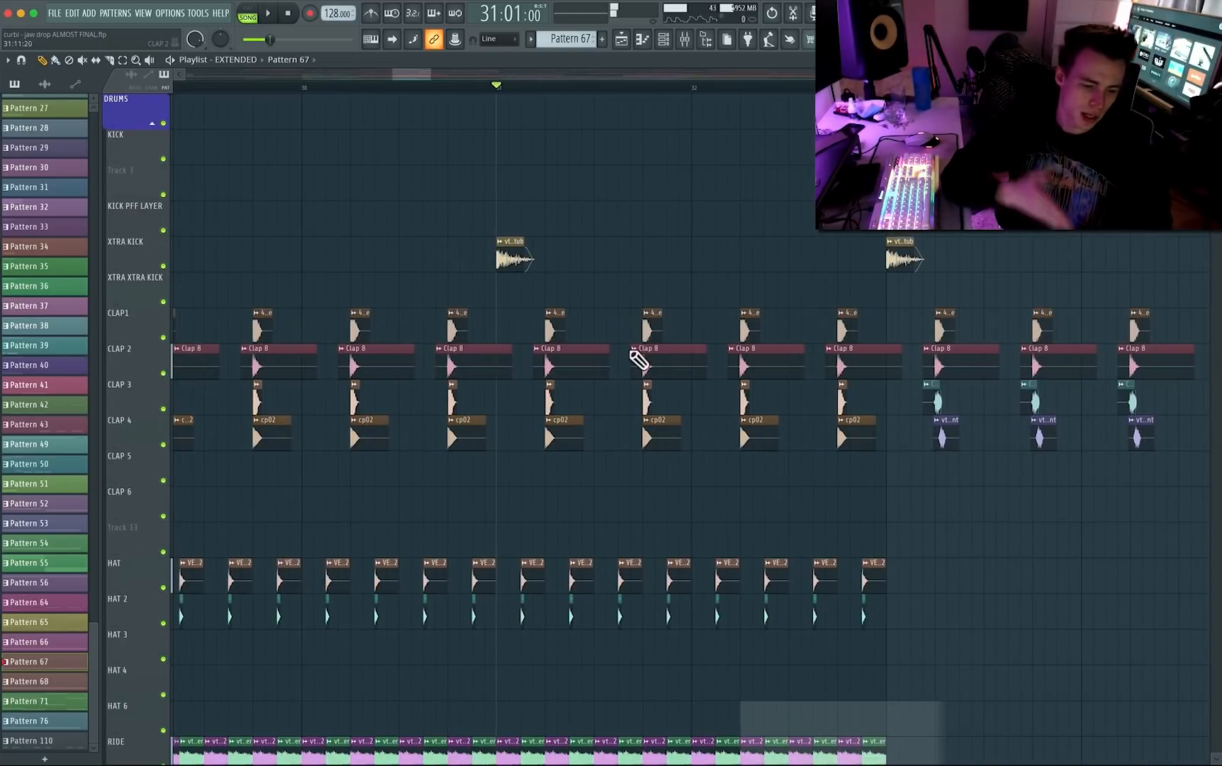
{"action": "scroll", "coordinate": [454, 405], "scroll_direction": "down", "scroll_amount": 5}
Move the song position to bar 33 and view the impact, riser and uplifter clips of the build-up.
{"action": "left_click", "coordinate": [601, 87]}
{"action": "scroll", "coordinate": [674, 567], "scroll_direction": "down", "scroll_amount": 12}
{"action": "scroll", "coordinate": [875, 429], "scroll_direction": "down", "scroll_amount": 8}
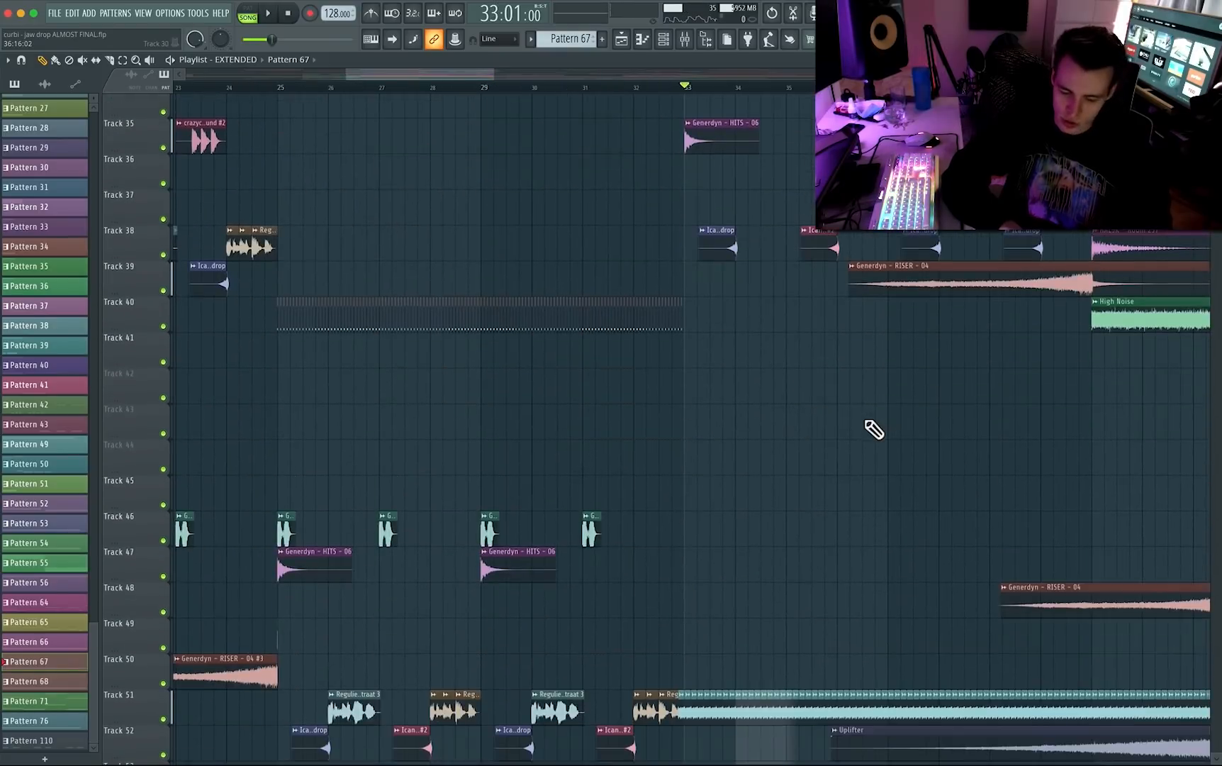
Examine the clap, hat and ride clips on the drum tracks before and after bar 33.
{"action": "scroll", "coordinate": [842, 361], "scroll_direction": "up", "scroll_amount": 12}
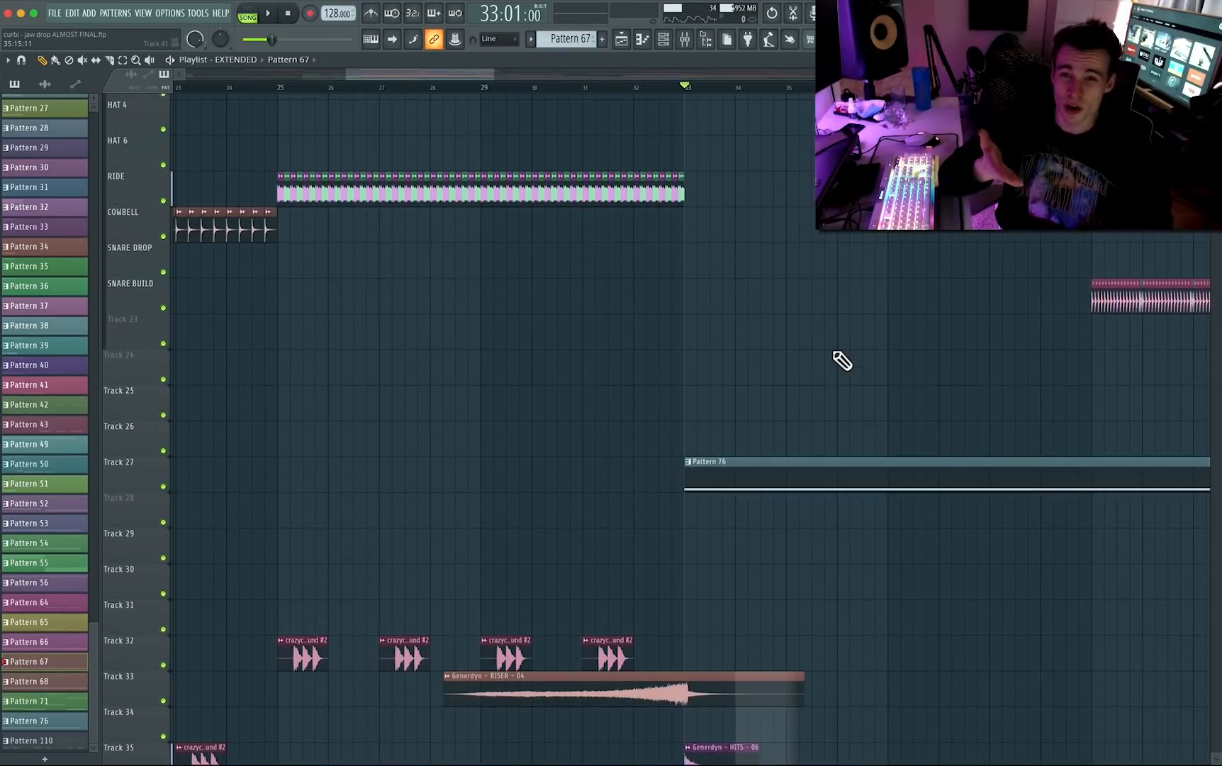
{"action": "scroll", "coordinate": [842, 361], "scroll_direction": "up", "scroll_amount": 10}
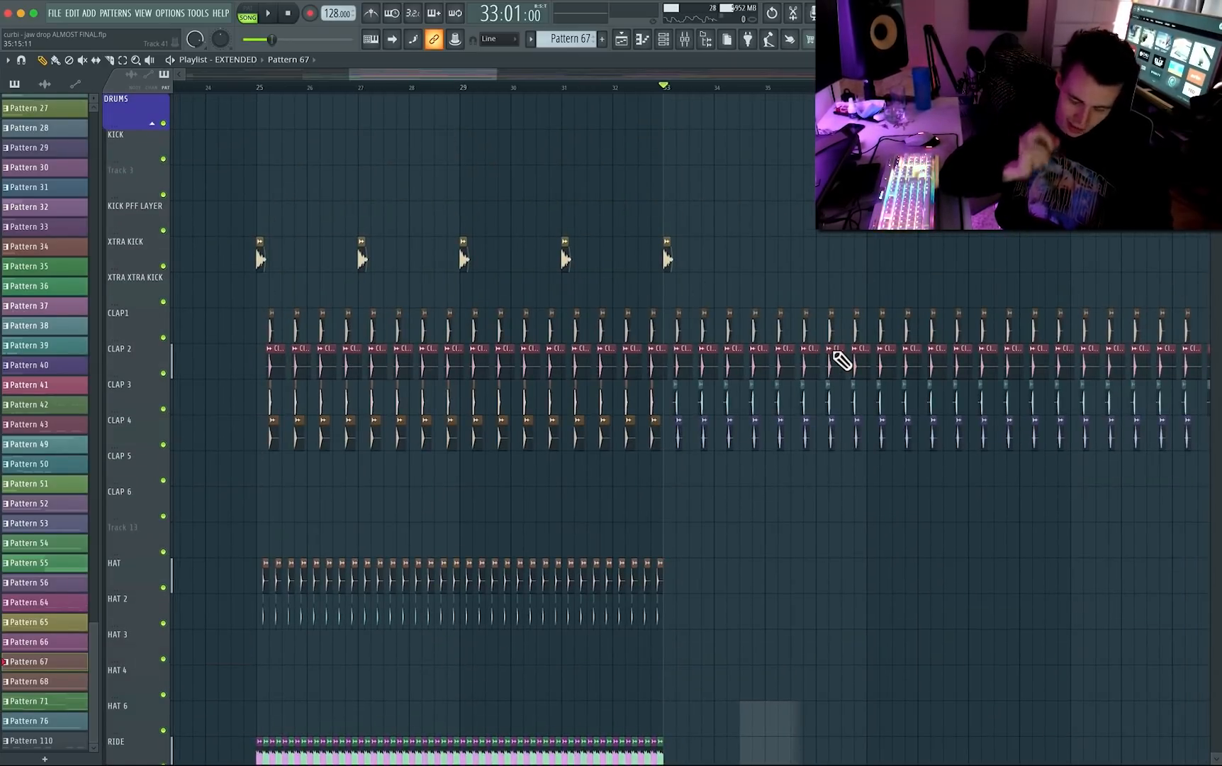
{"action": "scroll", "coordinate": [783, 463], "scroll_direction": "down", "scroll_amount": 10}
{"action": "scroll", "coordinate": [783, 464], "scroll_direction": "up", "scroll_amount": 10}
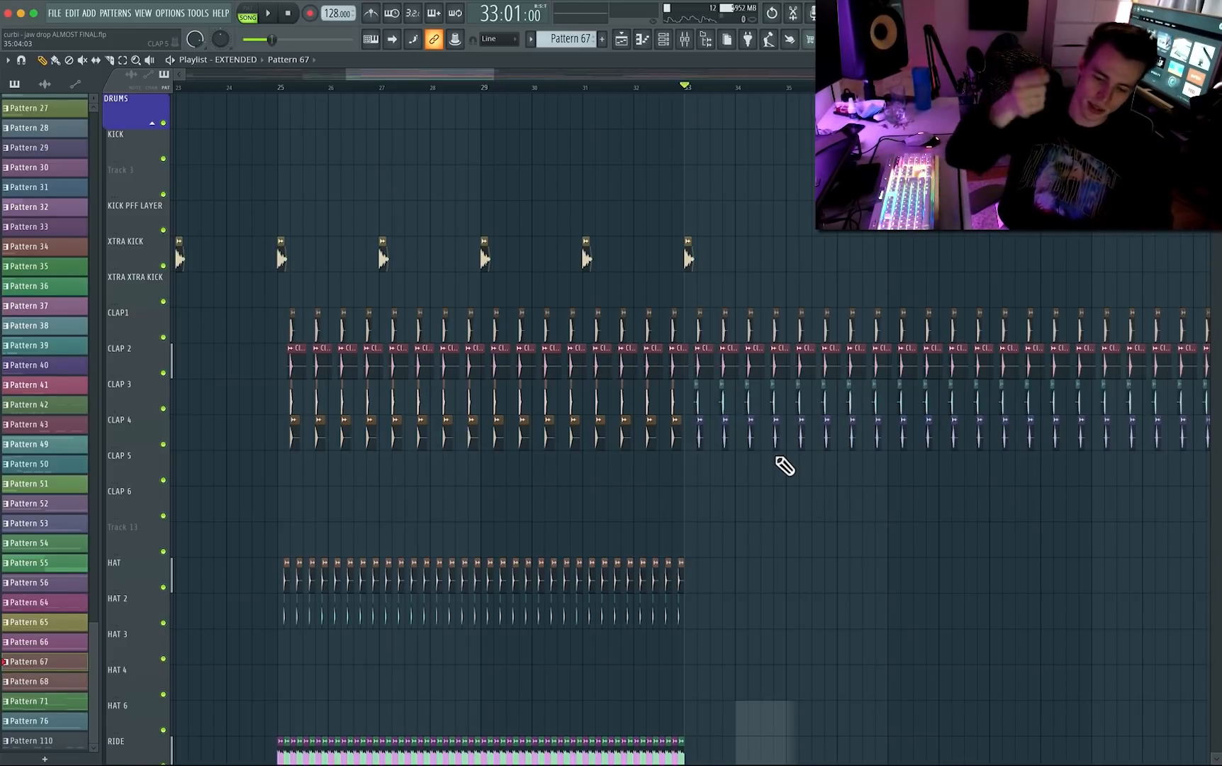
{"action": "scroll", "coordinate": [669, 527], "scroll_direction": "down", "scroll_amount": 8}
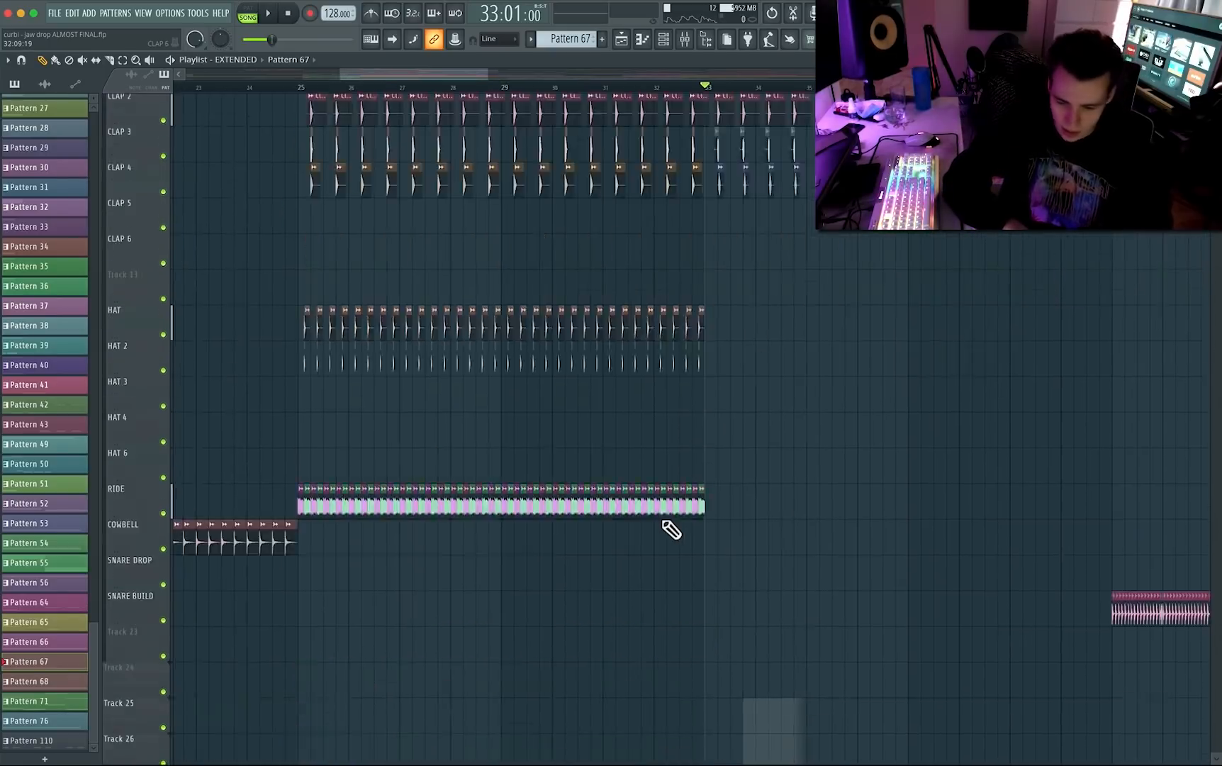
{"action": "scroll", "coordinate": [670, 528], "scroll_direction": "up", "scroll_amount": 4}
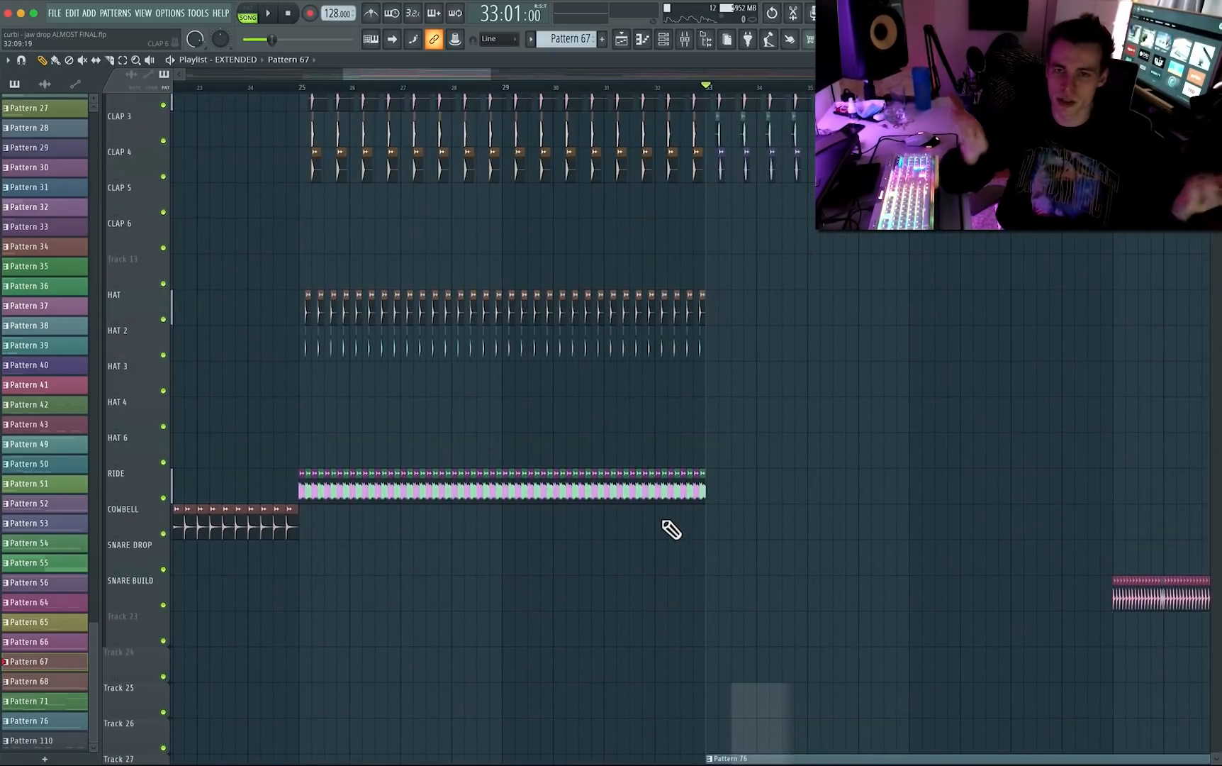
Open the Massive #28 notes of the Pattern 76 clip on Track 27 and play the pattern on its own.
{"action": "scroll", "coordinate": [780, 496], "scroll_direction": "down", "scroll_amount": 6}
{"action": "scroll", "coordinate": [850, 467], "scroll_direction": "right", "scroll_amount": 3}
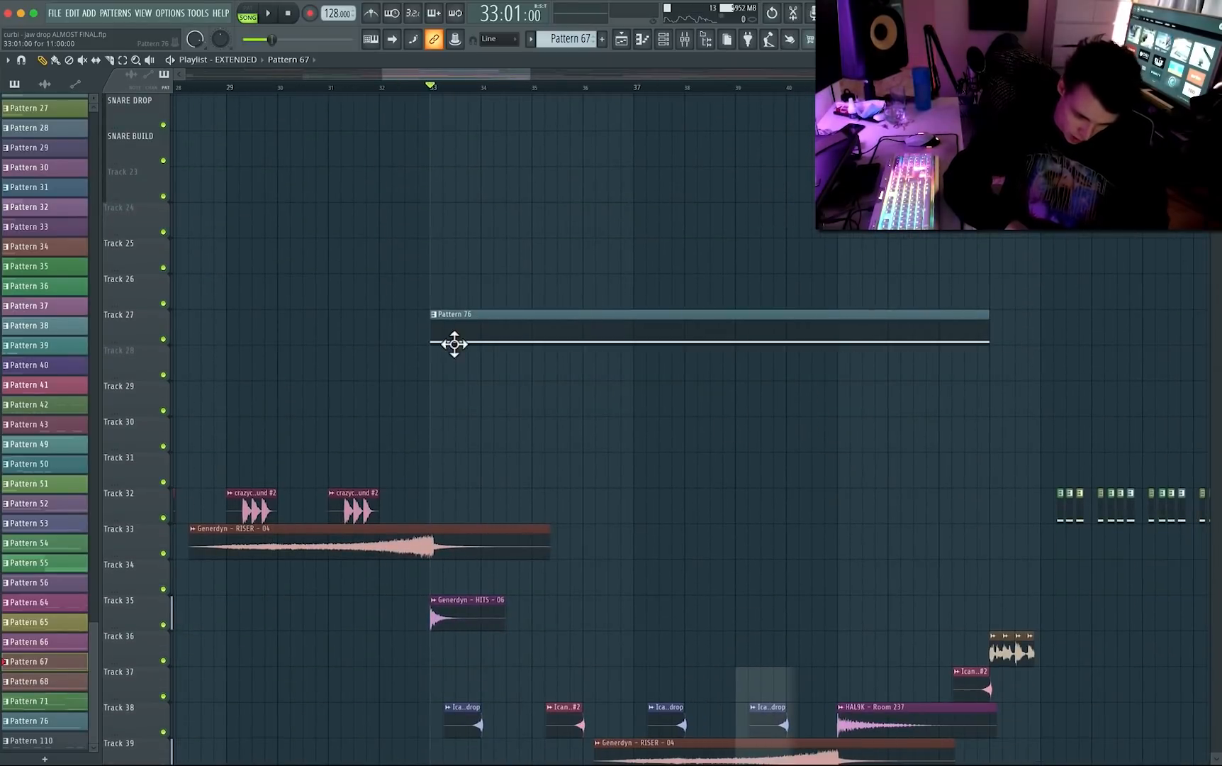
{"action": "double_click", "coordinate": [485, 336]}
{"action": "key", "text": "l"}
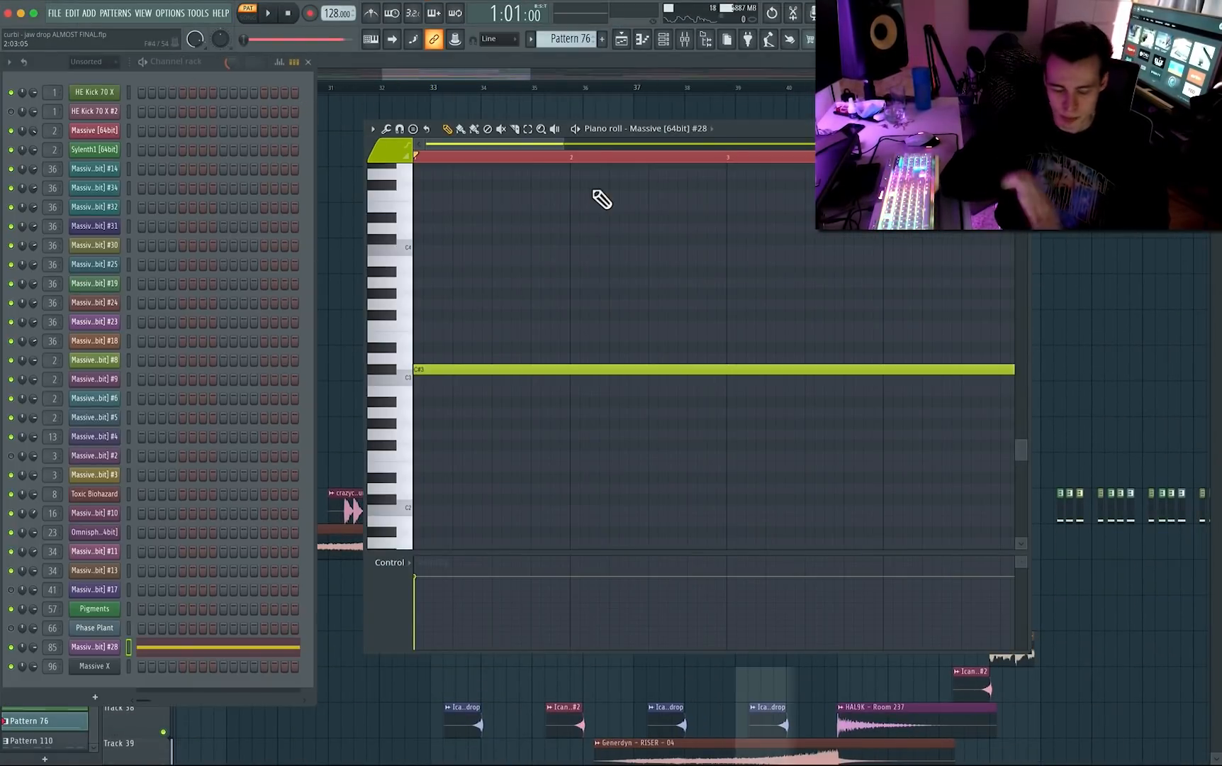
{"action": "left_click_drag", "start_coordinate": [756, 128], "coordinate": [822, 115]}
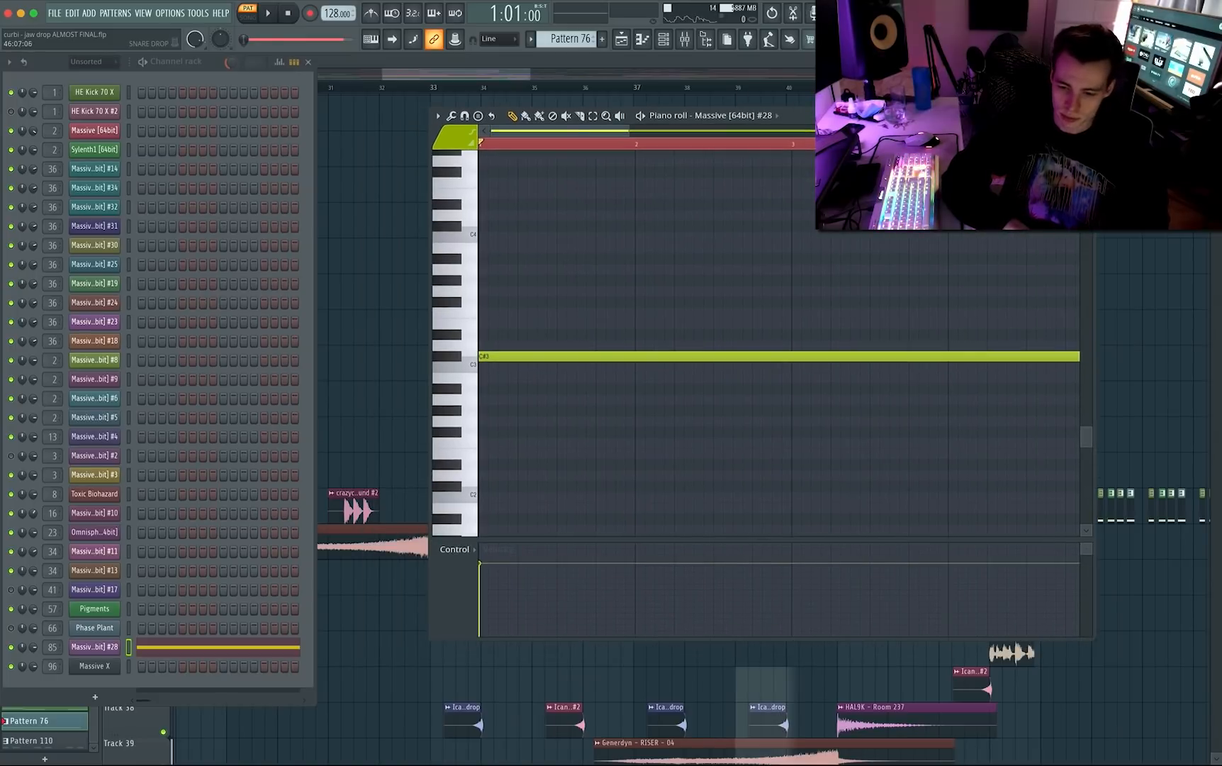
{"action": "key", "text": "space"}
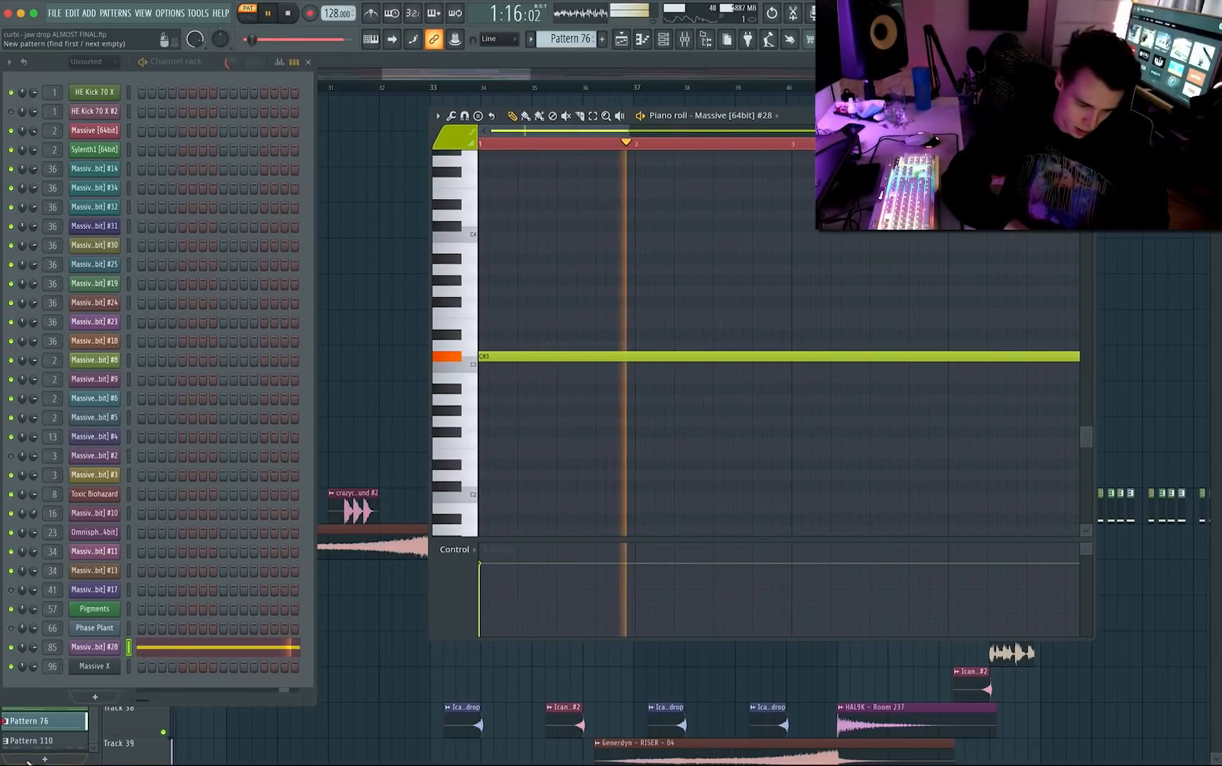
Inspect the Massive #28 synth's oscillator settings and its mixer insert's effects during playback, then stop.
{"action": "left_click", "coordinate": [95, 647]}
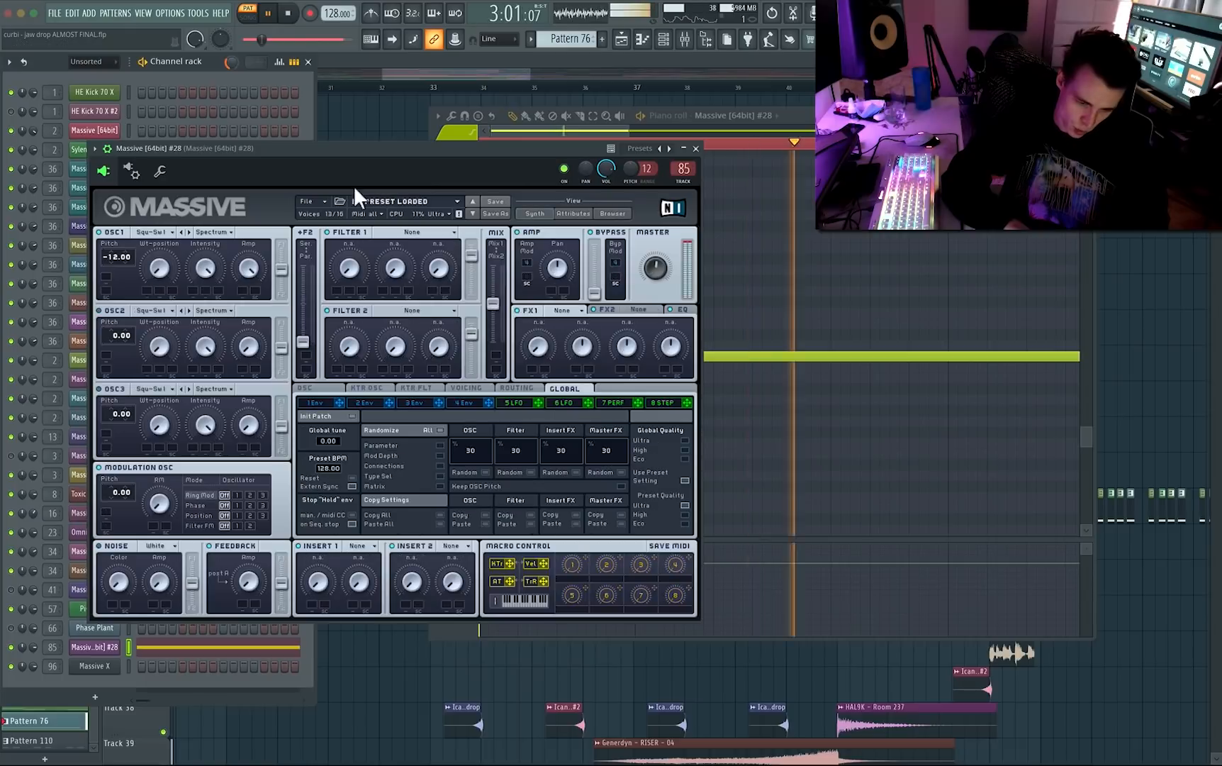
{"action": "left_click_drag", "start_coordinate": [359, 153], "coordinate": [676, 114]}
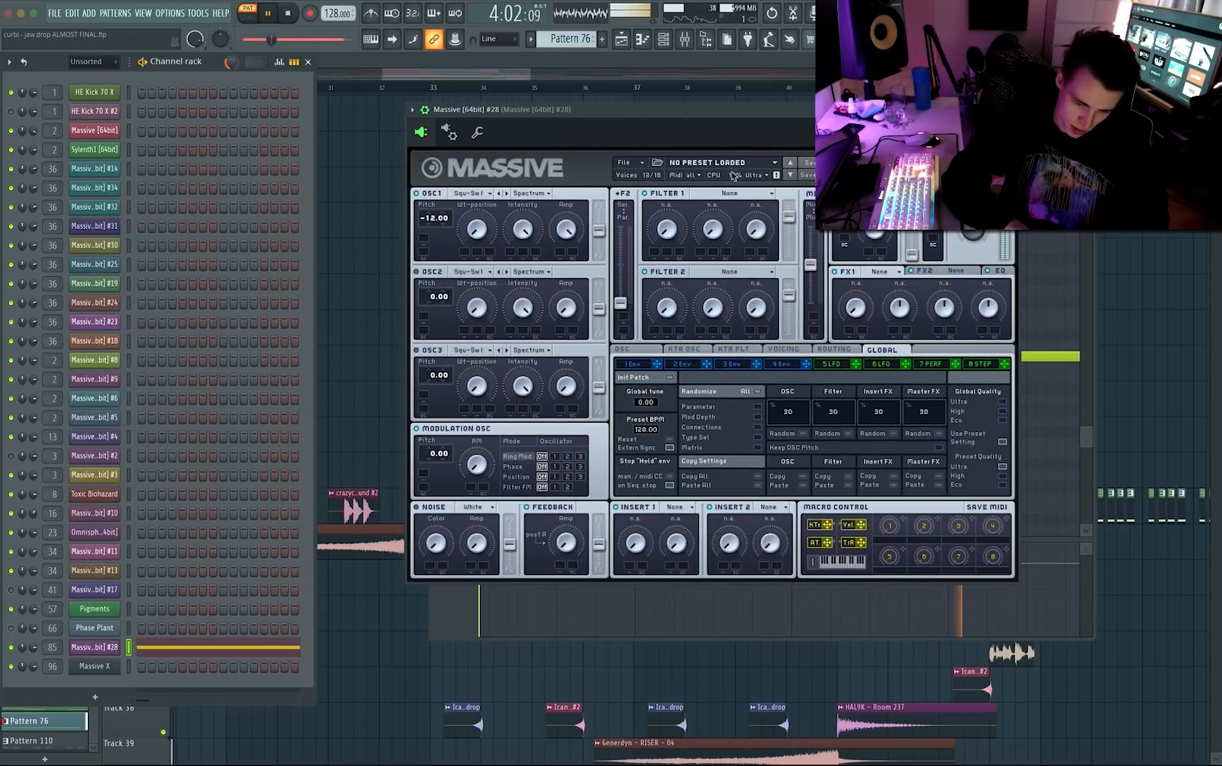
{"action": "left_click", "coordinate": [470, 193]}
{"action": "left_click", "coordinate": [470, 193]}
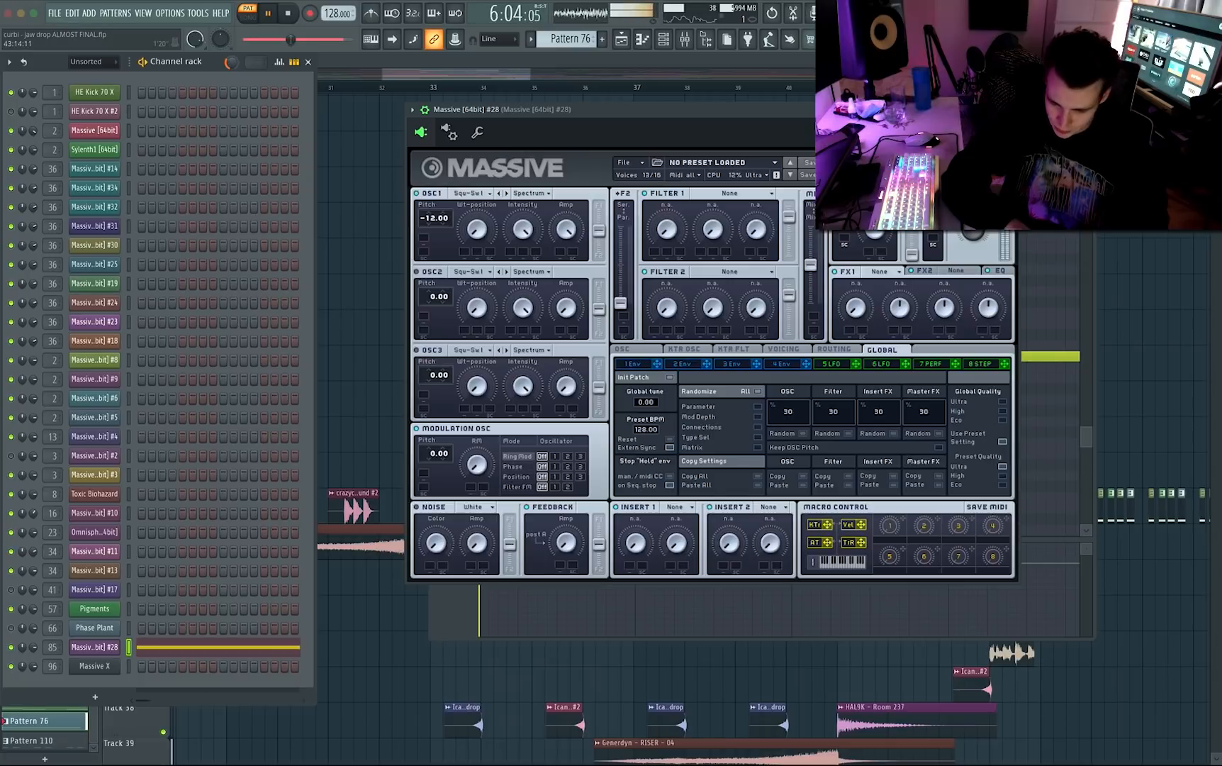
{"action": "key", "text": "F9"}
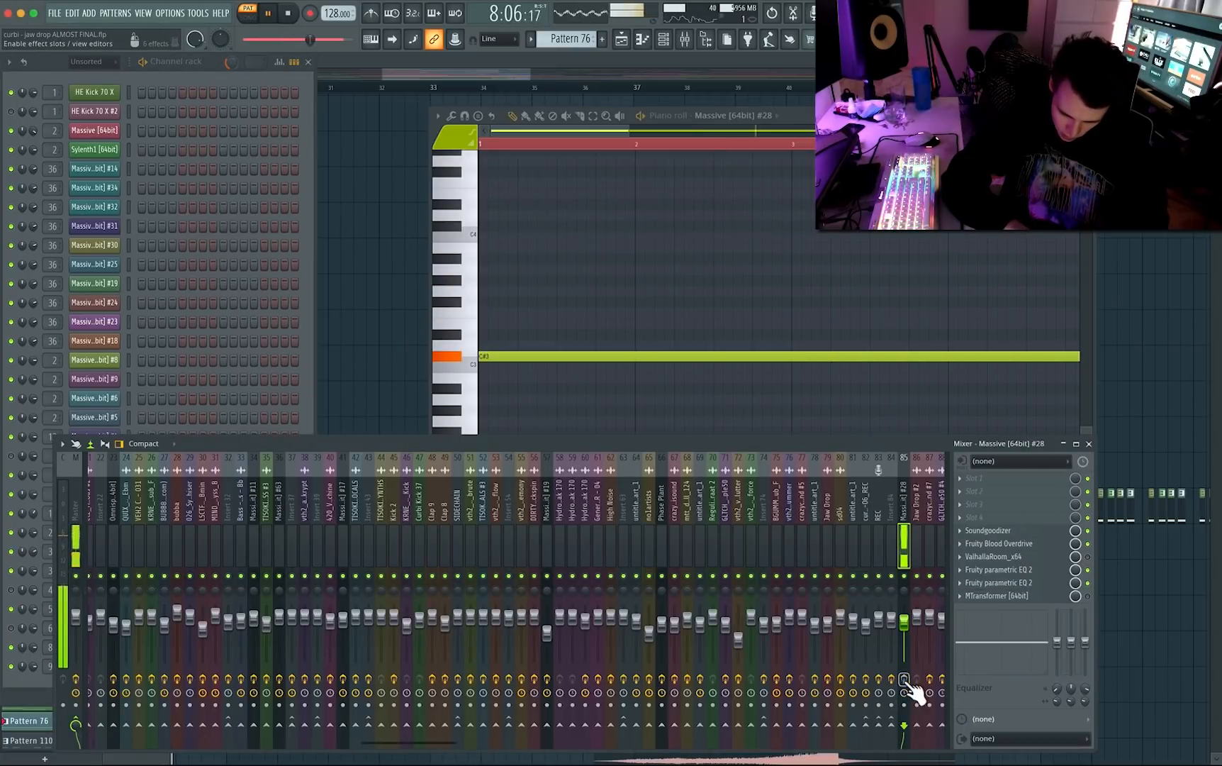
{"action": "key", "text": "space"}
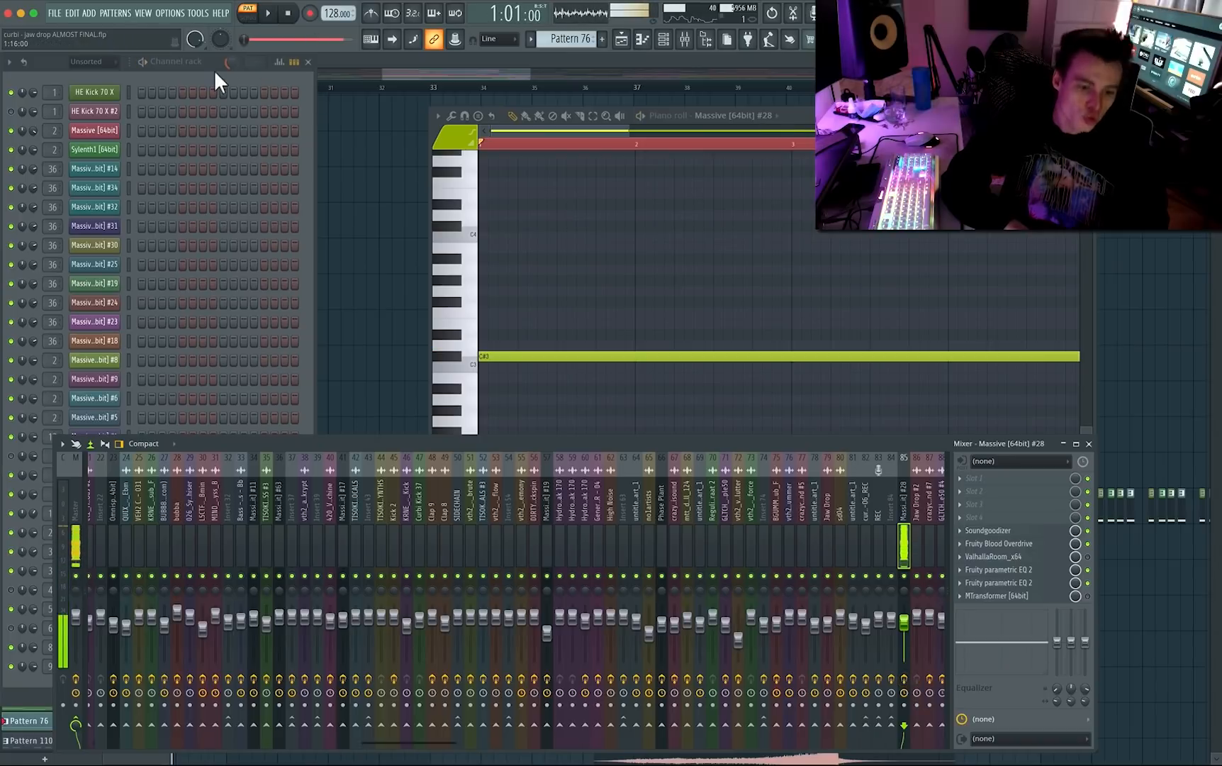
Return to the playlist in song mode and play the arrangement from bar 33.
{"action": "left_click", "coordinate": [485, 66]}
{"action": "key", "text": "l"}
{"action": "scroll", "coordinate": [559, 513], "scroll_direction": "down", "scroll_amount": 10}
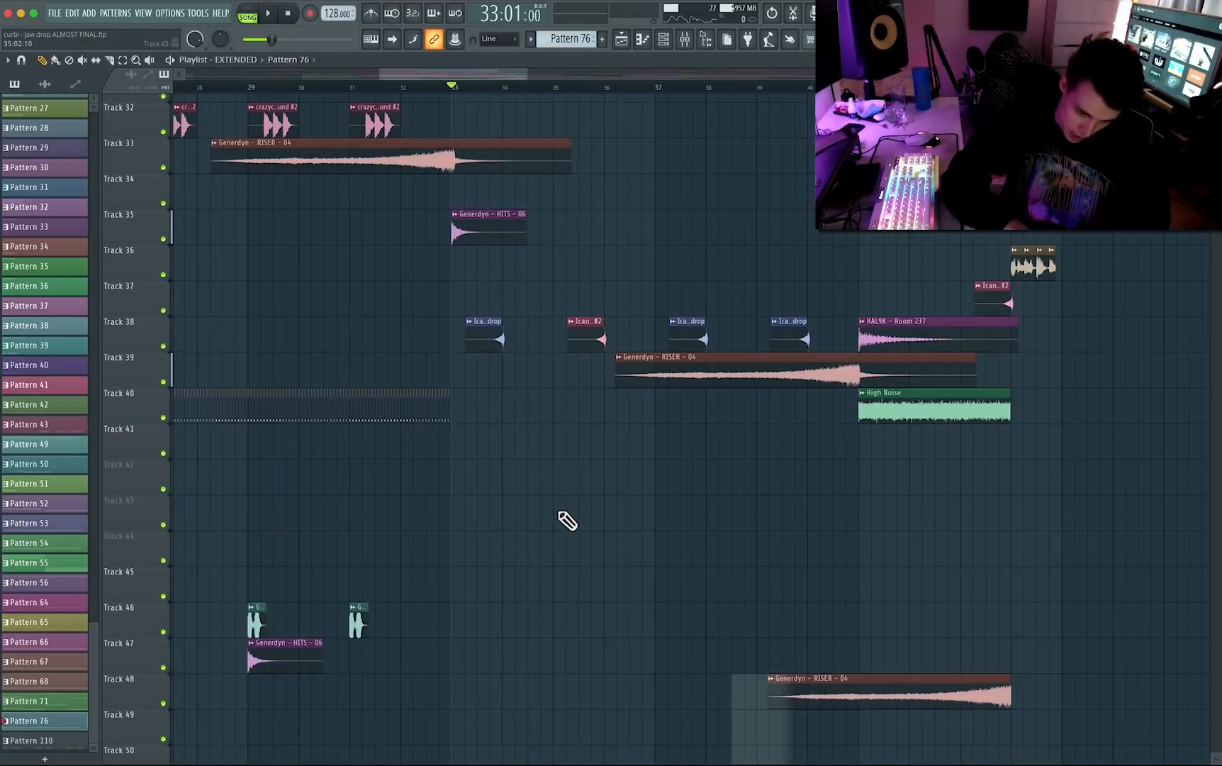
{"action": "scroll", "coordinate": [560, 513], "scroll_direction": "up", "scroll_amount": 8}
{"action": "key", "text": "space"}
{"action": "scroll", "coordinate": [567, 521], "scroll_direction": "down", "scroll_amount": 6}
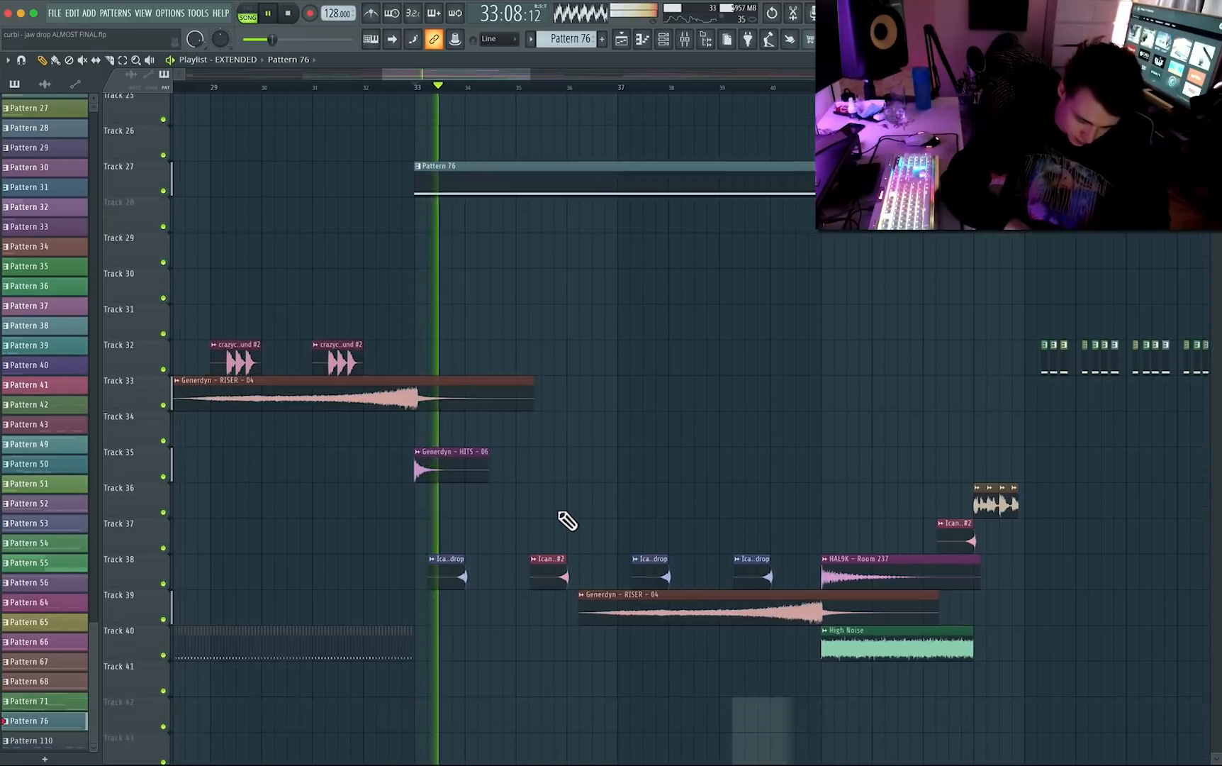
View the sample settings of the Jaw Drop clips on Track 51 and close them.
{"action": "scroll", "coordinate": [568, 521], "scroll_direction": "down", "scroll_amount": 5}
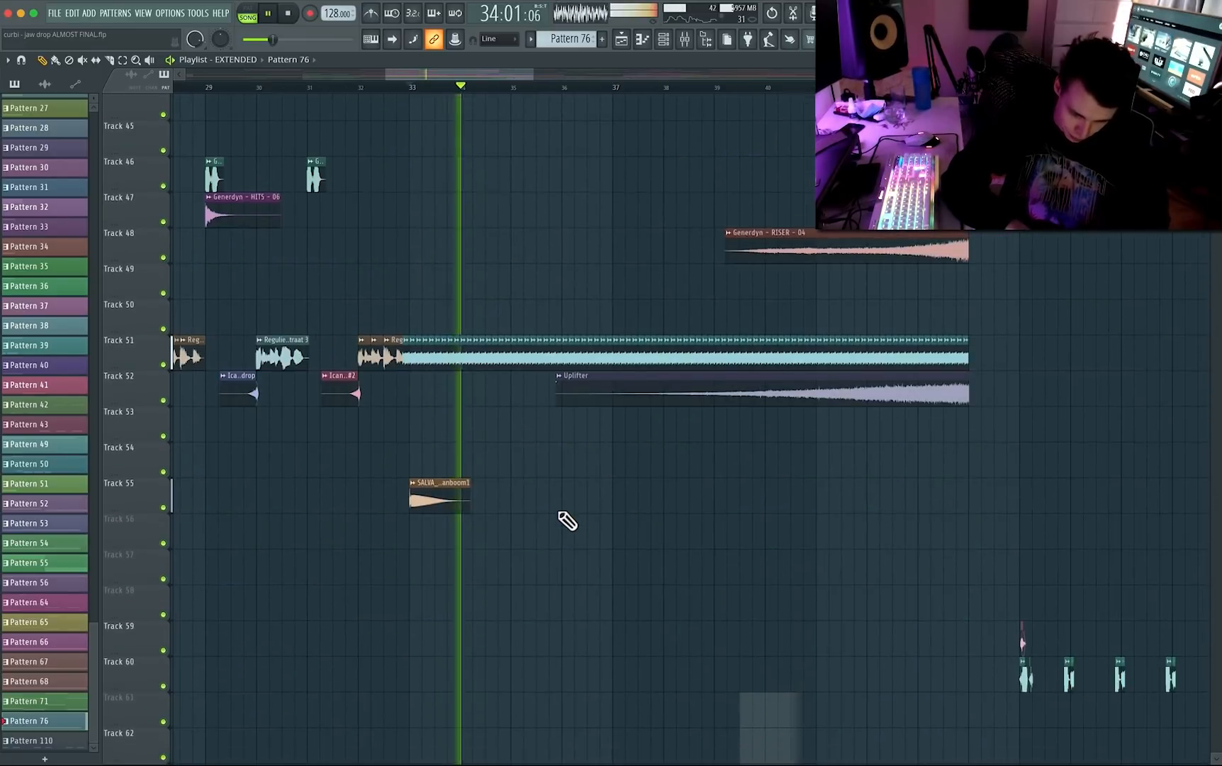
{"action": "double_click", "coordinate": [462, 354]}
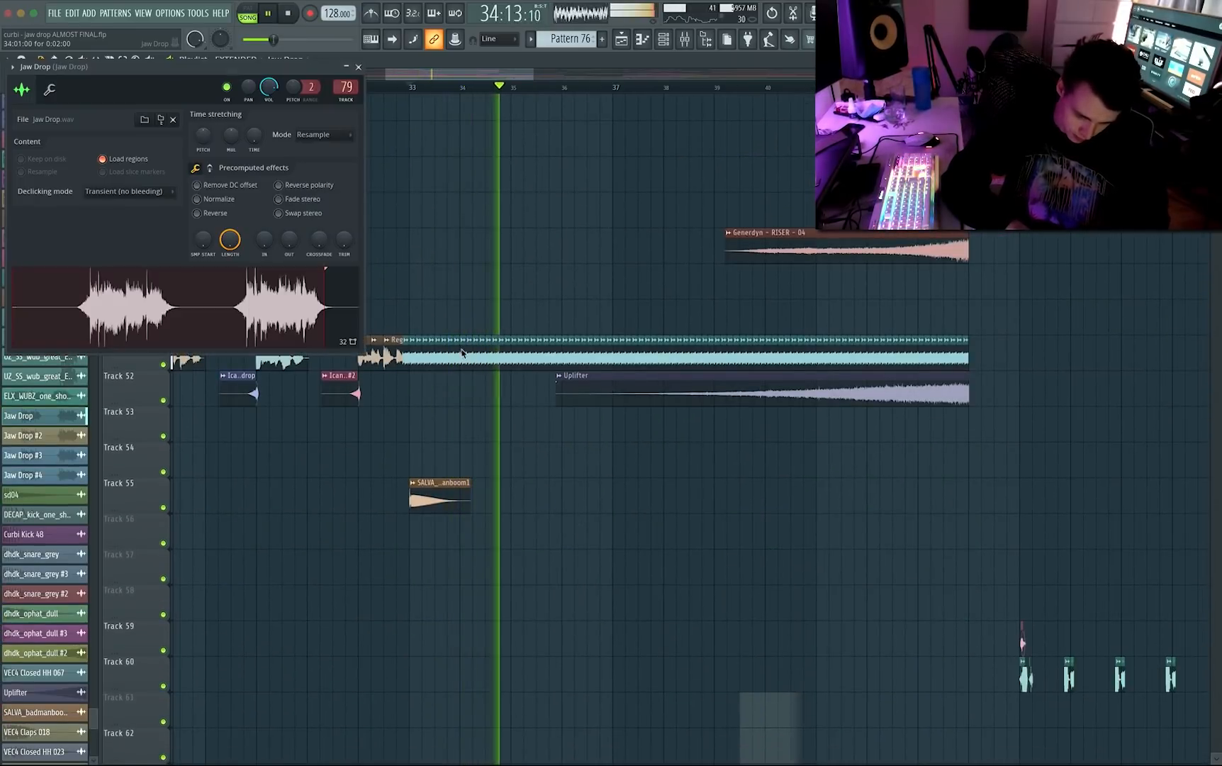
{"action": "left_click", "coordinate": [359, 67]}
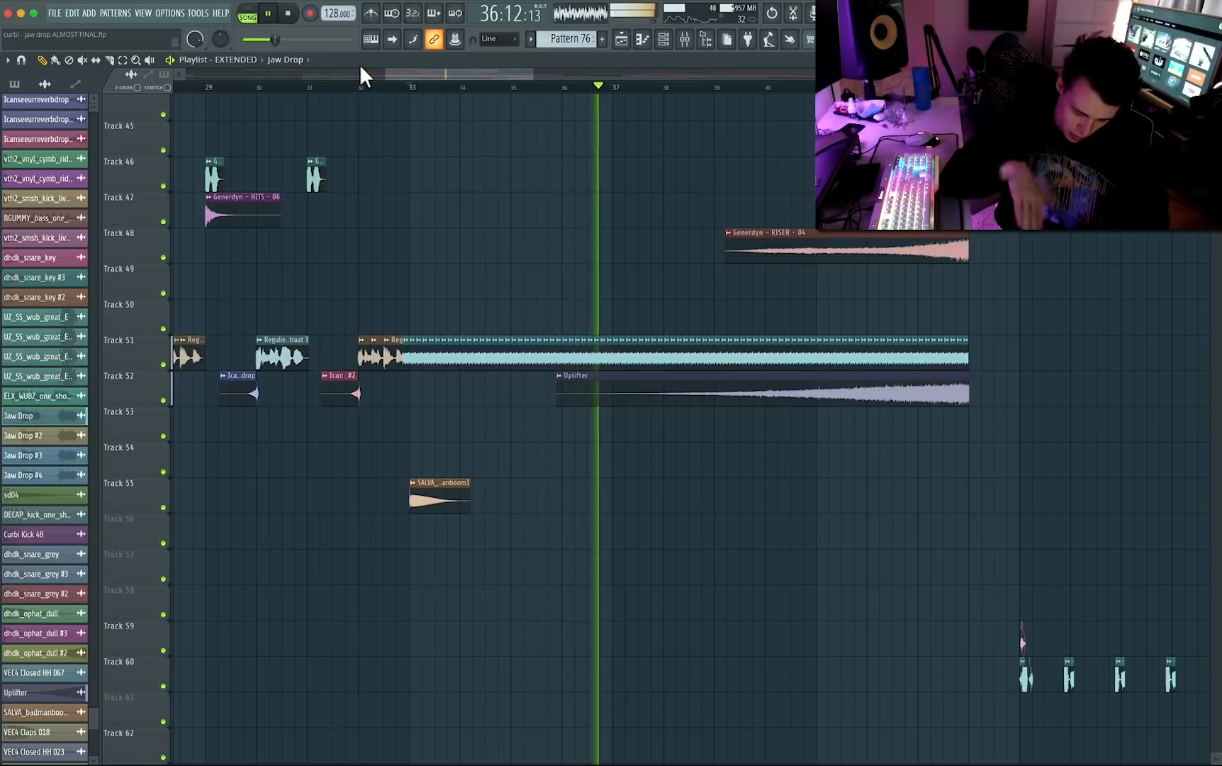
Follow the build-up's riser, noise and snare clips during playback to bar 43, and stop the song.
{"action": "scroll", "coordinate": [485, 474], "scroll_direction": "up", "scroll_amount": 5}
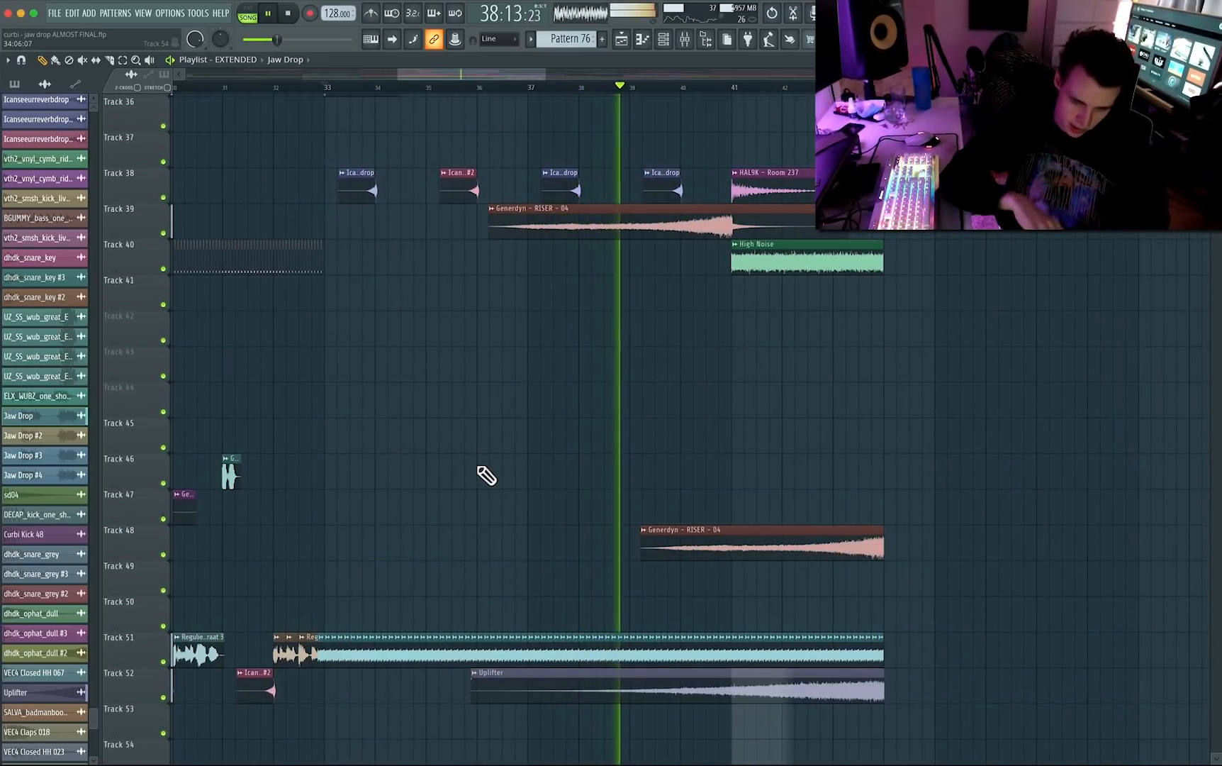
{"action": "scroll", "coordinate": [486, 475], "scroll_direction": "up", "scroll_amount": 3}
{"action": "scroll", "coordinate": [660, 390], "scroll_direction": "up", "scroll_amount": 9}
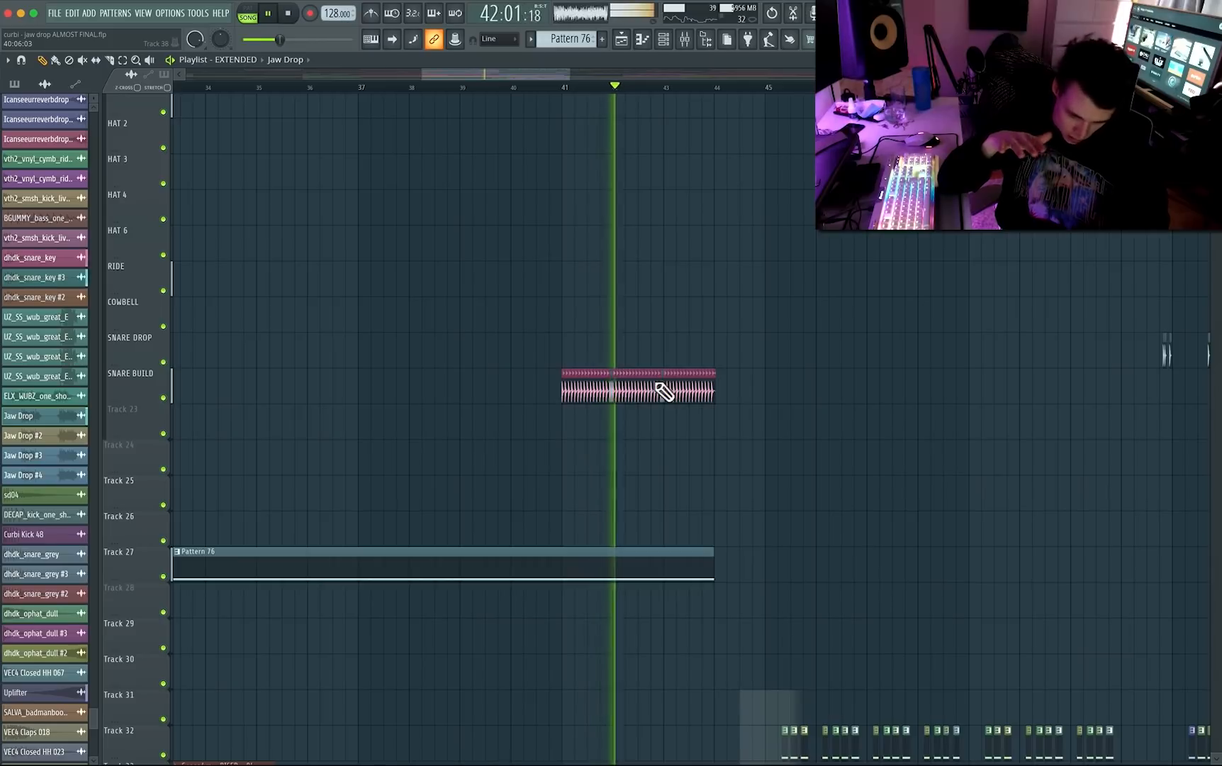
{"action": "scroll", "coordinate": [661, 390], "scroll_direction": "down", "scroll_amount": 5}
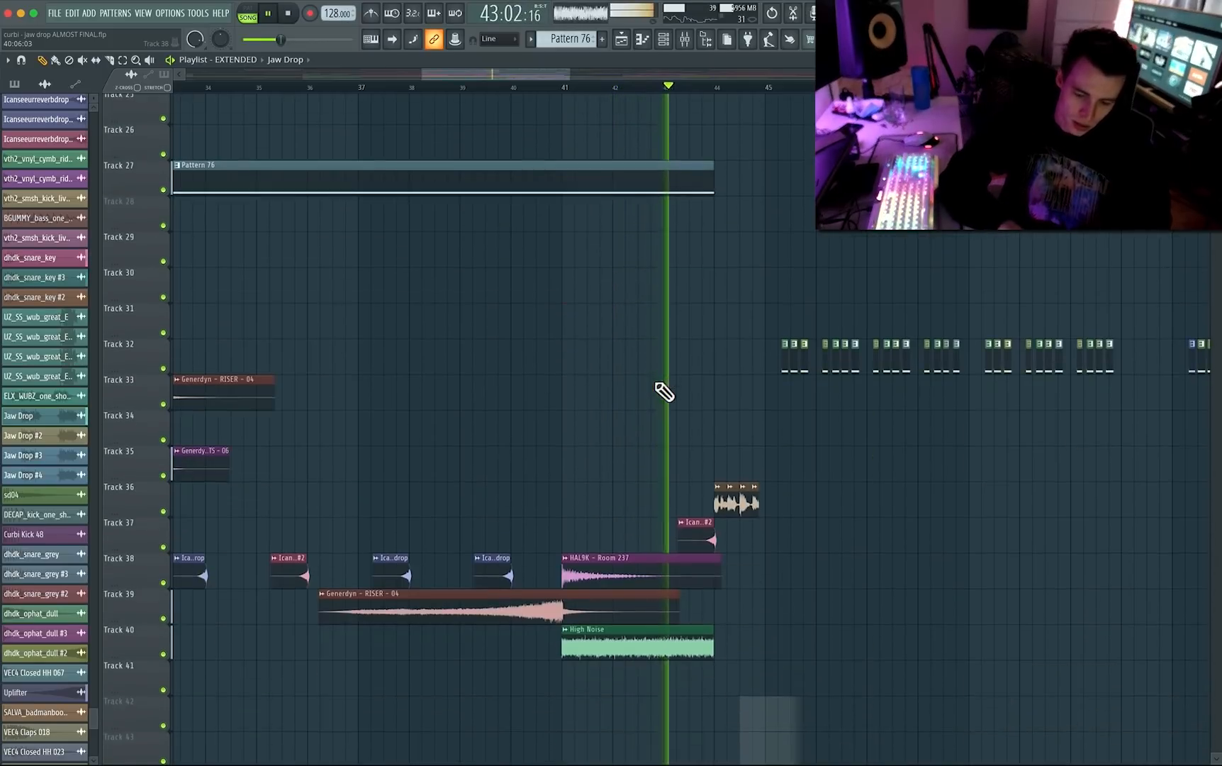
{"action": "scroll", "coordinate": [807, 379], "scroll_direction": "up", "scroll_amount": 3}
{"action": "key", "text": "space"}
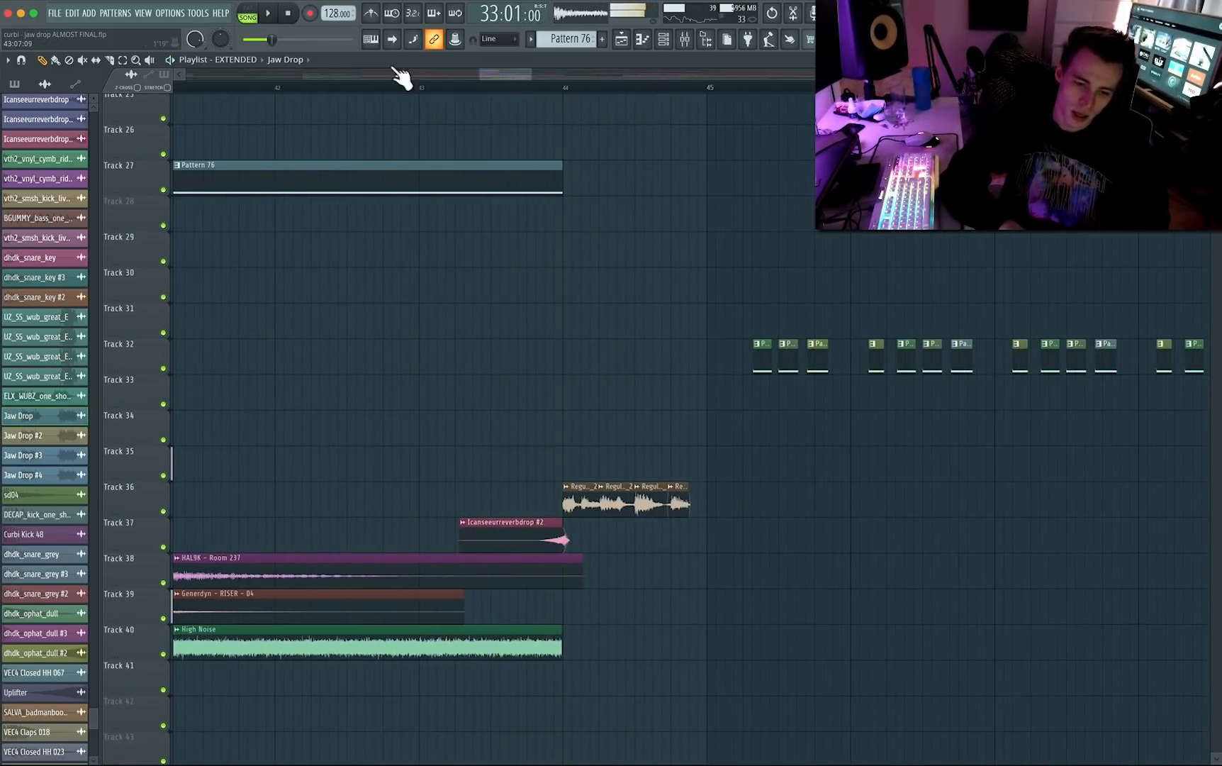
Open the Fruity Flanger on the mixer's Master track, examine its settings and close it.
{"action": "scroll", "coordinate": [744, 293], "scroll_direction": "down", "scroll_amount": 5}
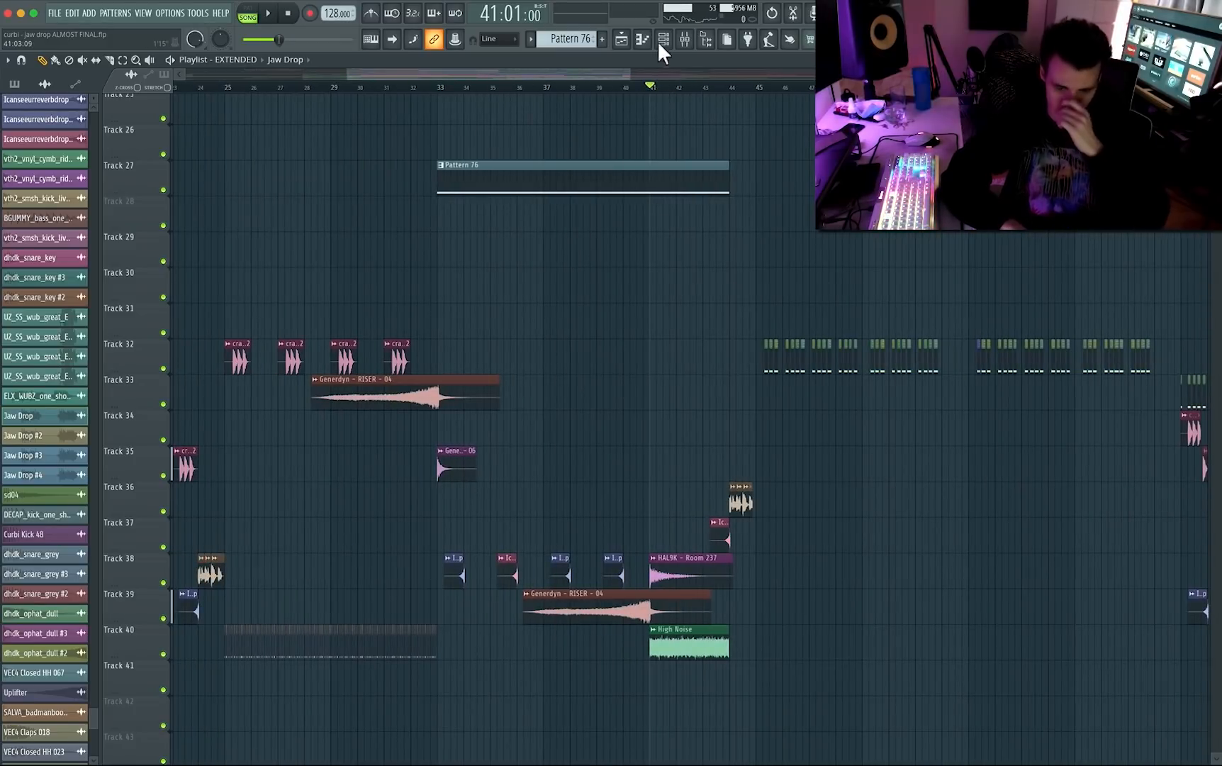
{"action": "left_click", "coordinate": [688, 43]}
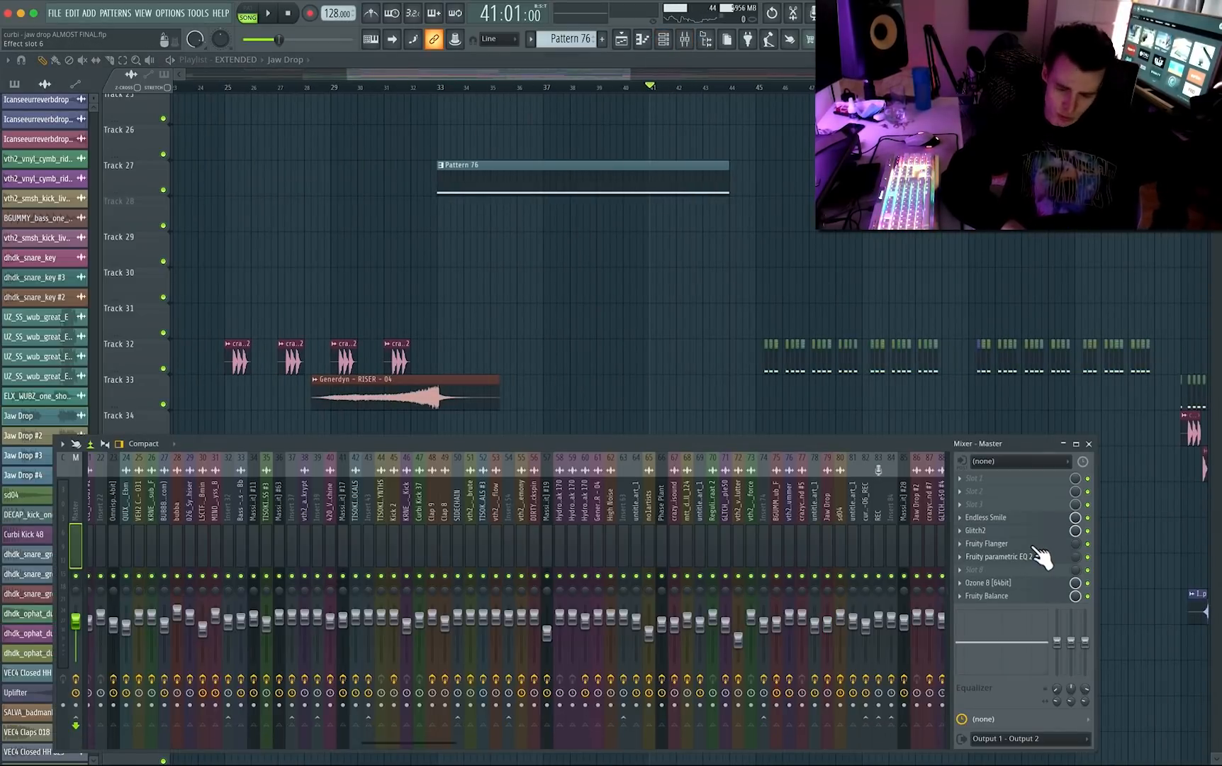
{"action": "left_click_drag", "start_coordinate": [856, 442], "coordinate": [859, 385]}
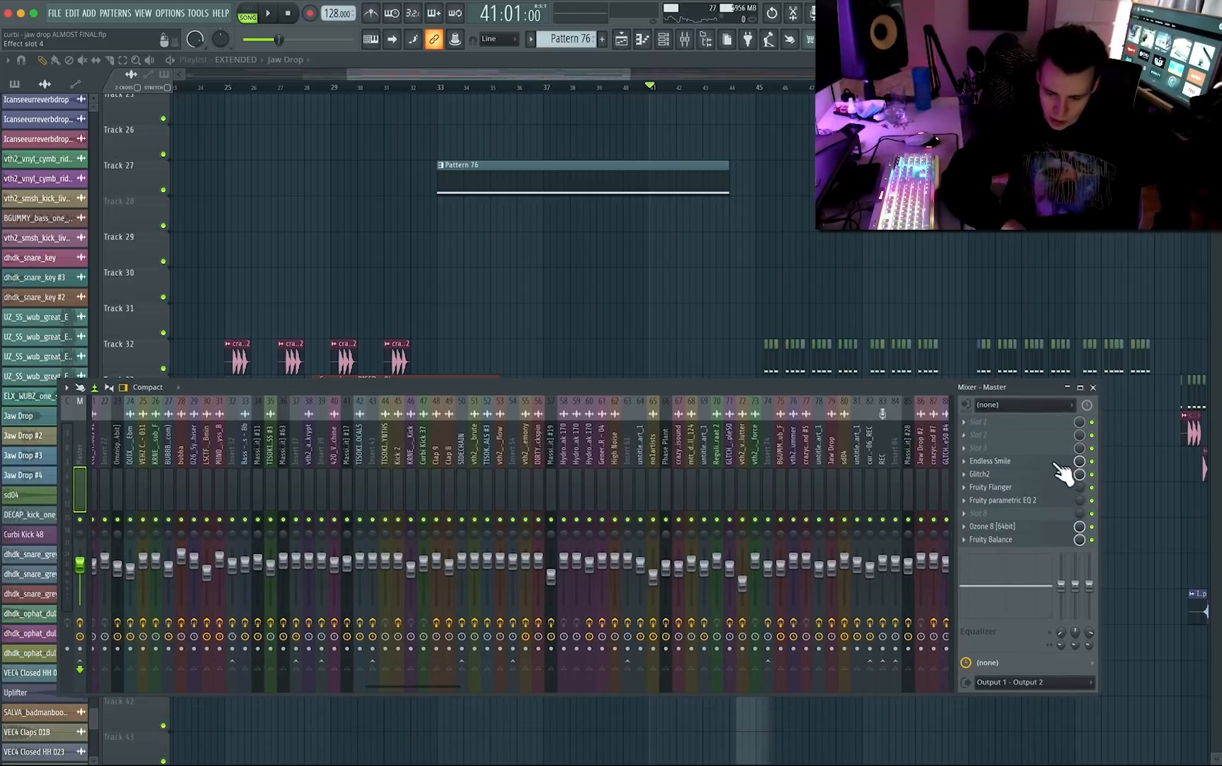
{"action": "left_click", "coordinate": [1010, 491]}
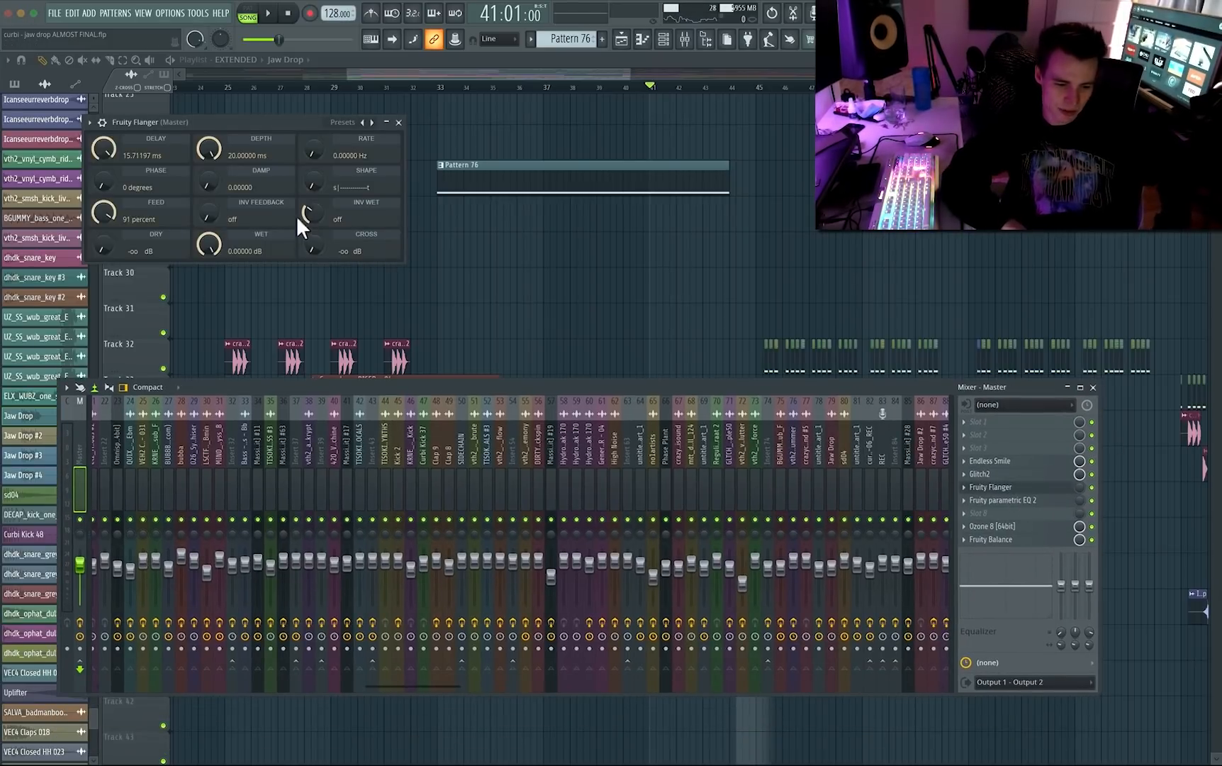
{"action": "left_click_drag", "start_coordinate": [218, 126], "coordinate": [501, 156]}
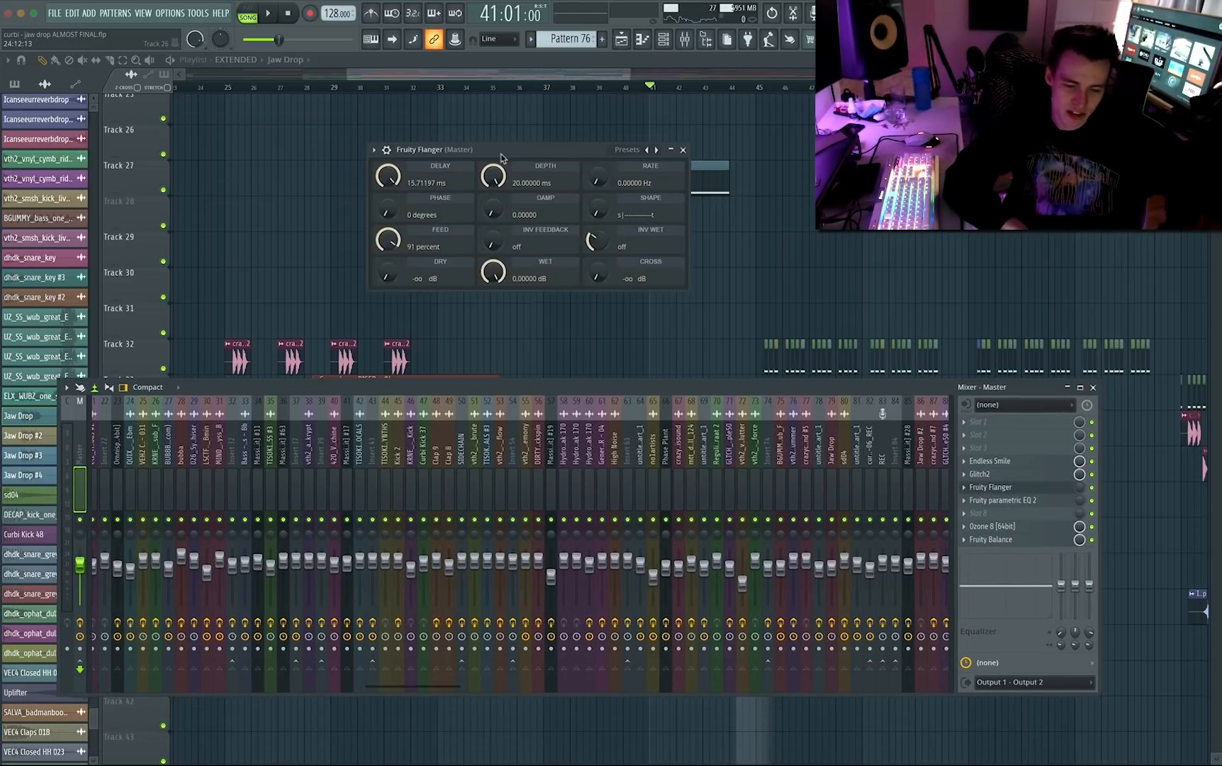
{"action": "left_click", "coordinate": [627, 60]}
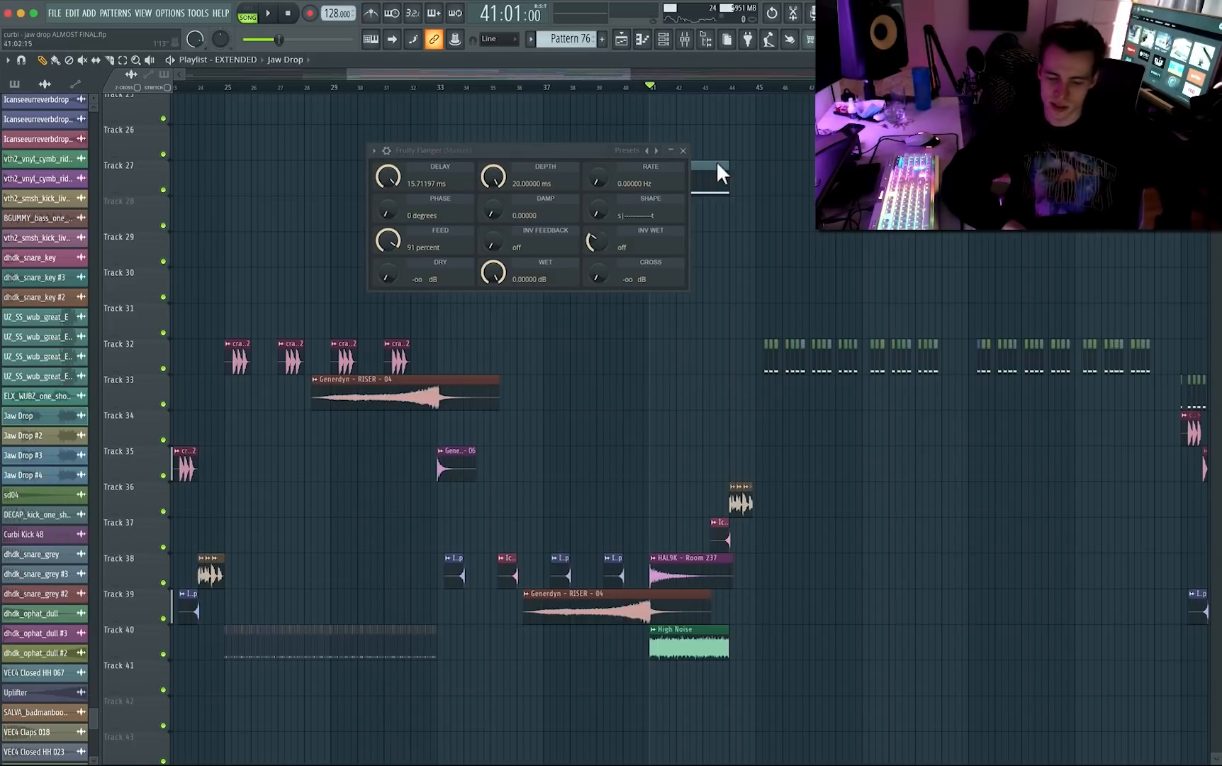
{"action": "left_click", "coordinate": [685, 151]}
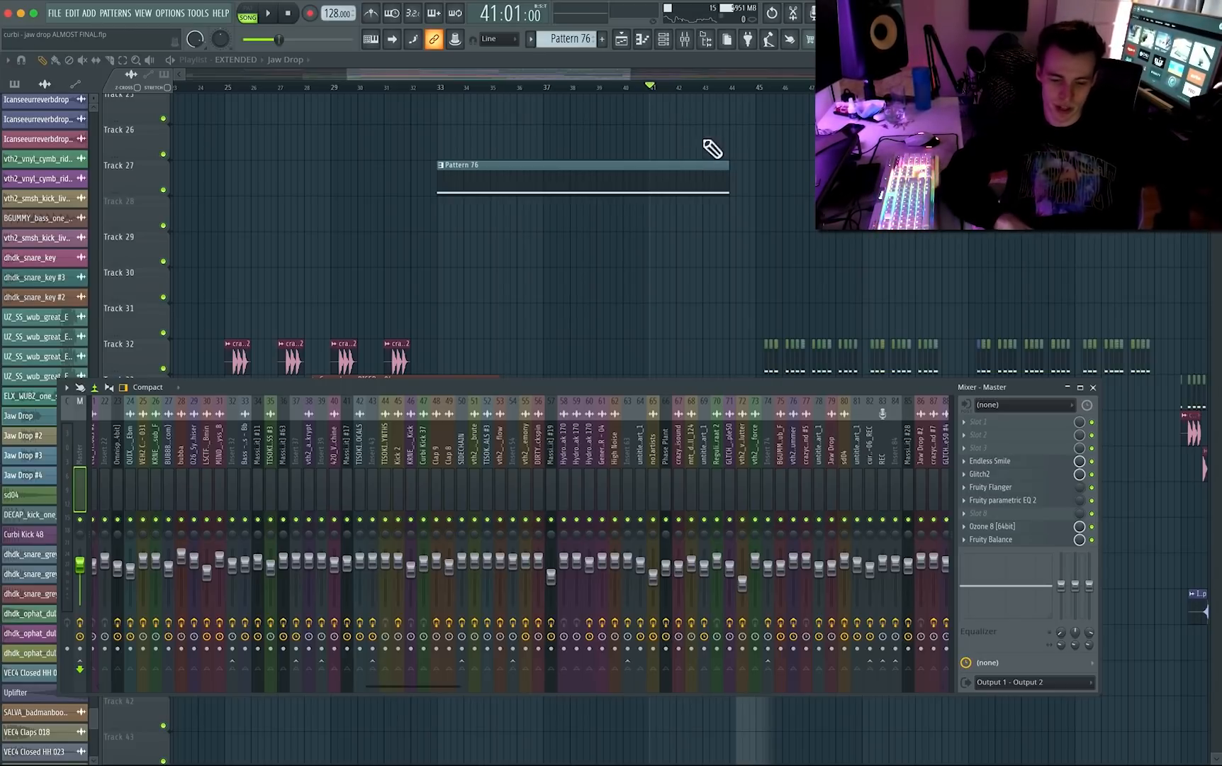
Move the song position to bar 44, play the vocal clips on Track 36 and stop.
{"action": "left_click", "coordinate": [730, 86]}
{"action": "scroll", "coordinate": [734, 470], "scroll_direction": "up", "scroll_amount": 10}
{"action": "scroll", "coordinate": [734, 470], "scroll_direction": "up", "scroll_amount": 5}
{"action": "scroll", "coordinate": [733, 470], "scroll_direction": "down", "scroll_amount": 8}
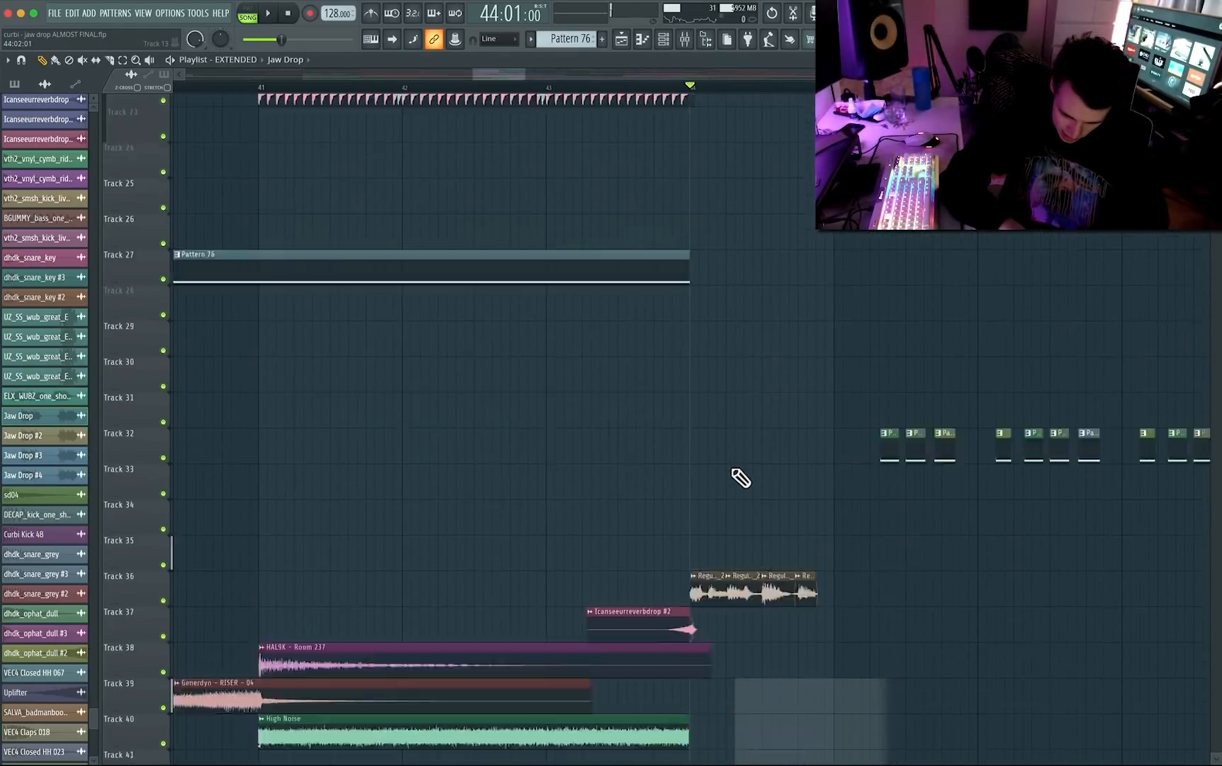
{"action": "scroll", "coordinate": [734, 470], "scroll_direction": "down", "scroll_amount": 5}
{"action": "key", "text": "space"}
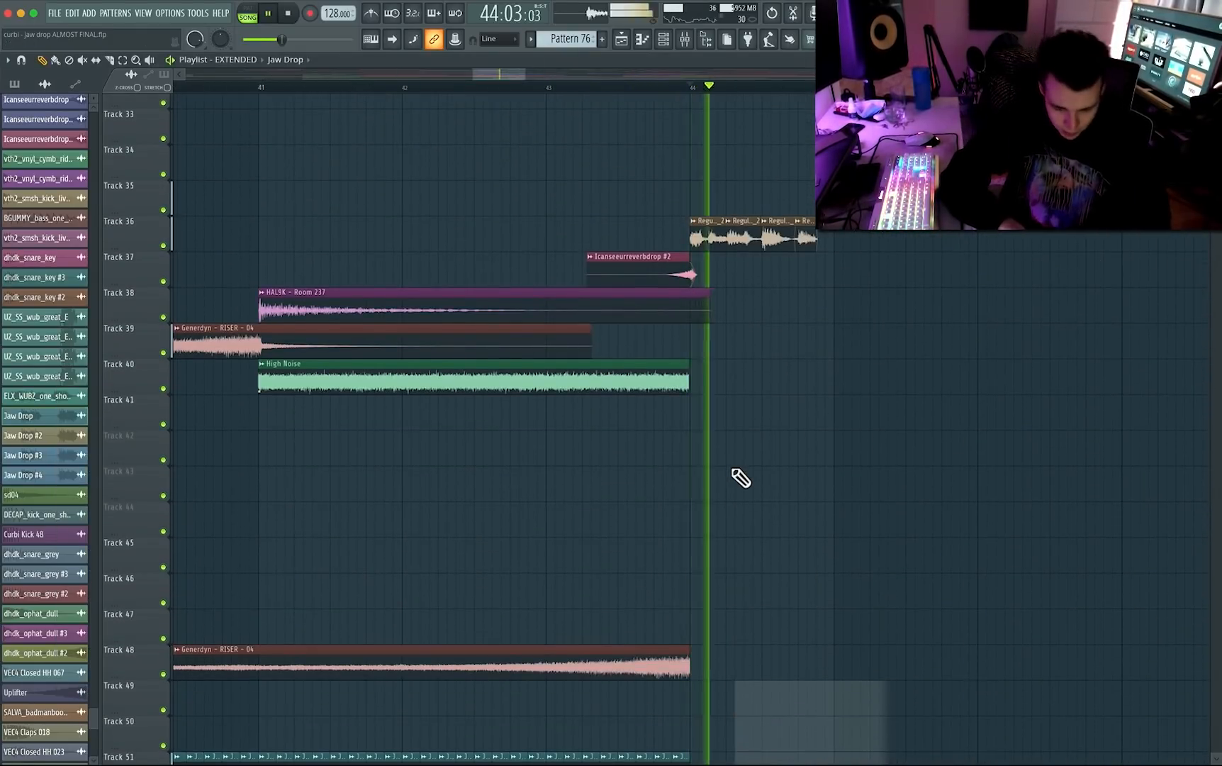
{"action": "key", "text": "space"}
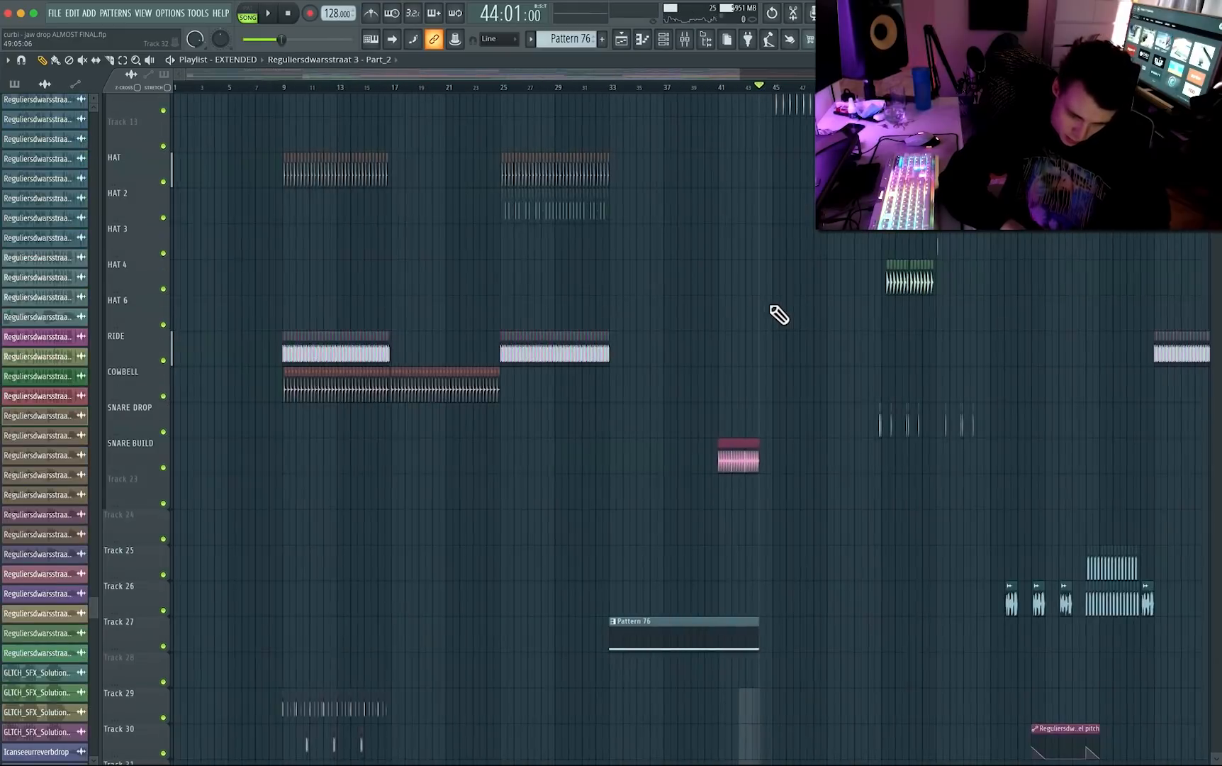
Move the song position to bar 45 and examine the kick, clap and hat clips of the drop.
{"action": "scroll", "coordinate": [779, 314], "scroll_direction": "up", "scroll_amount": 3}
{"action": "scroll", "coordinate": [779, 314], "scroll_direction": "up", "scroll_amount": 3}
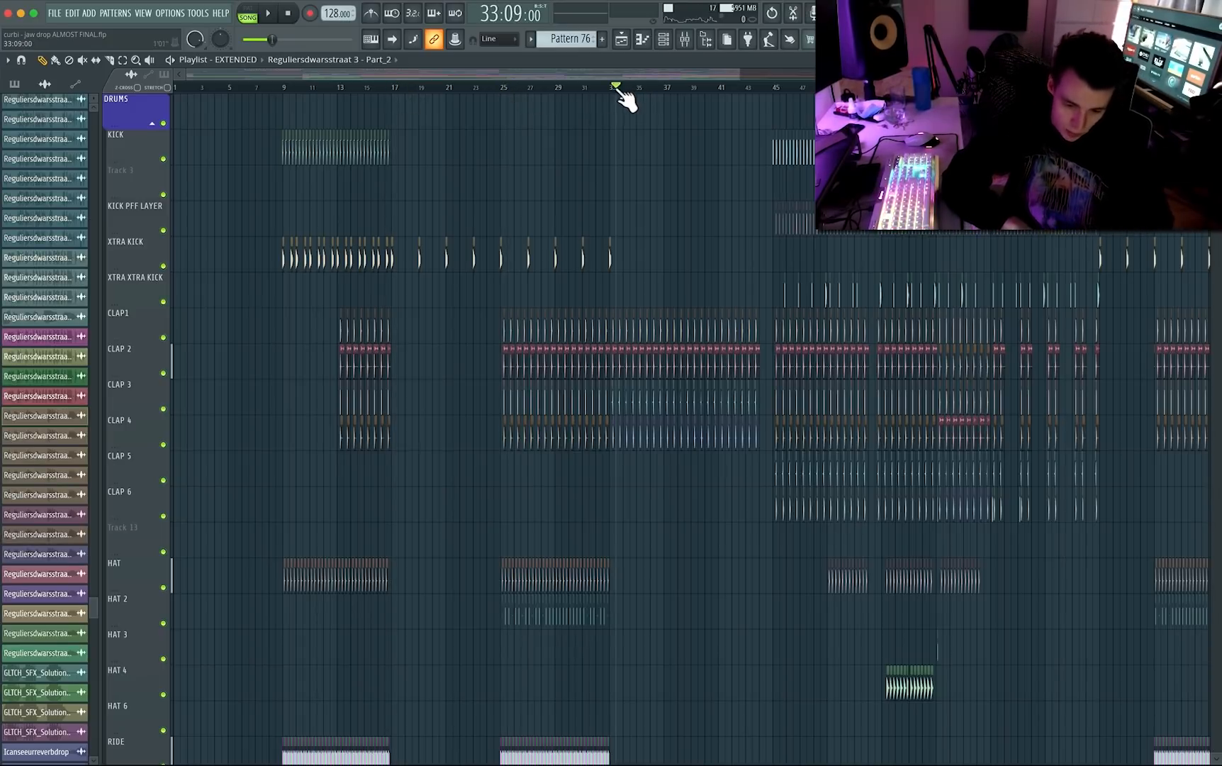
{"action": "scroll", "coordinate": [948, 284], "scroll_direction": "up", "scroll_amount": 3}
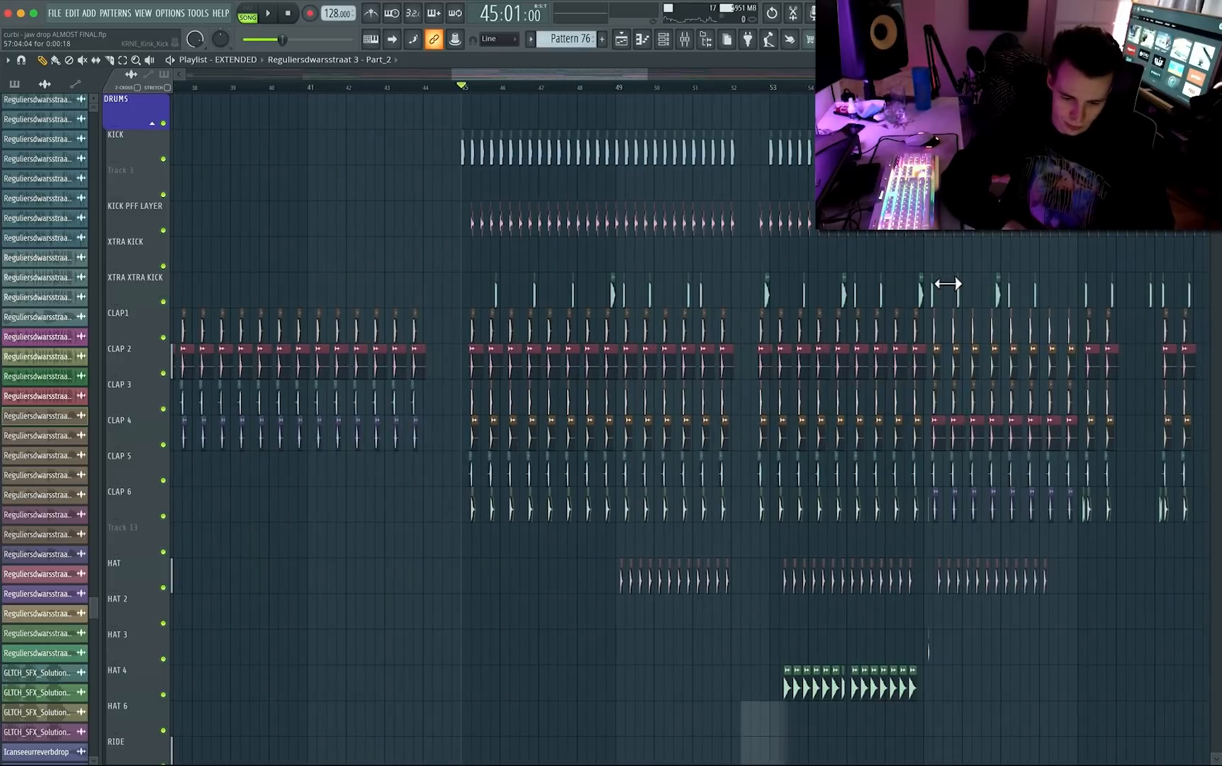
Mute the DRUMS group, play the drop from bar 45 and examine its remaining clips across the tracks.
{"action": "scroll", "coordinate": [463, 363], "scroll_direction": "down", "scroll_amount": 10}
{"action": "scroll", "coordinate": [463, 363], "scroll_direction": "up", "scroll_amount": 10}
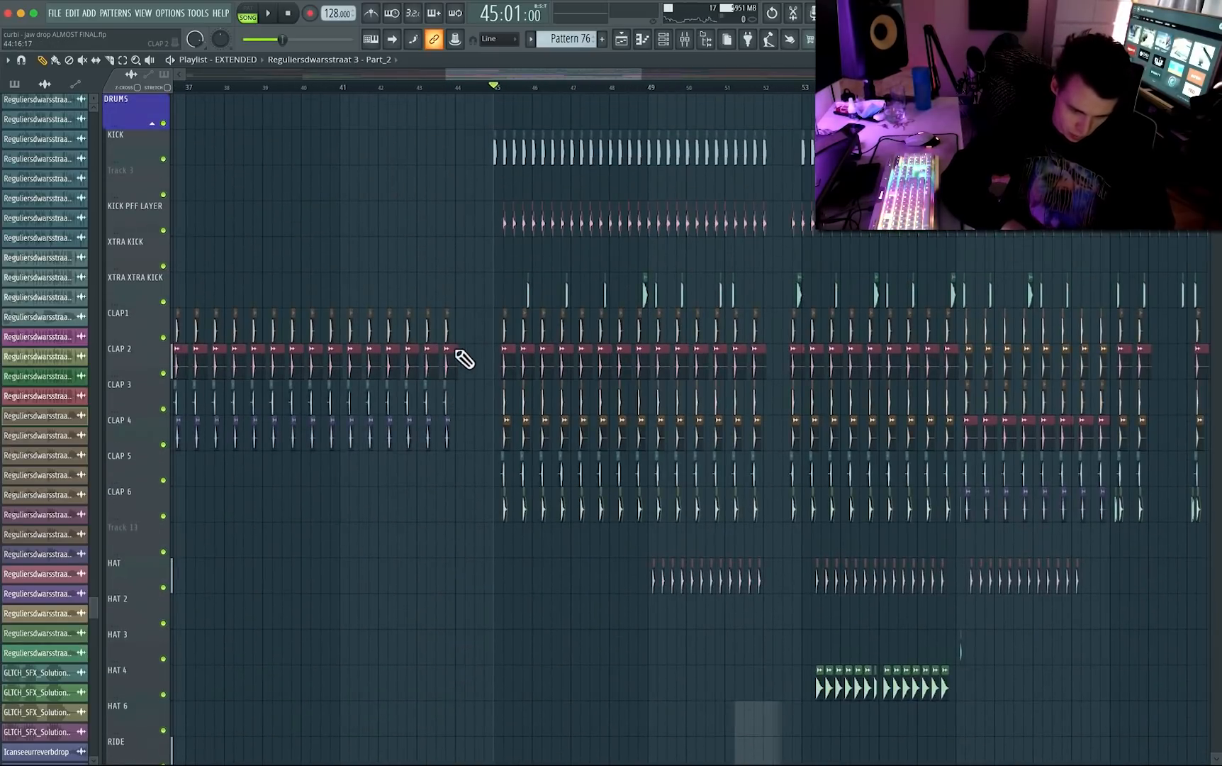
{"action": "left_click", "coordinate": [164, 124]}
{"action": "key", "text": "space"}
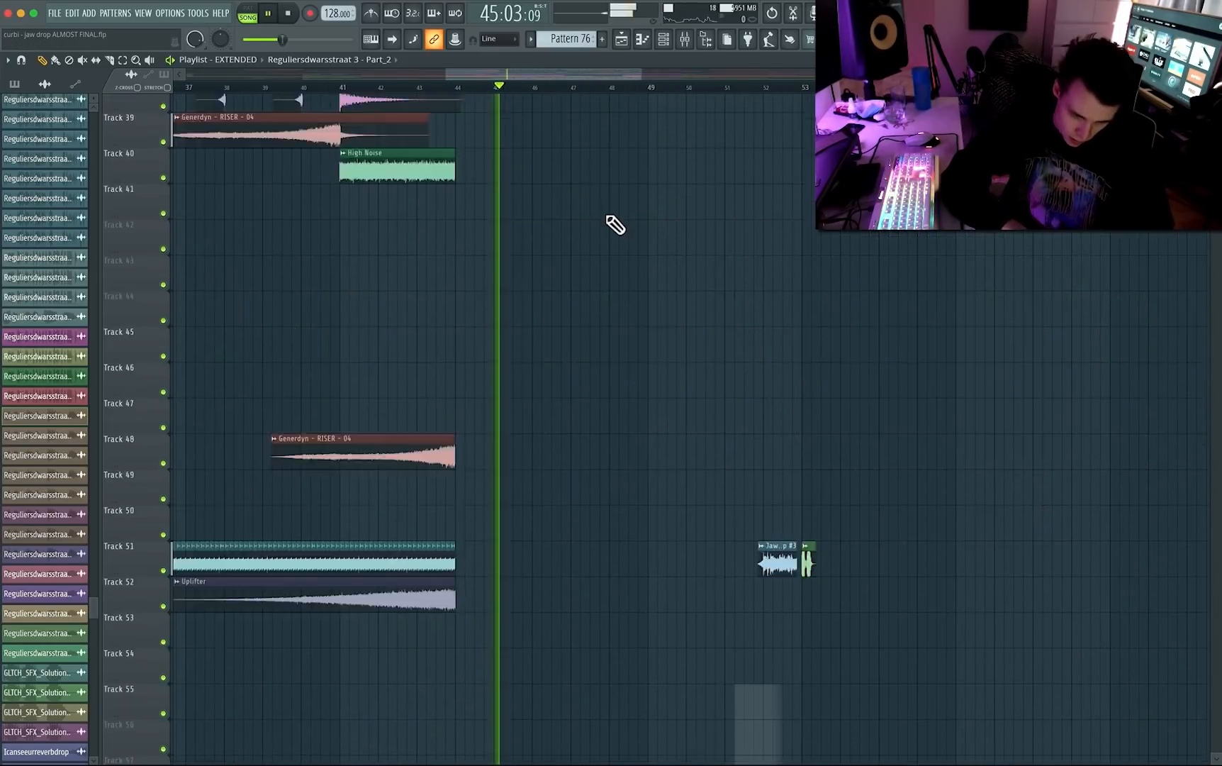
{"action": "scroll", "coordinate": [616, 224], "scroll_direction": "up", "scroll_amount": 8}
{"action": "scroll", "coordinate": [615, 225], "scroll_direction": "down", "scroll_amount": 10}
{"action": "scroll", "coordinate": [615, 225], "scroll_direction": "down", "scroll_amount": 5}
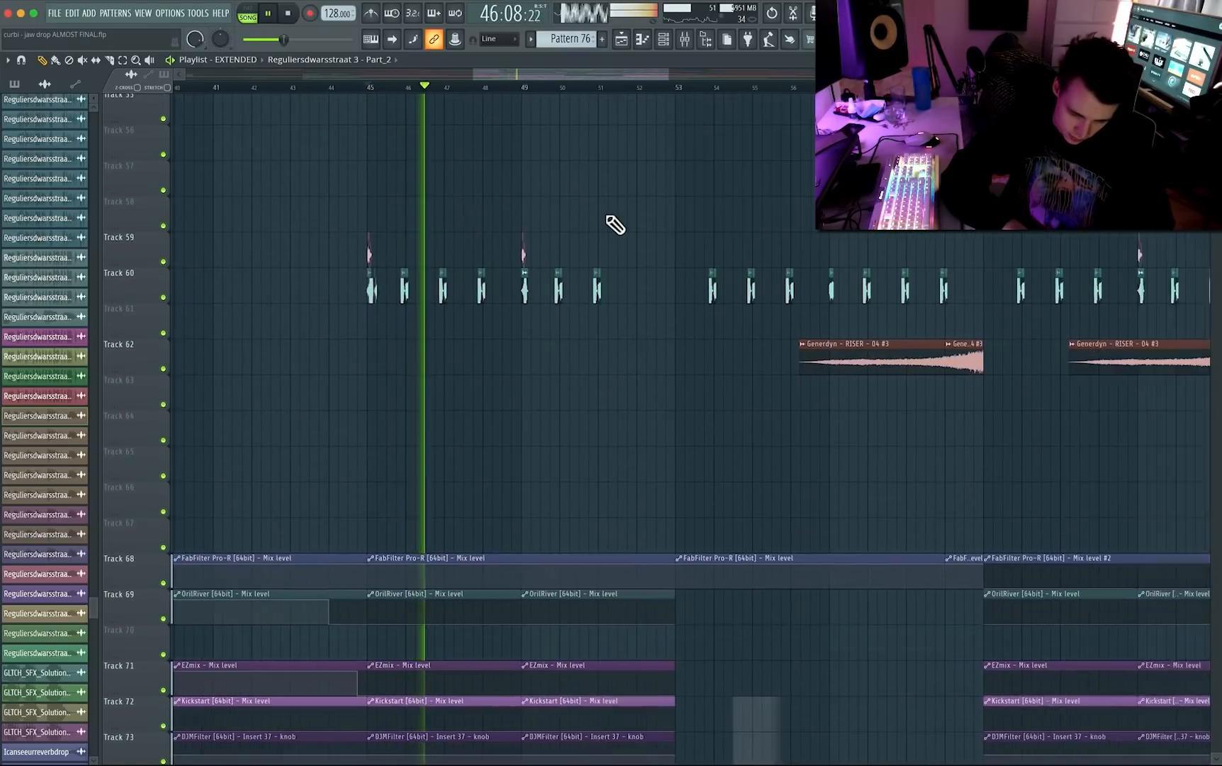
{"action": "scroll", "coordinate": [616, 224], "scroll_direction": "up", "scroll_amount": 12}
{"action": "scroll", "coordinate": [615, 225], "scroll_direction": "up", "scroll_amount": 5}
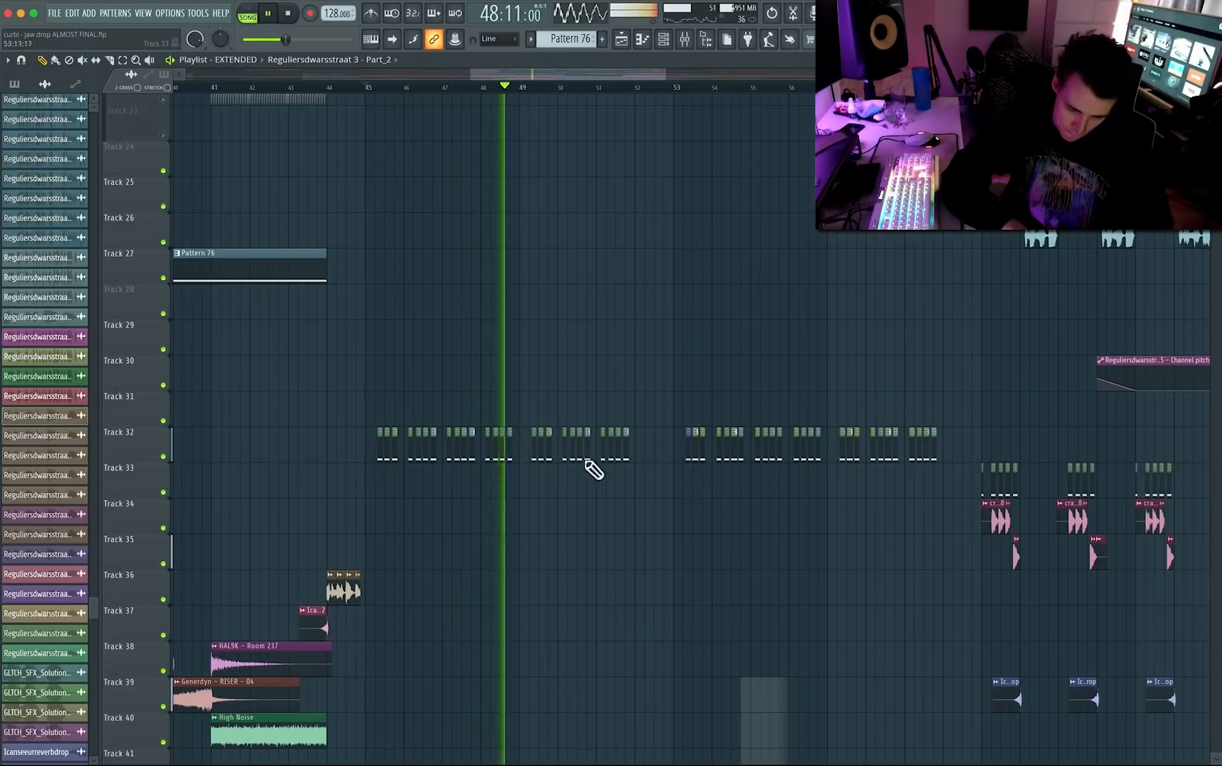
{"action": "scroll", "coordinate": [645, 482], "scroll_direction": "down", "scroll_amount": 5}
{"action": "scroll", "coordinate": [645, 483], "scroll_direction": "down", "scroll_amount": 8}
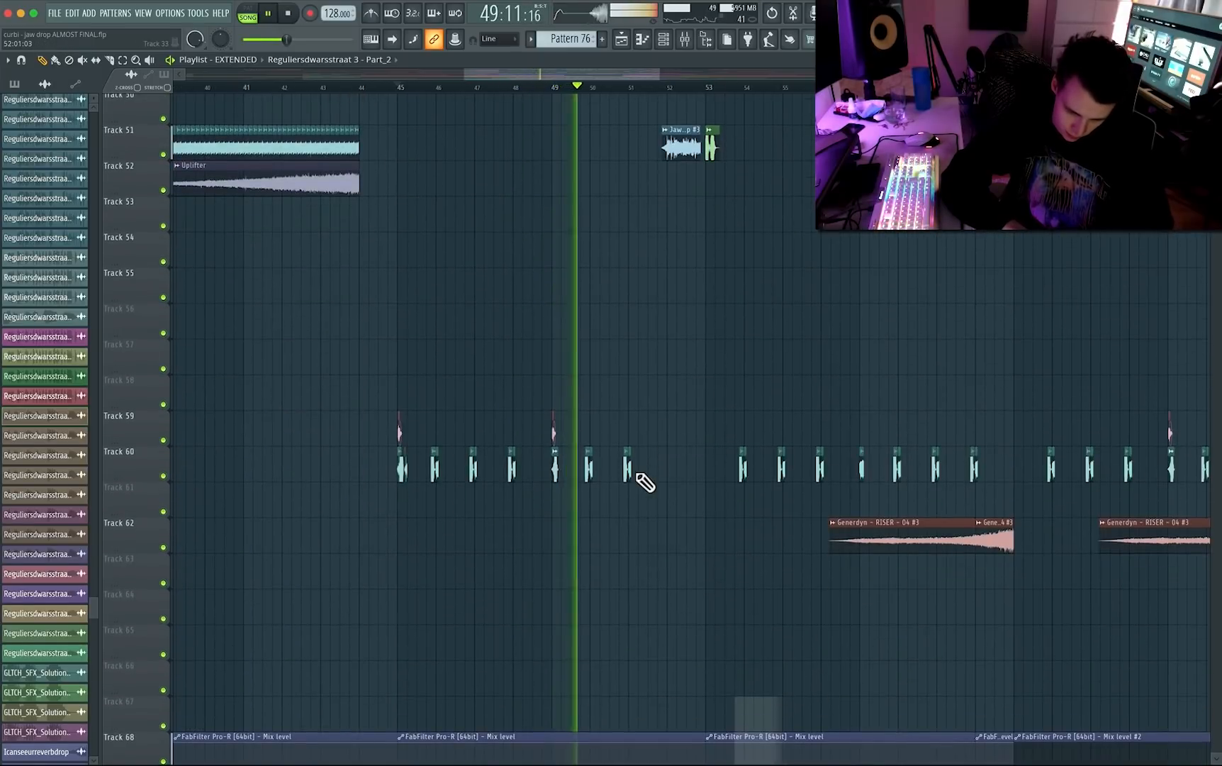
Mute Tracks 60 and 59, and play the drop's synth patterns on Track 32 from bar 45.
{"action": "left_click", "coordinate": [164, 476]}
{"action": "left_click", "coordinate": [164, 439]}
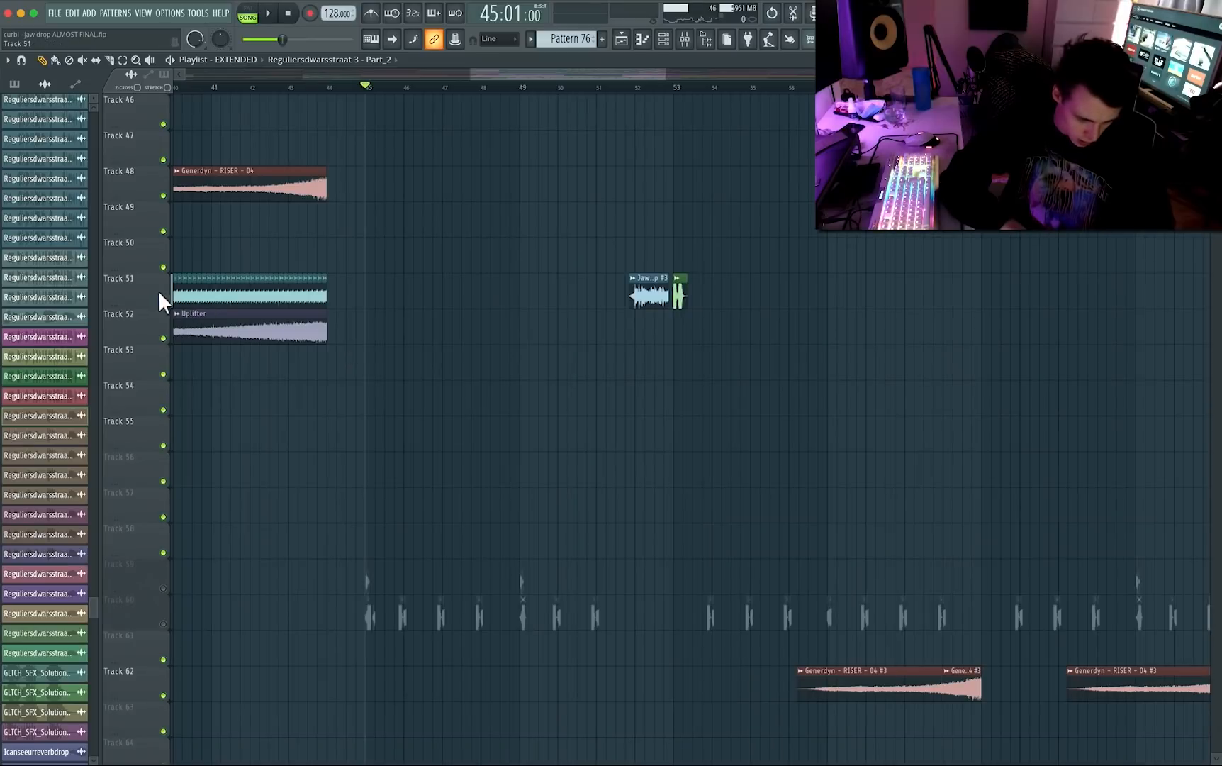
{"action": "scroll", "coordinate": [601, 431], "scroll_direction": "up", "scroll_amount": 8}
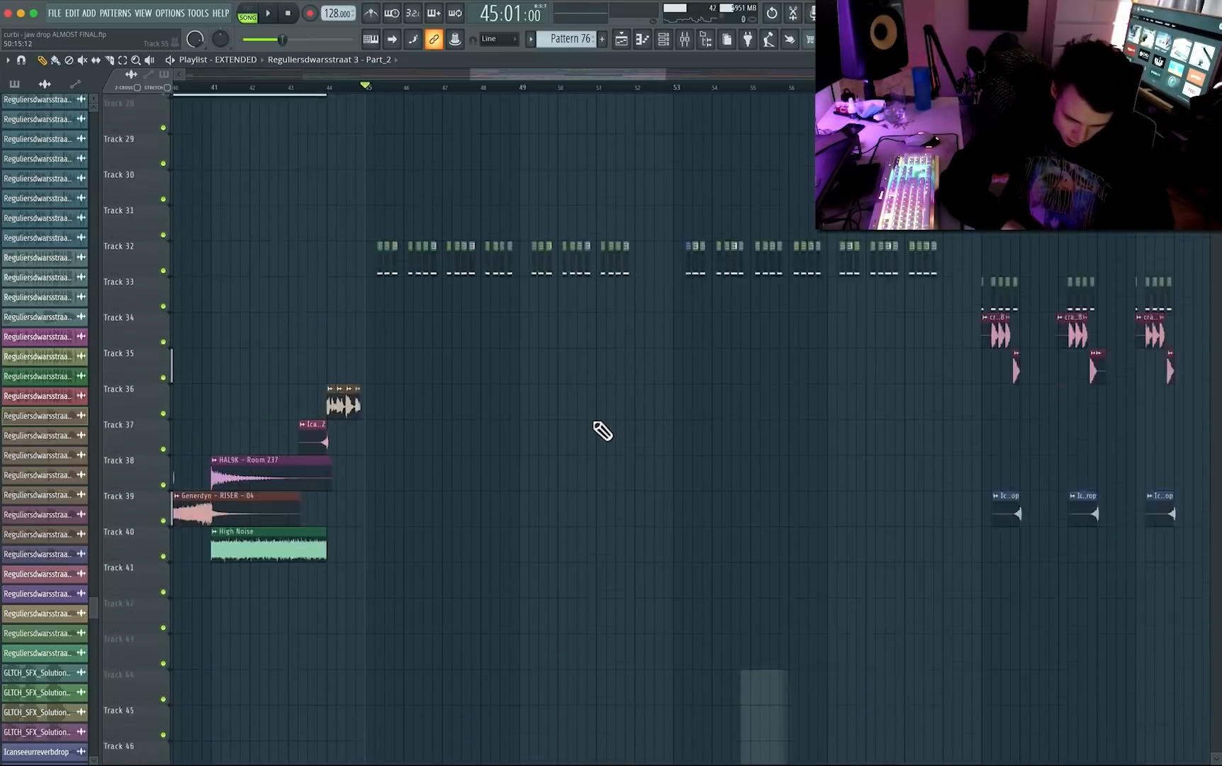
{"action": "scroll", "coordinate": [423, 415], "scroll_direction": "down", "scroll_amount": 4}
{"action": "key", "text": "space"}
{"action": "scroll", "coordinate": [436, 386], "scroll_direction": "up", "scroll_amount": 2}
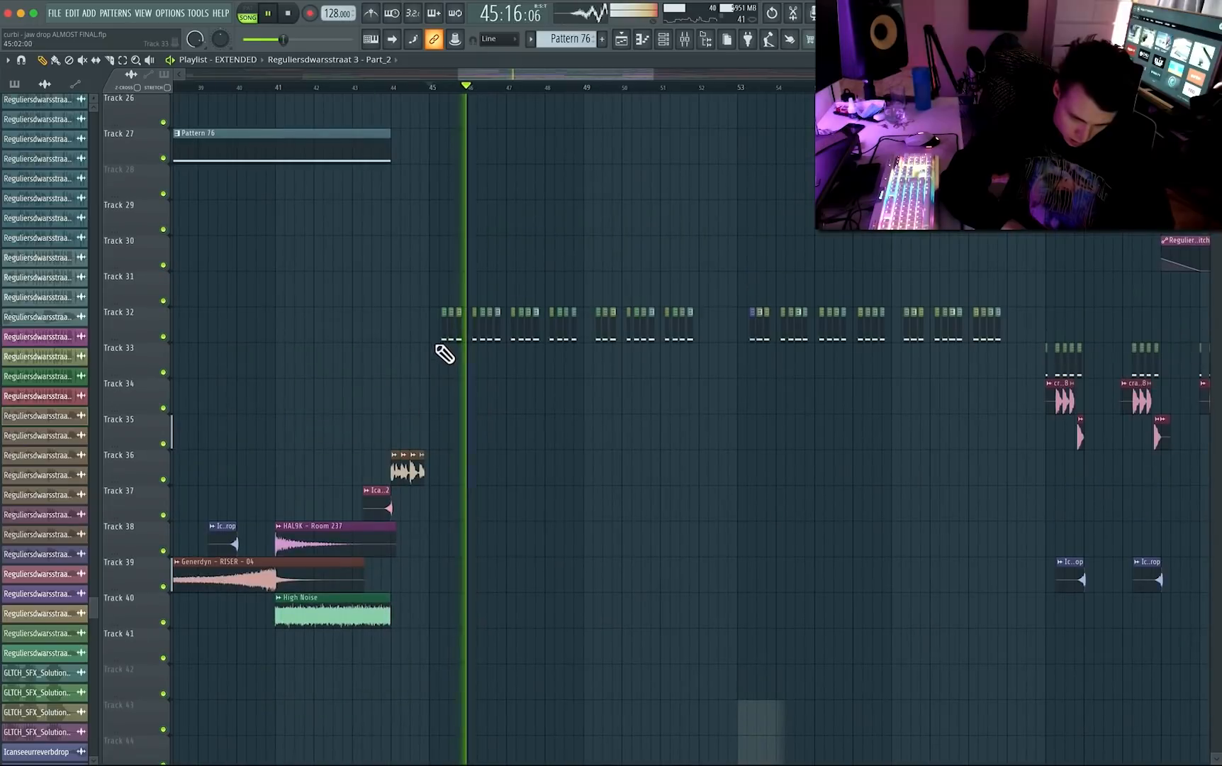
Select Pattern 11 on Track 32, open its Massive #14 piano roll and play it in pattern mode.
{"action": "left_click", "coordinate": [451, 336]}
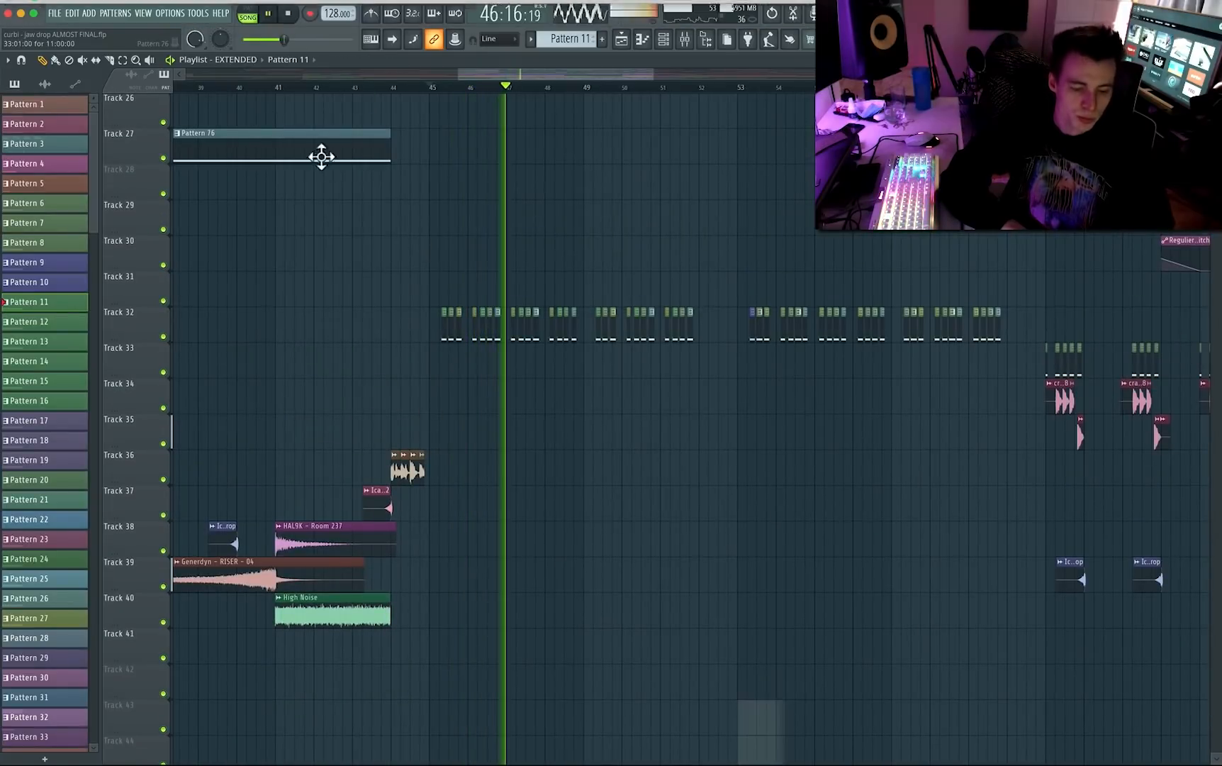
{"action": "left_click", "coordinate": [248, 15]}
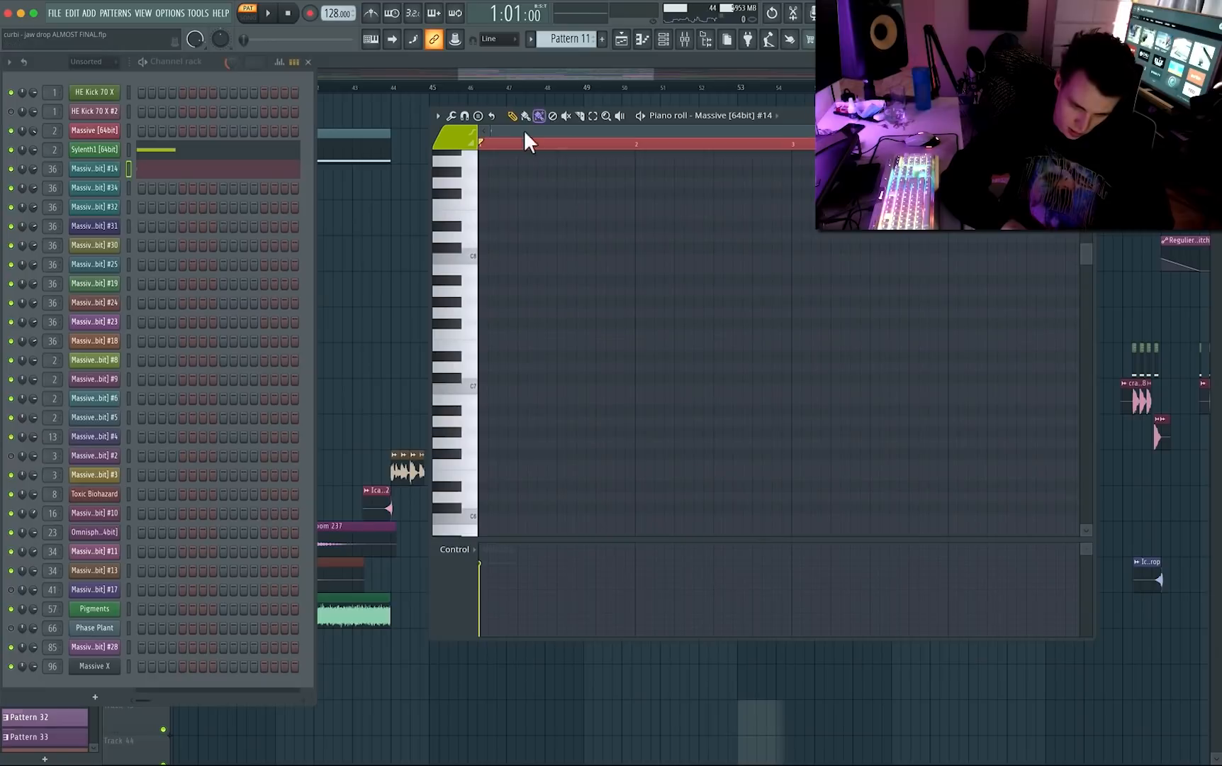
{"action": "left_click", "coordinate": [521, 145]}
{"action": "scroll", "coordinate": [604, 389], "scroll_direction": "down", "scroll_amount": 12}
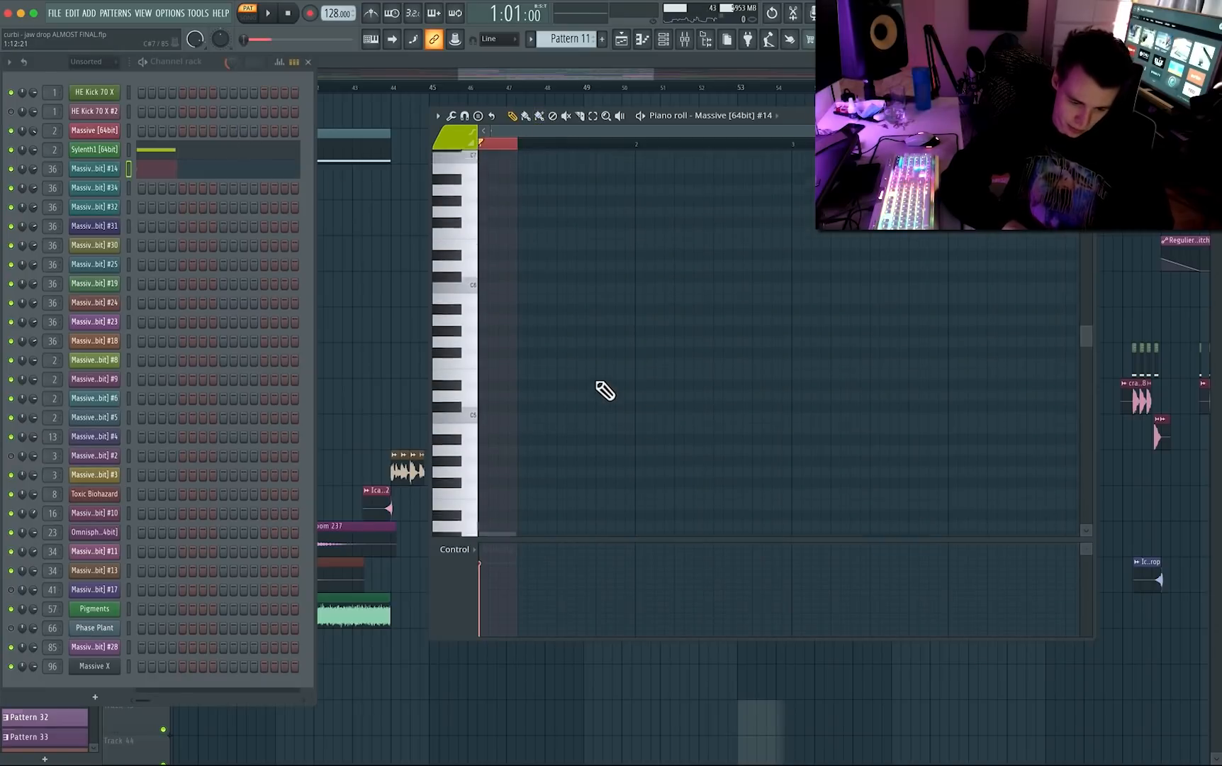
{"action": "key", "text": "space"}
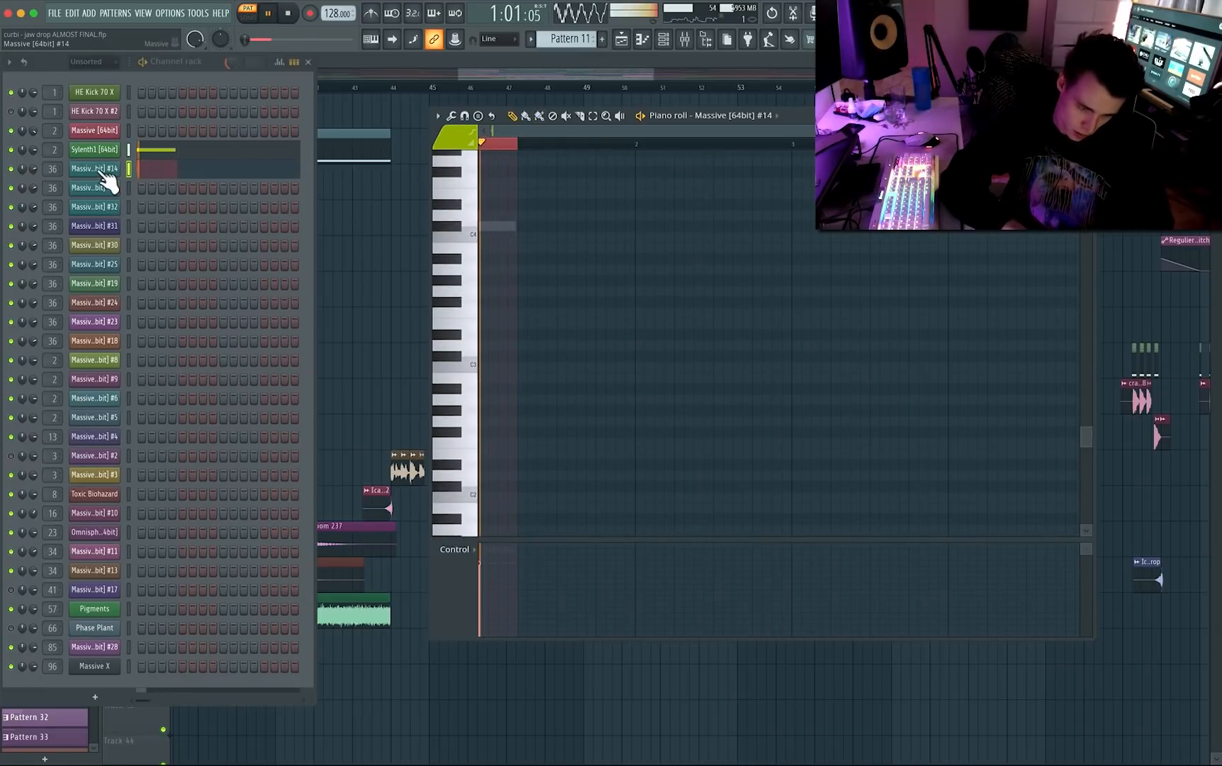
Stop playback, open the Massive #14 synth to examine its settings, and show the mixer.
{"action": "left_click", "coordinate": [106, 168]}
{"action": "key", "text": "space"}
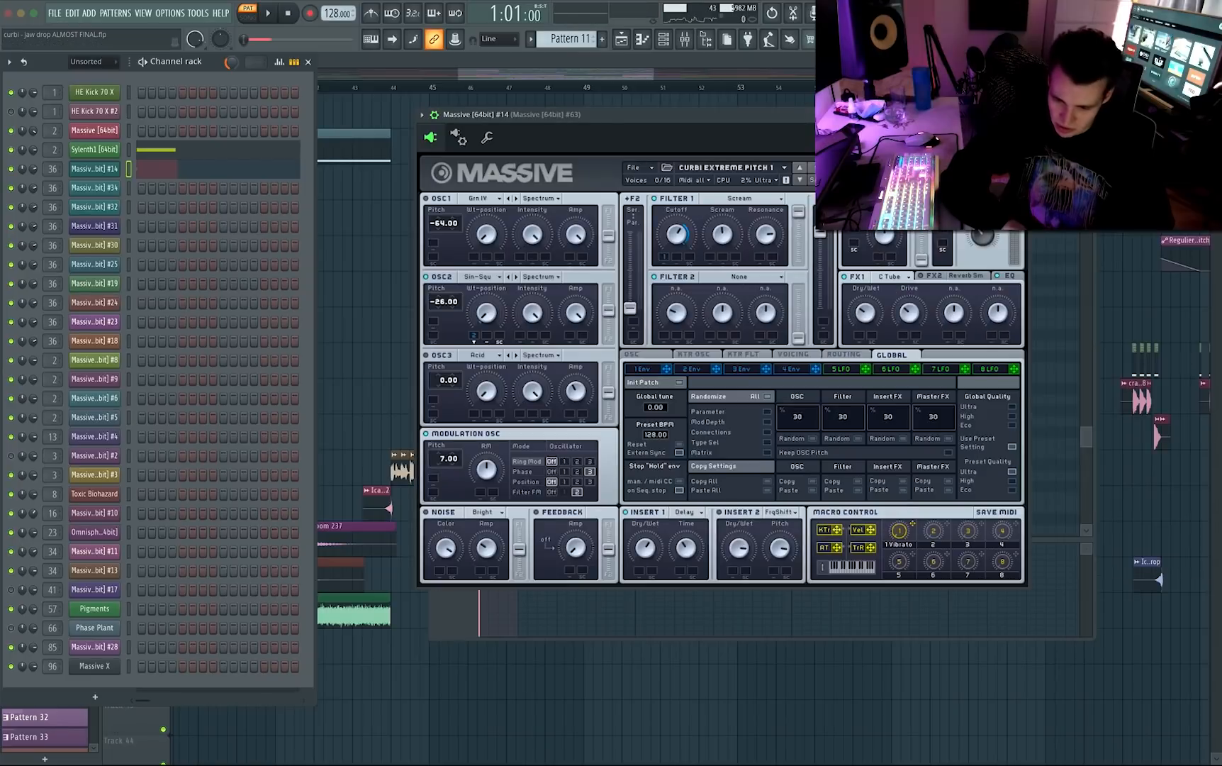
{"action": "key", "text": "F9"}
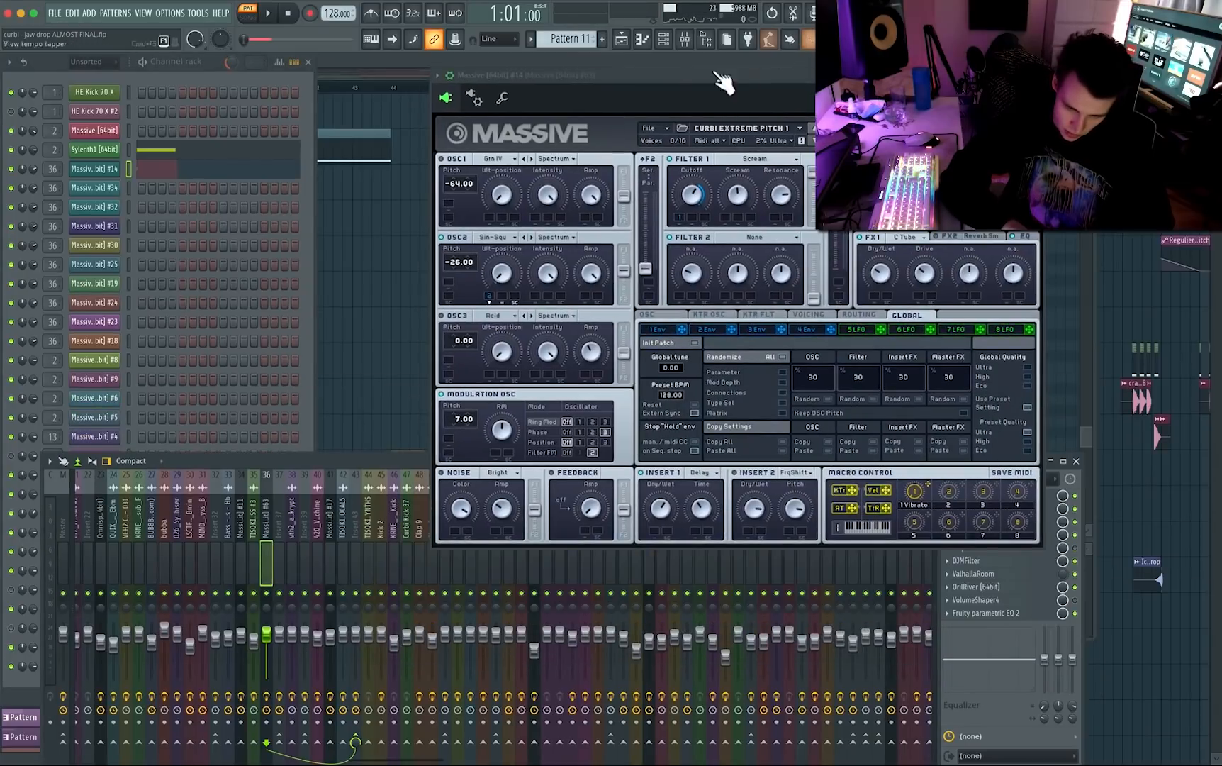
{"action": "left_click_drag", "start_coordinate": [689, 81], "coordinate": [672, 114]}
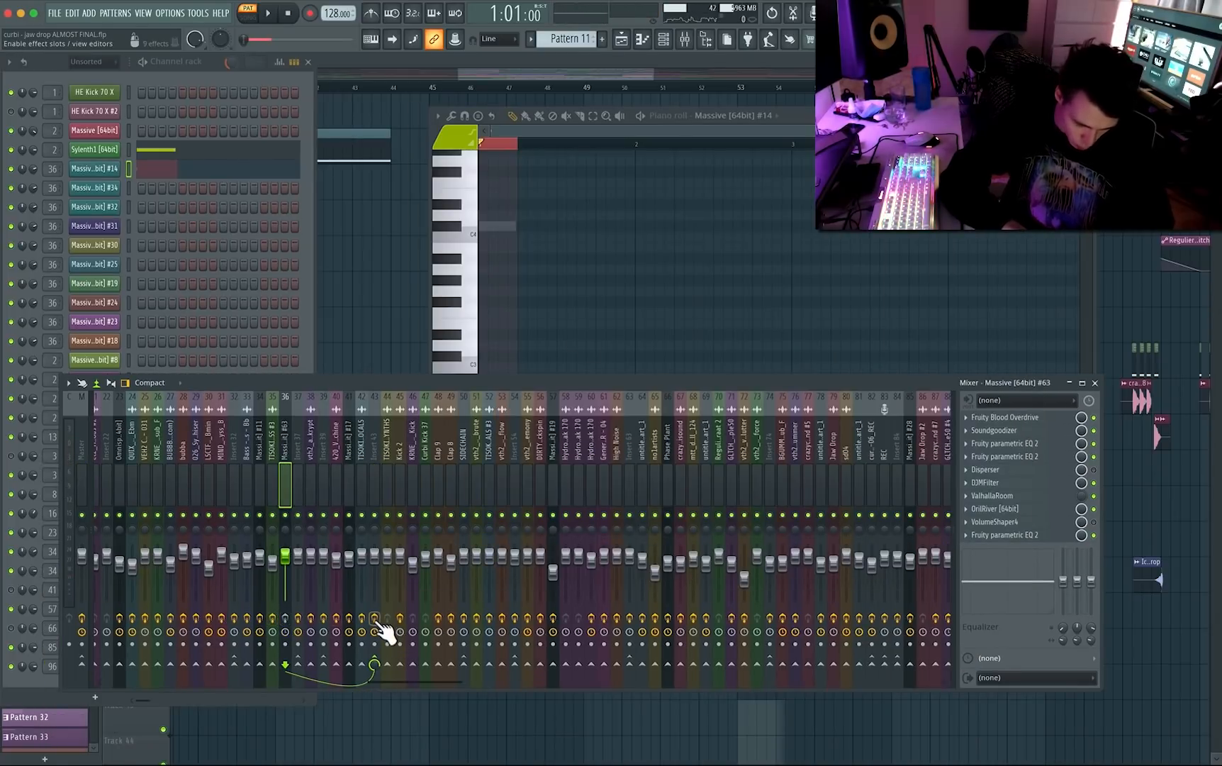
Play Pattern 11 while examining the effect chains of mixer Insert 43 and the Massive #63 track.
{"action": "key", "text": "space"}
{"action": "left_click", "coordinate": [375, 441]}
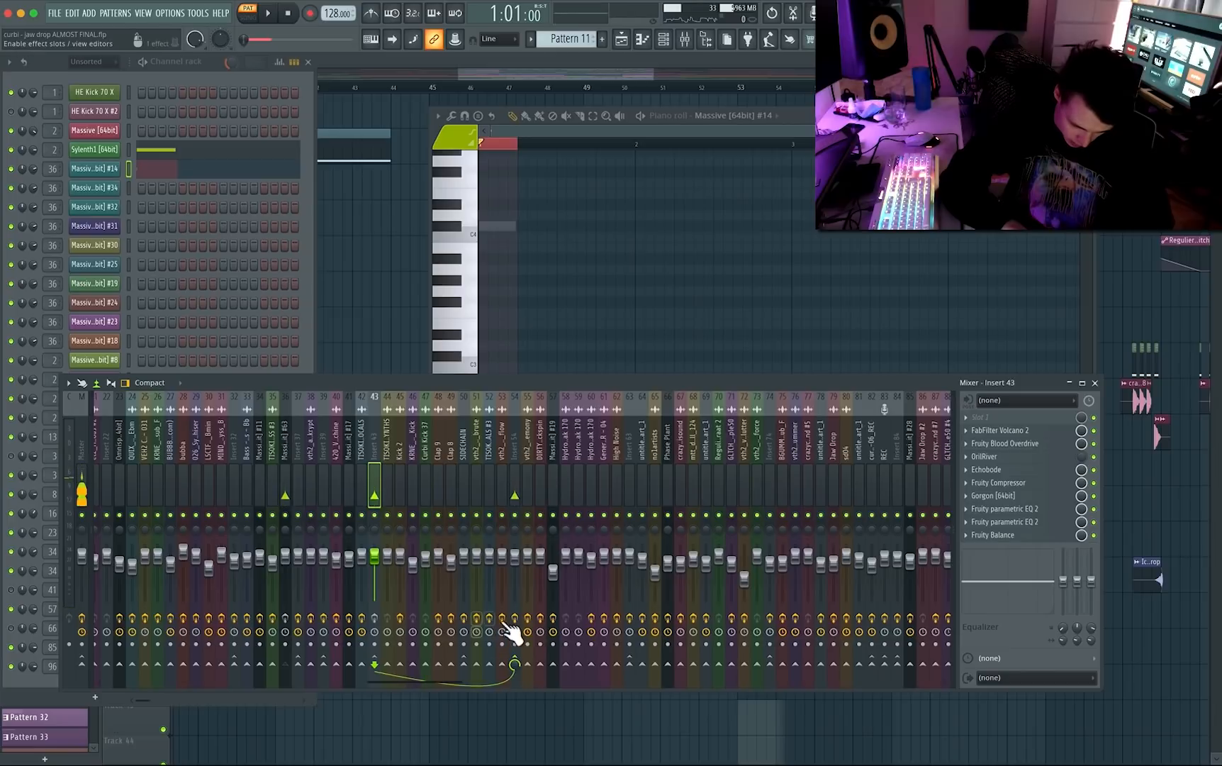
{"action": "key", "text": "space"}
{"action": "left_click", "coordinate": [286, 455]}
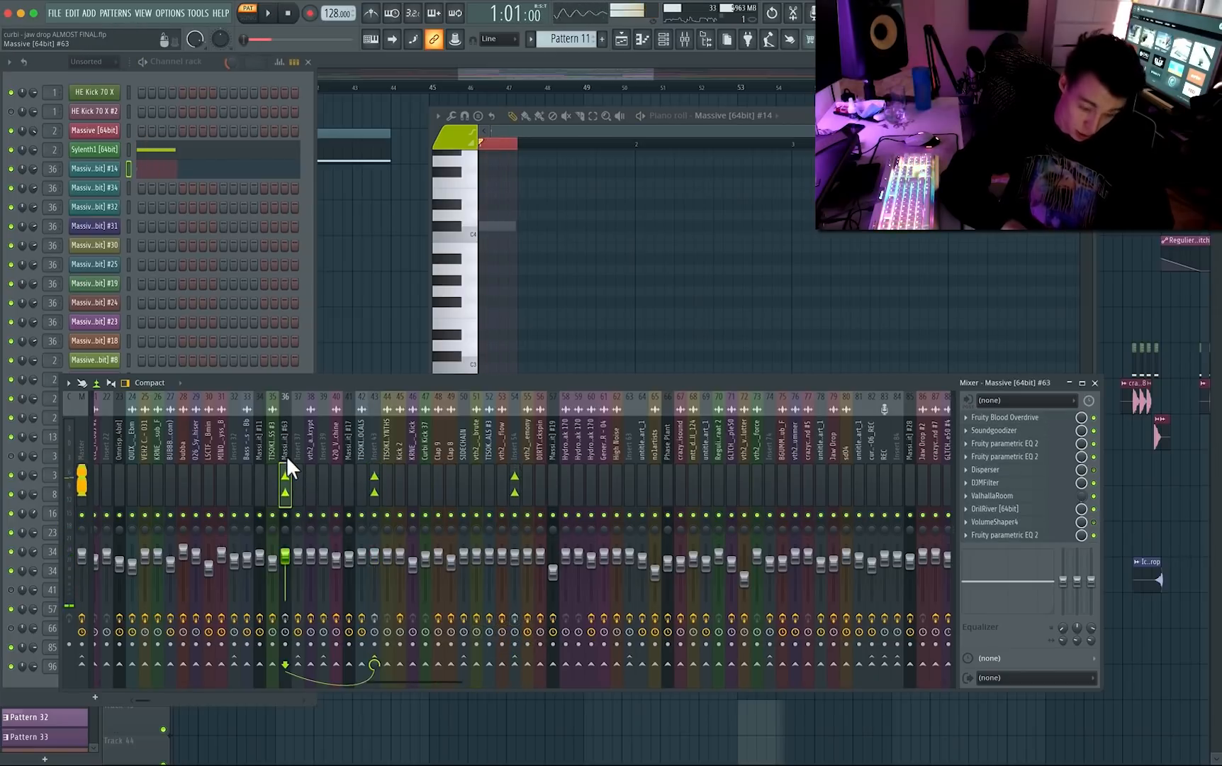
{"action": "key", "text": "space"}
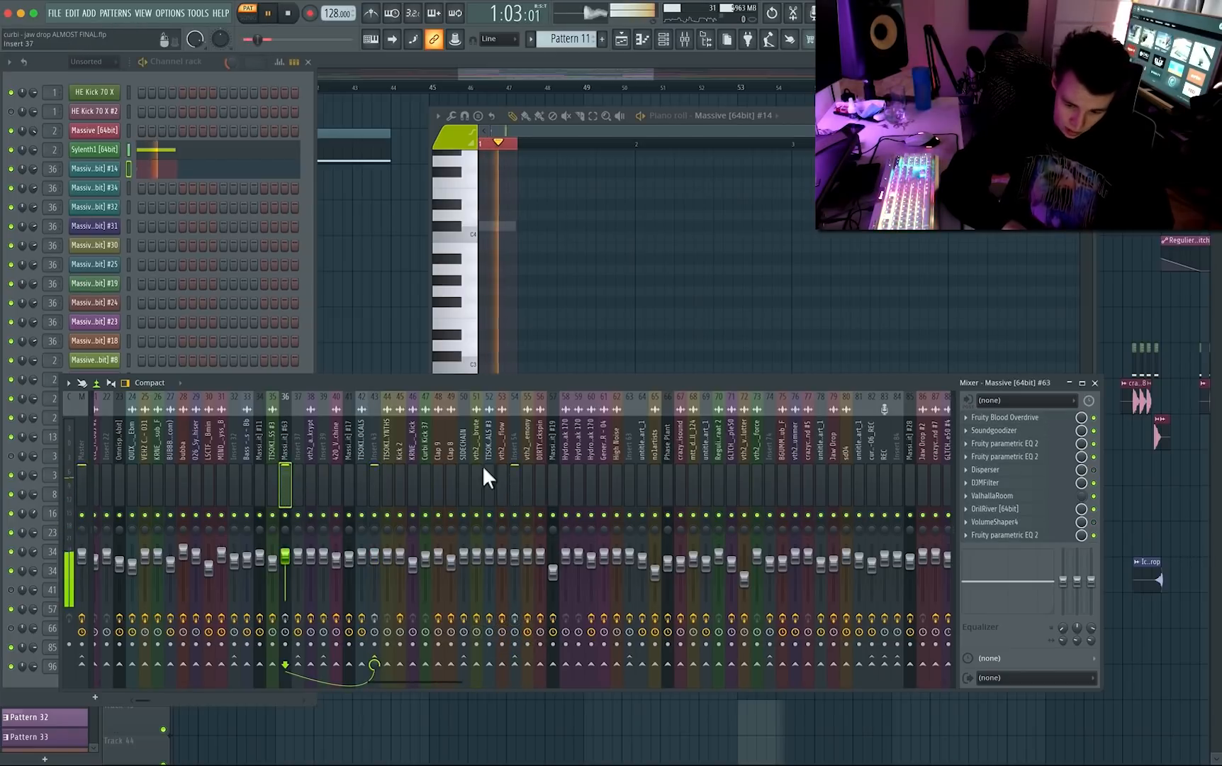
Examine the Fruity Blood Overdrive and OrilRiver settings on the Massive #63 mixer track, and close OrilRiver.
{"action": "left_click", "coordinate": [1047, 419]}
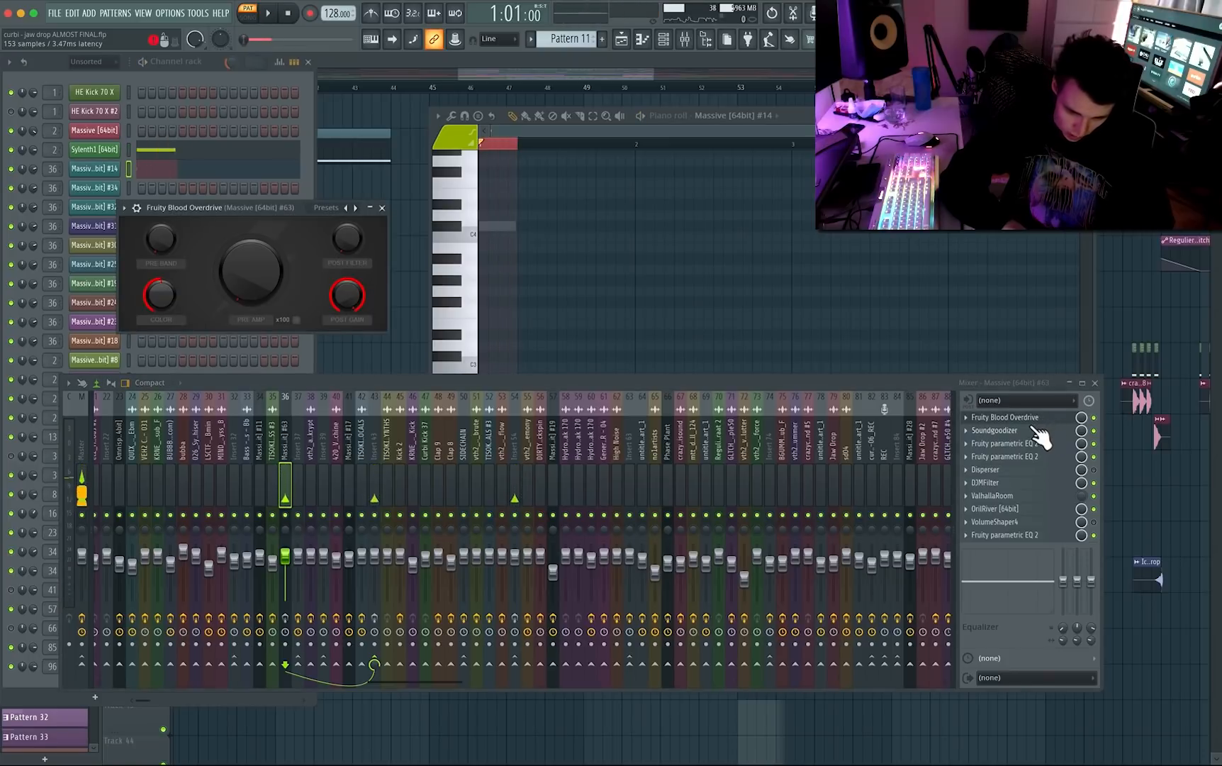
{"action": "left_click", "coordinate": [1043, 509]}
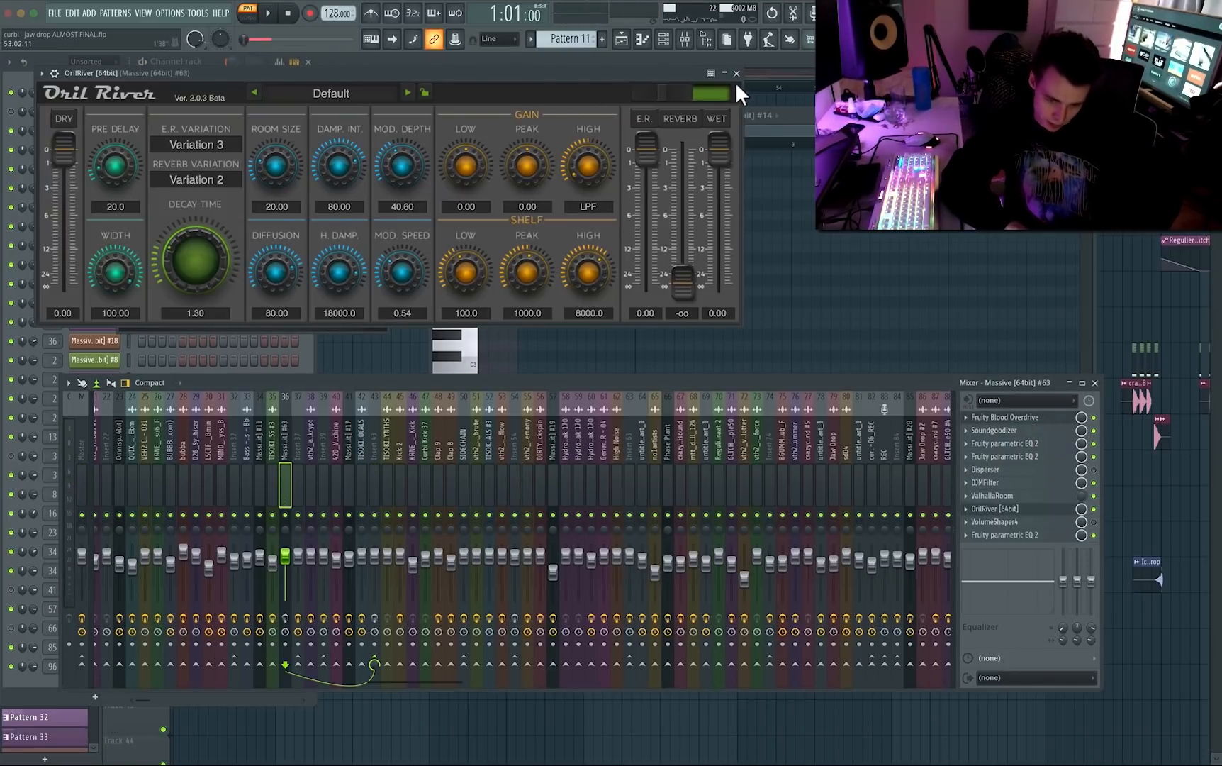
{"action": "left_click", "coordinate": [737, 74]}
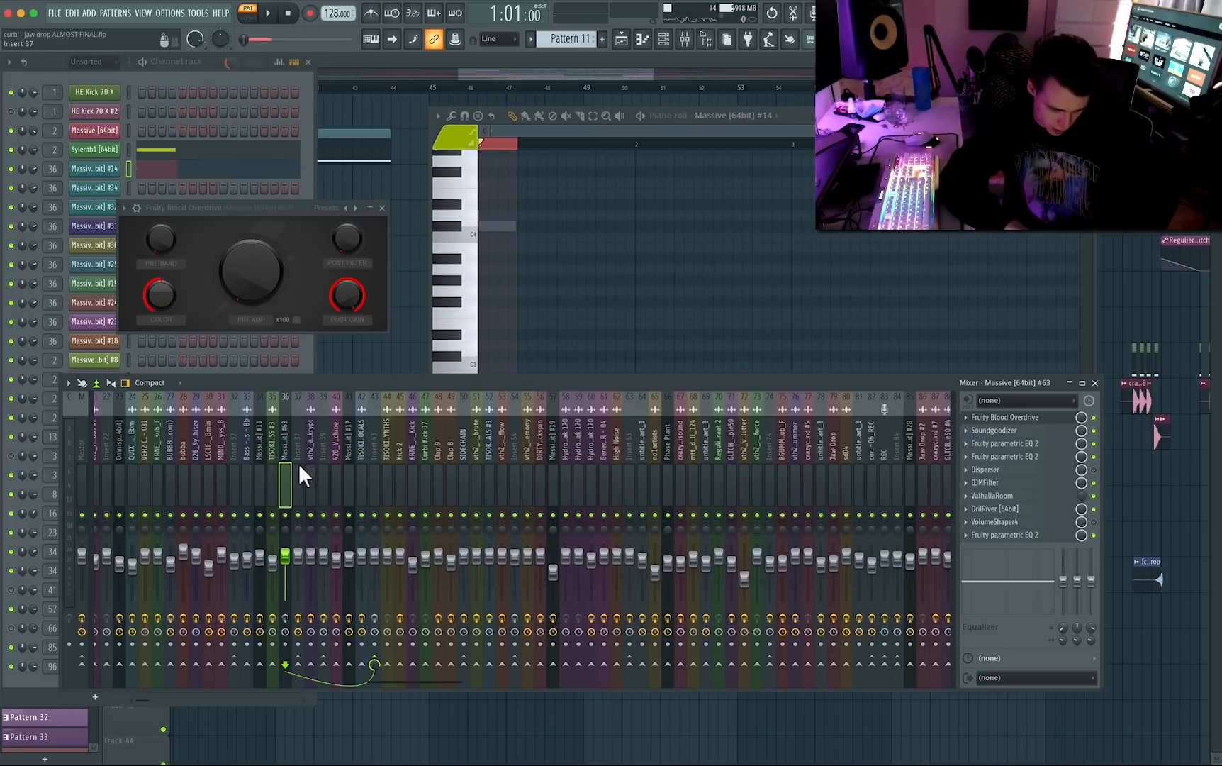
Open Echobode on mixer Insert 43, examine its settings, close it and listen to Pattern 11.
{"action": "left_click", "coordinate": [375, 484]}
{"action": "left_click", "coordinate": [991, 470]}
{"action": "left_click_drag", "start_coordinate": [157, 107], "coordinate": [726, 112]}
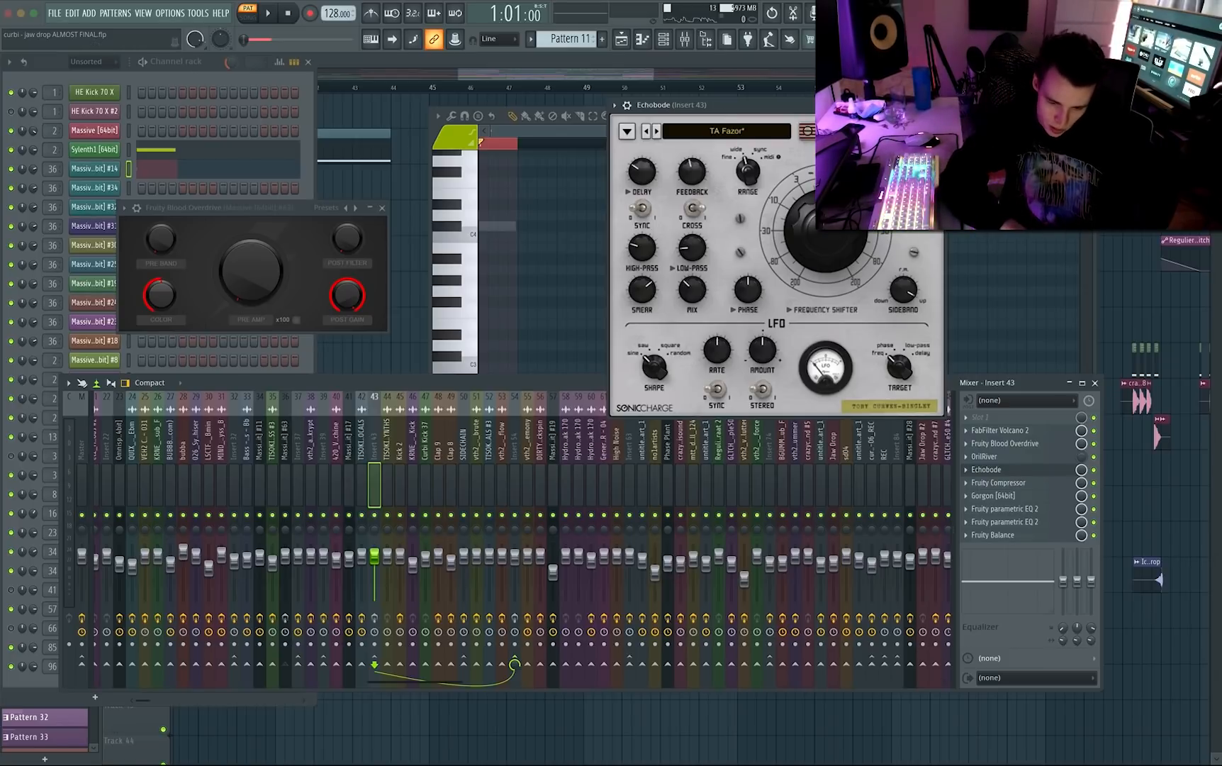
{"action": "left_click", "coordinate": [938, 105]}
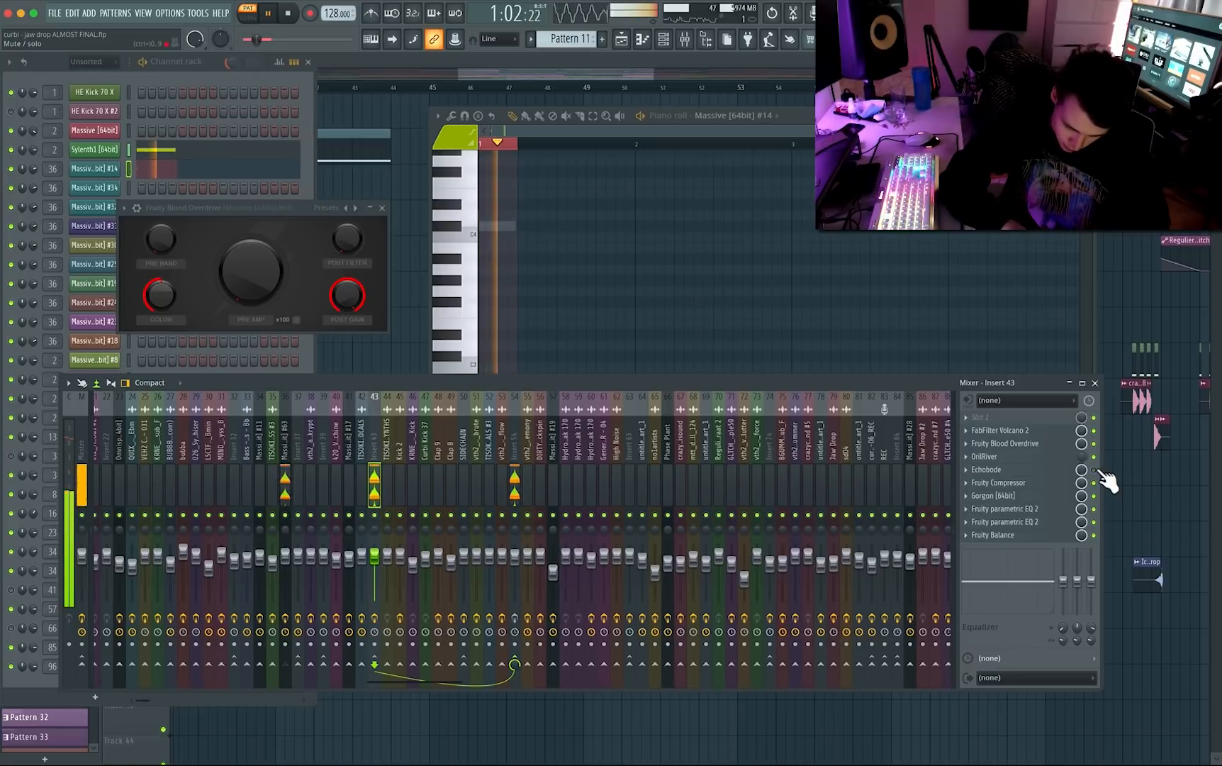
{"action": "key", "text": "space"}
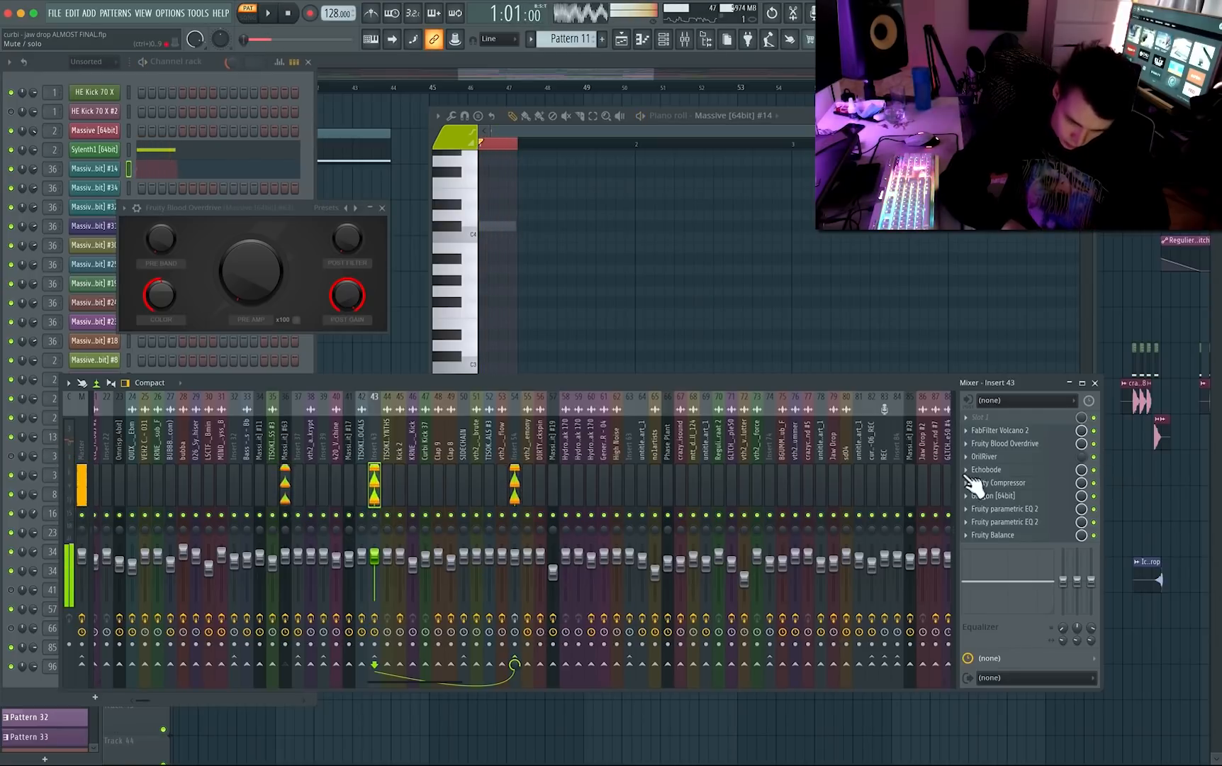
Select mixer Insert 54, play Pattern 11 through it and examine its Fruity Balance settings.
{"action": "left_click", "coordinate": [514, 443]}
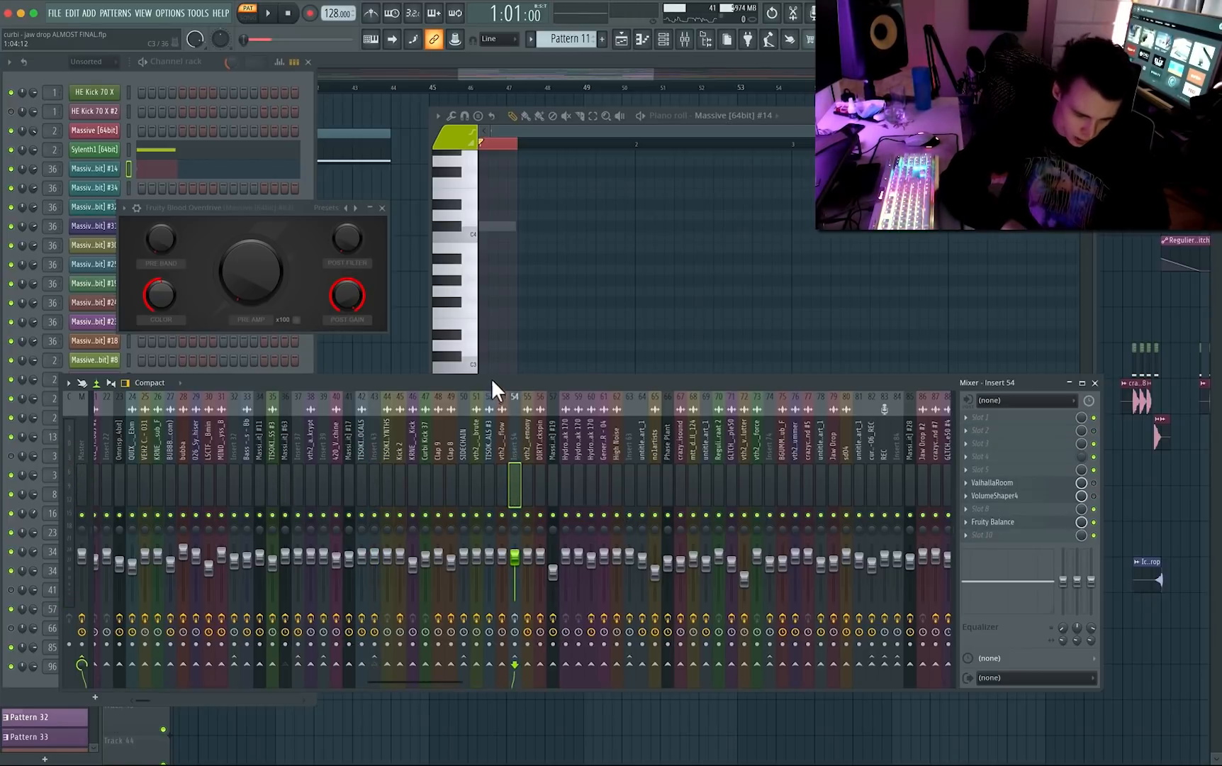
{"action": "left_click_drag", "start_coordinate": [491, 382], "coordinate": [522, 391]}
{"action": "key", "text": "space"}
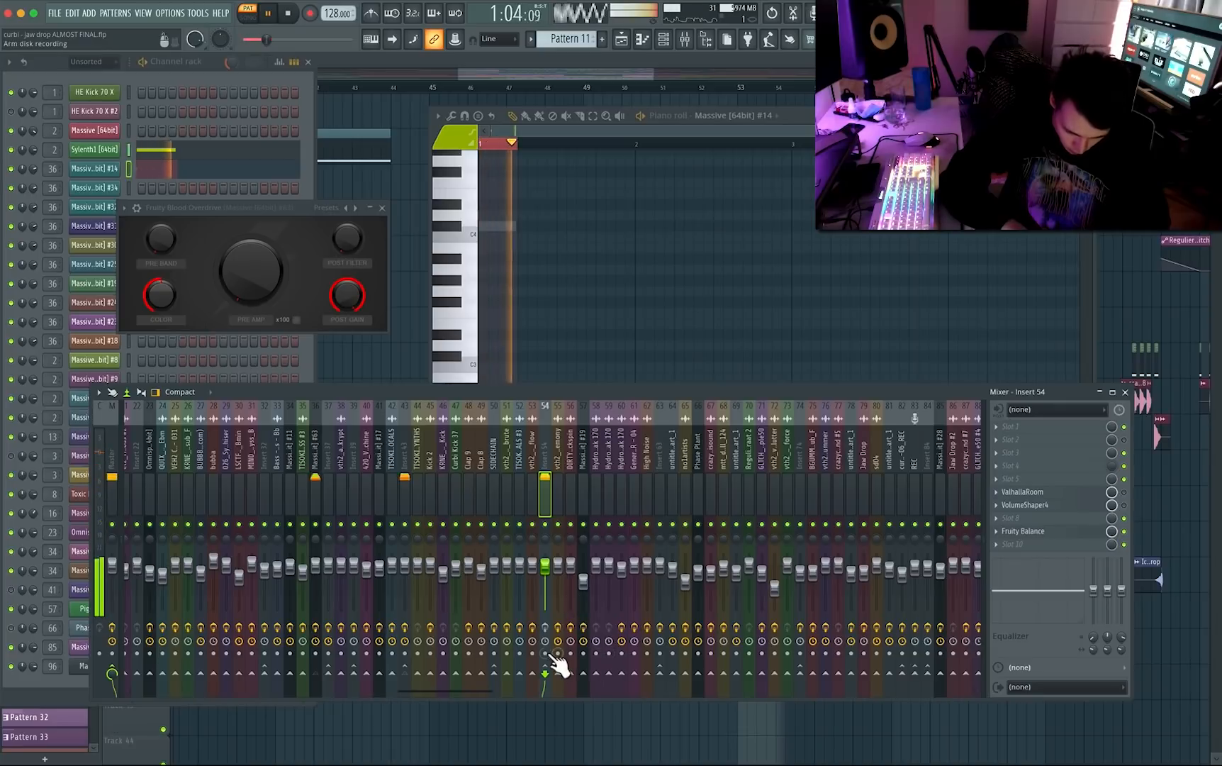
{"action": "key", "text": "space"}
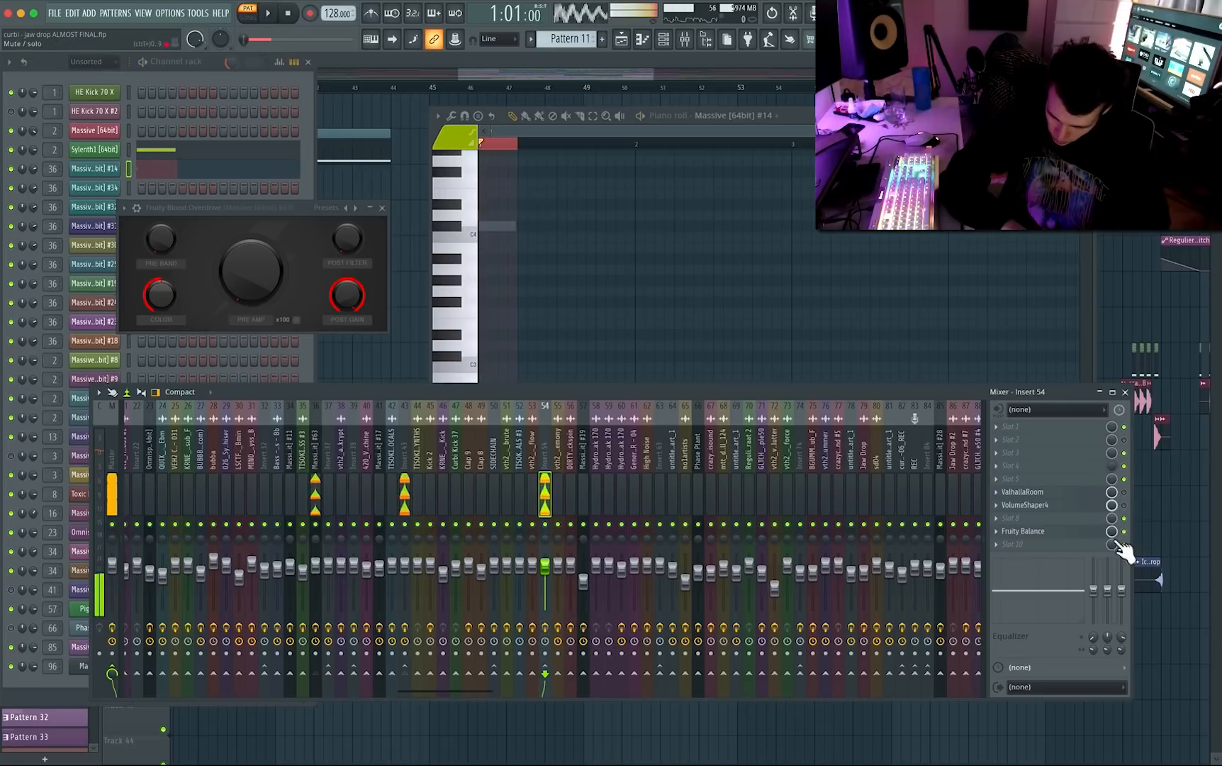
{"action": "left_click", "coordinate": [1035, 531]}
{"action": "left_click_drag", "start_coordinate": [189, 140], "coordinate": [698, 157]}
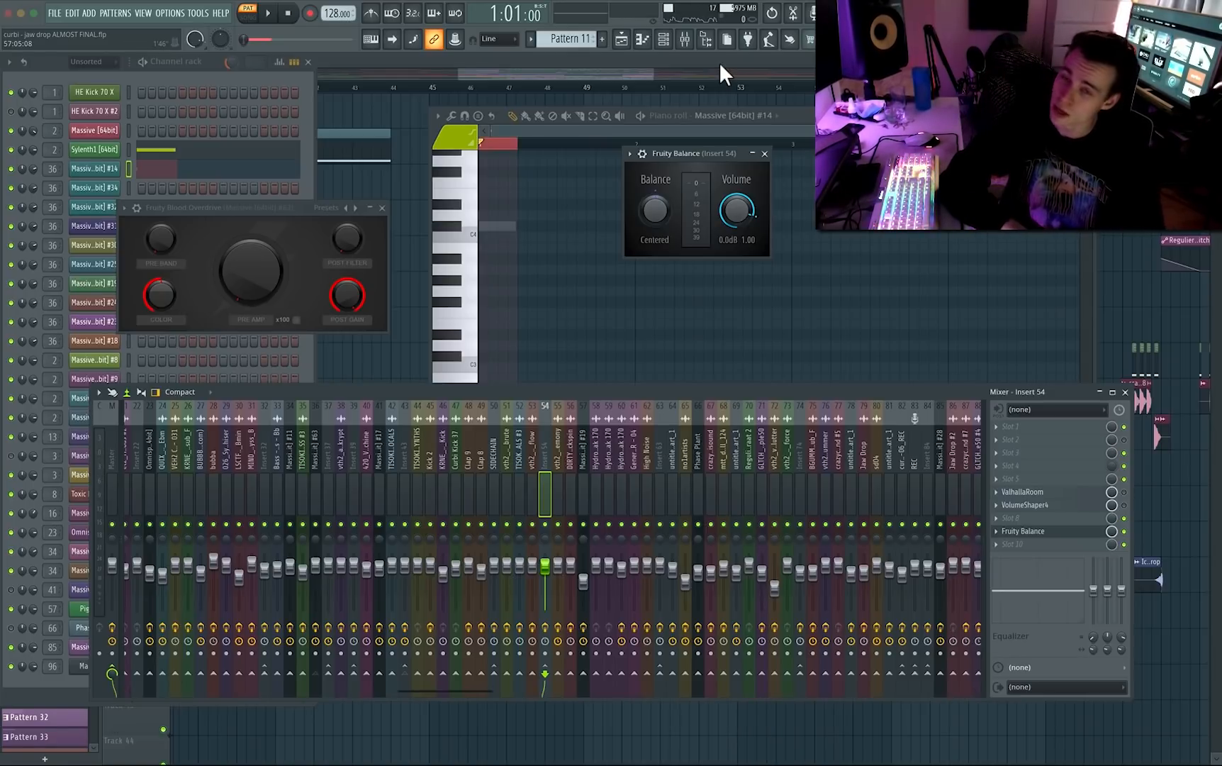
Return to the playlist in song mode, close Fruity Balance and look over the drop's tracks from bar 45.
{"action": "key", "text": "F5"}
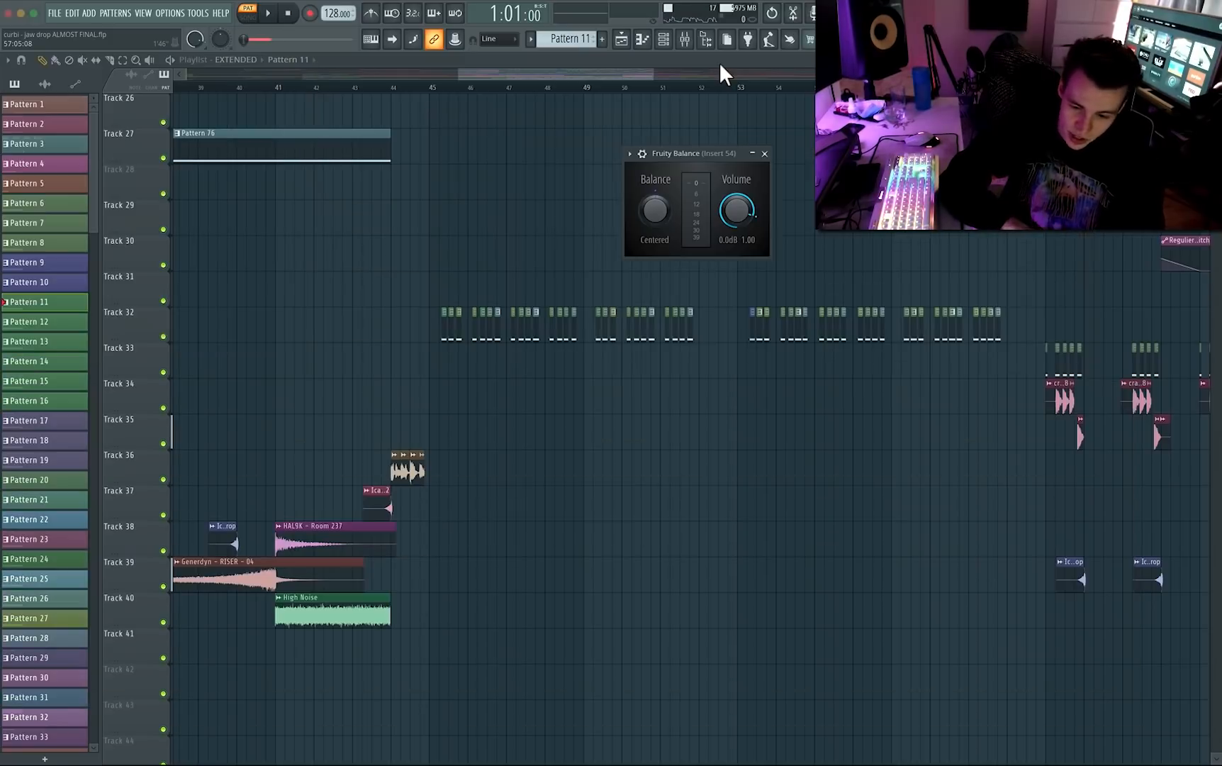
{"action": "left_click", "coordinate": [764, 153]}
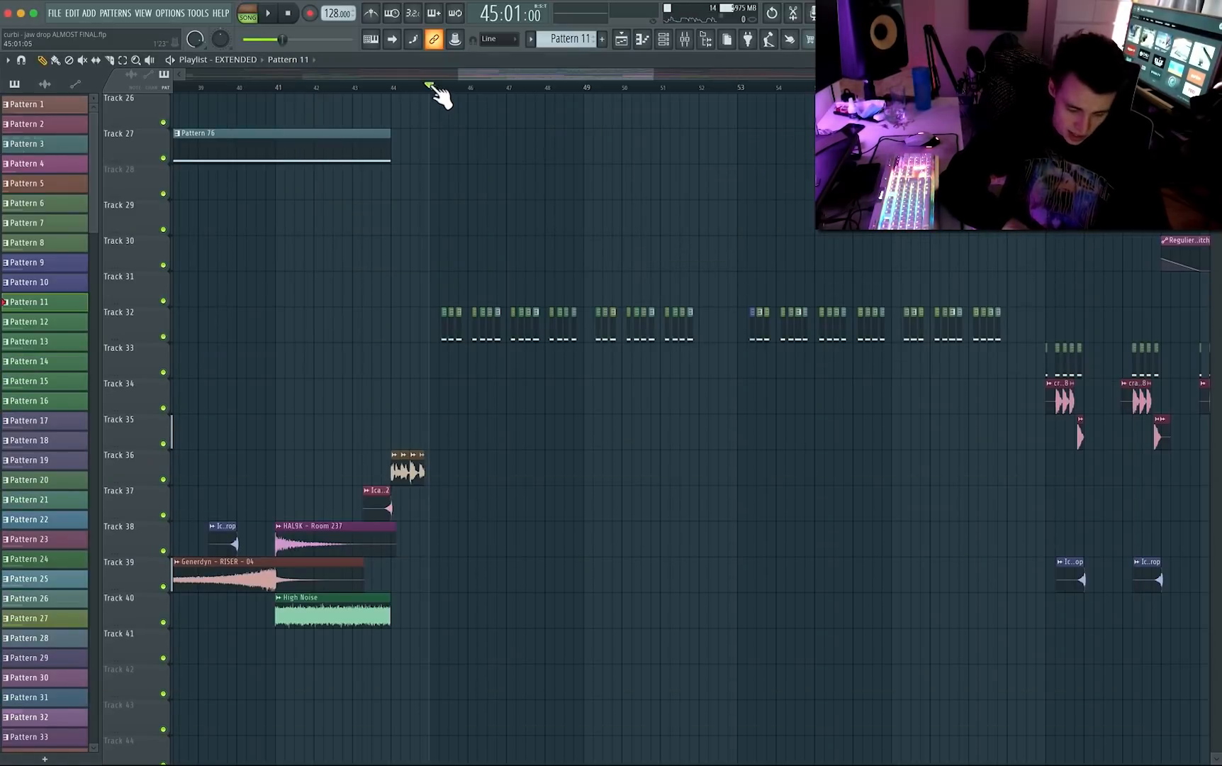
{"action": "scroll", "coordinate": [560, 524], "scroll_direction": "down", "scroll_amount": 10}
{"action": "scroll", "coordinate": [653, 485], "scroll_direction": "up", "scroll_amount": 4}
{"action": "scroll", "coordinate": [650, 482], "scroll_direction": "up", "scroll_amount": 6}
{"action": "scroll", "coordinate": [650, 485], "scroll_direction": "down", "scroll_amount": 4}
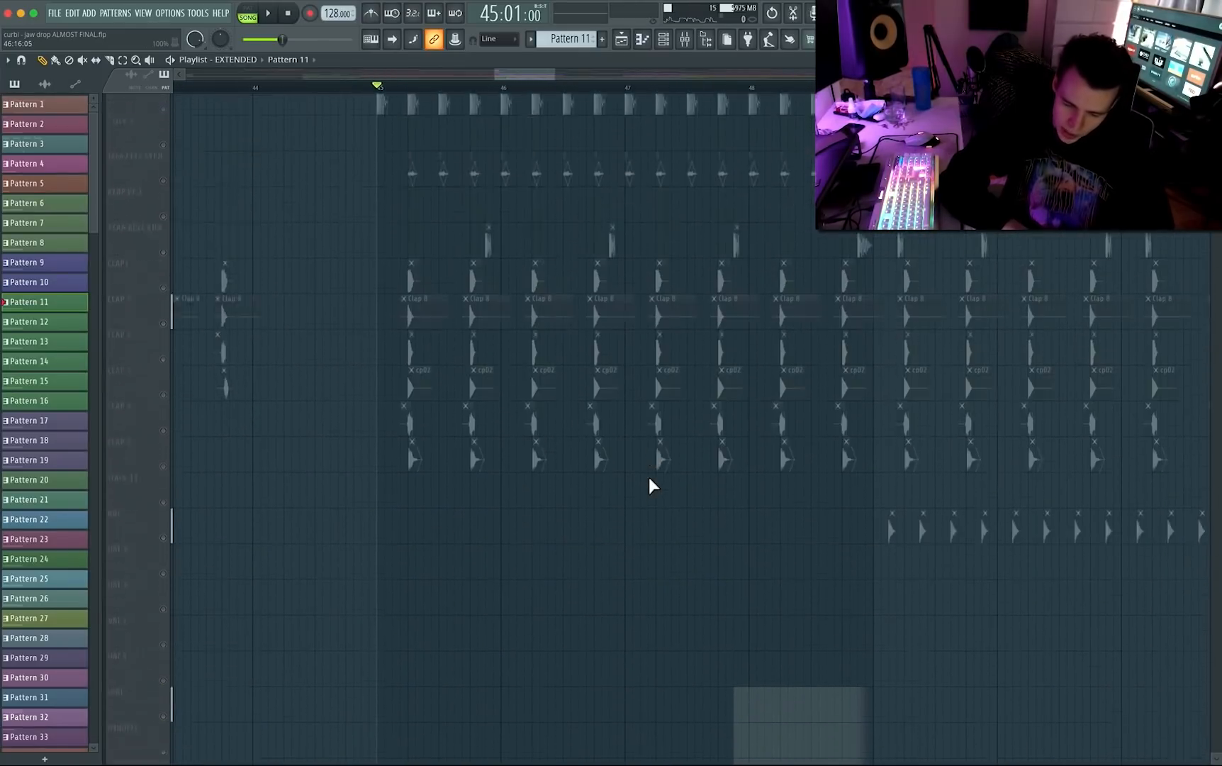
{"action": "scroll", "coordinate": [439, 349], "scroll_direction": "up", "scroll_amount": 15}
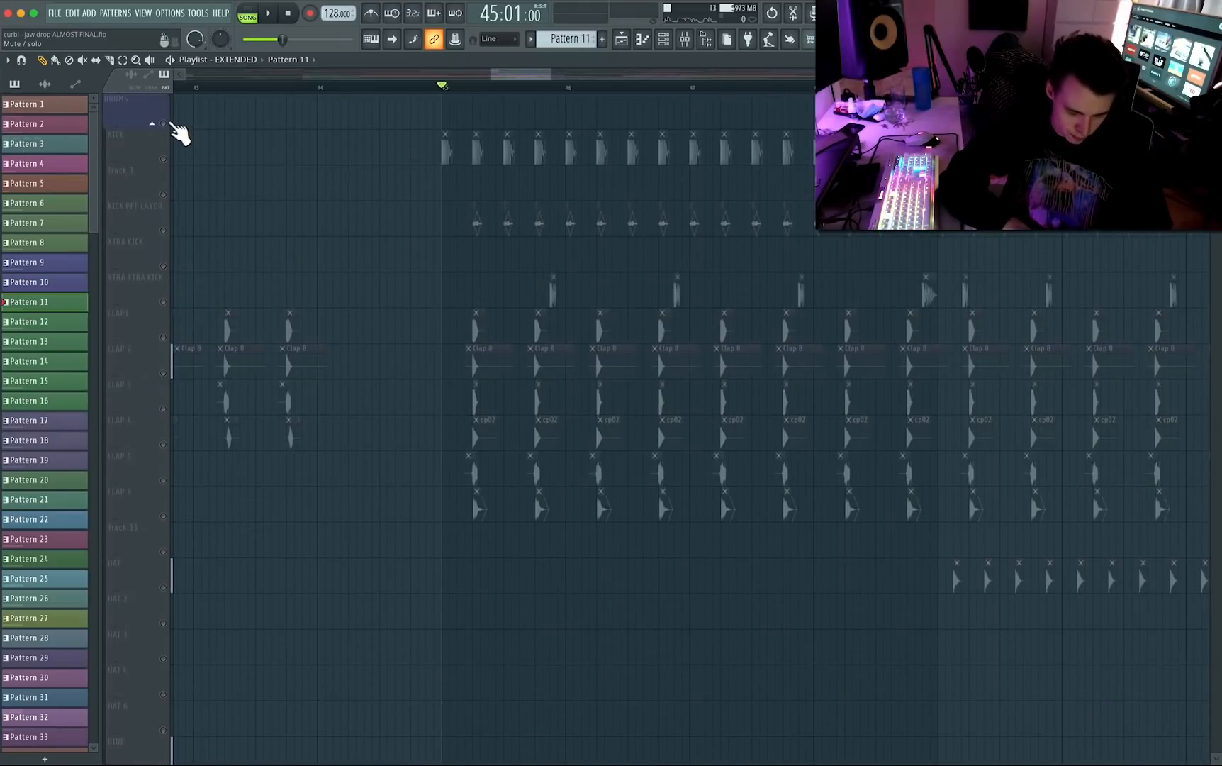
Unmute the DRUMS group, play the drop's synth patterns and drums from bar 45, and stop the song.
{"action": "left_click", "coordinate": [172, 124]}
{"action": "key", "text": "space"}
{"action": "scroll", "coordinate": [805, 518], "scroll_direction": "down", "scroll_amount": 8}
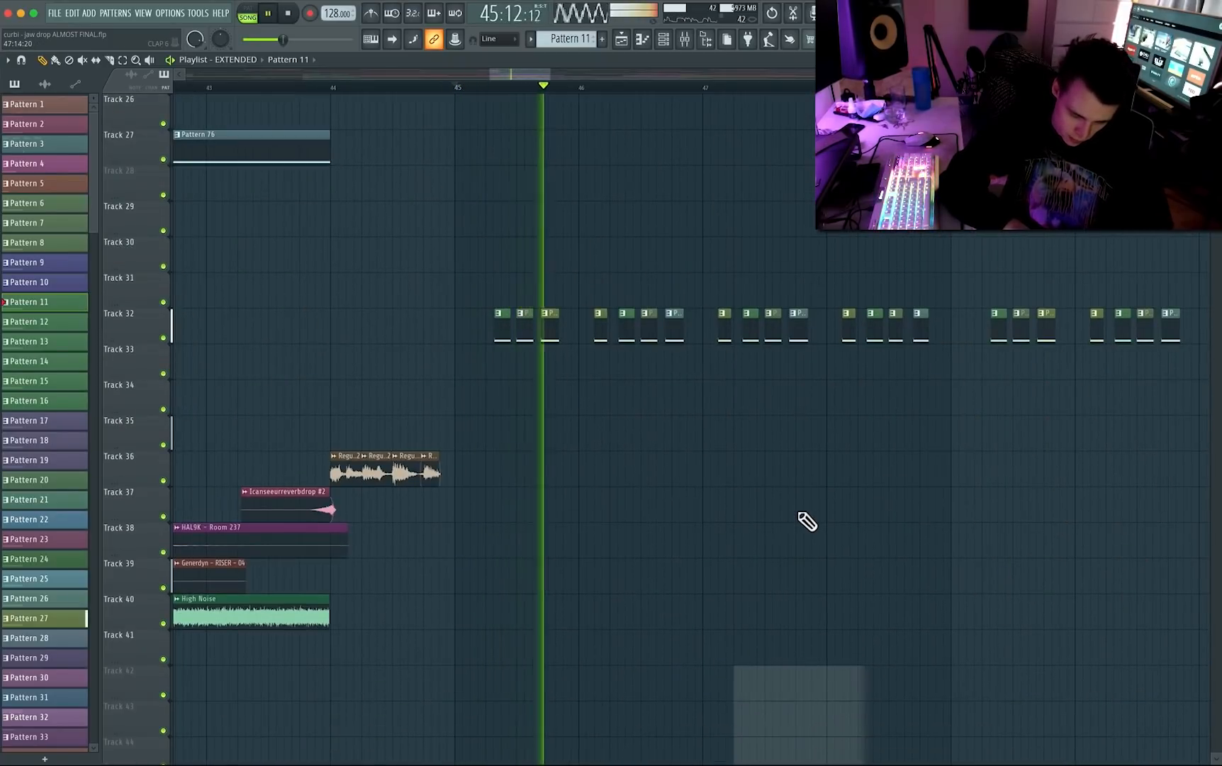
{"action": "scroll", "coordinate": [805, 520], "scroll_direction": "up", "scroll_amount": 10}
{"action": "scroll", "coordinate": [1036, 583], "scroll_direction": "up", "scroll_amount": 3}
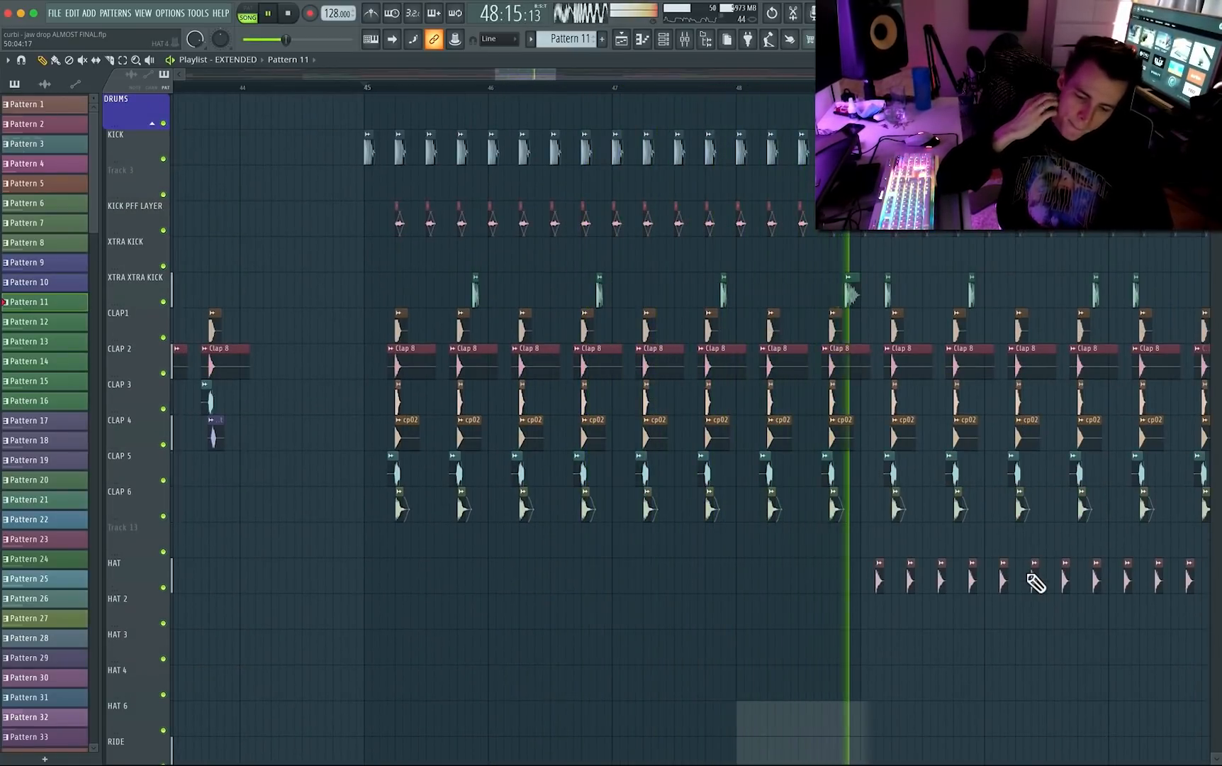
{"action": "key", "text": "space"}
Unmute Track 59 and play its clips briefly from bar 45.
{"action": "scroll", "coordinate": [889, 542], "scroll_direction": "down", "scroll_amount": 15}
{"action": "scroll", "coordinate": [890, 539], "scroll_direction": "down", "scroll_amount": 20}
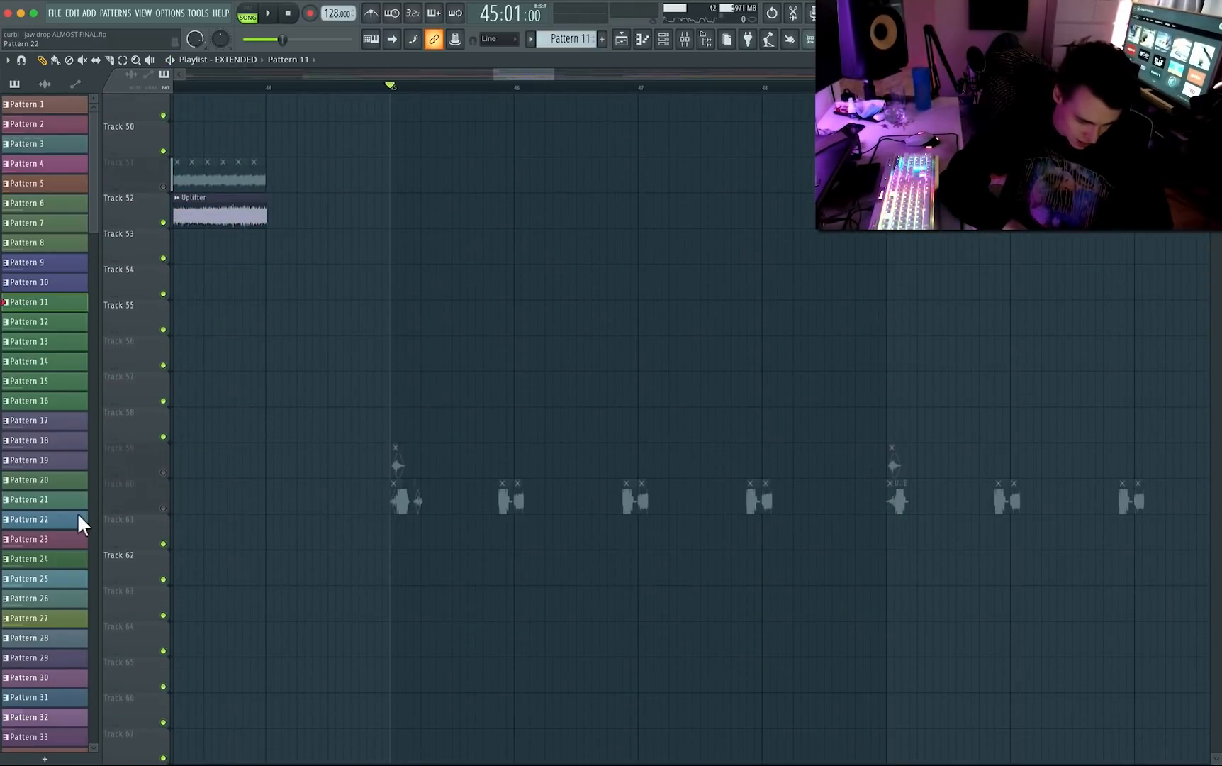
{"action": "left_click", "coordinate": [169, 475]}
{"action": "key", "text": "space"}
{"action": "key", "text": "space"}
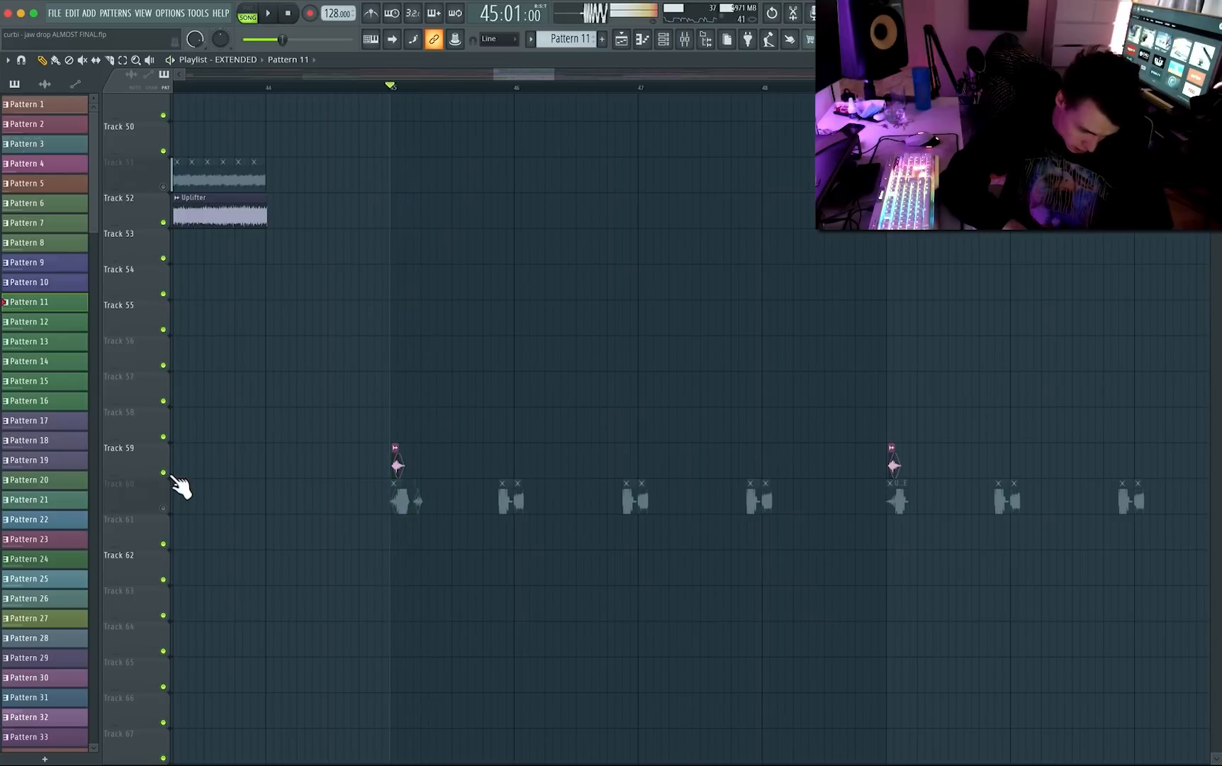
{"action": "scroll", "coordinate": [546, 554], "scroll_direction": "up", "scroll_amount": 4}
{"action": "scroll", "coordinate": [546, 554], "scroll_direction": "down", "scroll_amount": 6}
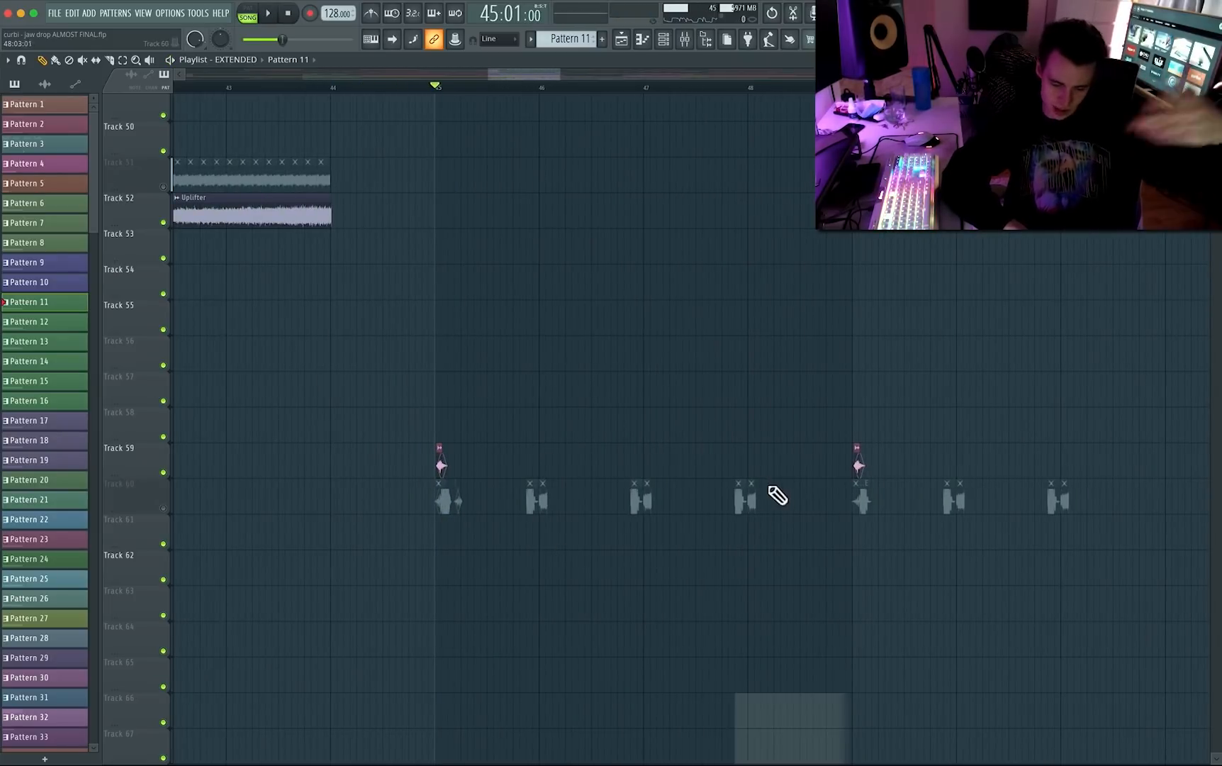
Unmute Track 60, examine its first UZ_SS_wub_great_E clip's sample settings and mixer effect, and close the sample settings.
{"action": "left_click", "coordinate": [164, 508]}
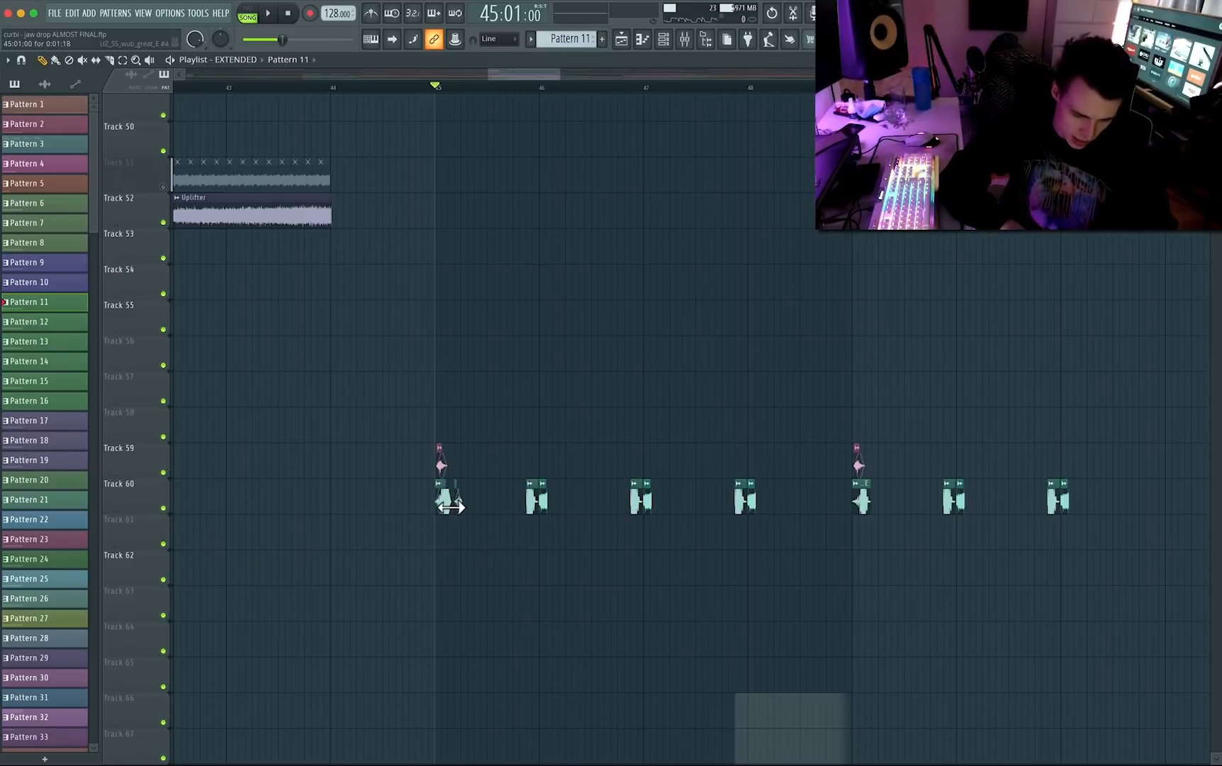
{"action": "double_click", "coordinate": [450, 507]}
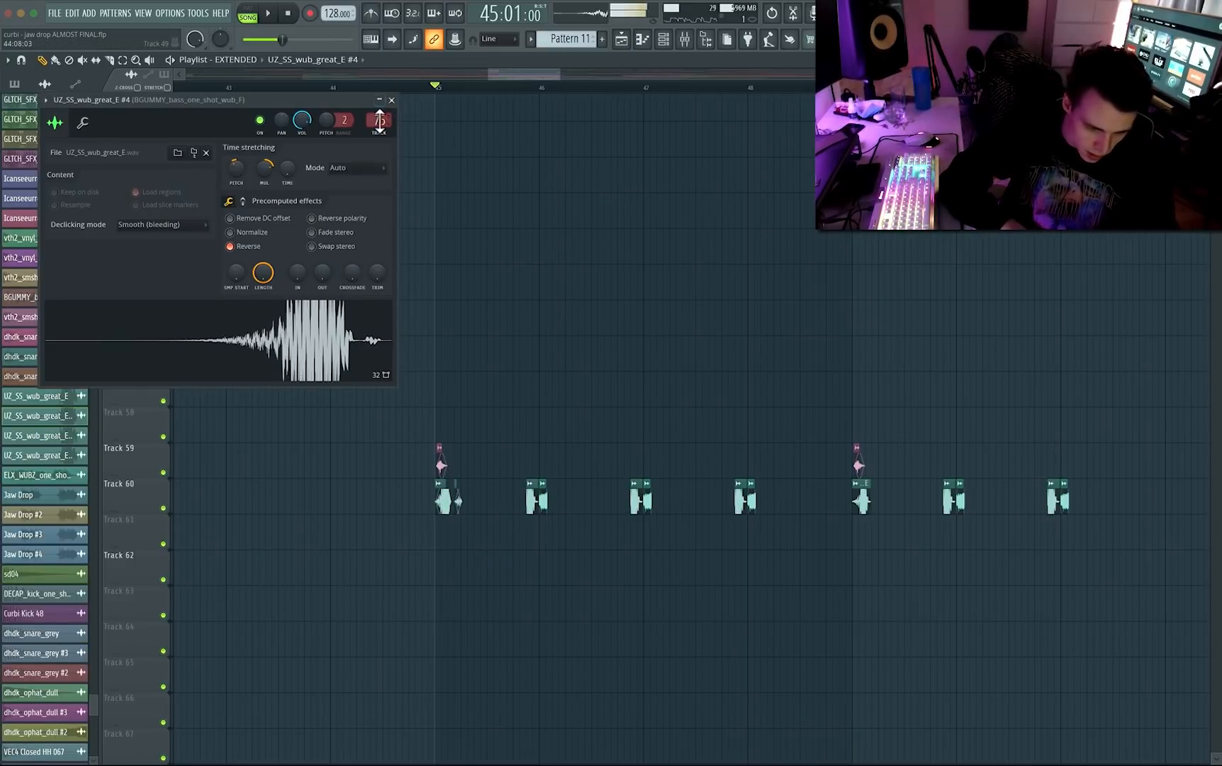
{"action": "double_click", "coordinate": [380, 121]}
{"action": "left_click_drag", "start_coordinate": [273, 101], "coordinate": [416, 42]}
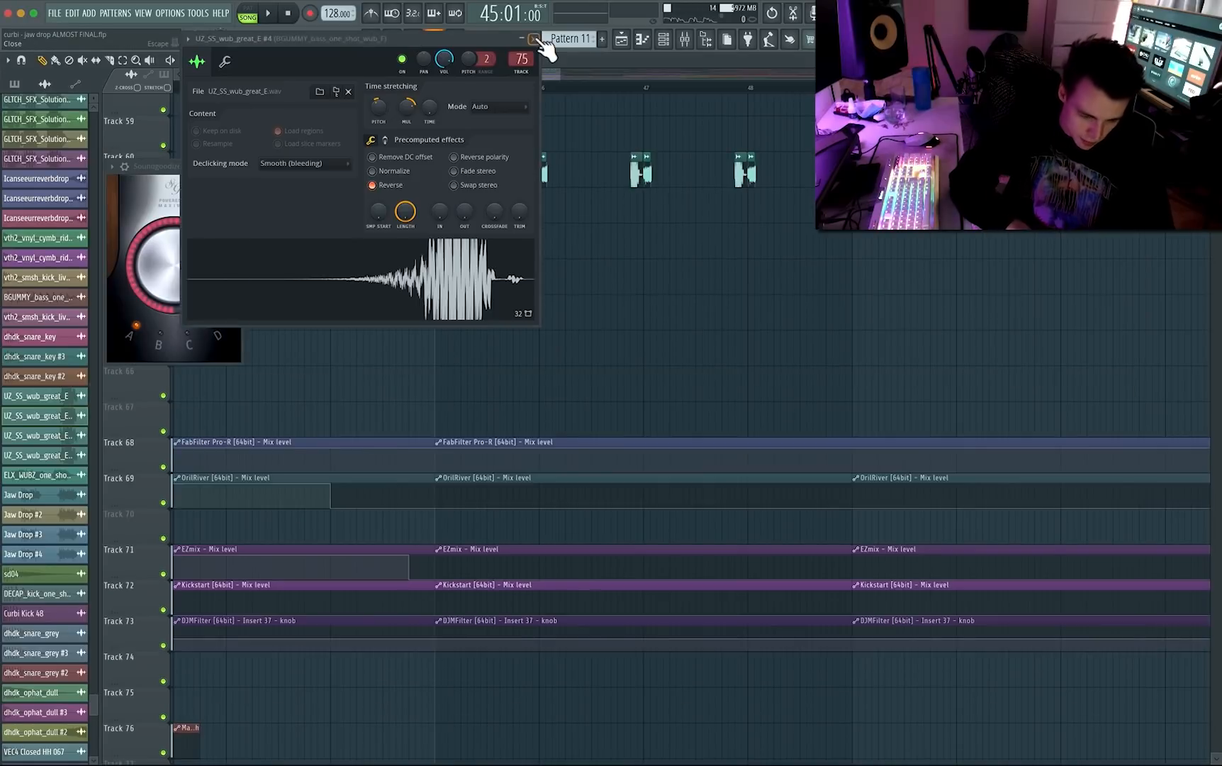
{"action": "left_click", "coordinate": [534, 39]}
Play the wub clips on Tracks 59 and 60 from bar 45, stop, and close the mixer effect window.
{"action": "key", "text": "space"}
{"action": "scroll", "coordinate": [516, 360], "scroll_direction": "up", "scroll_amount": 6}
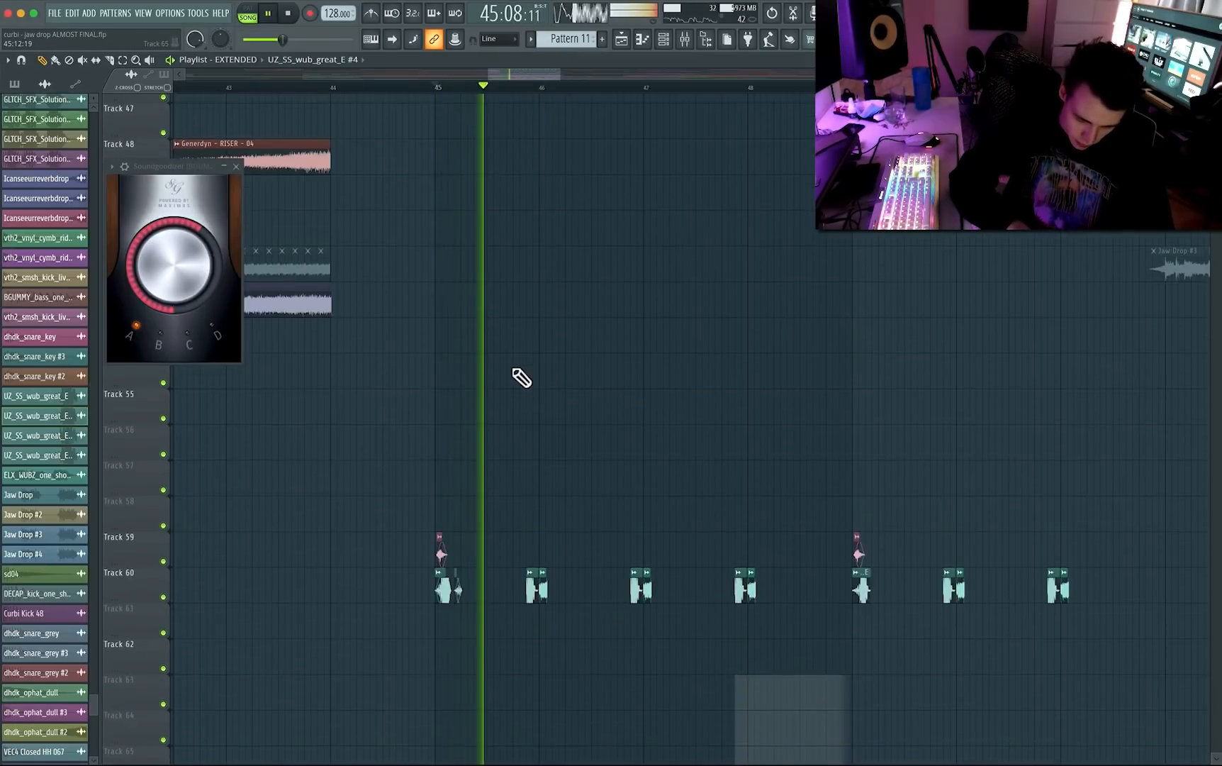
{"action": "key", "text": "space"}
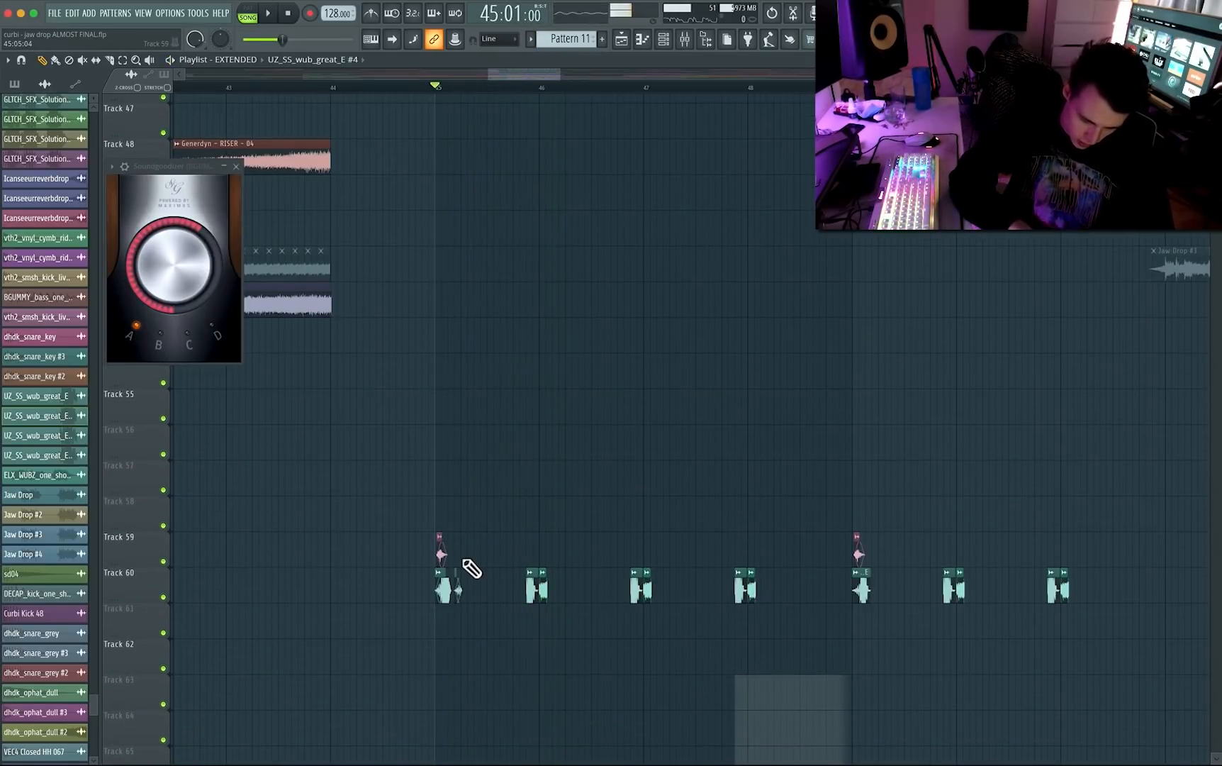
{"action": "scroll", "coordinate": [472, 567], "scroll_direction": "up", "scroll_amount": 3}
{"action": "scroll", "coordinate": [472, 567], "scroll_direction": "down", "scroll_amount": 4}
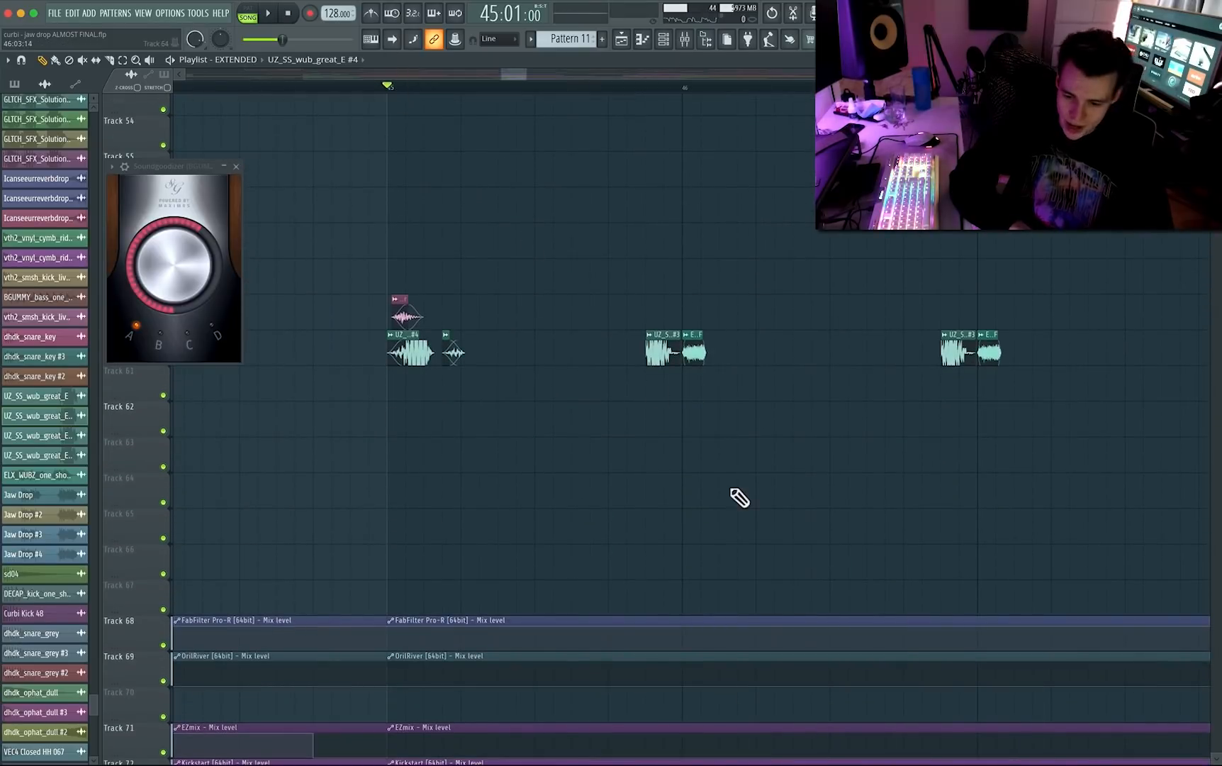
{"action": "left_click", "coordinate": [244, 173]}
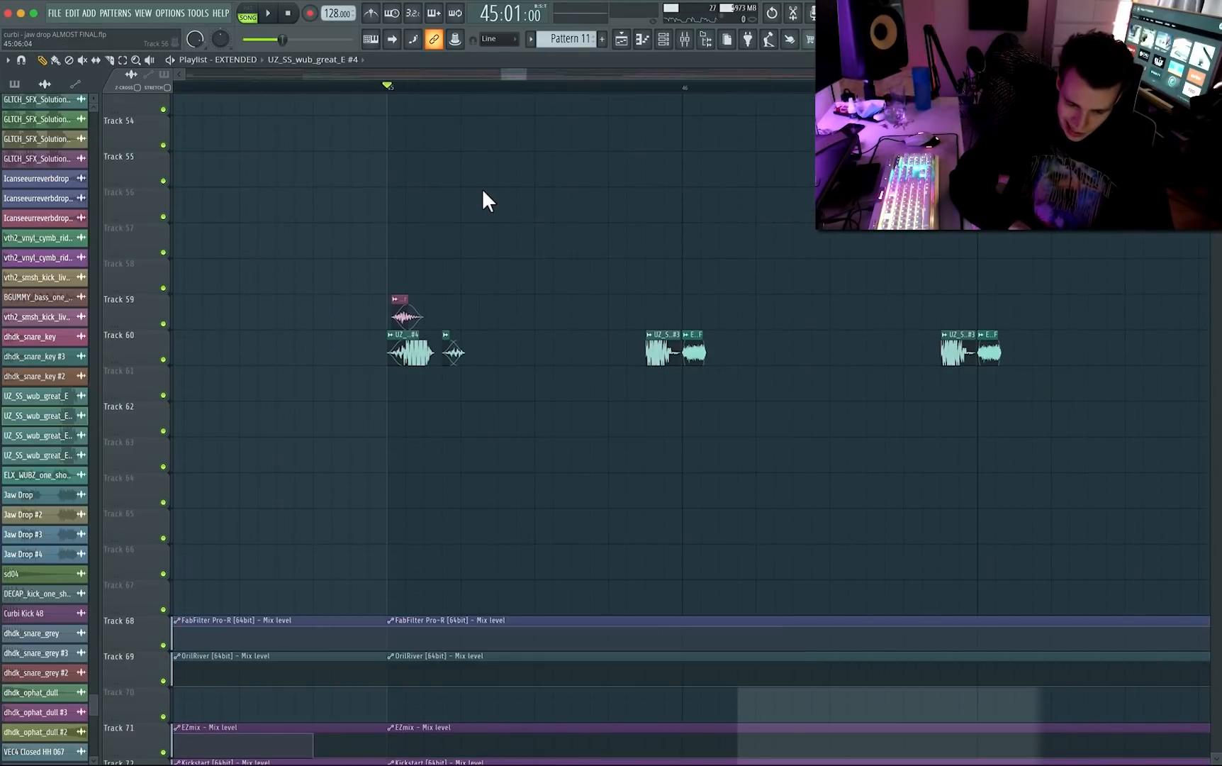
Play the drop from bar 45 while examining its drum, pattern and wub tracks up to about bar 50.
{"action": "scroll", "coordinate": [483, 188], "scroll_direction": "down", "scroll_amount": 3}
{"action": "scroll", "coordinate": [484, 198], "scroll_direction": "up", "scroll_amount": 15}
{"action": "key", "text": "space"}
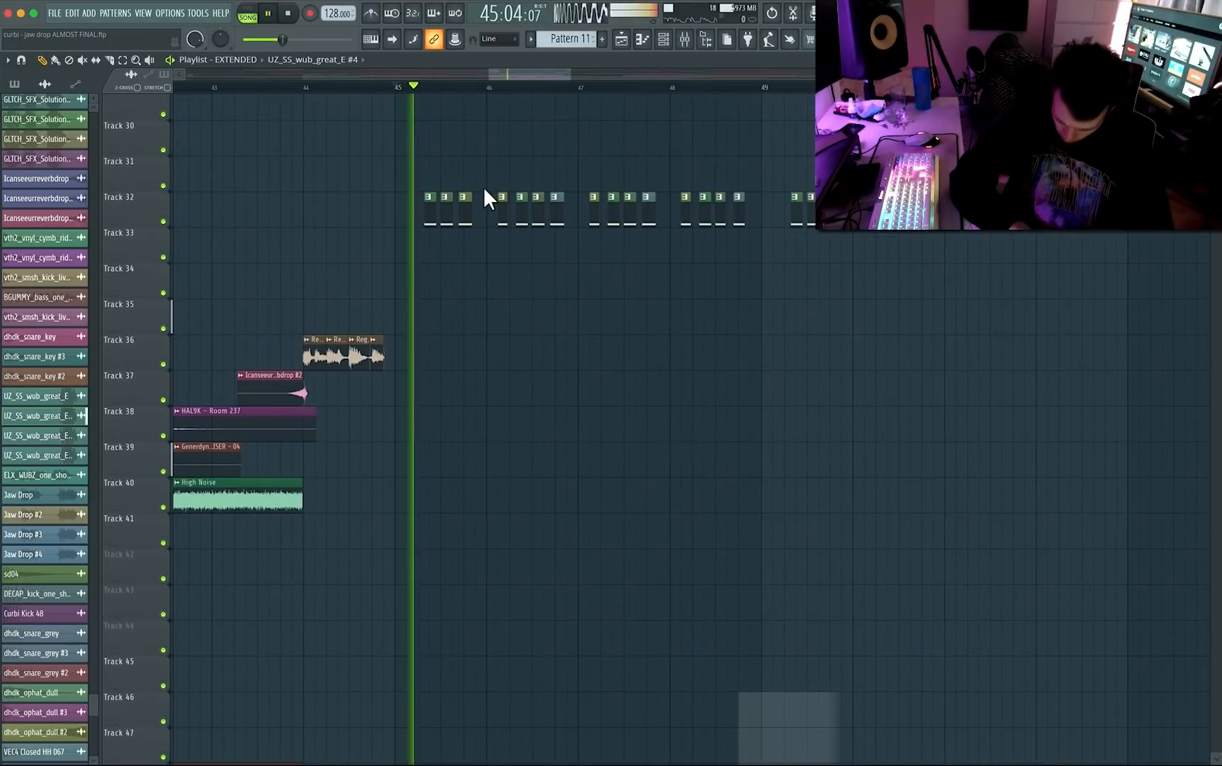
{"action": "scroll", "coordinate": [483, 187], "scroll_direction": "up", "scroll_amount": 10}
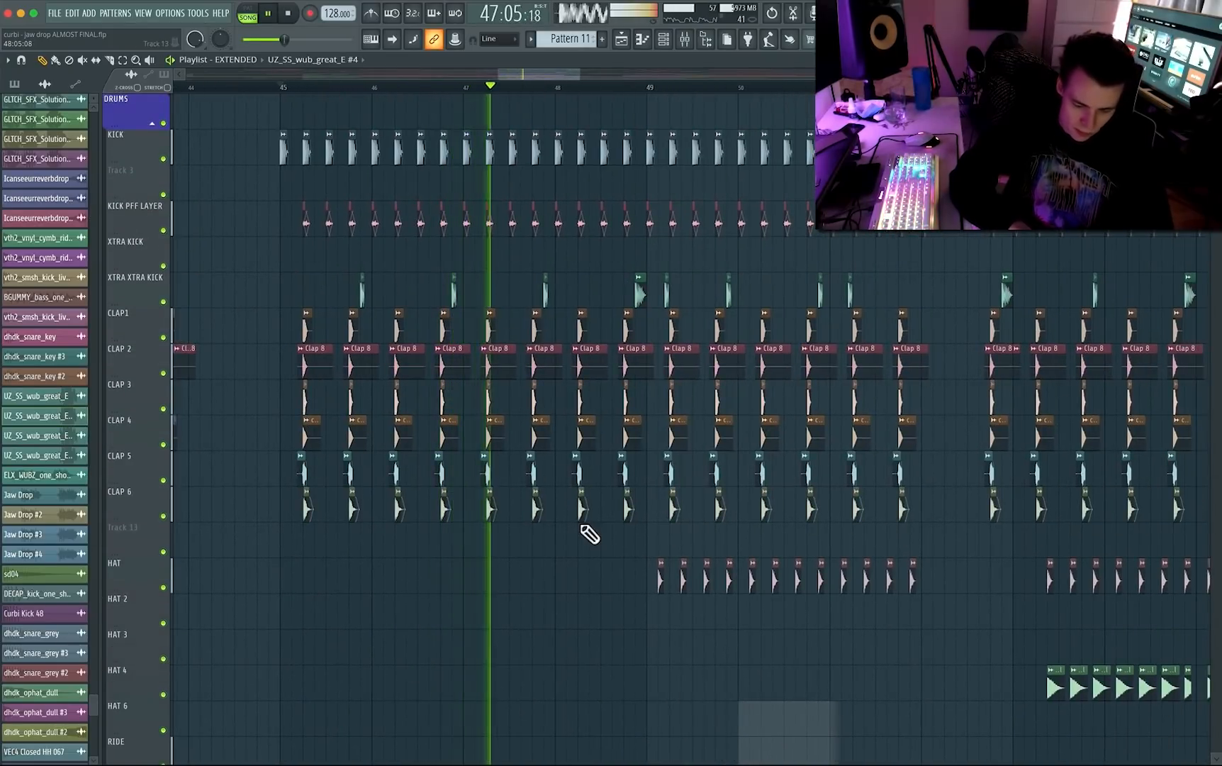
{"action": "scroll", "coordinate": [587, 532], "scroll_direction": "down", "scroll_amount": 3}
{"action": "scroll", "coordinate": [589, 534], "scroll_direction": "down", "scroll_amount": 3}
{"action": "scroll", "coordinate": [701, 470], "scroll_direction": "down", "scroll_amount": 10}
{"action": "scroll", "coordinate": [702, 469], "scroll_direction": "up", "scroll_amount": 3}
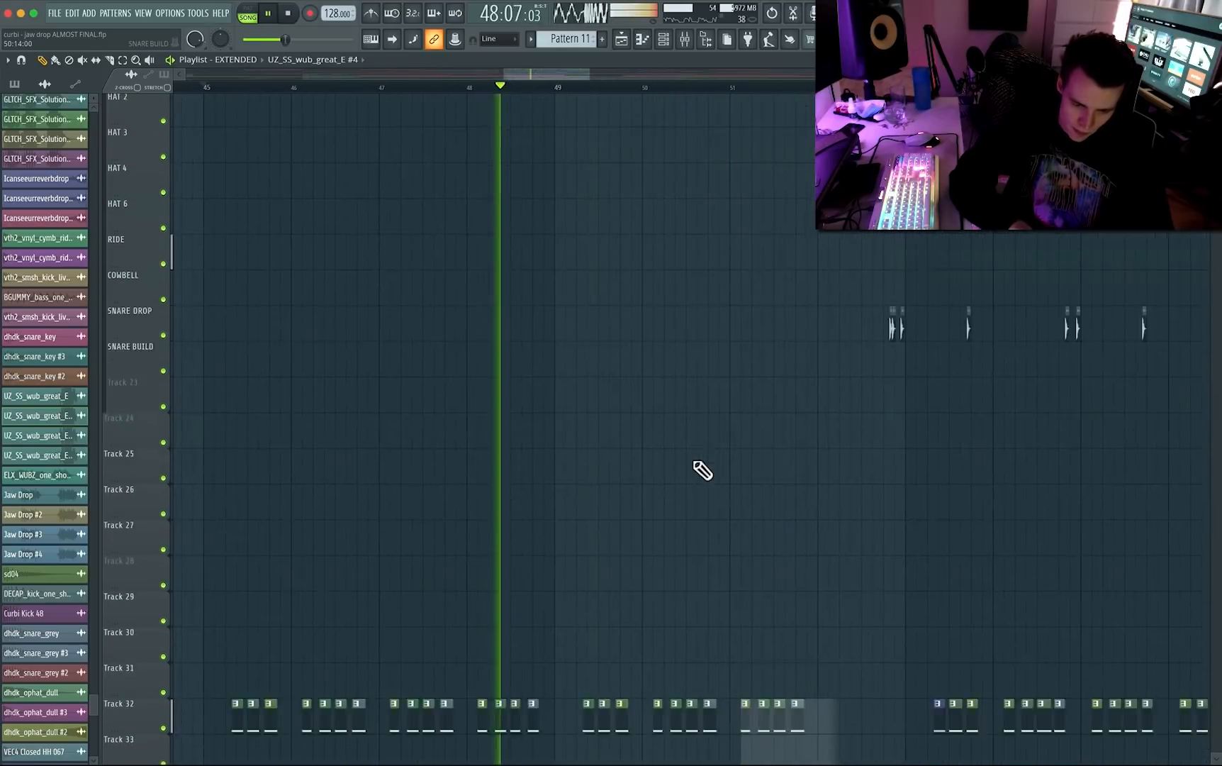
{"action": "scroll", "coordinate": [702, 469], "scroll_direction": "down", "scroll_amount": 5}
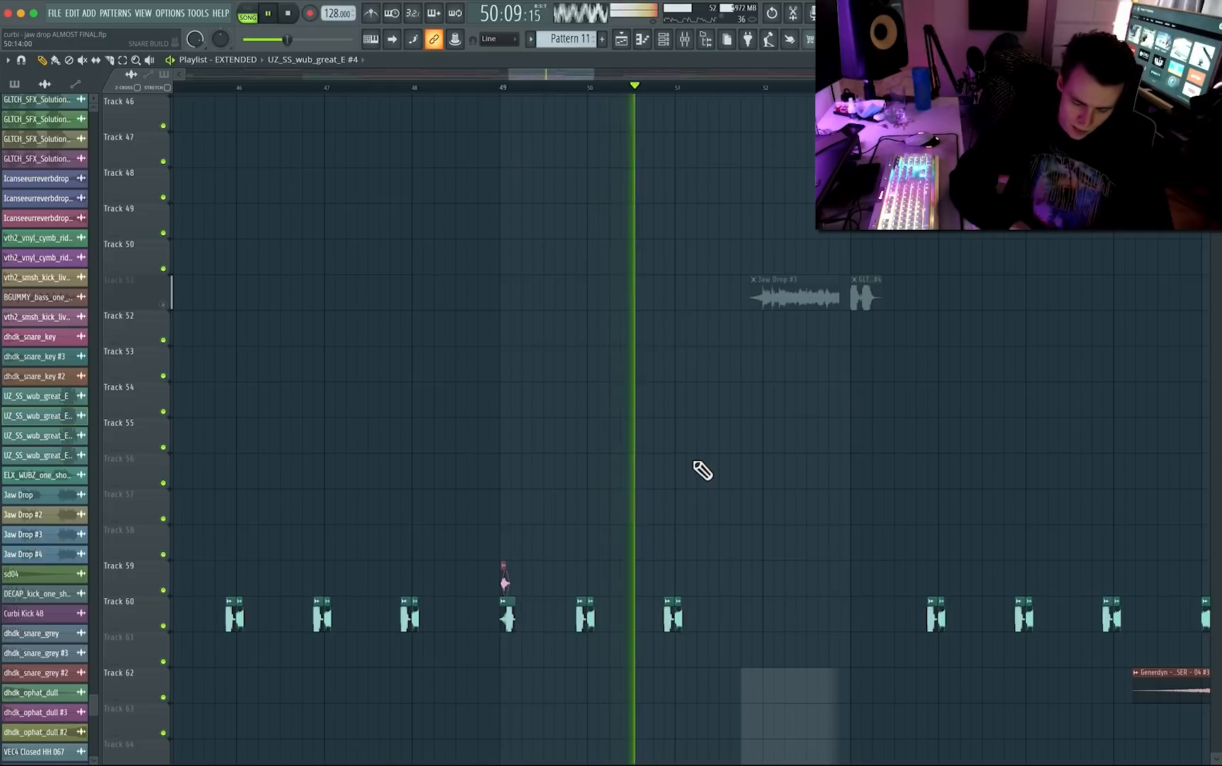
Unmute Track 51, listen to its Jaw Drop #3 and glitch clips around bar 53, and stop the song.
{"action": "scroll", "coordinate": [759, 354], "scroll_direction": "up", "scroll_amount": 5}
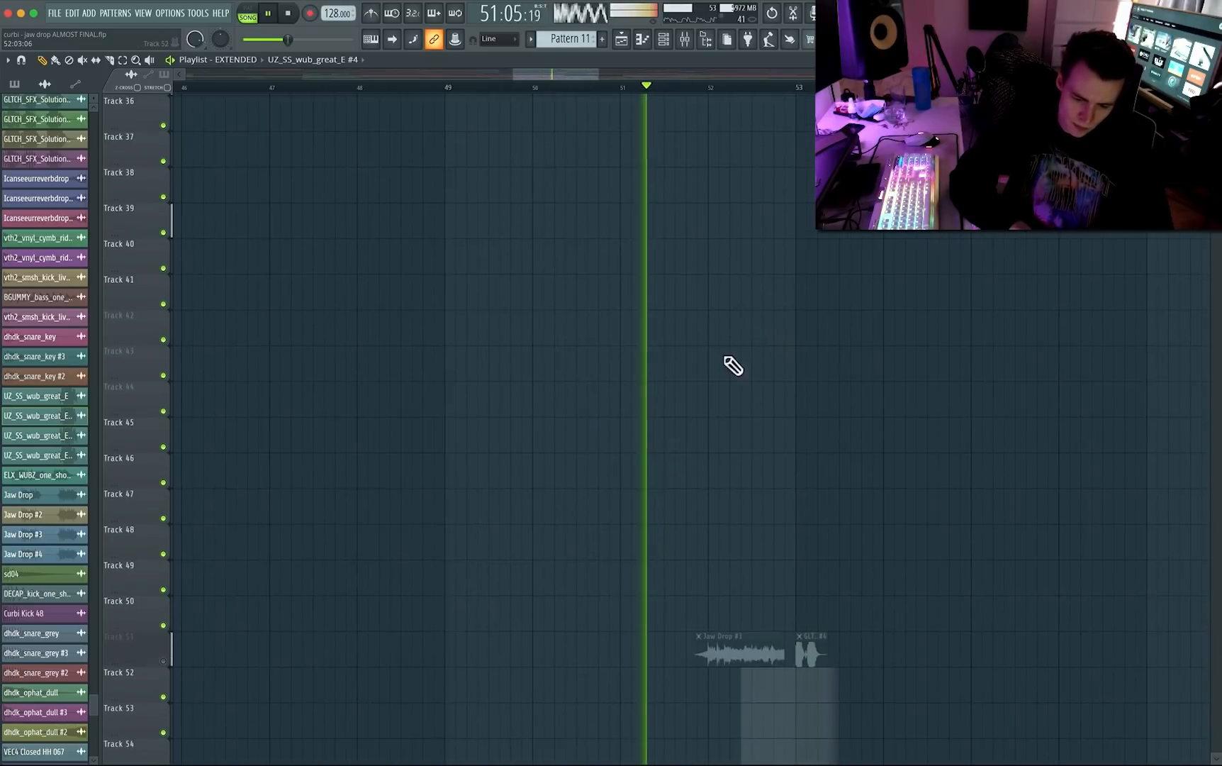
{"action": "left_click", "coordinate": [164, 662]}
{"action": "scroll", "coordinate": [788, 595], "scroll_direction": "down", "scroll_amount": 9}
{"action": "scroll", "coordinate": [789, 594], "scroll_direction": "up", "scroll_amount": 5}
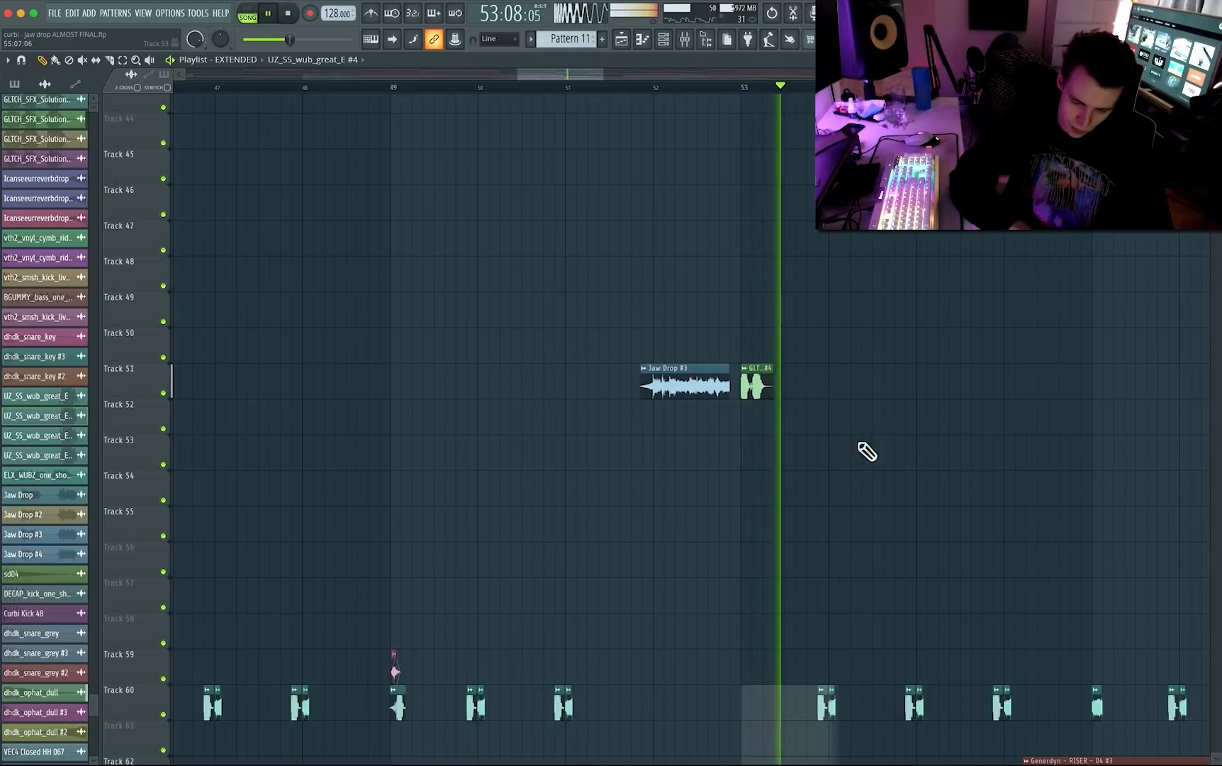
{"action": "key", "text": "space"}
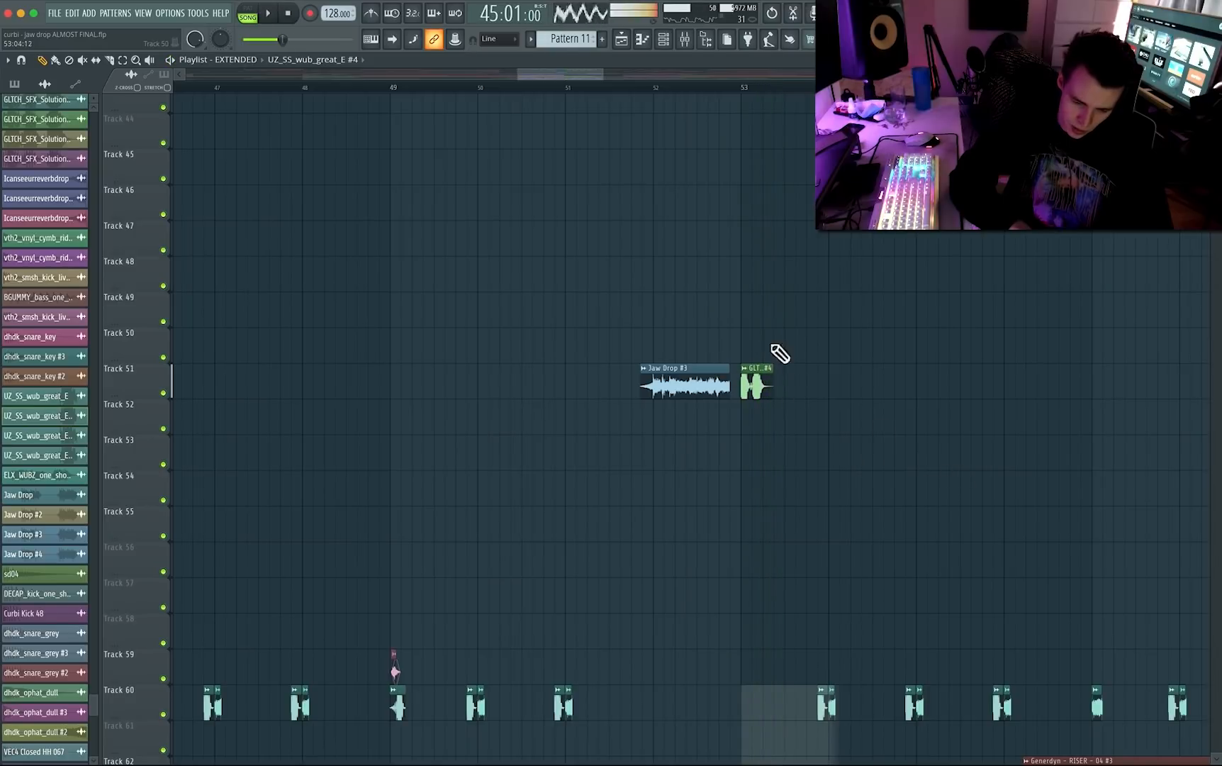
Play the song from bar 53 and examine the riser, wub, clap, hat and snare clips in this section.
{"action": "scroll", "coordinate": [791, 394], "scroll_direction": "down", "scroll_amount": 5}
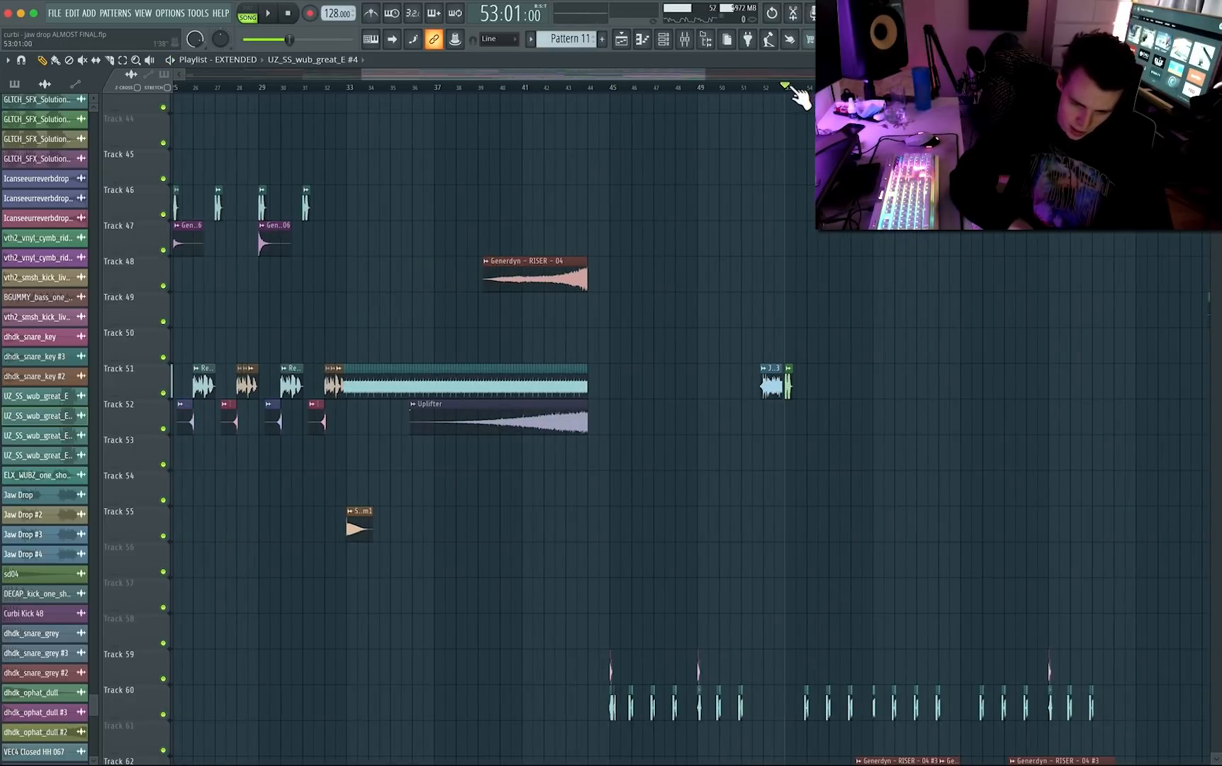
{"action": "key", "text": "space"}
{"action": "scroll", "coordinate": [1056, 527], "scroll_direction": "up", "scroll_amount": 2}
{"action": "scroll", "coordinate": [880, 519], "scroll_direction": "down", "scroll_amount": 10}
{"action": "scroll", "coordinate": [789, 394], "scroll_direction": "up", "scroll_amount": 18}
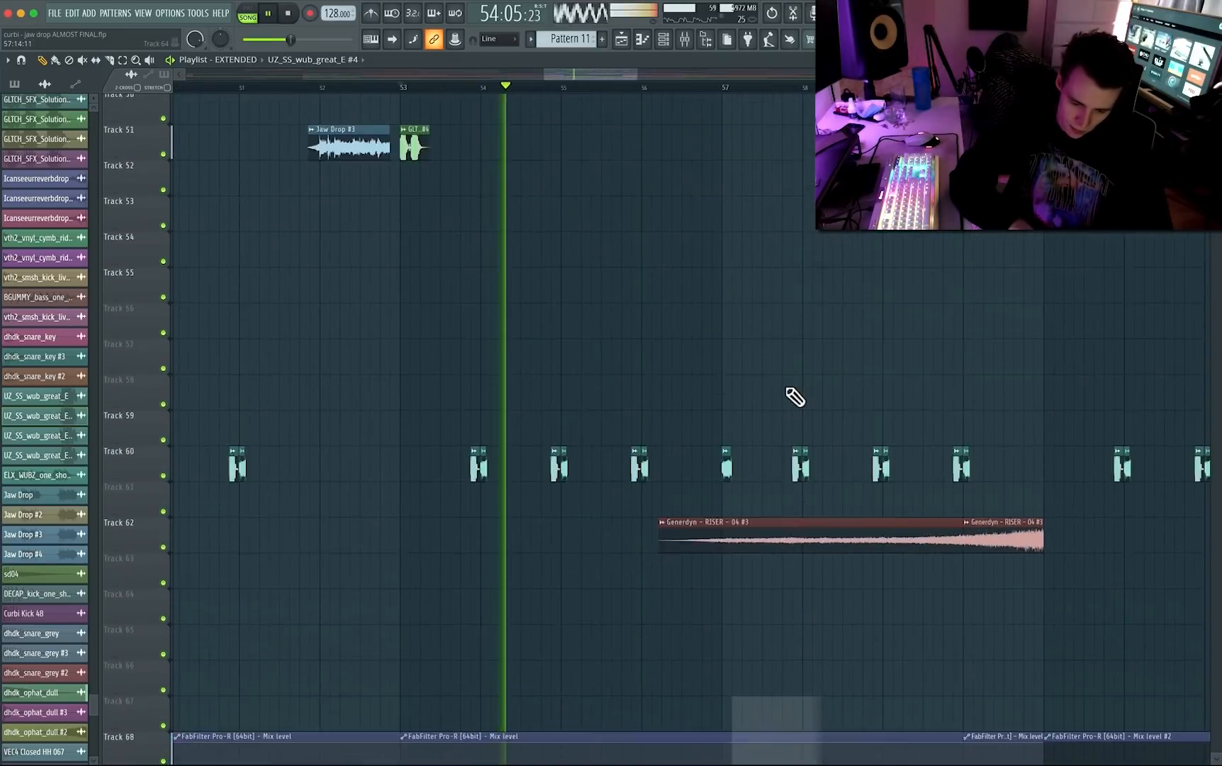
{"action": "scroll", "coordinate": [711, 626], "scroll_direction": "down", "scroll_amount": 6}
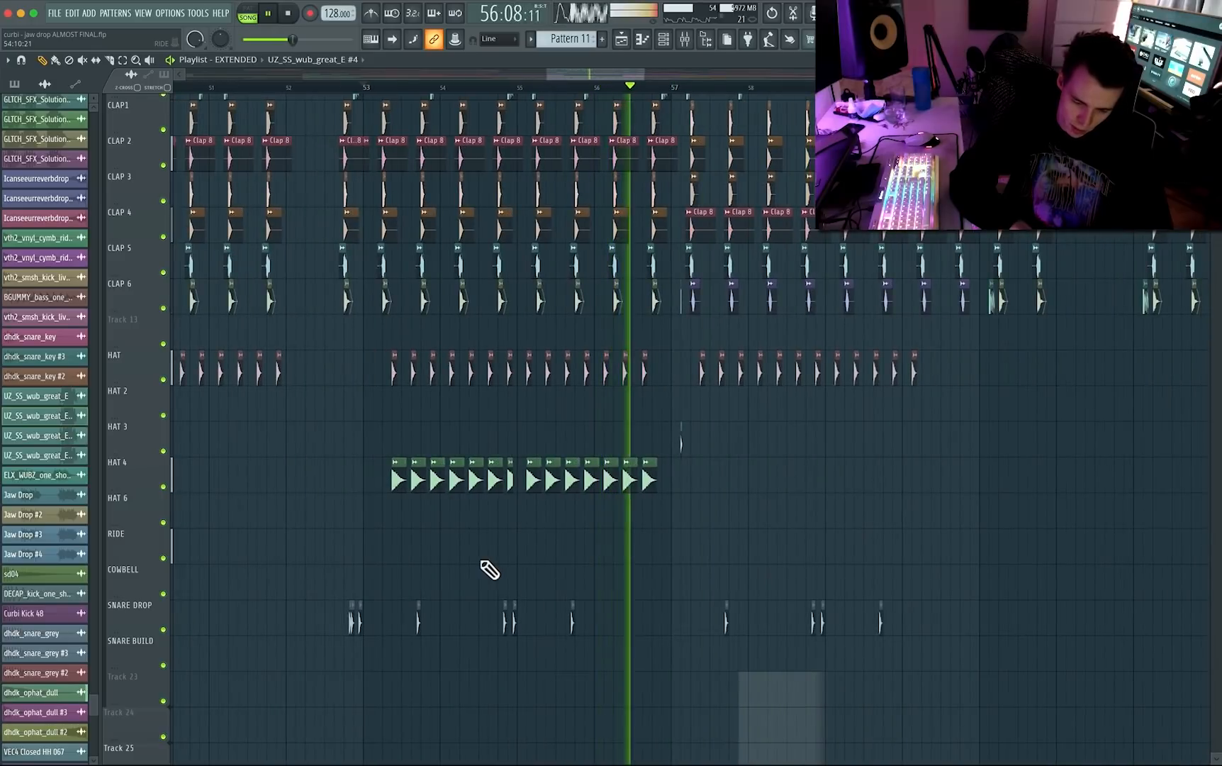
{"action": "scroll", "coordinate": [808, 562], "scroll_direction": "up", "scroll_amount": 6}
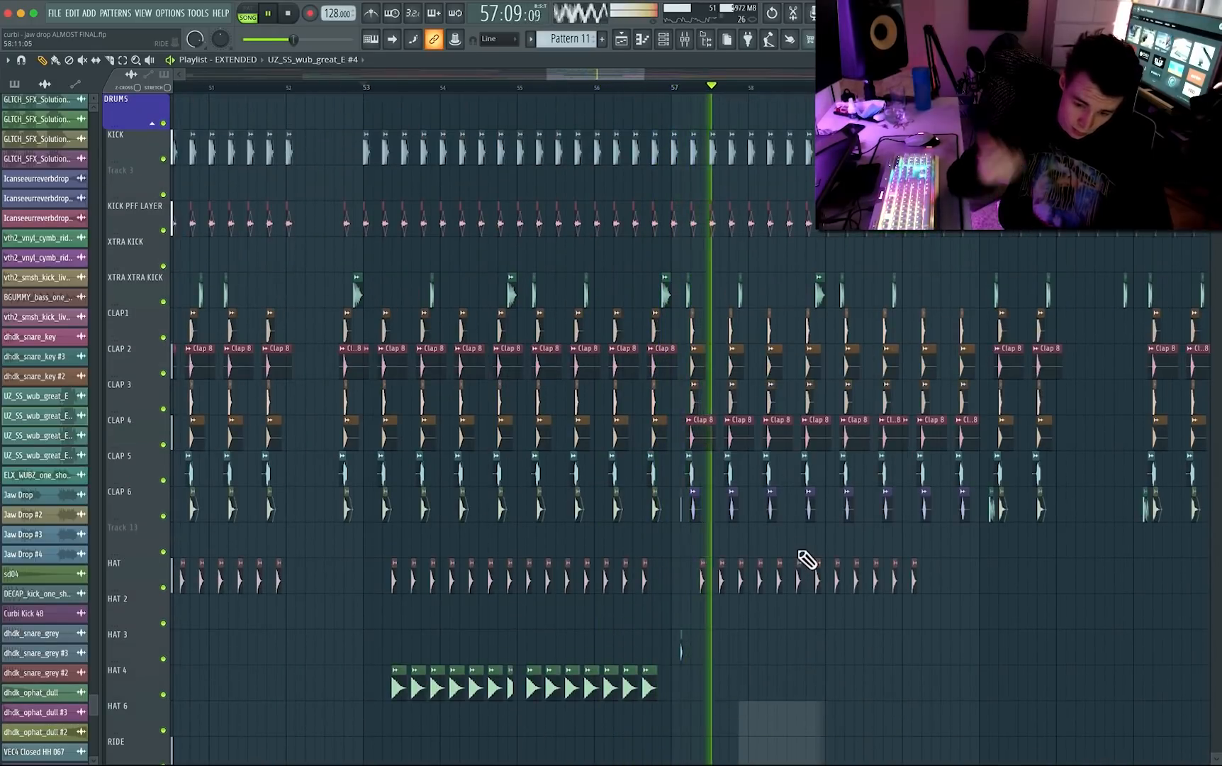
{"action": "scroll", "coordinate": [807, 560], "scroll_direction": "right", "scroll_amount": 3}
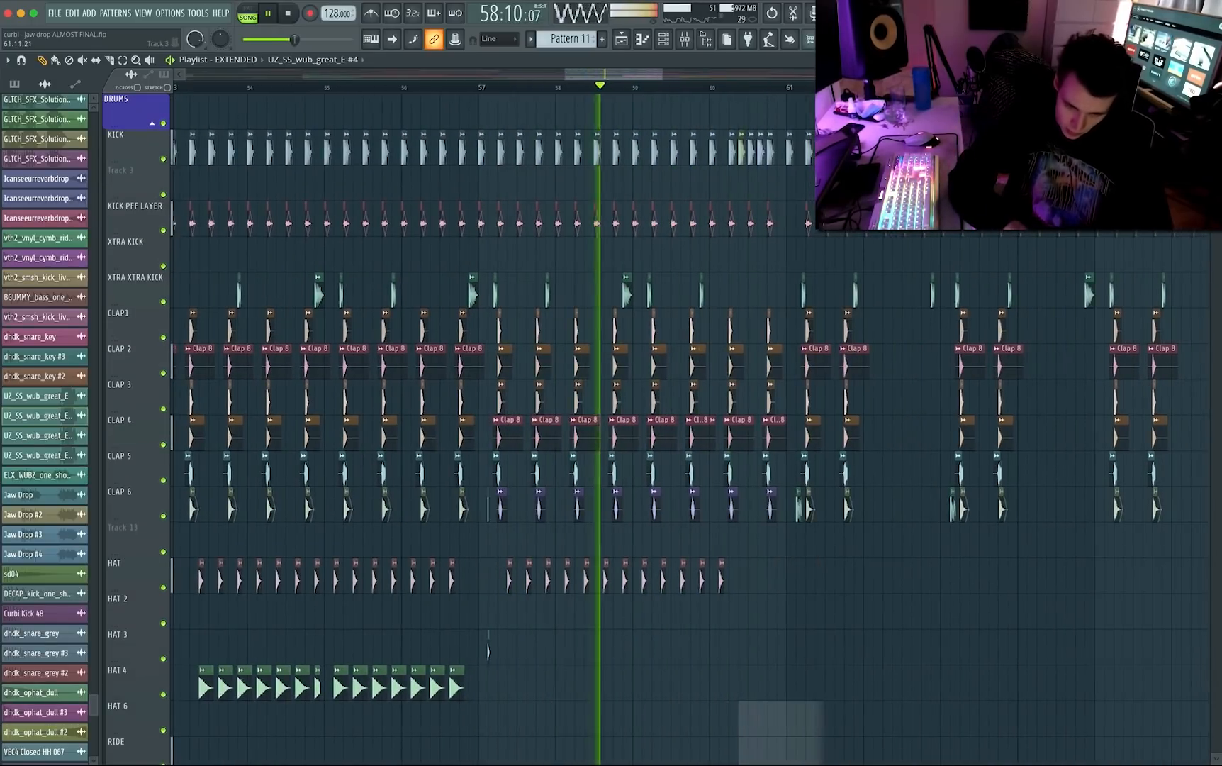
Examine the sample settings of the Curbi Kick 36 #3 and #4 clips near bar 60 and close them.
{"action": "scroll", "coordinate": [741, 182], "scroll_direction": "up", "scroll_amount": 5}
{"action": "double_click", "coordinate": [480, 151]}
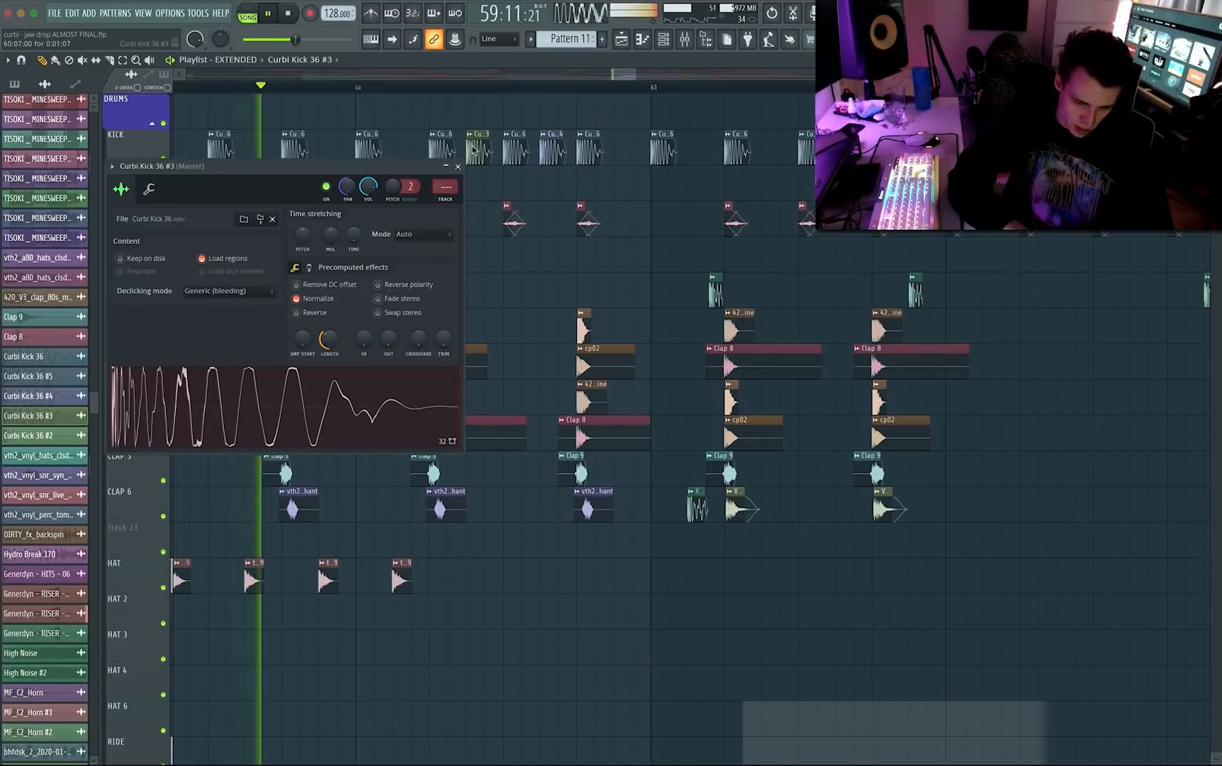
{"action": "double_click", "coordinate": [557, 161]}
{"action": "scroll", "coordinate": [557, 161], "scroll_direction": "down", "scroll_amount": 2}
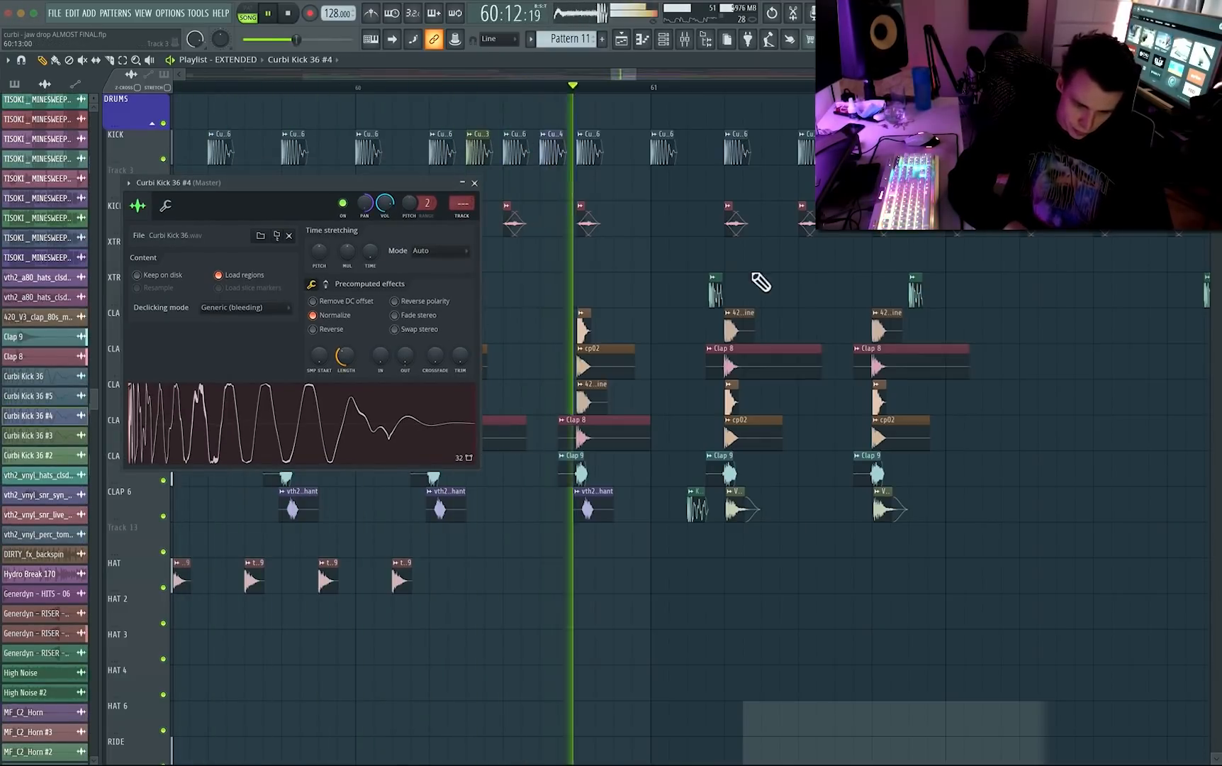
{"action": "scroll", "coordinate": [687, 309], "scroll_direction": "down", "scroll_amount": 2}
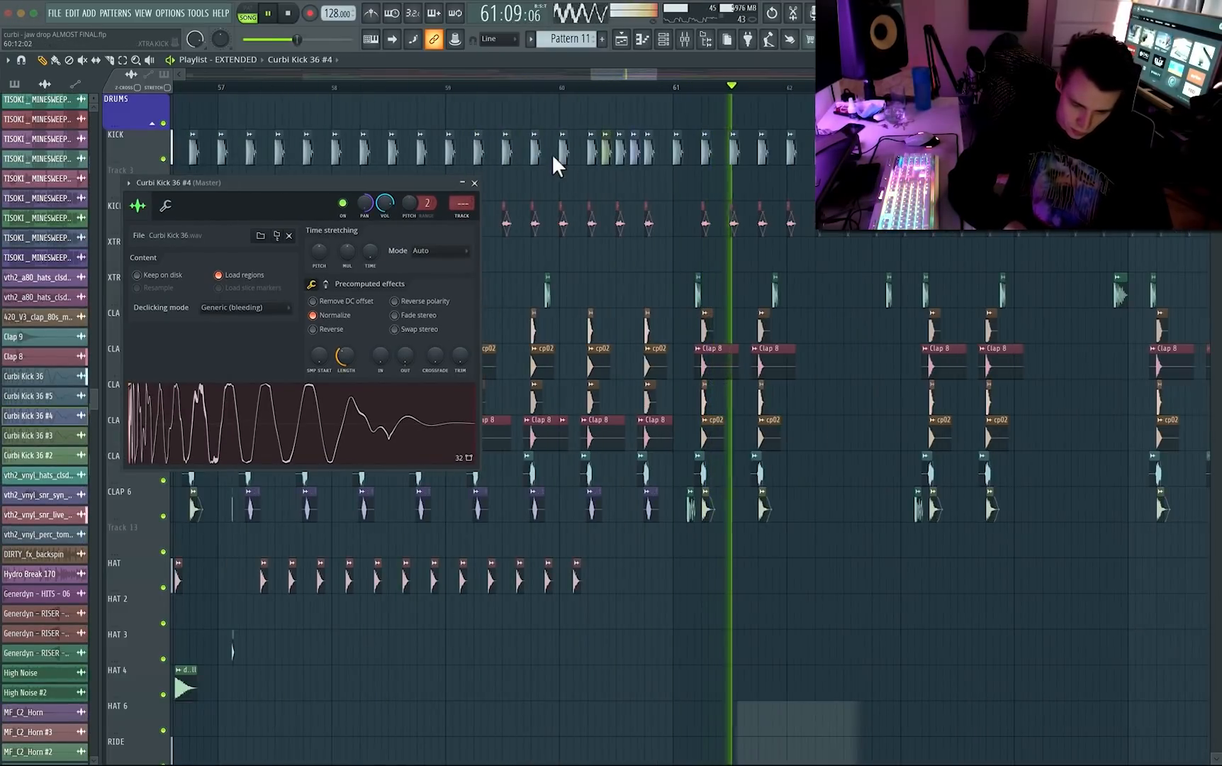
{"action": "left_click", "coordinate": [474, 182]}
Follow the playback through bars 61 to 66, examining the claps, extra kicks, vocals and synth clips, and stop the song.
{"action": "left_click_drag", "start_coordinate": [802, 413], "coordinate": [702, 325]}
{"action": "scroll", "coordinate": [945, 434], "scroll_direction": "up", "scroll_amount": 3}
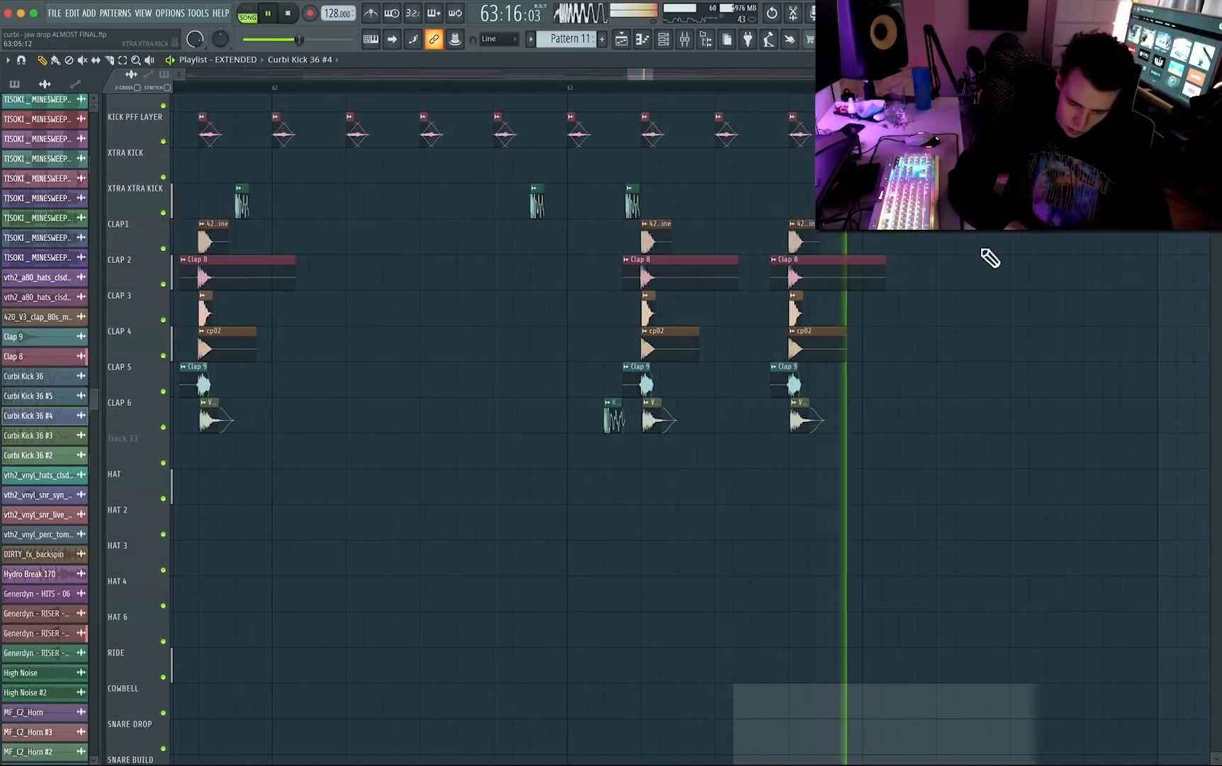
{"action": "scroll", "coordinate": [423, 528], "scroll_direction": "down", "scroll_amount": 2}
{"action": "scroll", "coordinate": [431, 536], "scroll_direction": "down", "scroll_amount": 2}
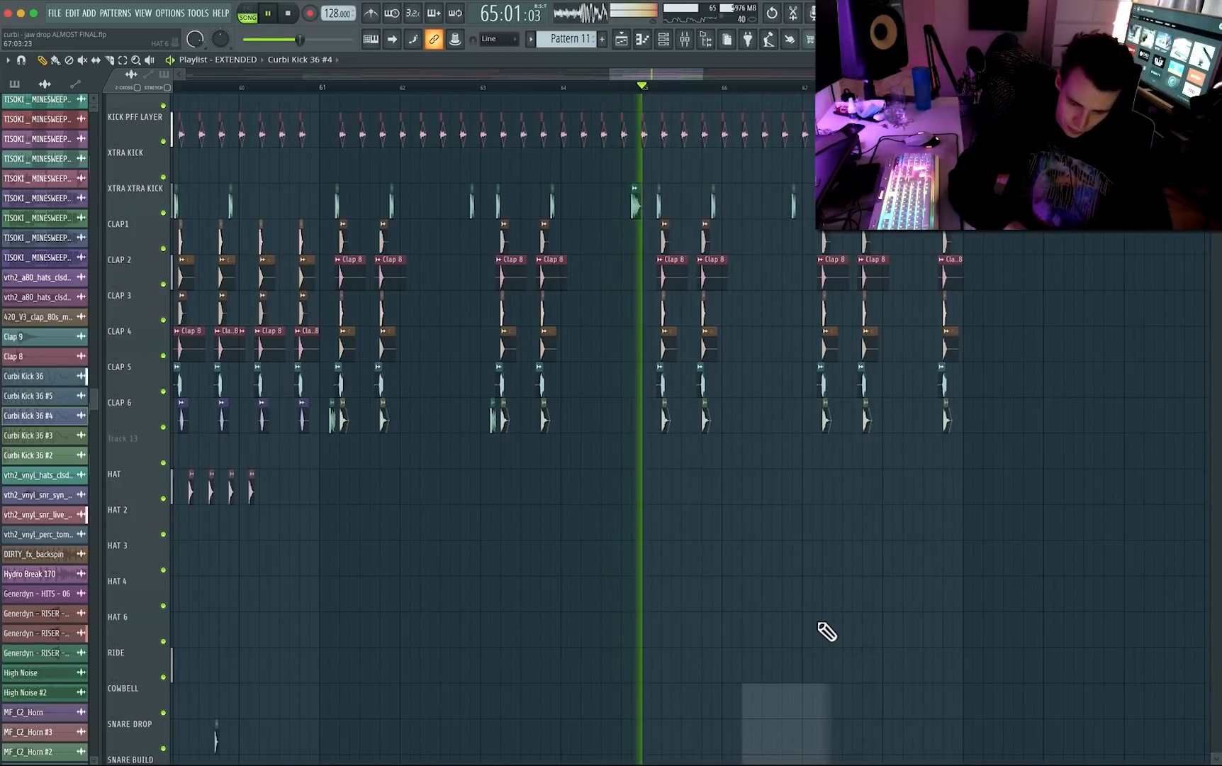
{"action": "scroll", "coordinate": [824, 633], "scroll_direction": "down", "scroll_amount": 8}
{"action": "scroll", "coordinate": [824, 631], "scroll_direction": "down", "scroll_amount": 5}
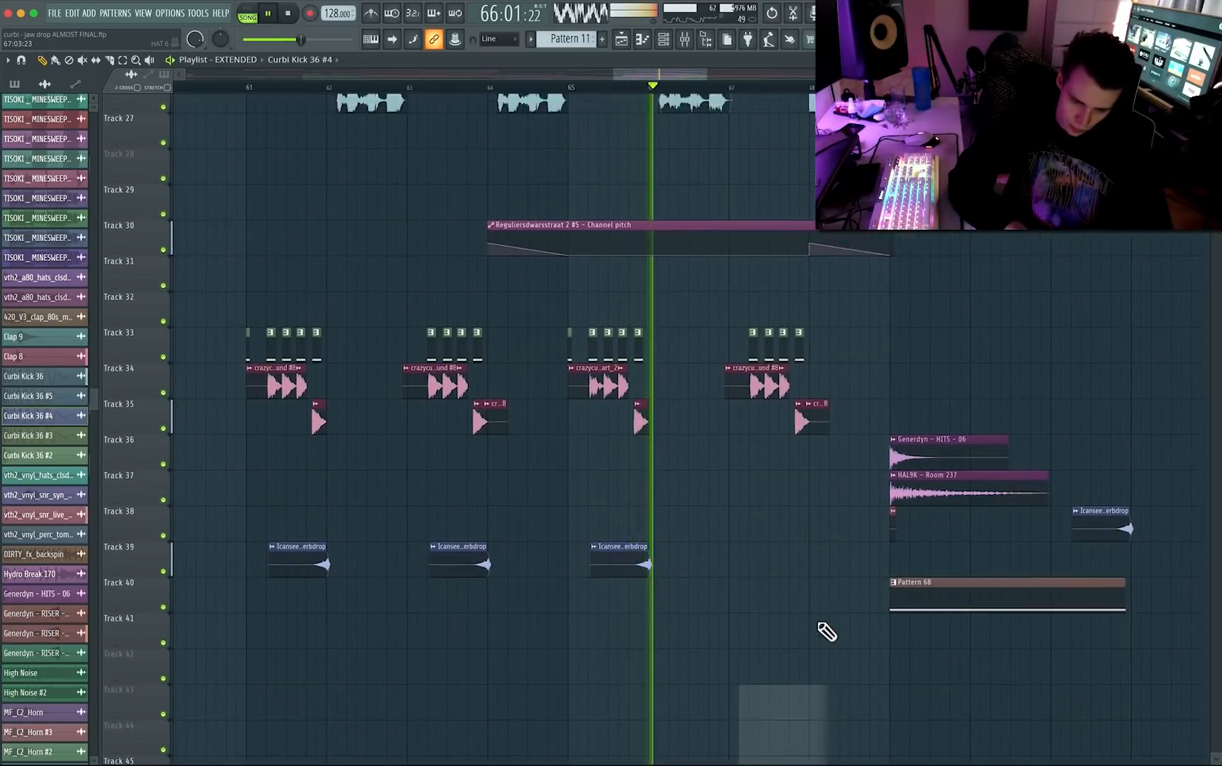
{"action": "key", "text": "space"}
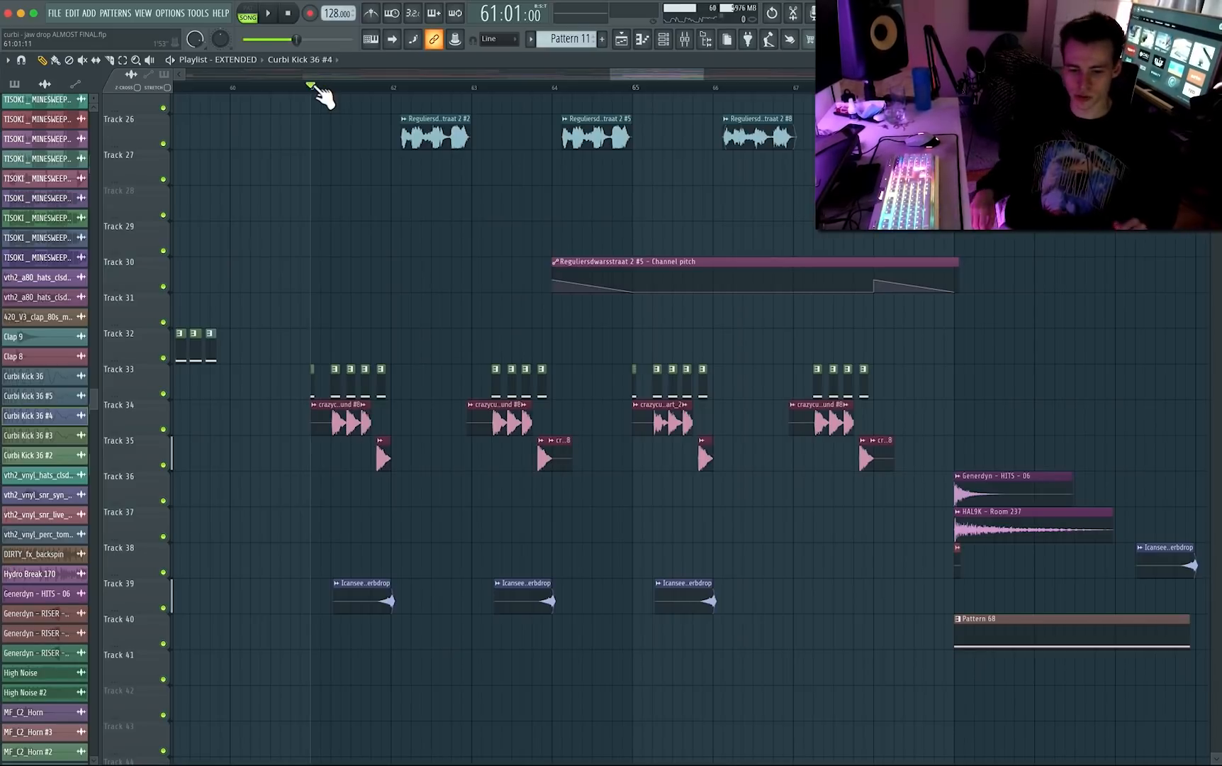
Play the song from bar 61, examine the kick and clap tracks there, and stop it.
{"action": "scroll", "coordinate": [414, 221], "scroll_direction": "left", "scroll_amount": 2}
{"action": "scroll", "coordinate": [414, 222], "scroll_direction": "down", "scroll_amount": 2}
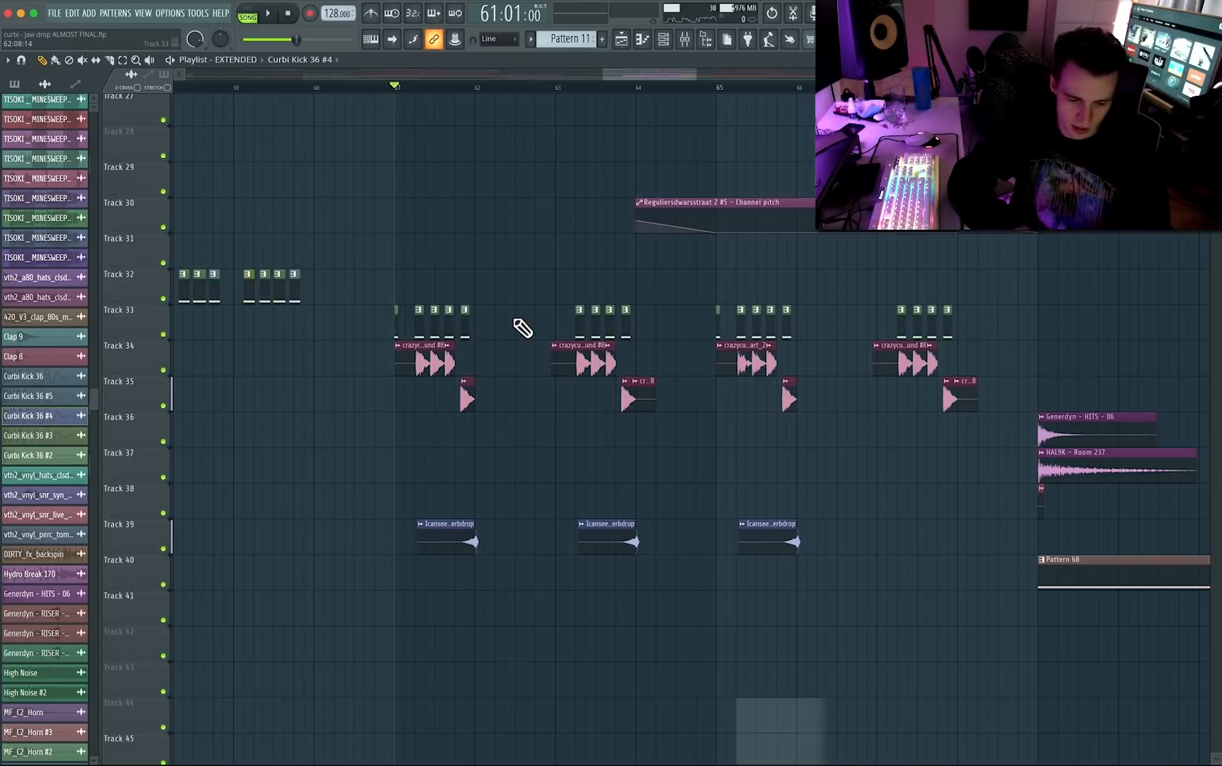
{"action": "key", "text": "space"}
{"action": "scroll", "coordinate": [641, 499], "scroll_direction": "up", "scroll_amount": 4}
{"action": "scroll", "coordinate": [748, 510], "scroll_direction": "up", "scroll_amount": 2}
{"action": "scroll", "coordinate": [748, 510], "scroll_direction": "up", "scroll_amount": 10}
{"action": "key", "text": "space"}
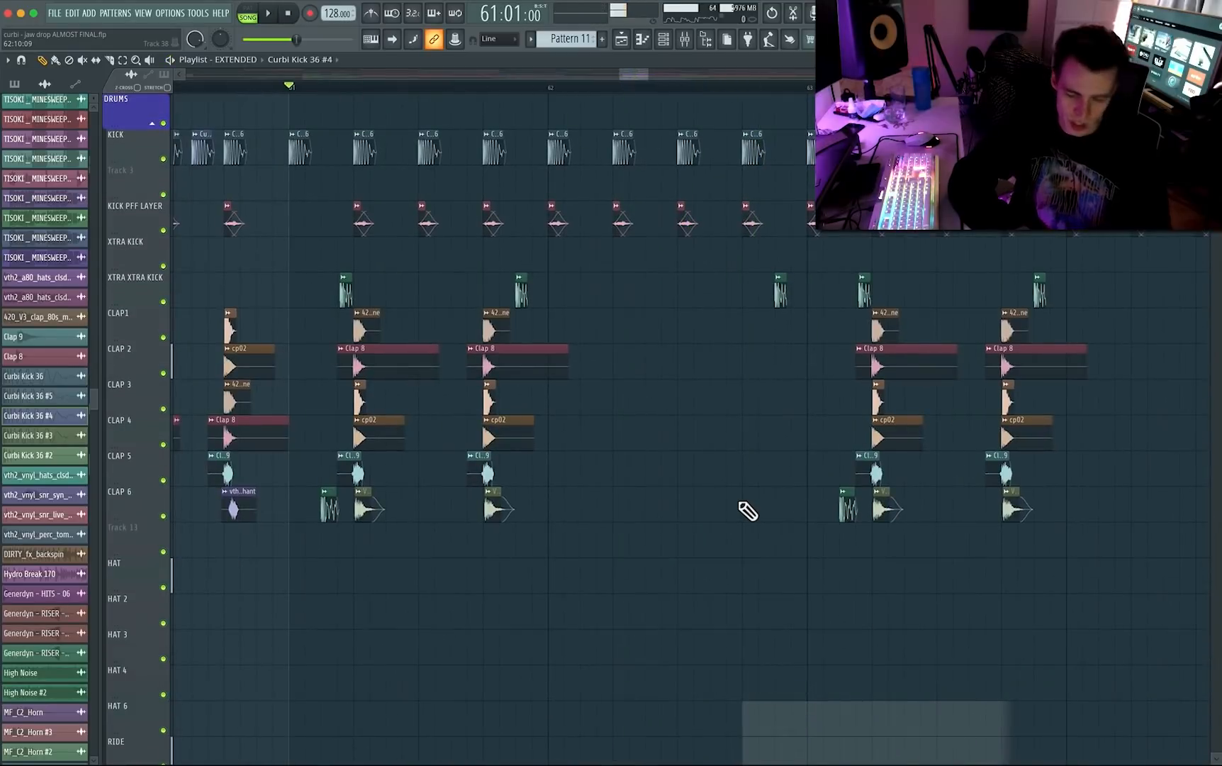
Play the song from bar 61 and examine the Reguliersdwarsstraat vocals, pitch automation, crazycurbisound and reverb clips through bar 66.
{"action": "scroll", "coordinate": [748, 510], "scroll_direction": "left", "scroll_amount": 2}
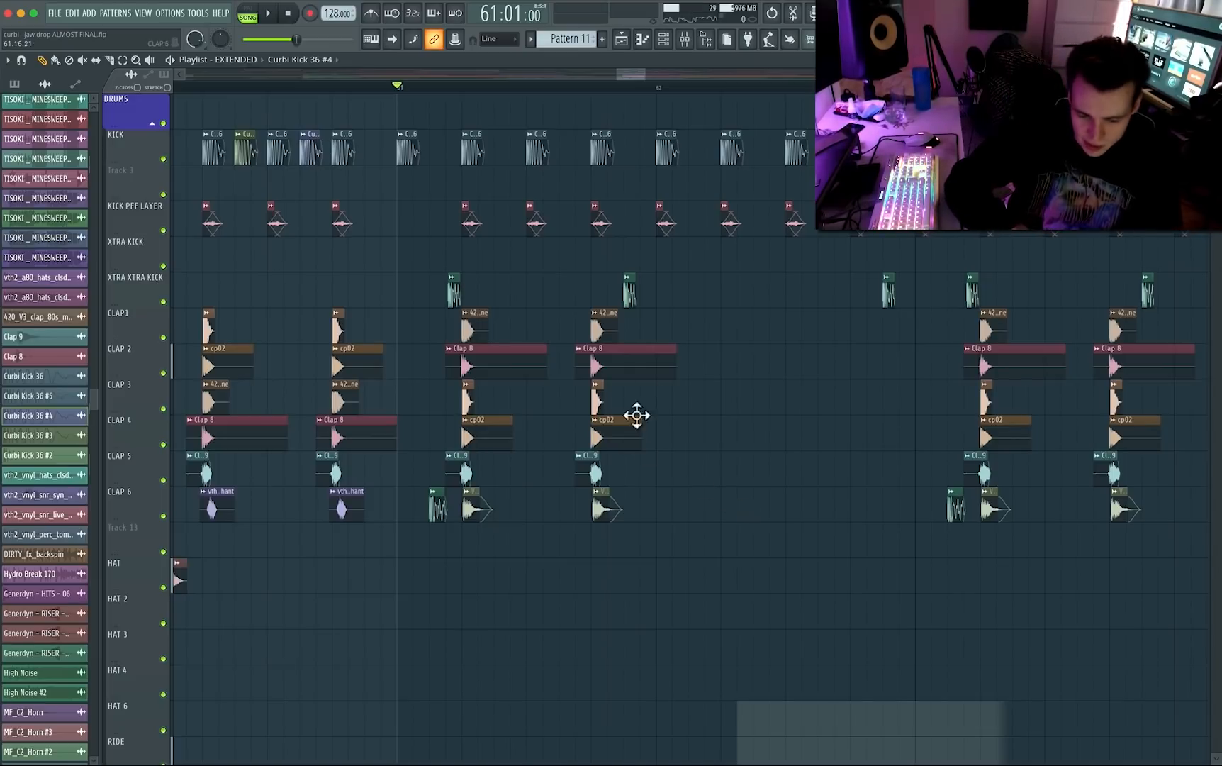
{"action": "scroll", "coordinate": [652, 449], "scroll_direction": "down", "scroll_amount": 9}
{"action": "scroll", "coordinate": [994, 607], "scroll_direction": "up", "scroll_amount": 3}
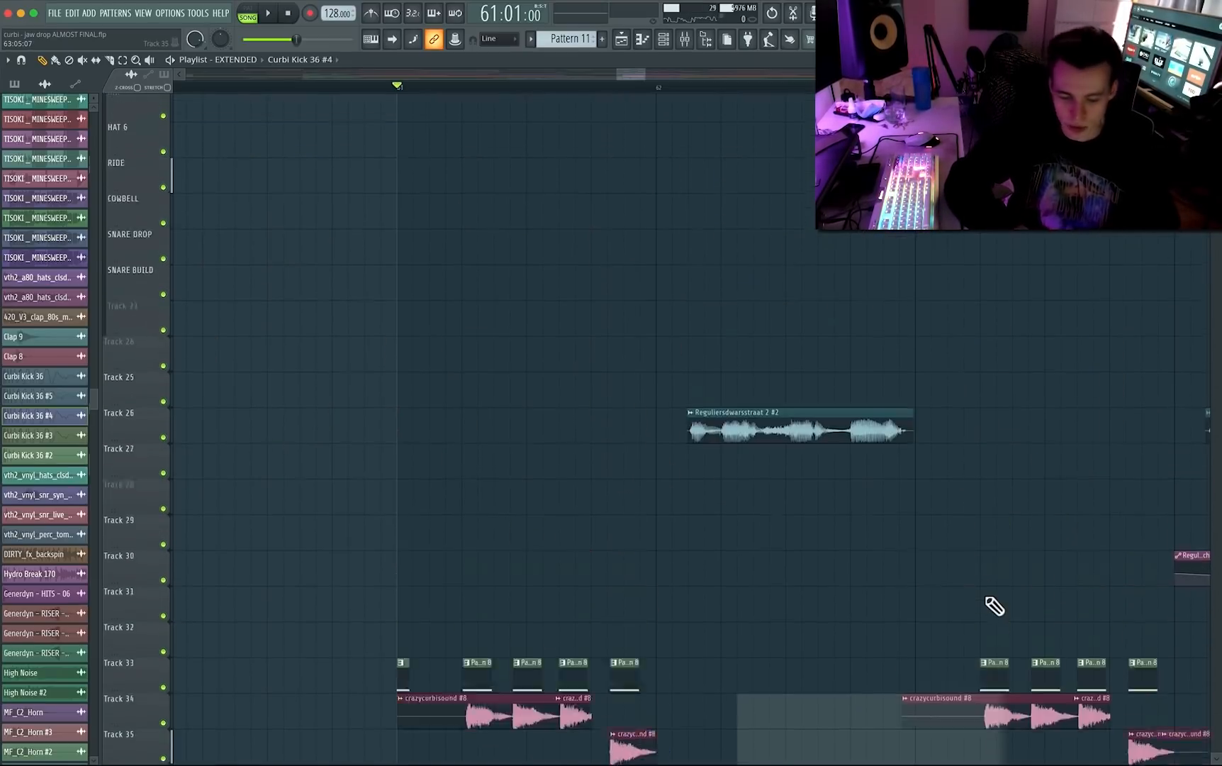
{"action": "scroll", "coordinate": [993, 604], "scroll_direction": "down", "scroll_amount": 4}
{"action": "key", "text": "space"}
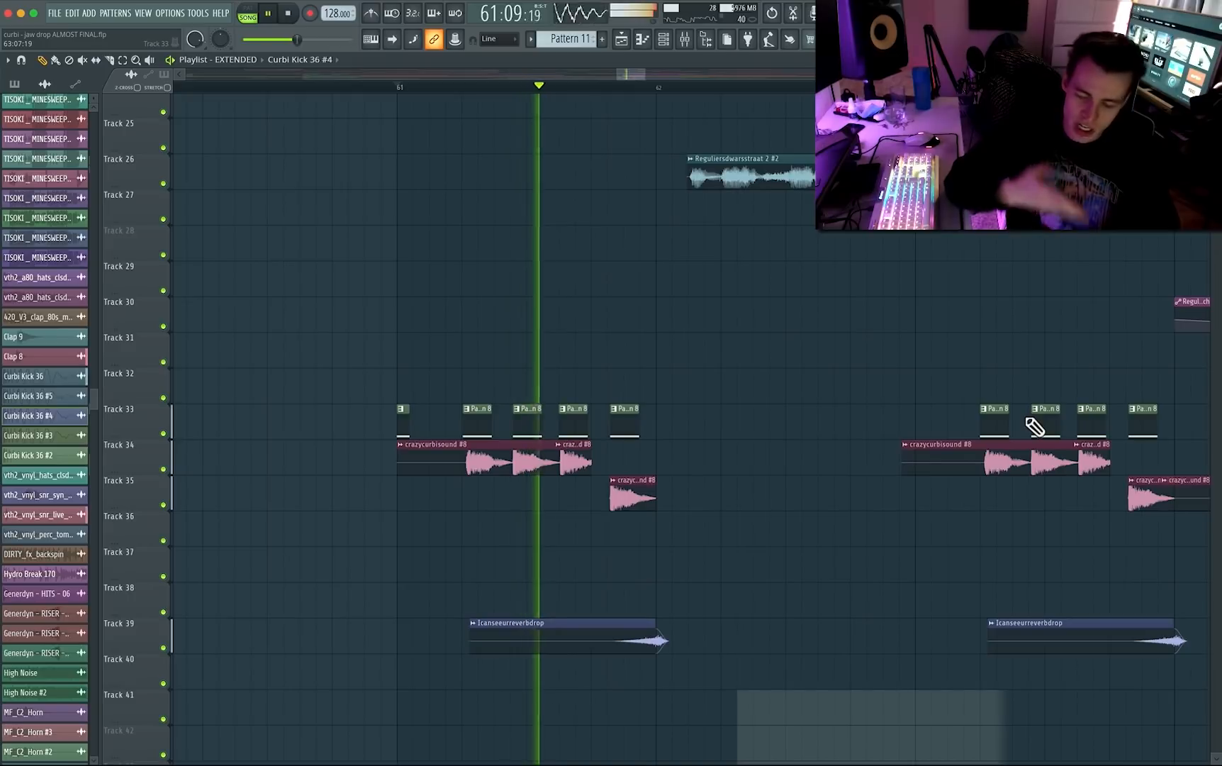
{"action": "scroll", "coordinate": [1033, 426], "scroll_direction": "up", "scroll_amount": 8}
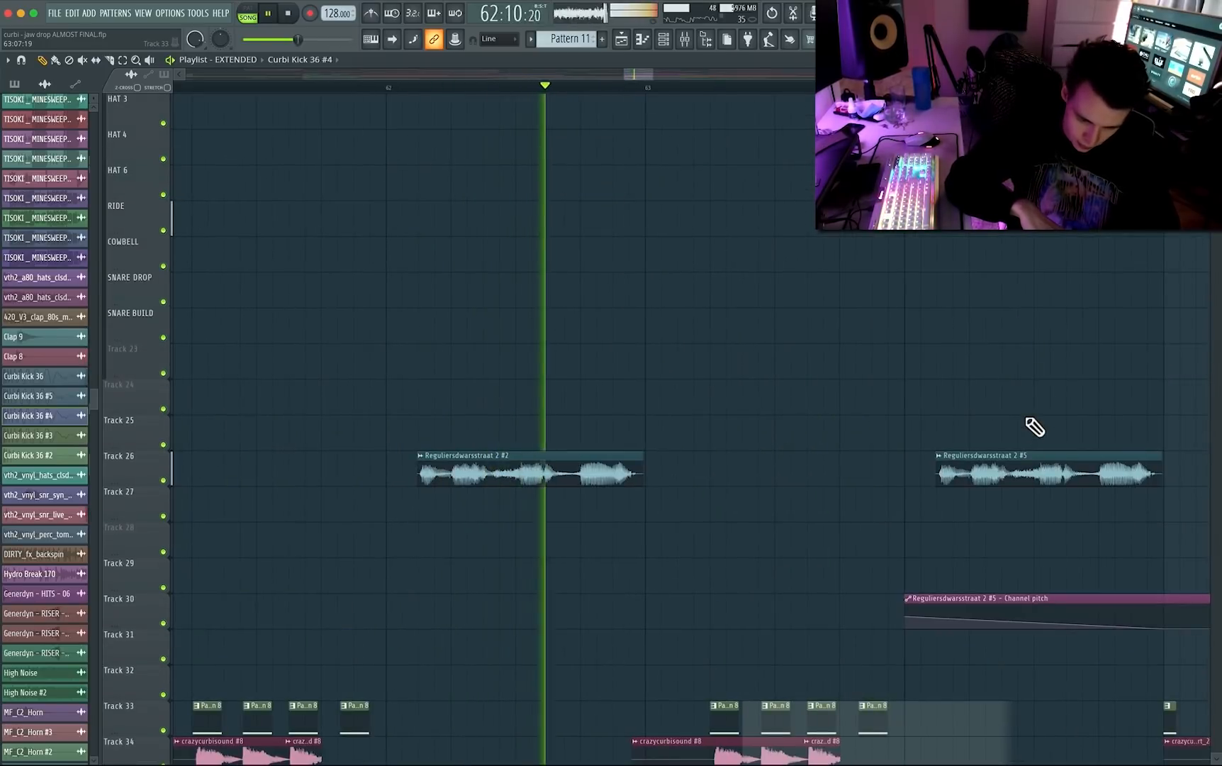
{"action": "scroll", "coordinate": [825, 379], "scroll_direction": "down", "scroll_amount": 9}
{"action": "scroll", "coordinate": [824, 379], "scroll_direction": "up", "scroll_amount": 4}
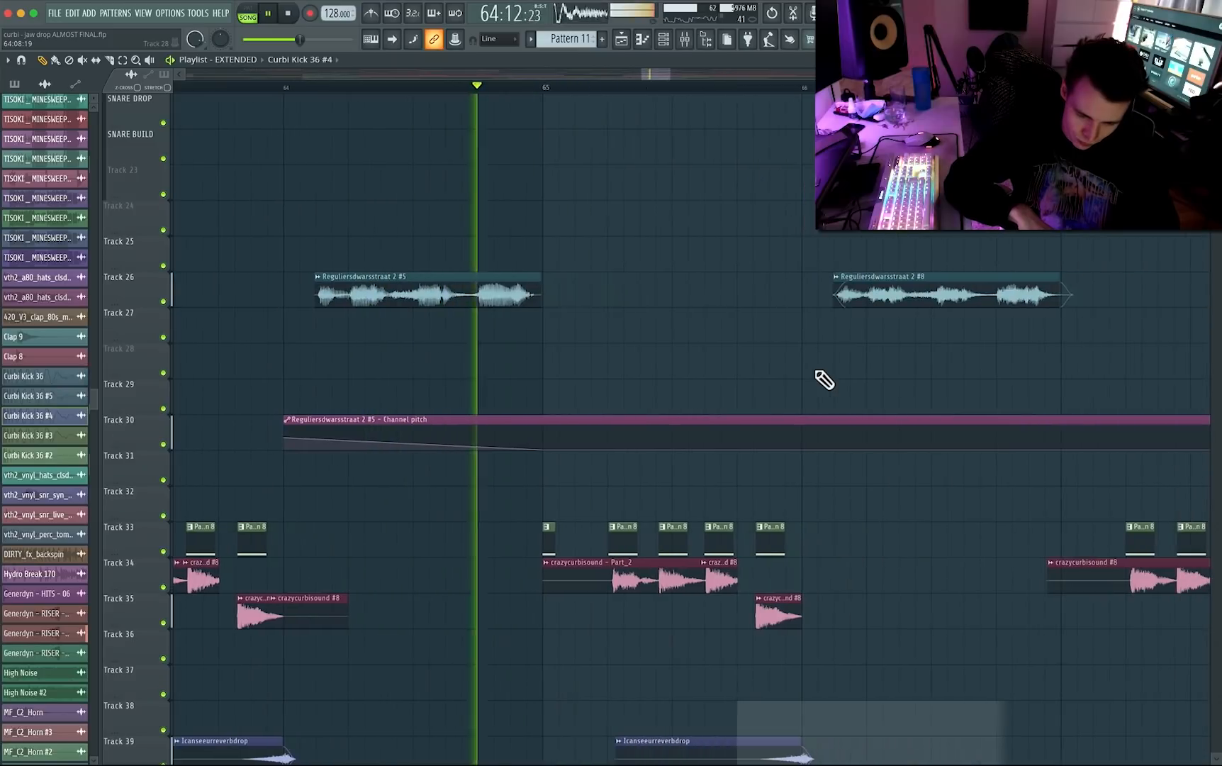
{"action": "scroll", "coordinate": [825, 379], "scroll_direction": "down", "scroll_amount": 1}
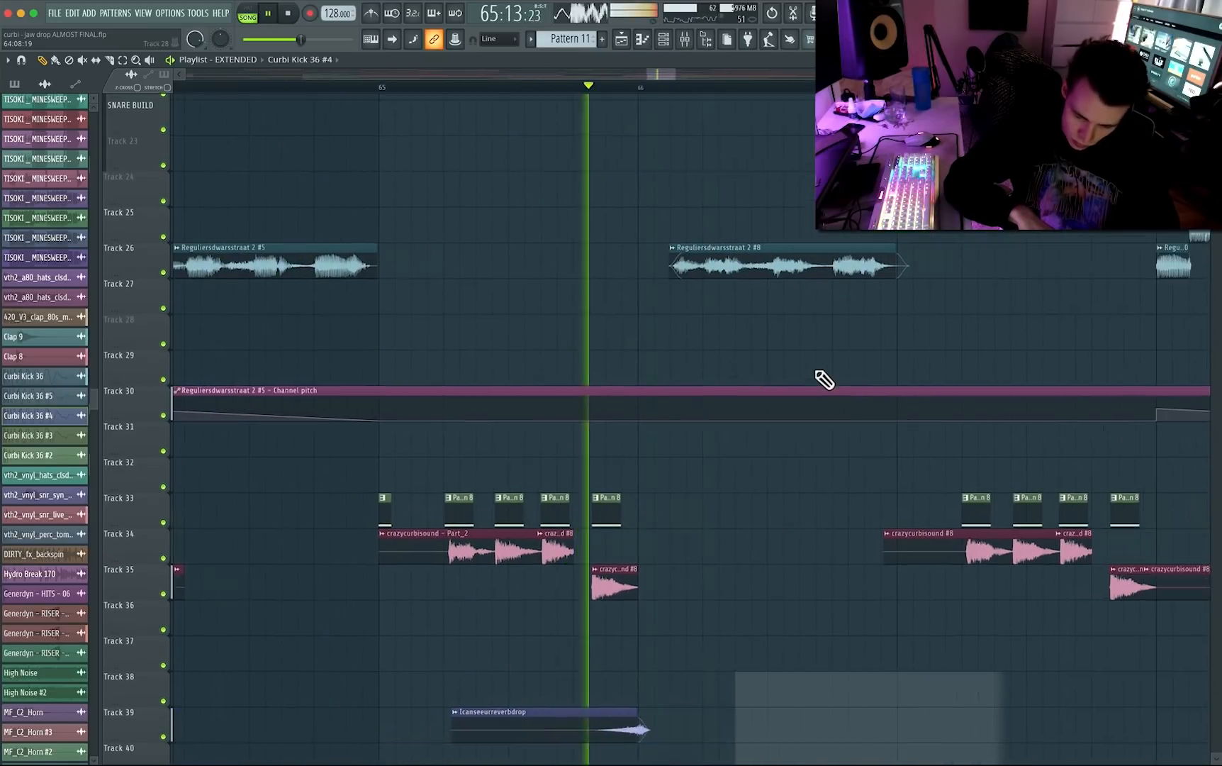
{"action": "scroll", "coordinate": [398, 343], "scroll_direction": "down", "scroll_amount": 3}
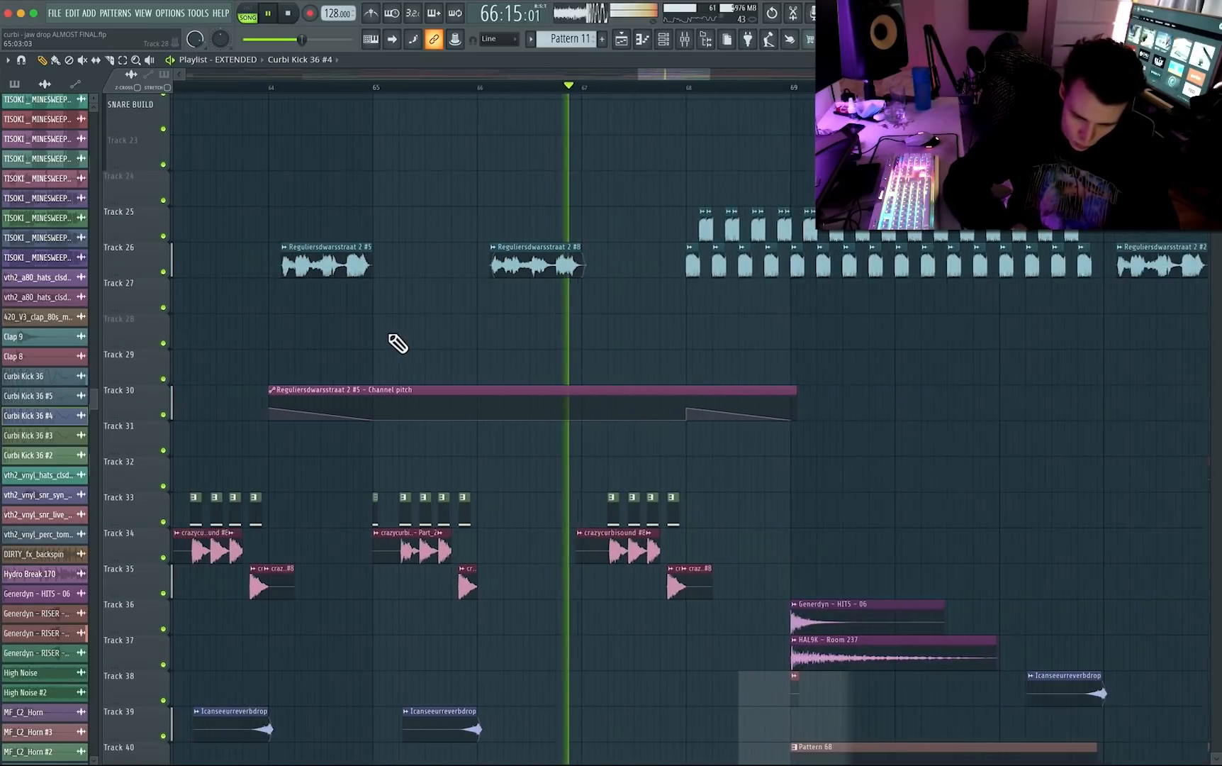
Examine the kick, extra kick and clap tracks and the vocal chops around bar 68, and stop the song.
{"action": "scroll", "coordinate": [743, 449], "scroll_direction": "up", "scroll_amount": 8}
{"action": "scroll", "coordinate": [742, 449], "scroll_direction": "up", "scroll_amount": 12}
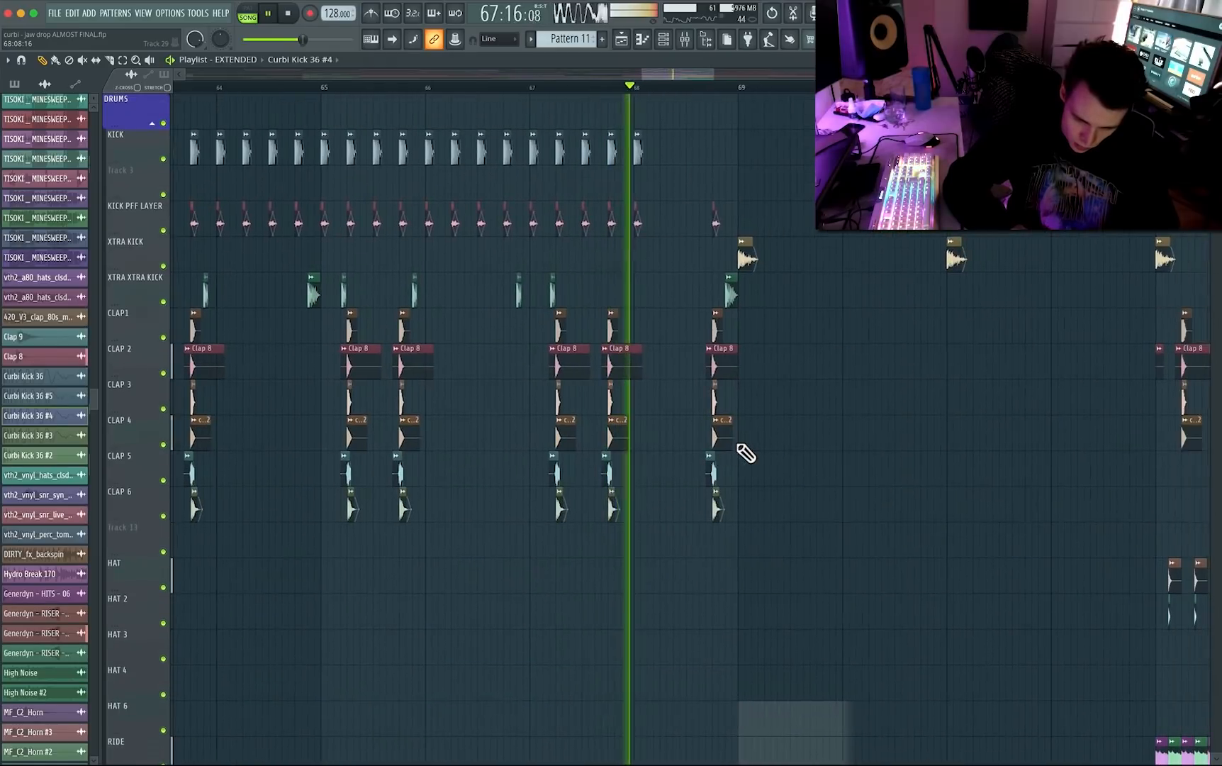
{"action": "scroll", "coordinate": [743, 449], "scroll_direction": "down", "scroll_amount": 18}
{"action": "key", "text": "space"}
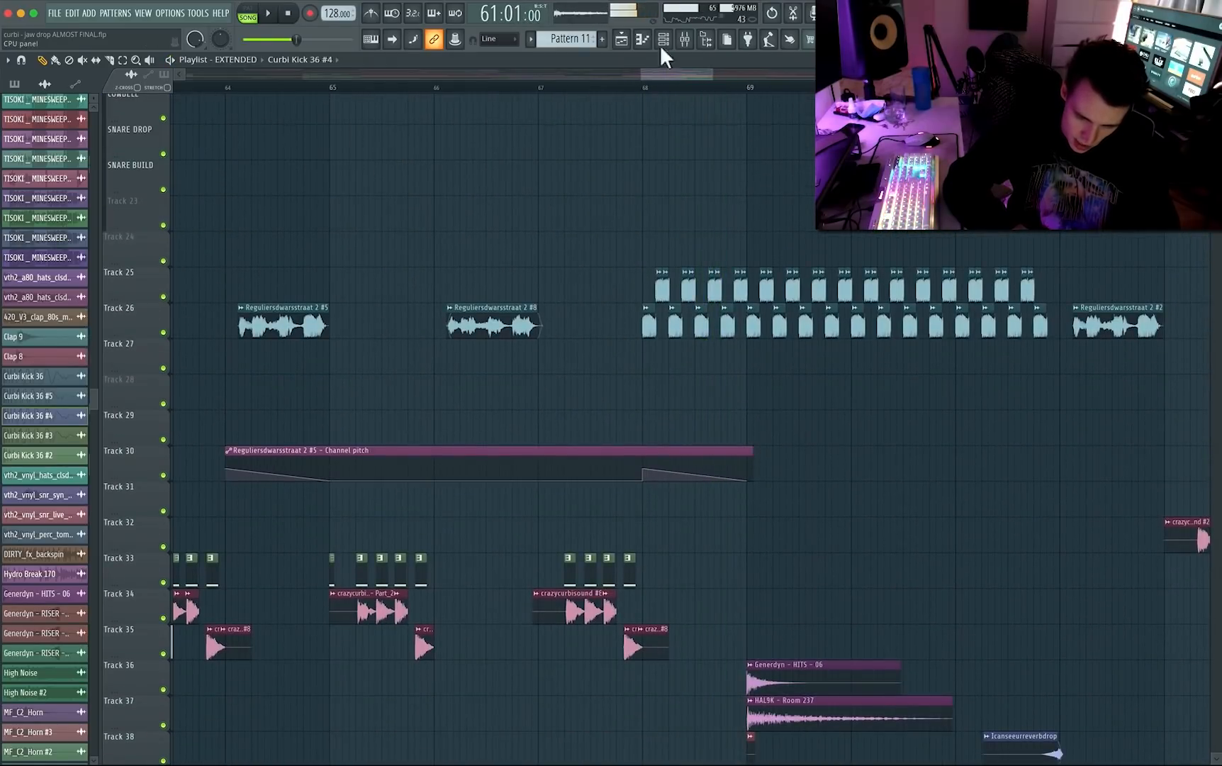
Move the playback start to bar 68, and open and close the sample settings of the Reguliersdwarsstraat 2 #10 vocal chop.
{"action": "scroll", "coordinate": [650, 86], "scroll_direction": "left", "scroll_amount": 1}
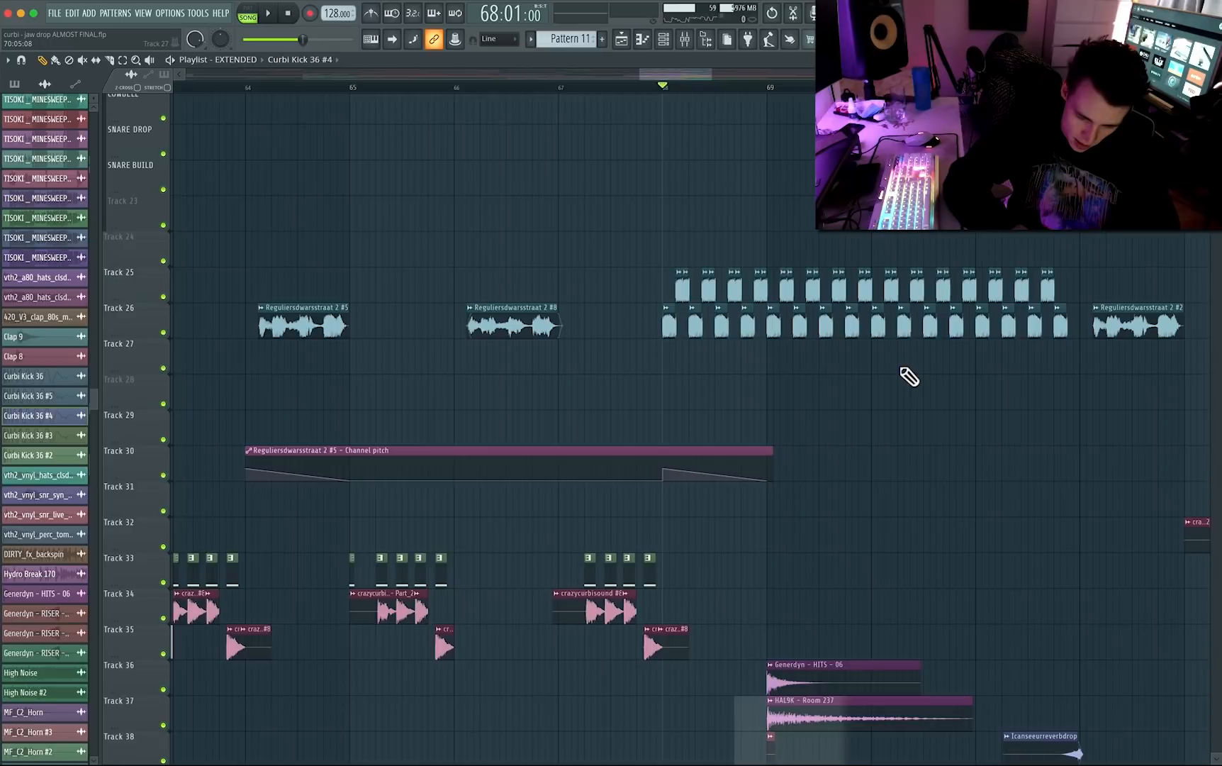
{"action": "scroll", "coordinate": [909, 373], "scroll_direction": "right", "scroll_amount": 1}
{"action": "key", "text": "space"}
{"action": "key", "text": "space"}
{"action": "double_click", "coordinate": [578, 320]}
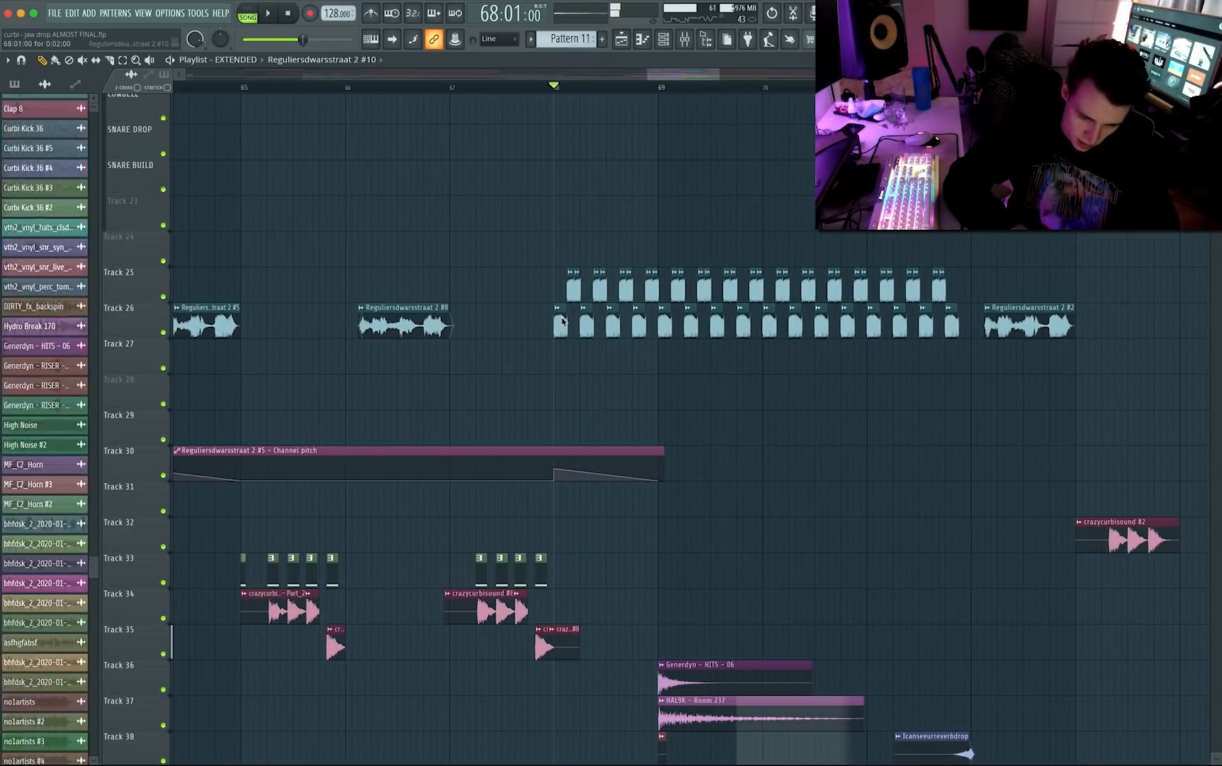
{"action": "left_click", "coordinate": [358, 67]}
Play the song from bar 68, examine the vocal chops, impact, HAL9K Room and Pattern 68 clips, and stop it.
{"action": "key", "text": "space"}
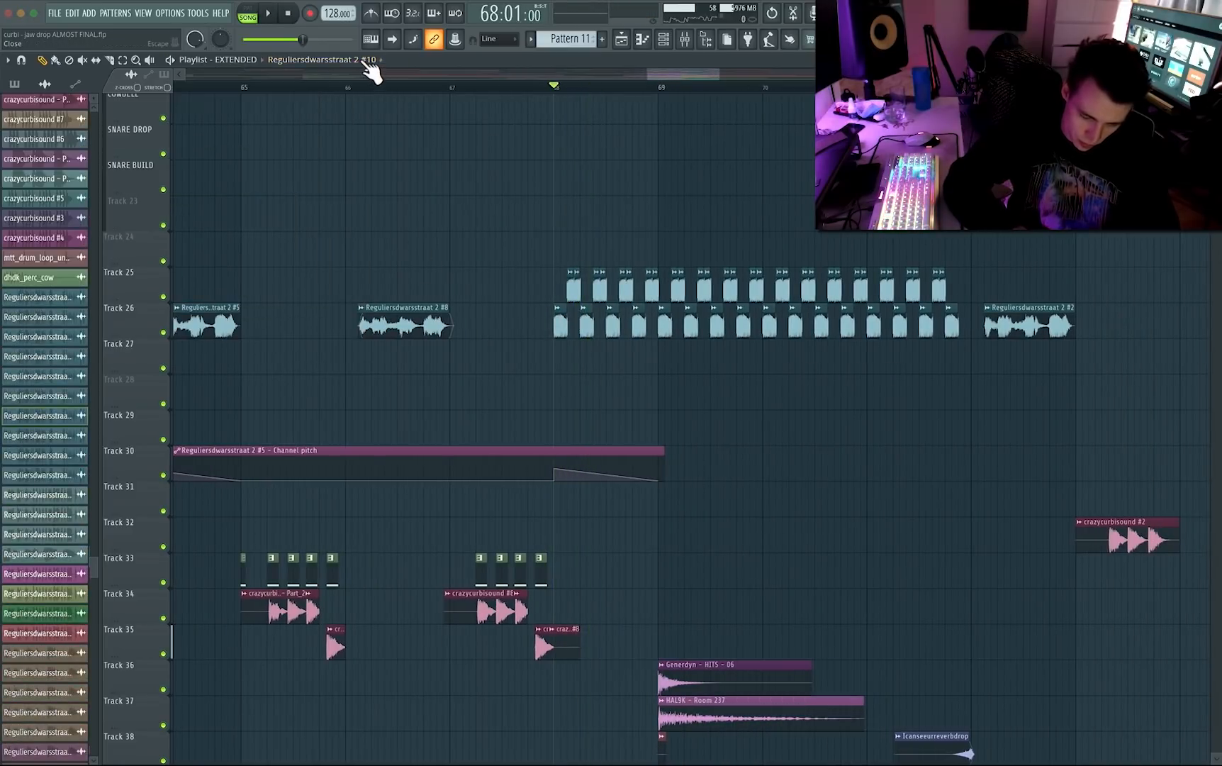
{"action": "key", "text": "space"}
{"action": "scroll", "coordinate": [637, 208], "scroll_direction": "up", "scroll_amount": 4}
{"action": "key", "text": "space"}
{"action": "scroll", "coordinate": [642, 215], "scroll_direction": "down", "scroll_amount": 5}
{"action": "scroll", "coordinate": [642, 215], "scroll_direction": "up", "scroll_amount": 1}
{"action": "scroll", "coordinate": [642, 215], "scroll_direction": "right", "scroll_amount": 2}
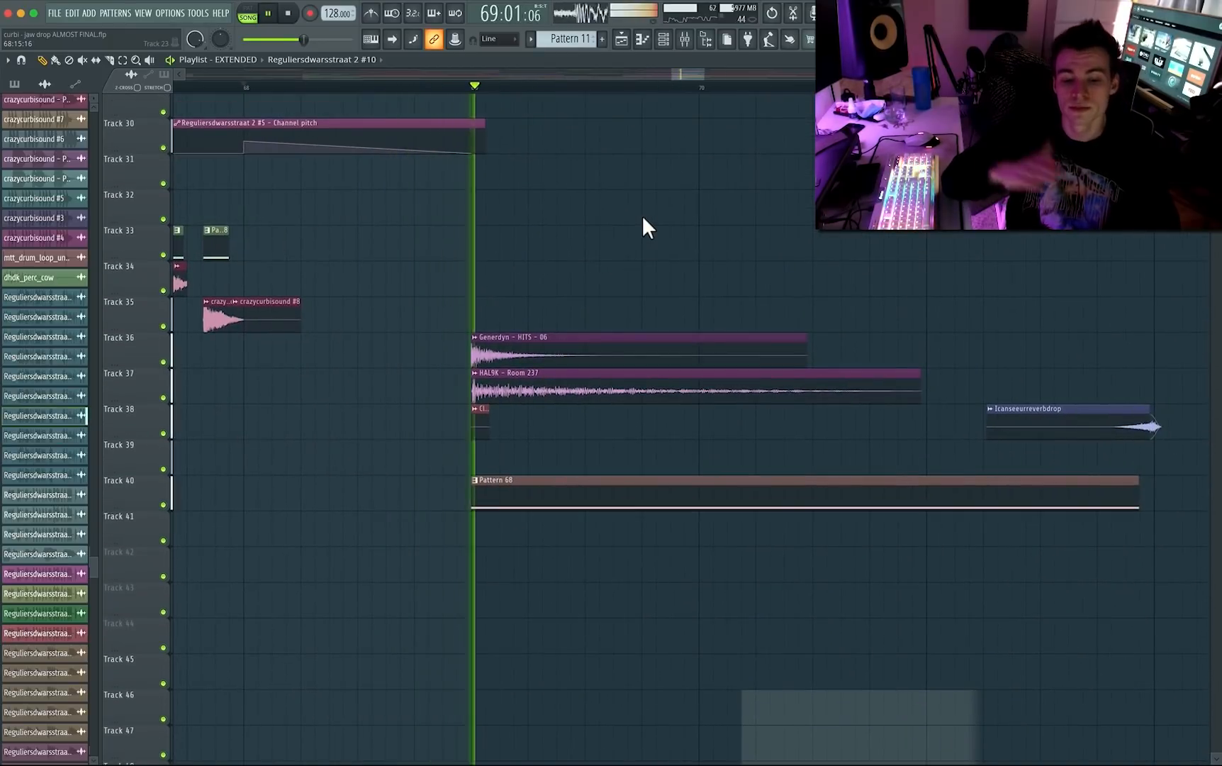
{"action": "scroll", "coordinate": [499, 408], "scroll_direction": "down", "scroll_amount": 1}
{"action": "scroll", "coordinate": [500, 408], "scroll_direction": "down", "scroll_amount": 2}
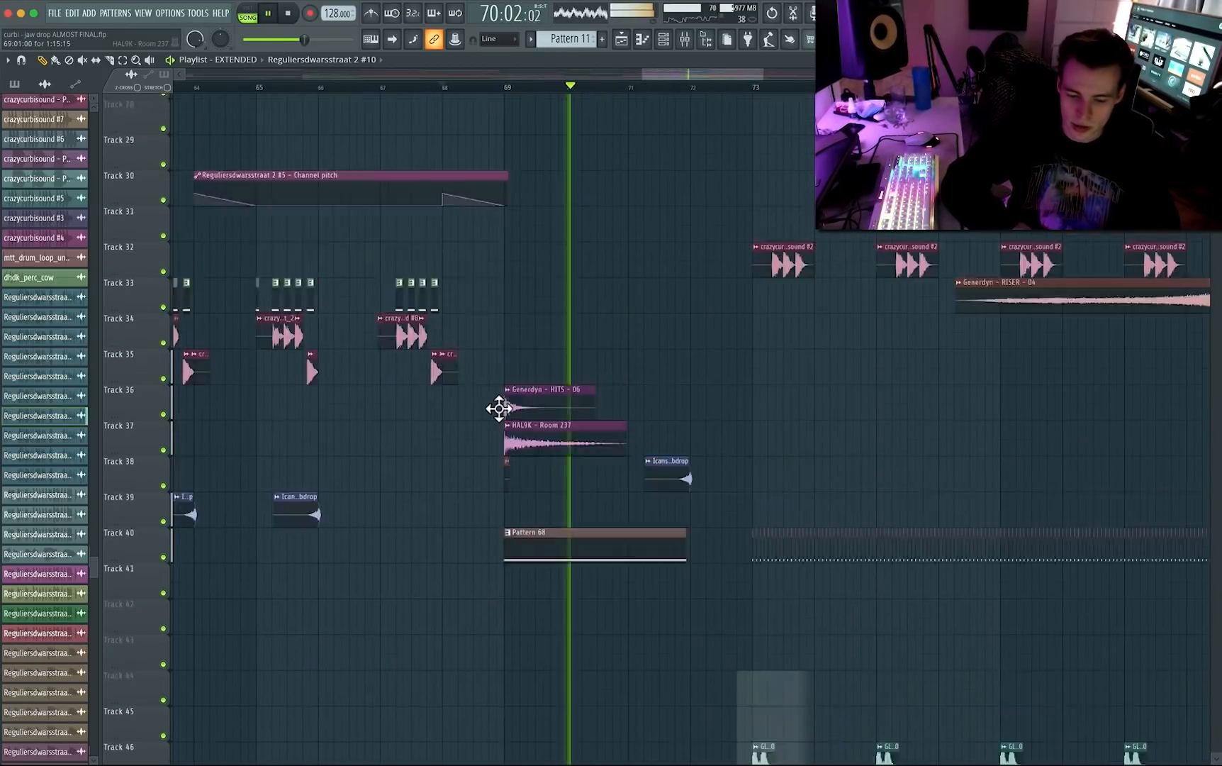
{"action": "scroll", "coordinate": [499, 408], "scroll_direction": "down", "scroll_amount": 3}
{"action": "key", "text": "space"}
Open Pattern 68's Pigments notes in the piano roll, play the pattern on its own, and return to the playlist.
{"action": "left_click", "coordinate": [640, 258]}
{"action": "double_click", "coordinate": [640, 257]}
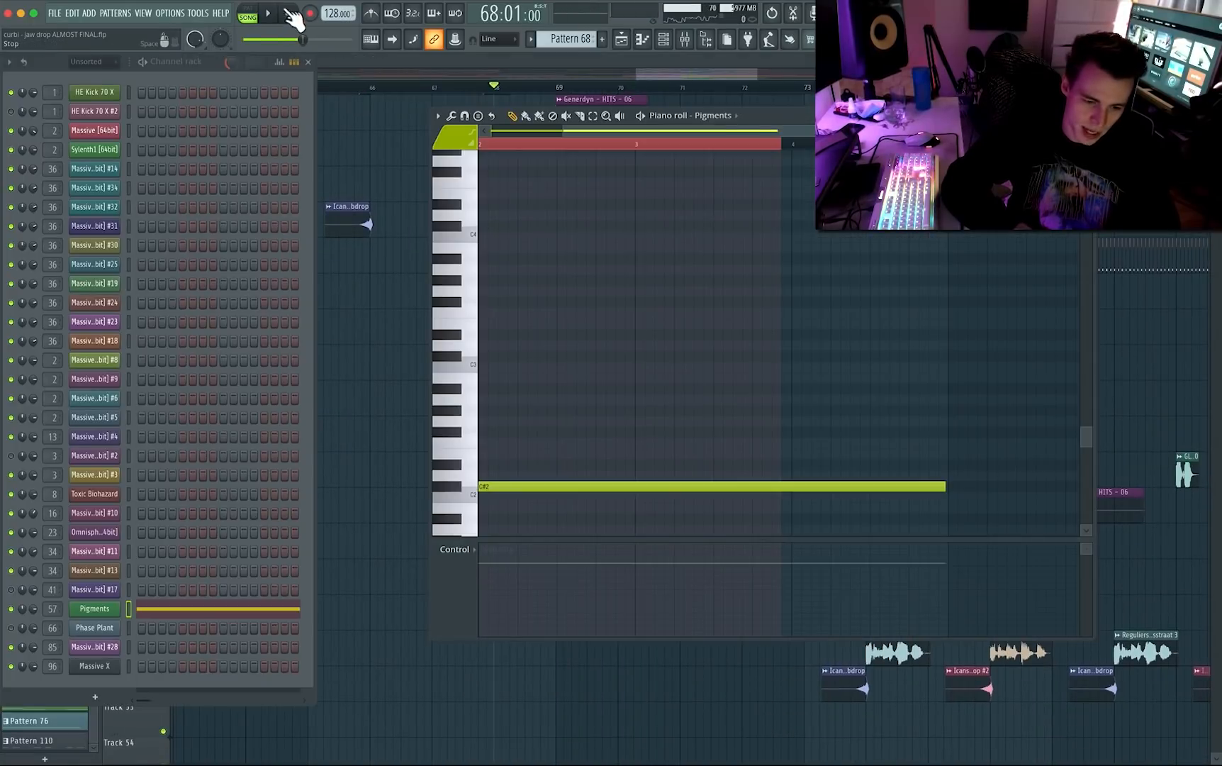
{"action": "left_click", "coordinate": [248, 17]}
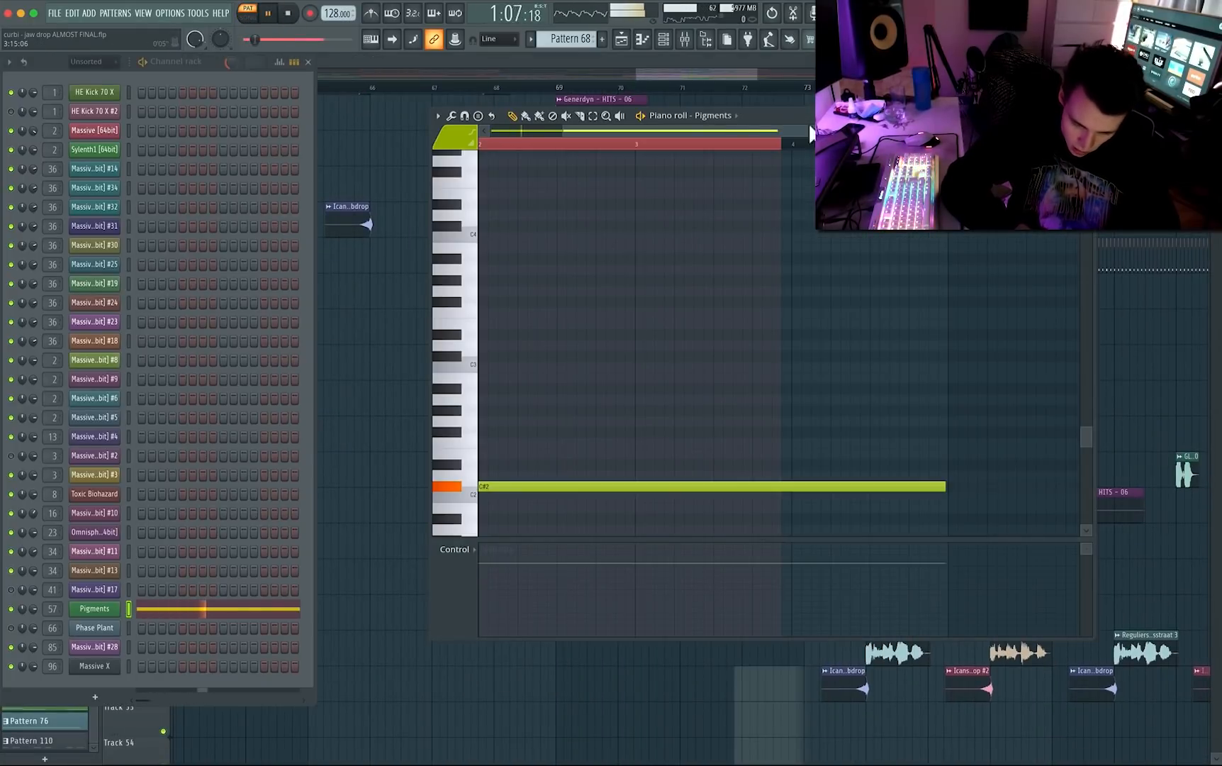
{"action": "left_click", "coordinate": [743, 69]}
Play the song from bar 69, skip to bar 72, examine the drum, vocal and effect tracks up to bar 73, and stop it.
{"action": "left_click", "coordinate": [571, 87]}
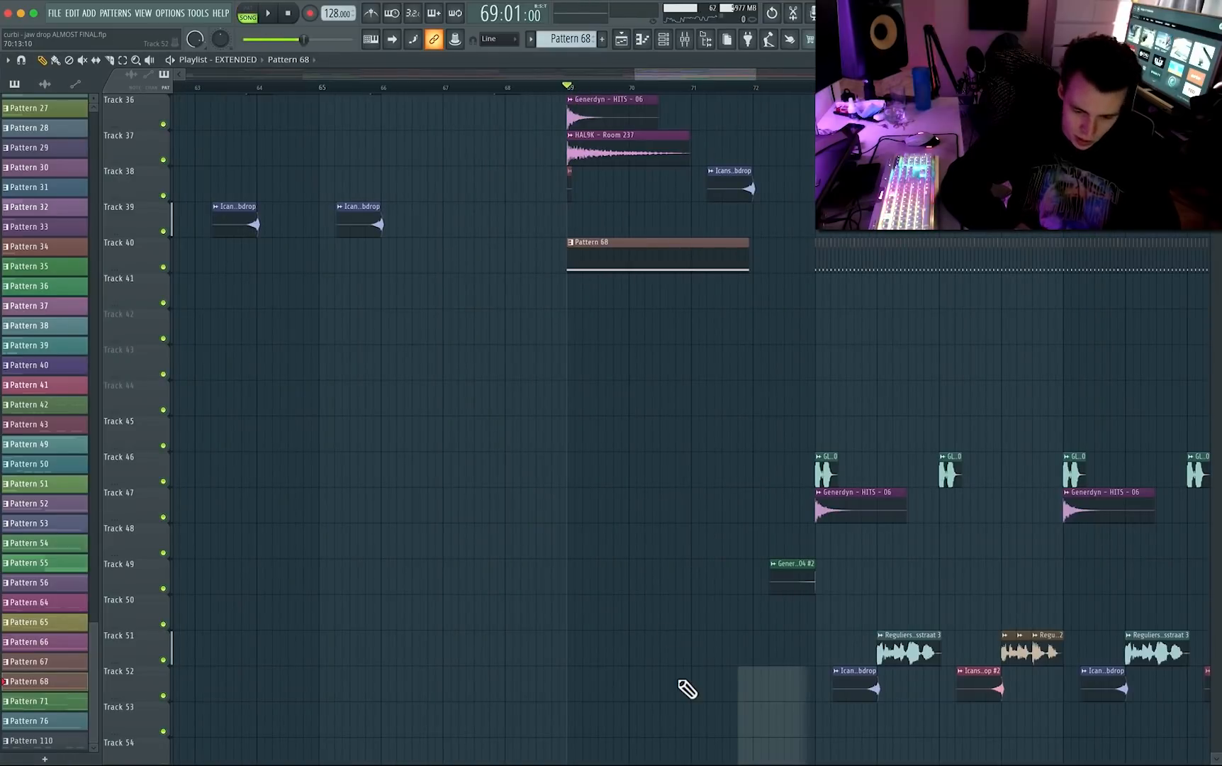
{"action": "scroll", "coordinate": [766, 488], "scroll_direction": "up", "scroll_amount": 3}
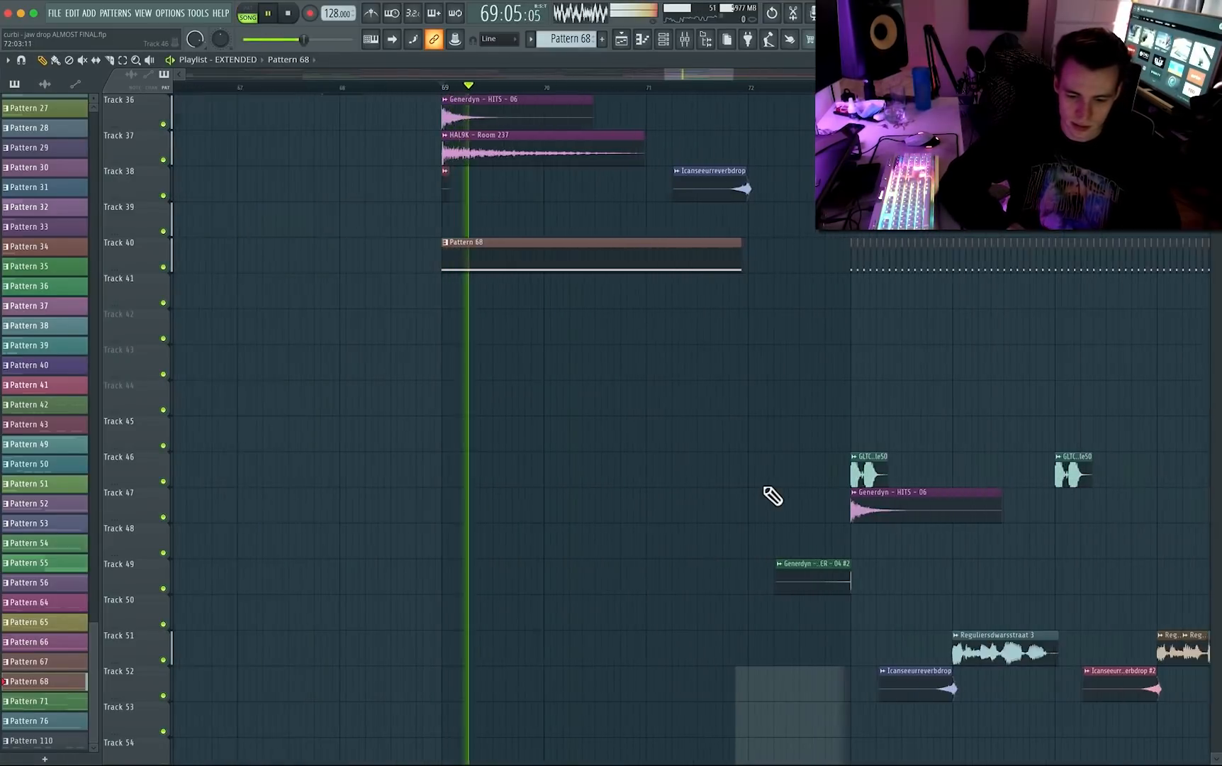
{"action": "scroll", "coordinate": [765, 488], "scroll_direction": "up", "scroll_amount": 15}
{"action": "scroll", "coordinate": [768, 475], "scroll_direction": "down", "scroll_amount": 12}
{"action": "left_click", "coordinate": [756, 89]}
{"action": "scroll", "coordinate": [885, 529], "scroll_direction": "up", "scroll_amount": 12}
{"action": "scroll", "coordinate": [886, 528], "scroll_direction": "down", "scroll_amount": 5}
{"action": "scroll", "coordinate": [886, 528], "scroll_direction": "right", "scroll_amount": 2}
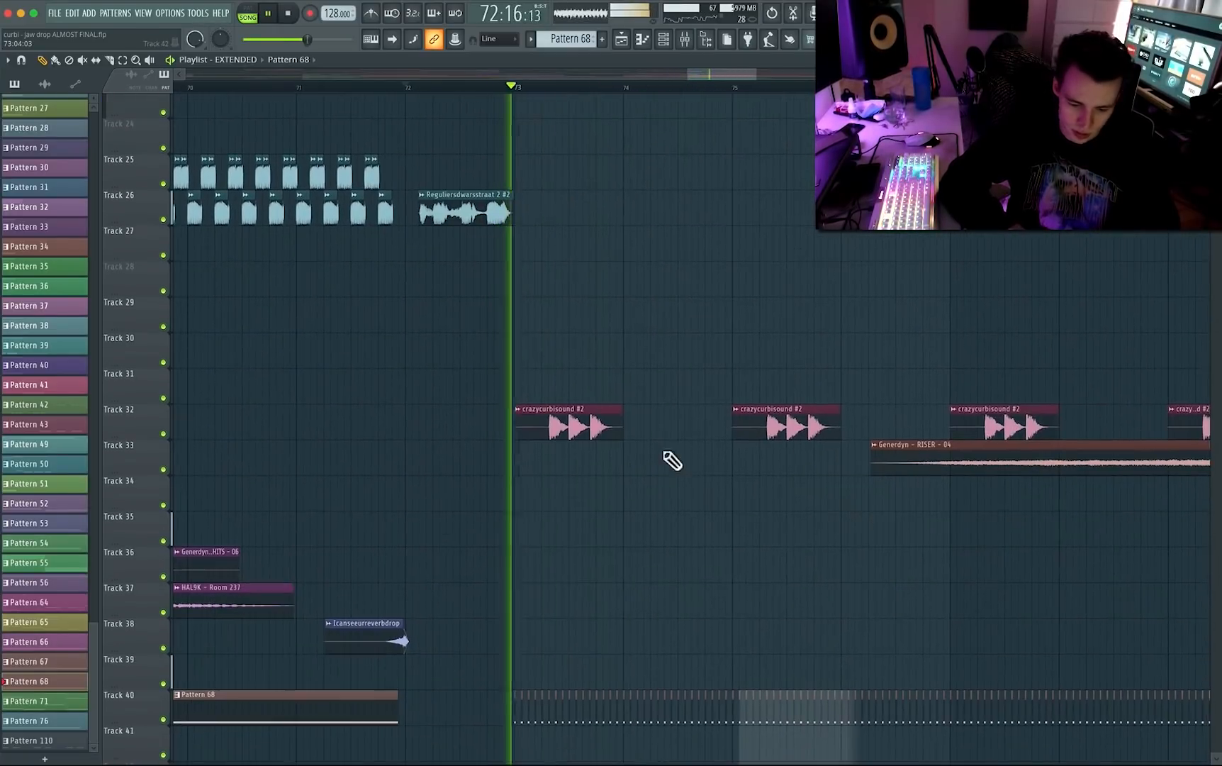
{"action": "scroll", "coordinate": [428, 446], "scroll_direction": "down", "scroll_amount": 5}
{"action": "key", "text": "space"}
Survey the section after bar 72, and play the song from bar 73 while examining the hits, vocals, risers and reverb clips.
{"action": "scroll", "coordinate": [706, 414], "scroll_direction": "up", "scroll_amount": 6}
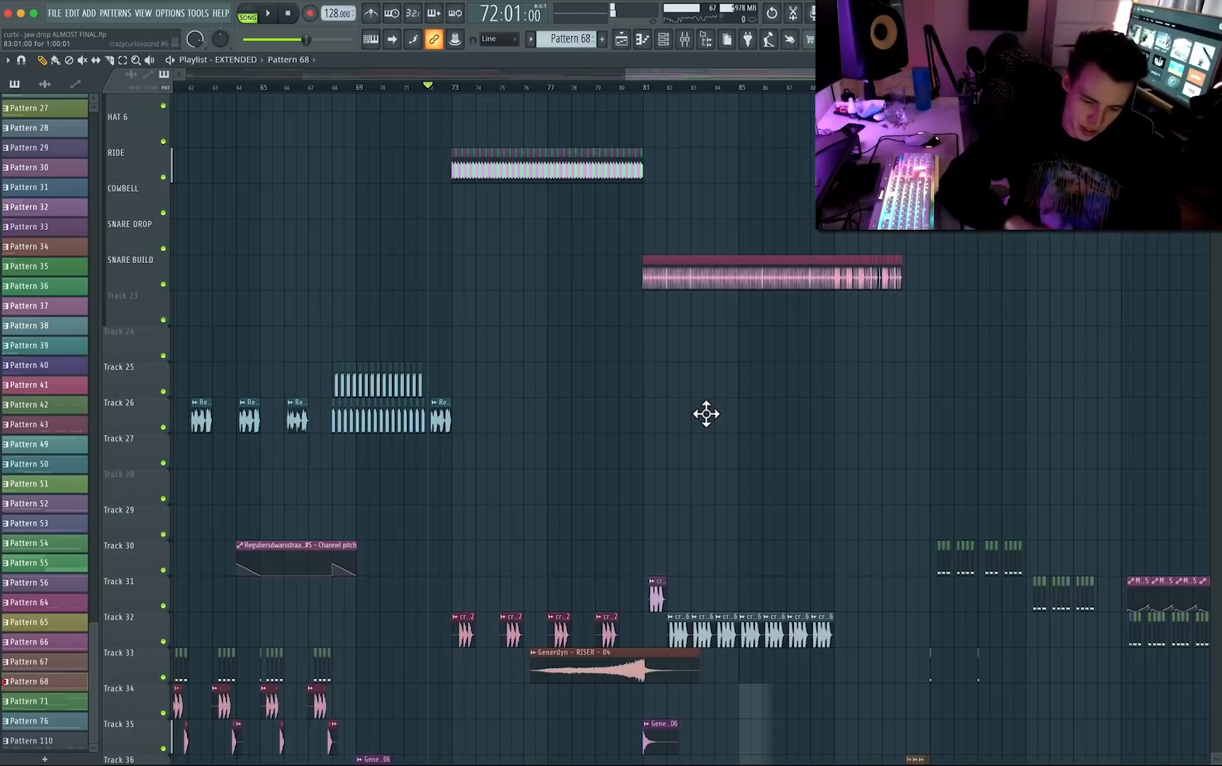
{"action": "scroll", "coordinate": [706, 414], "scroll_direction": "down", "scroll_amount": 20}
{"action": "scroll", "coordinate": [706, 413], "scroll_direction": "up", "scroll_amount": 12}
{"action": "scroll", "coordinate": [706, 414], "scroll_direction": "left", "scroll_amount": 3}
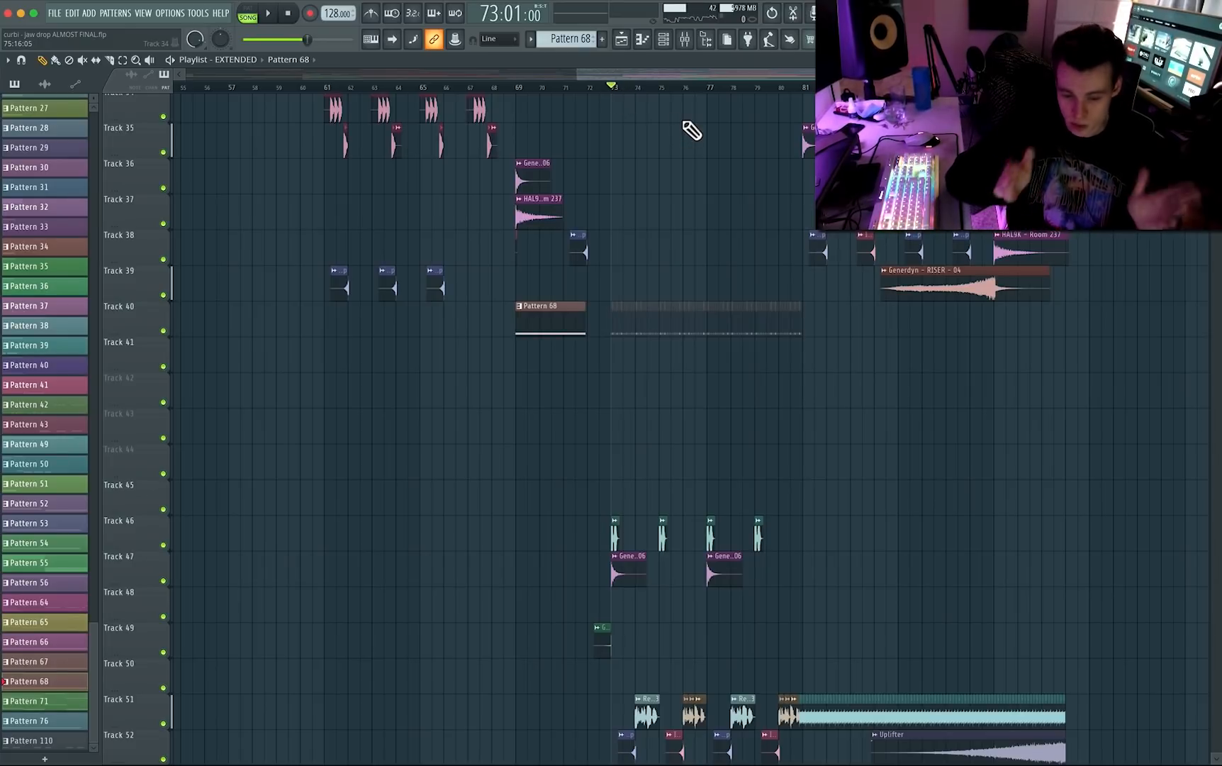
{"action": "key", "text": "space"}
{"action": "scroll", "coordinate": [753, 221], "scroll_direction": "down", "scroll_amount": 15}
{"action": "scroll", "coordinate": [879, 296], "scroll_direction": "up", "scroll_amount": 8}
{"action": "scroll", "coordinate": [876, 406], "scroll_direction": "up", "scroll_amount": 5}
{"action": "scroll", "coordinate": [876, 407], "scroll_direction": "up", "scroll_amount": 3}
{"action": "scroll", "coordinate": [877, 406], "scroll_direction": "up", "scroll_amount": 2}
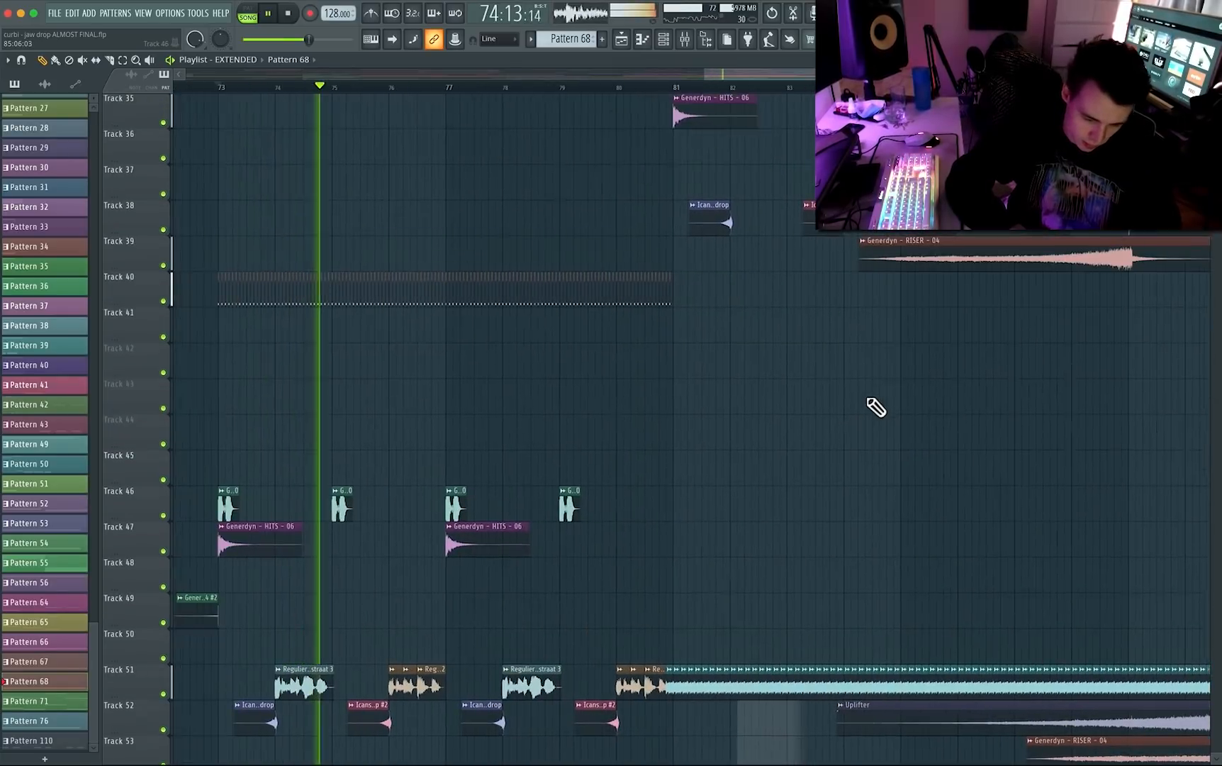
{"action": "scroll", "coordinate": [737, 581], "scroll_direction": "up", "scroll_amount": 2}
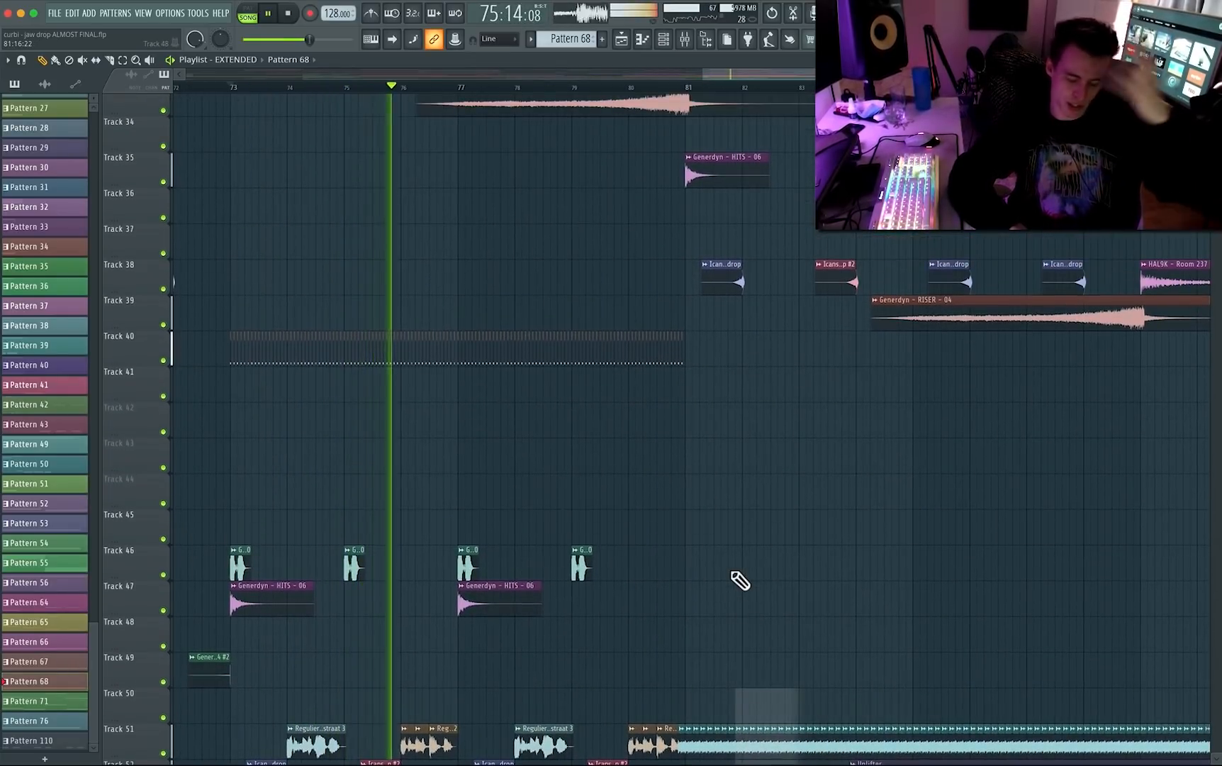
Follow the playback to bar 80, examine the clap, hat, ride and snare build tracks, and stop the song.
{"action": "scroll", "coordinate": [638, 290], "scroll_direction": "up", "scroll_amount": 20}
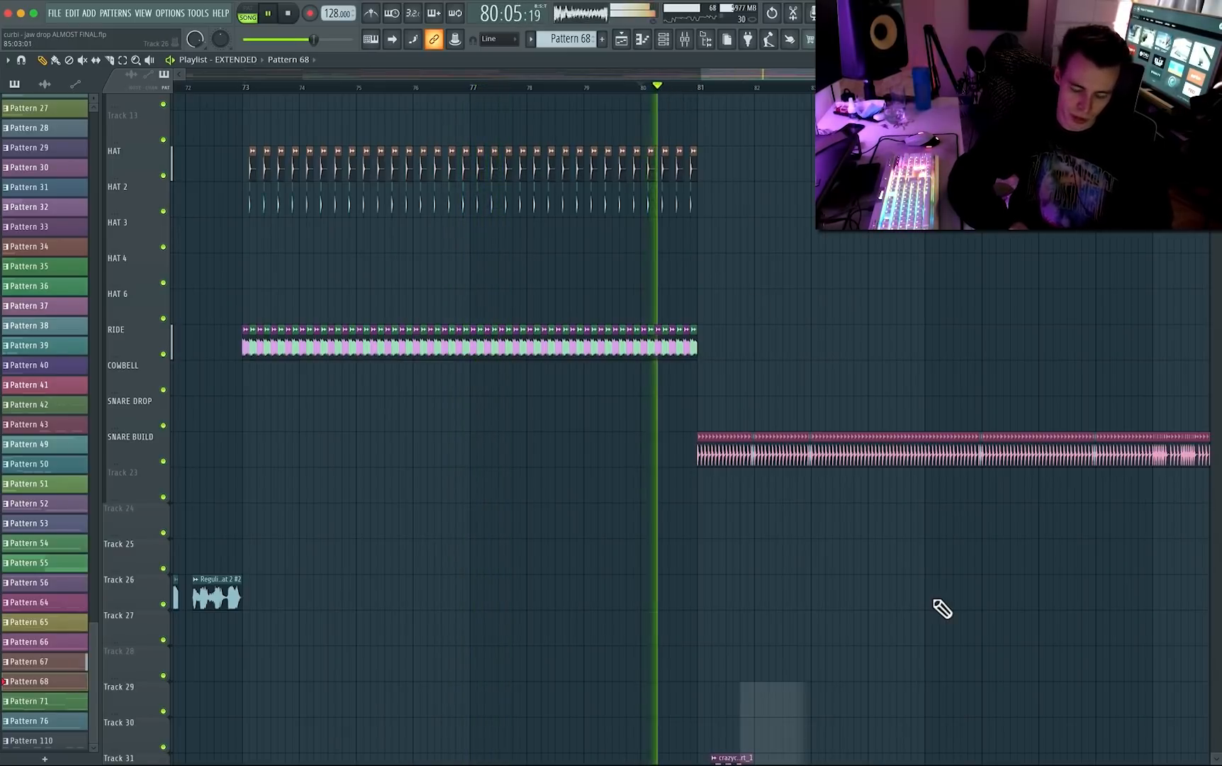
{"action": "scroll", "coordinate": [494, 535], "scroll_direction": "right", "scroll_amount": 4}
{"action": "scroll", "coordinate": [494, 535], "scroll_direction": "up", "scroll_amount": 3}
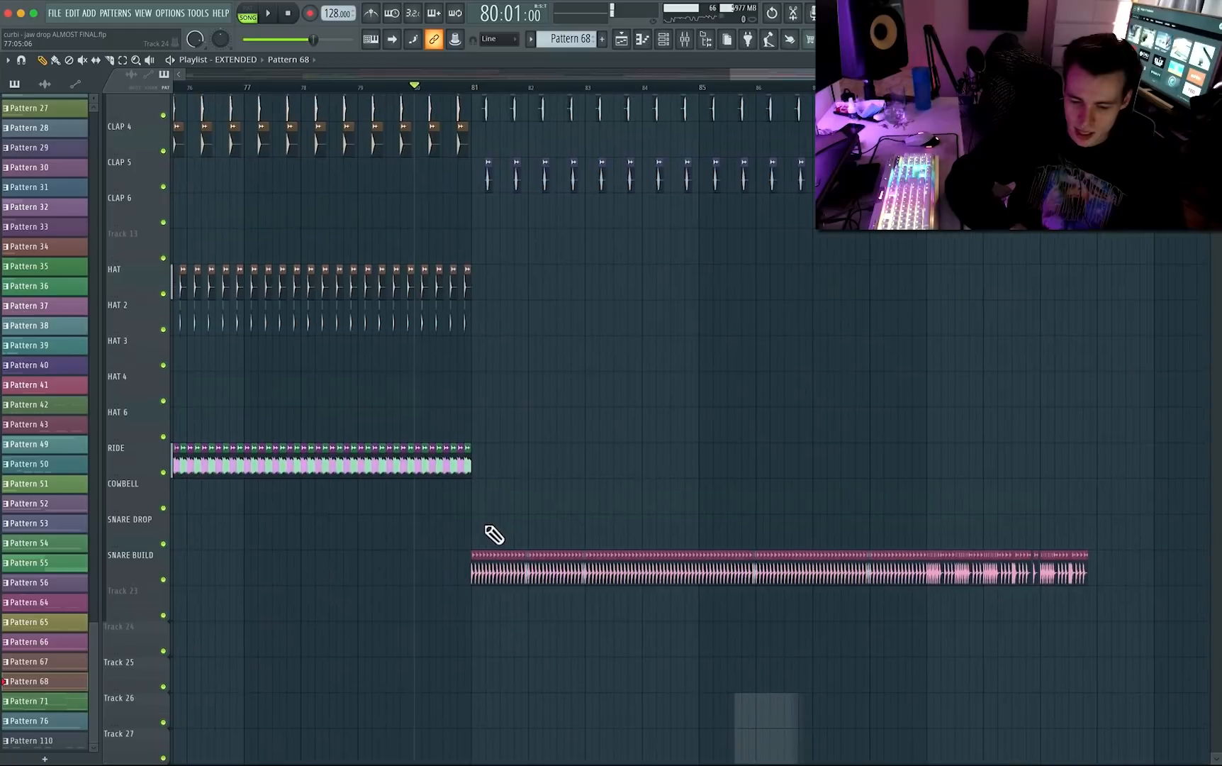
Set the playback start to bar 81 and examine the build's crazycurbisound, riser, impact, reverb and snare build clips.
{"action": "left_click", "coordinate": [485, 91]}
{"action": "scroll", "coordinate": [667, 612], "scroll_direction": "down", "scroll_amount": 19}
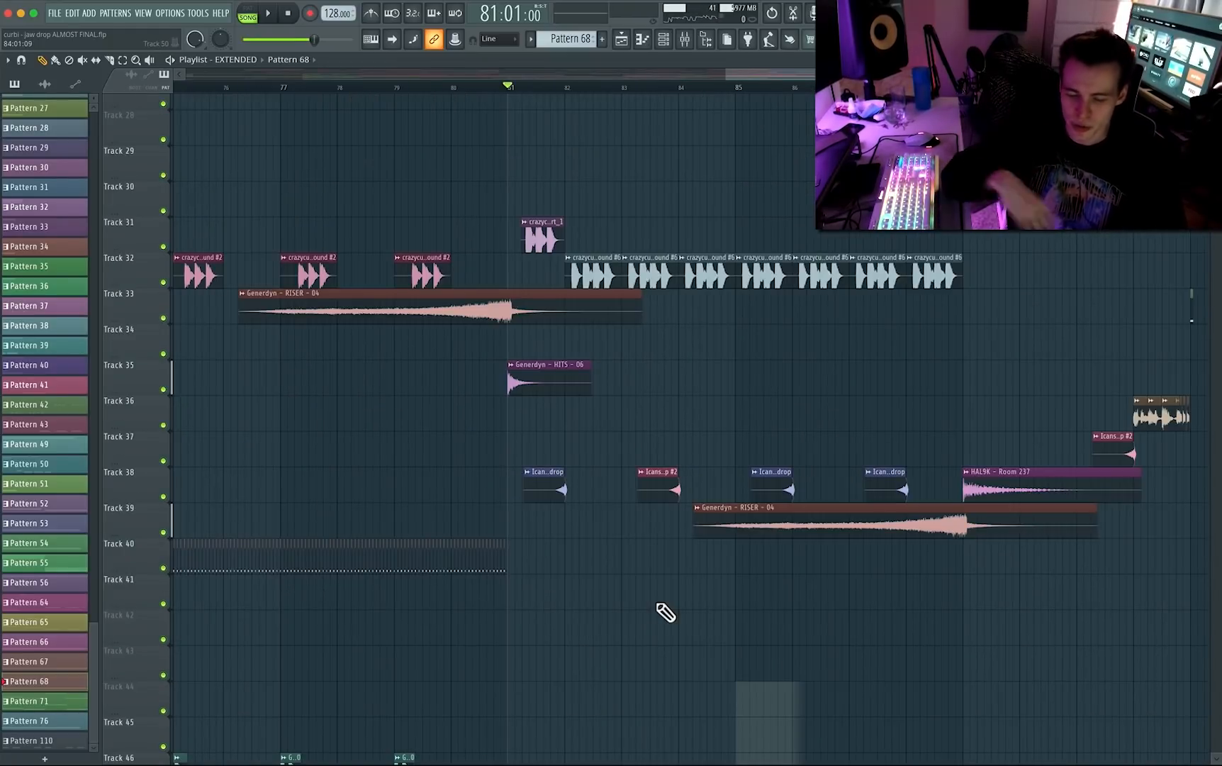
{"action": "scroll", "coordinate": [666, 612], "scroll_direction": "down", "scroll_amount": 5}
{"action": "left_click_drag", "start_coordinate": [993, 597], "coordinate": [1004, 537]}
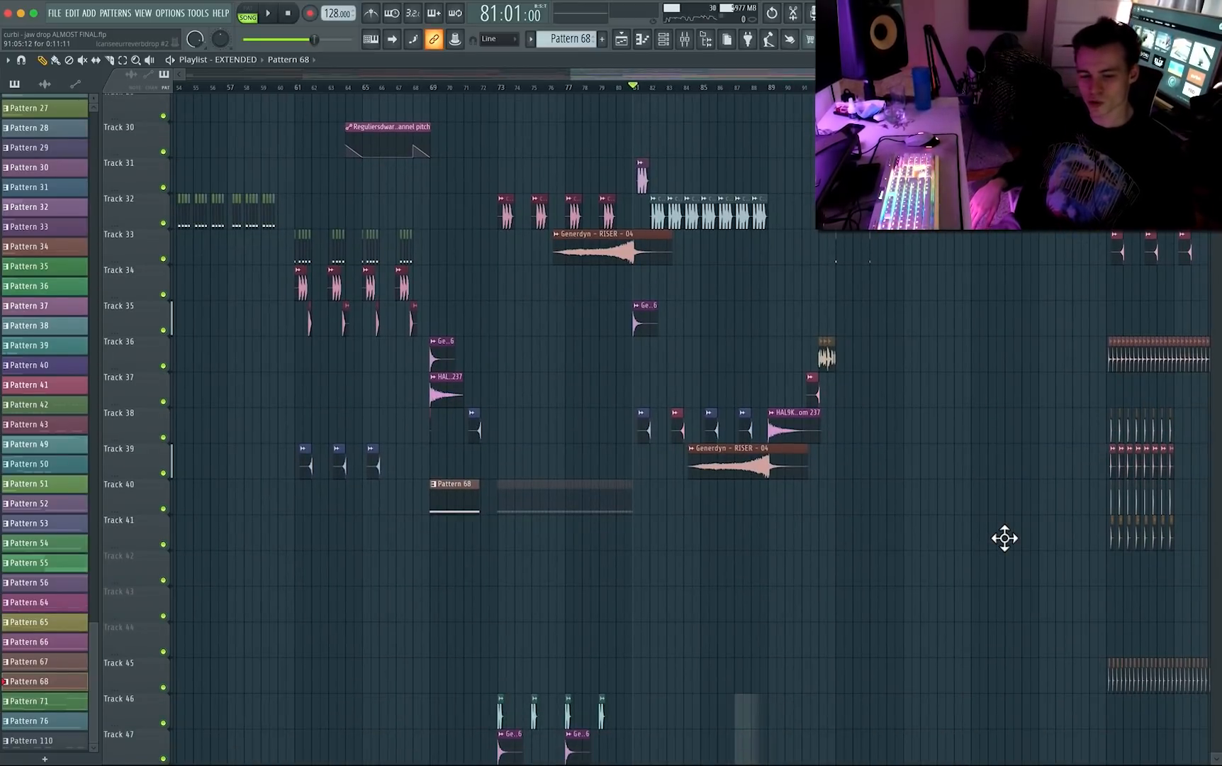
{"action": "scroll", "coordinate": [854, 511], "scroll_direction": "up", "scroll_amount": 11}
{"action": "scroll", "coordinate": [715, 491], "scroll_direction": "up", "scroll_amount": 5}
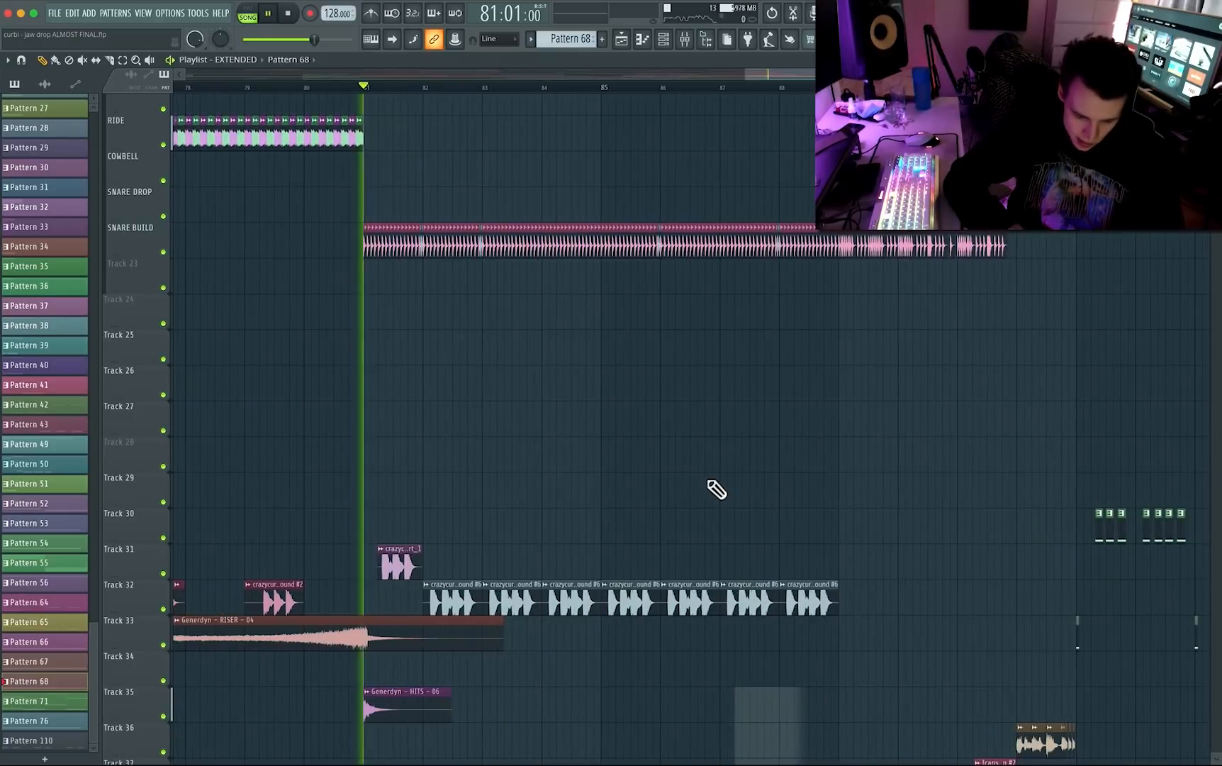
Play the song from bar 81 and examine the build's crazycurbisound, riser, uplifter and chopped vocal clips through bar 85.
{"action": "key", "text": "space"}
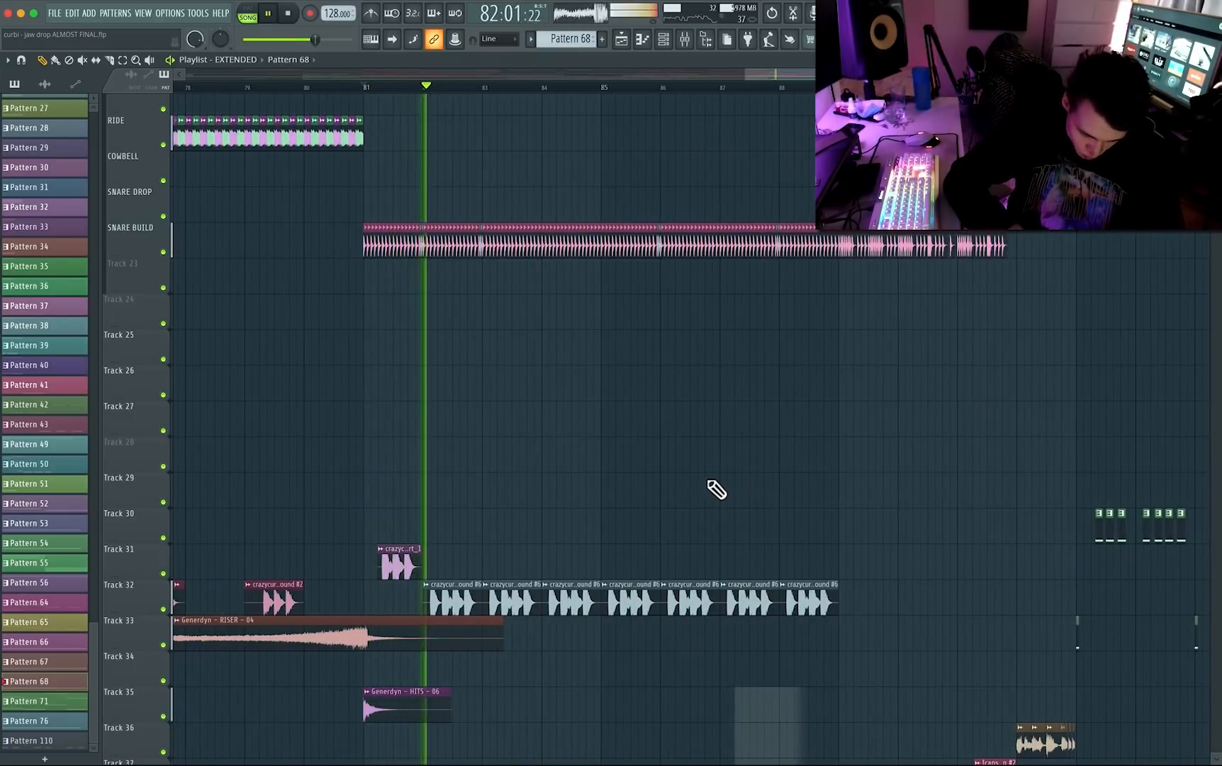
{"action": "scroll", "coordinate": [674, 460], "scroll_direction": "down", "scroll_amount": 8}
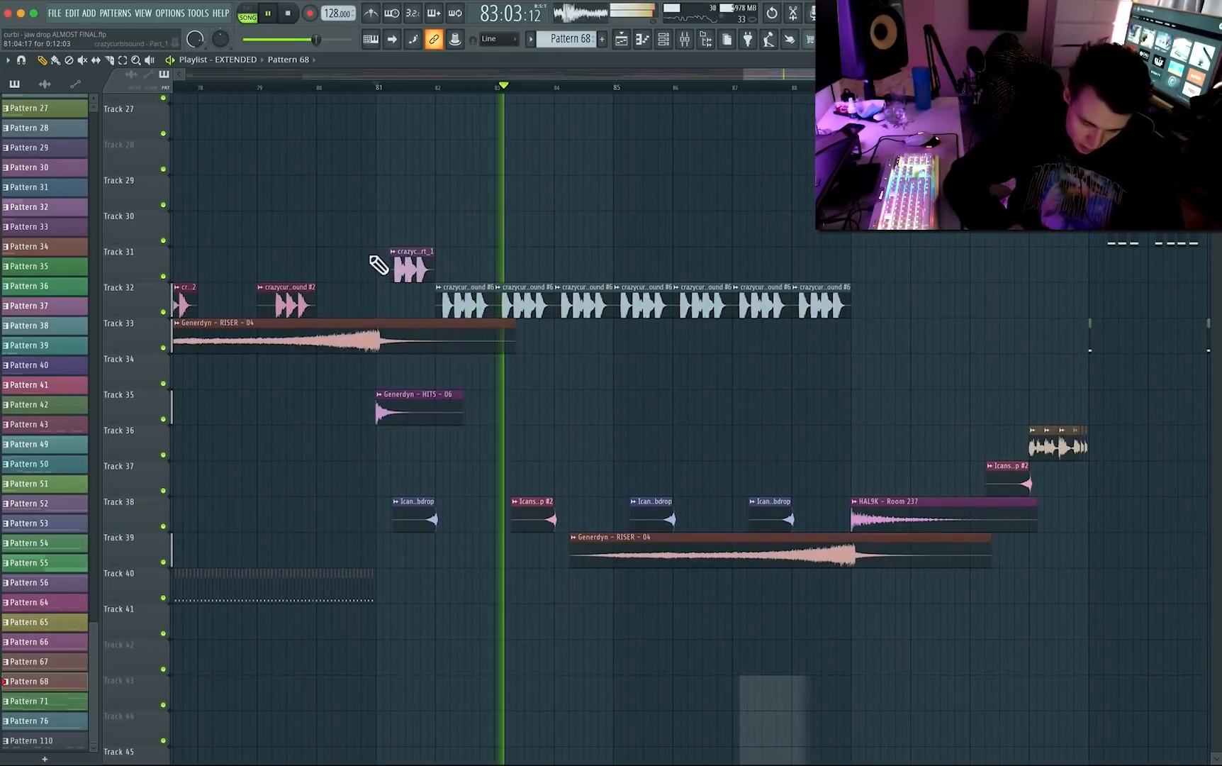
{"action": "scroll", "coordinate": [991, 404], "scroll_direction": "down", "scroll_amount": 8}
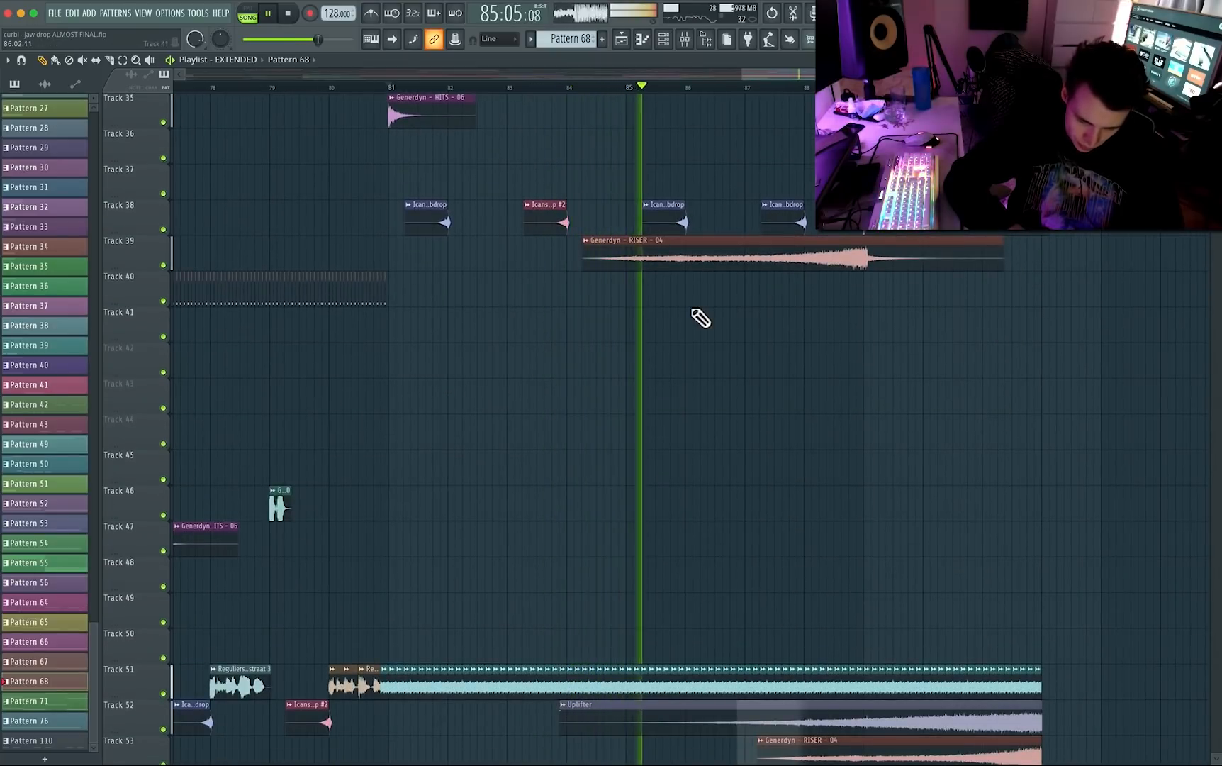
{"action": "scroll", "coordinate": [700, 319], "scroll_direction": "down", "scroll_amount": 7}
{"action": "scroll", "coordinate": [700, 318], "scroll_direction": "right", "scroll_amount": 3}
Follow the build's playback from bar 85 to 88, examining the clap, snare build, crazycurbisound, riser and uplifter tracks.
{"action": "scroll", "coordinate": [700, 319], "scroll_direction": "up", "scroll_amount": 20}
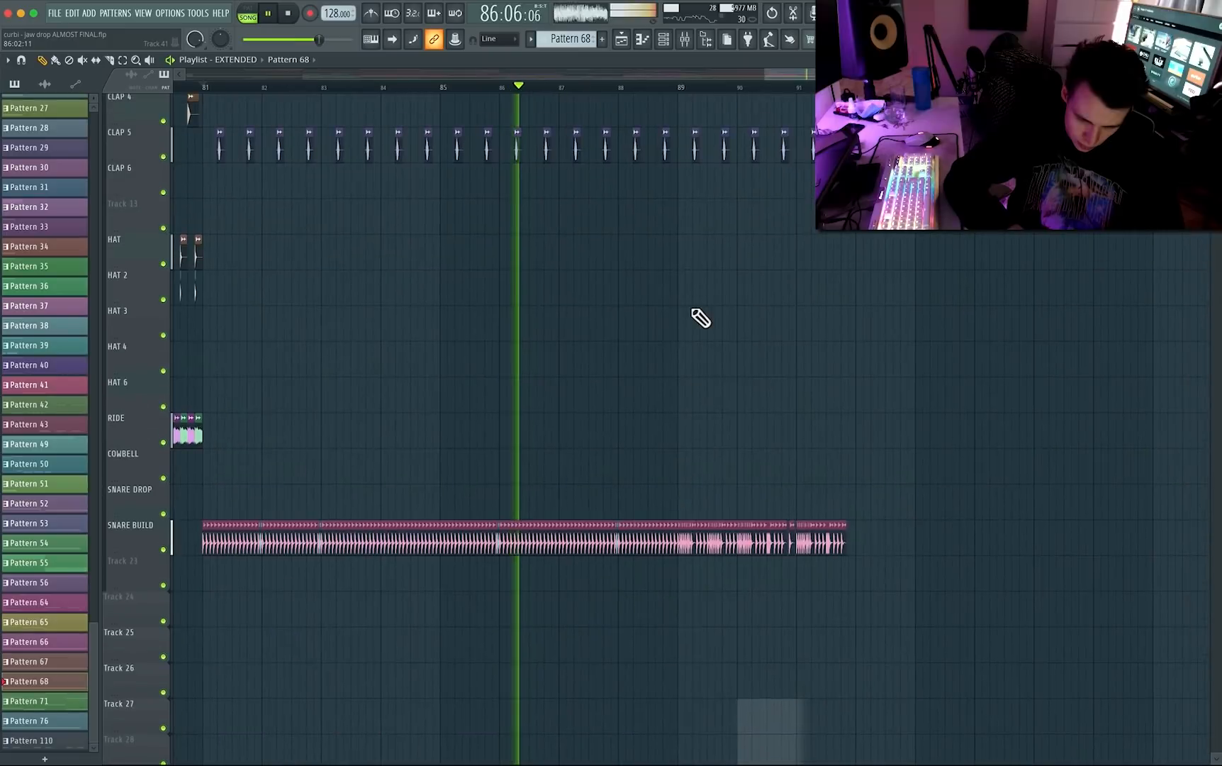
{"action": "scroll", "coordinate": [701, 318], "scroll_direction": "down", "scroll_amount": 19}
{"action": "scroll", "coordinate": [742, 415], "scroll_direction": "up", "scroll_amount": 11}
{"action": "scroll", "coordinate": [742, 415], "scroll_direction": "down", "scroll_amount": 18}
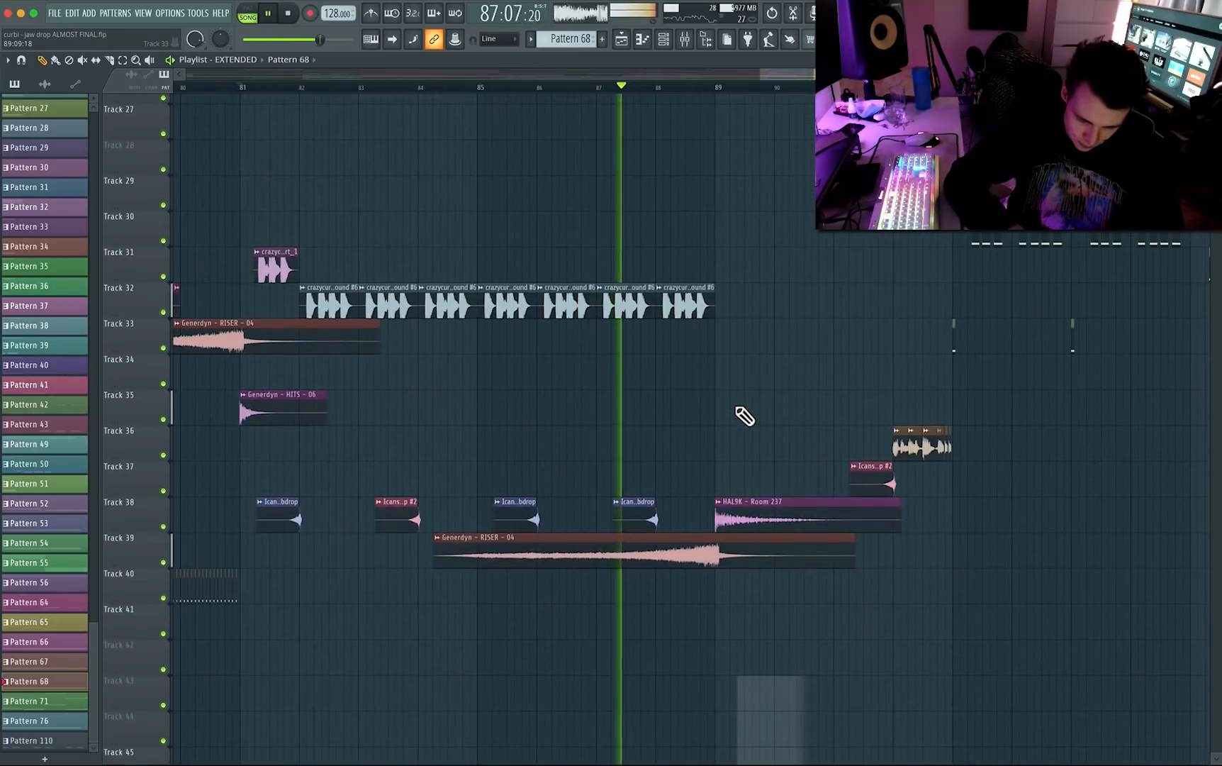
{"action": "scroll", "coordinate": [673, 392], "scroll_direction": "down", "scroll_amount": 15}
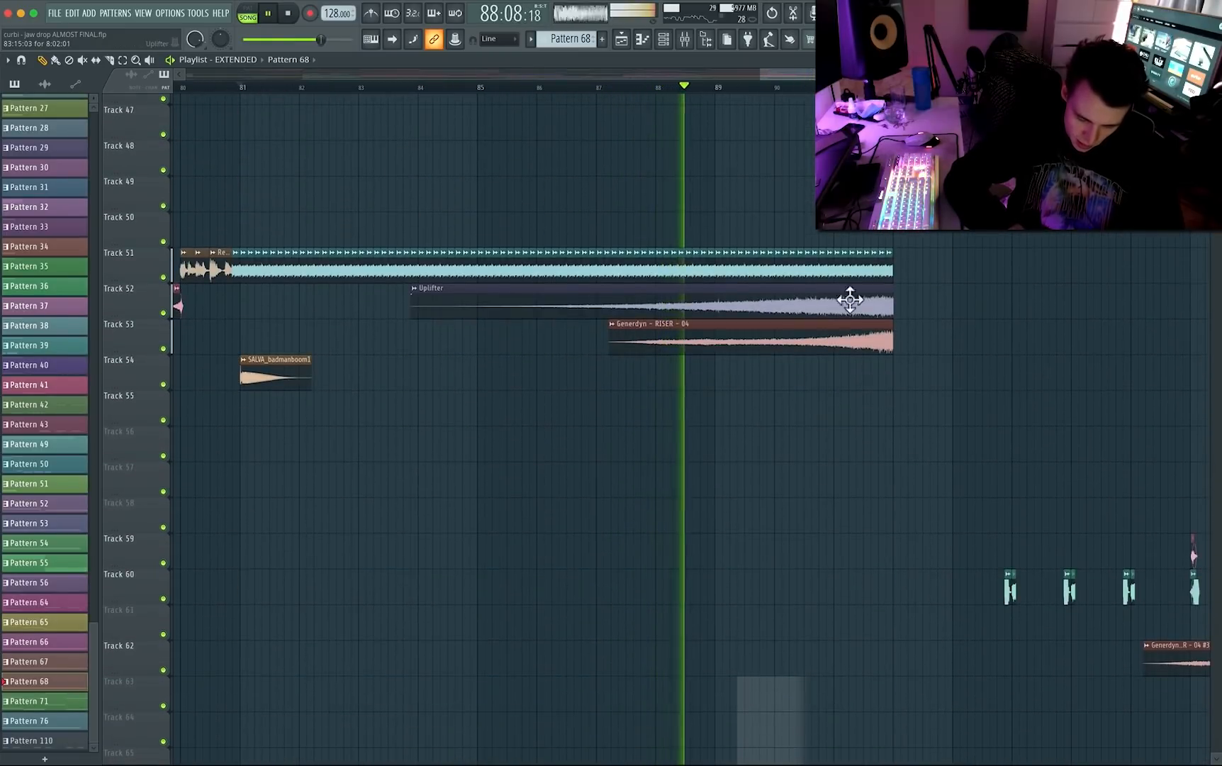
Follow the build through bar 91, examining the snare build, reverb and vocal clips up to the drop, and stop the song.
{"action": "scroll", "coordinate": [777, 307], "scroll_direction": "up", "scroll_amount": 20}
{"action": "scroll", "coordinate": [778, 306], "scroll_direction": "right", "scroll_amount": 3}
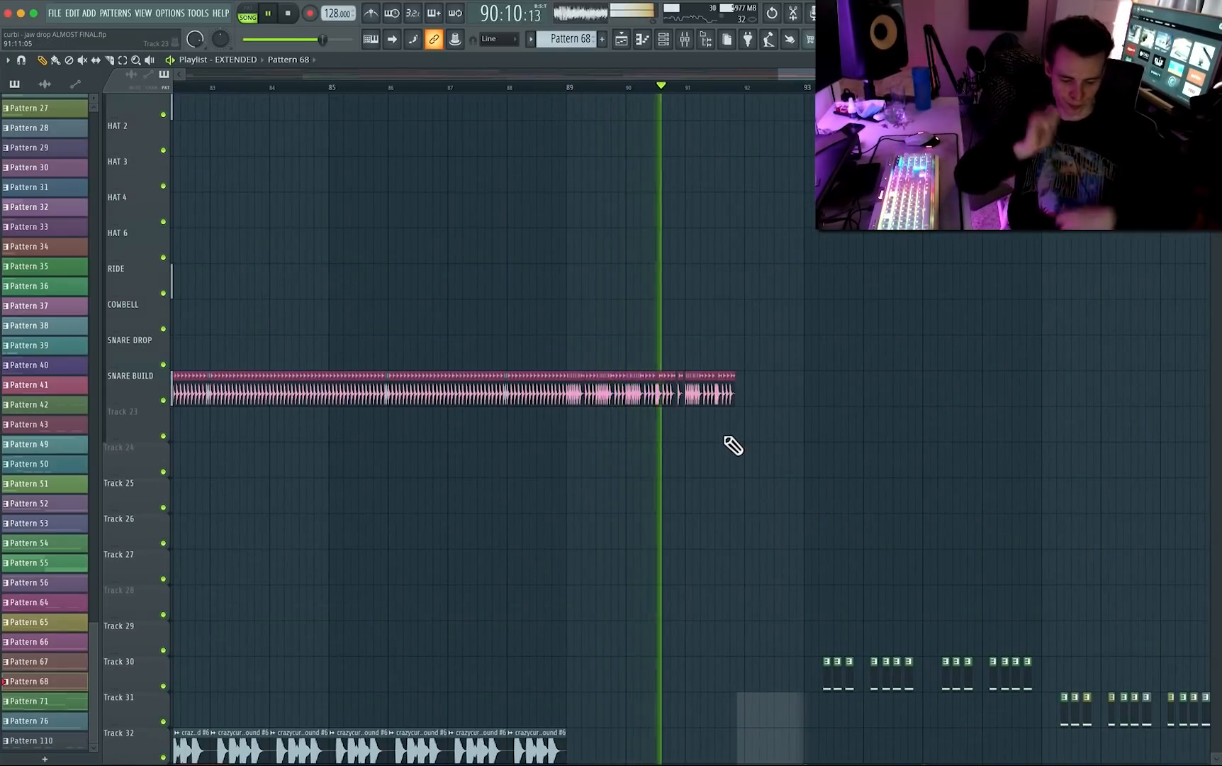
{"action": "scroll", "coordinate": [614, 585], "scroll_direction": "down", "scroll_amount": 20}
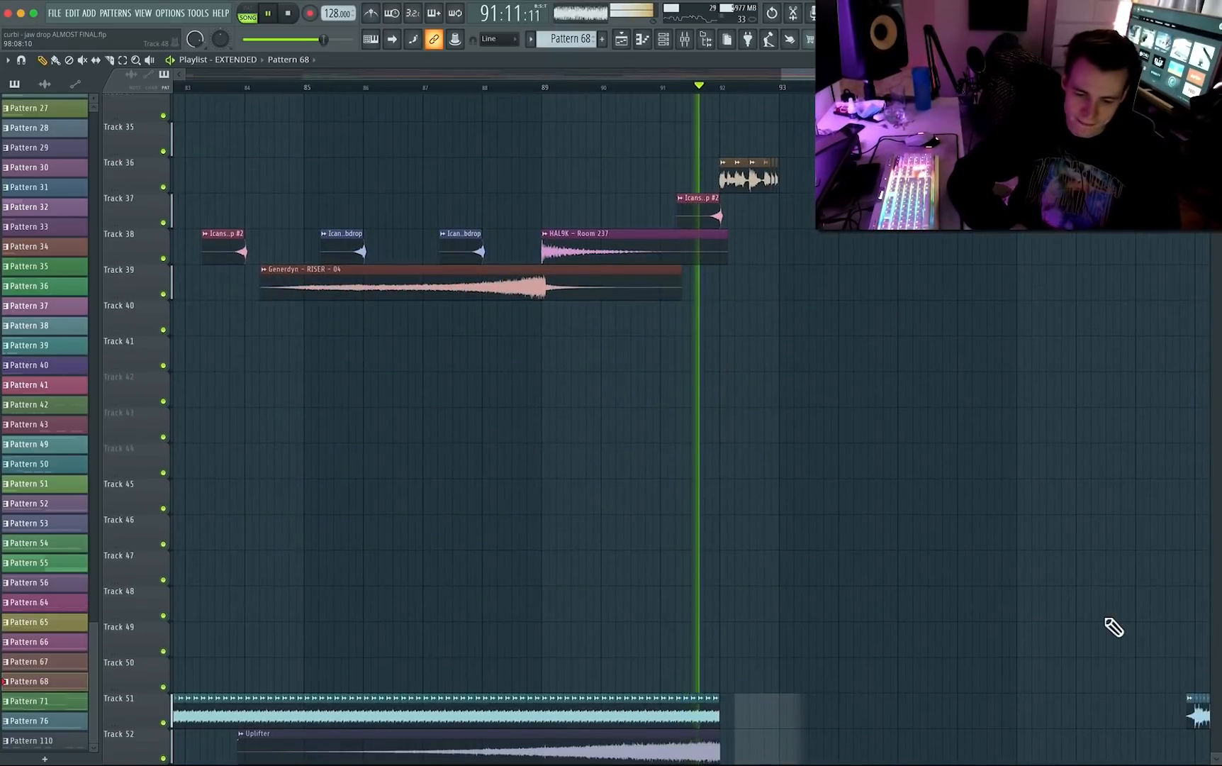
{"action": "scroll", "coordinate": [1111, 627], "scroll_direction": "up", "scroll_amount": 10}
{"action": "scroll", "coordinate": [973, 494], "scroll_direction": "up", "scroll_amount": 3}
{"action": "scroll", "coordinate": [525, 499], "scroll_direction": "up", "scroll_amount": 17}
{"action": "scroll", "coordinate": [525, 498], "scroll_direction": "up", "scroll_amount": 6}
{"action": "key", "text": "space"}
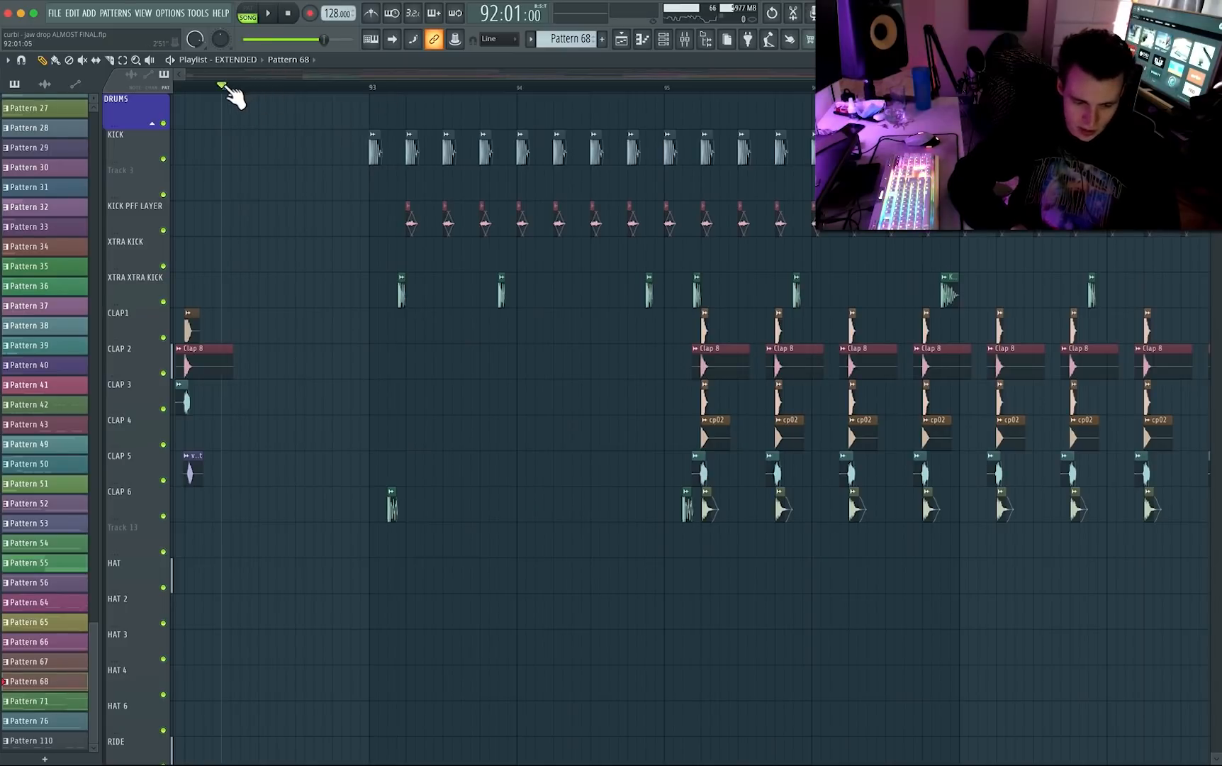
Play the transition into the drop from bar 91 and examine the drum and clap tracks after it.
{"action": "scroll", "coordinate": [933, 437], "scroll_direction": "down", "scroll_amount": 5}
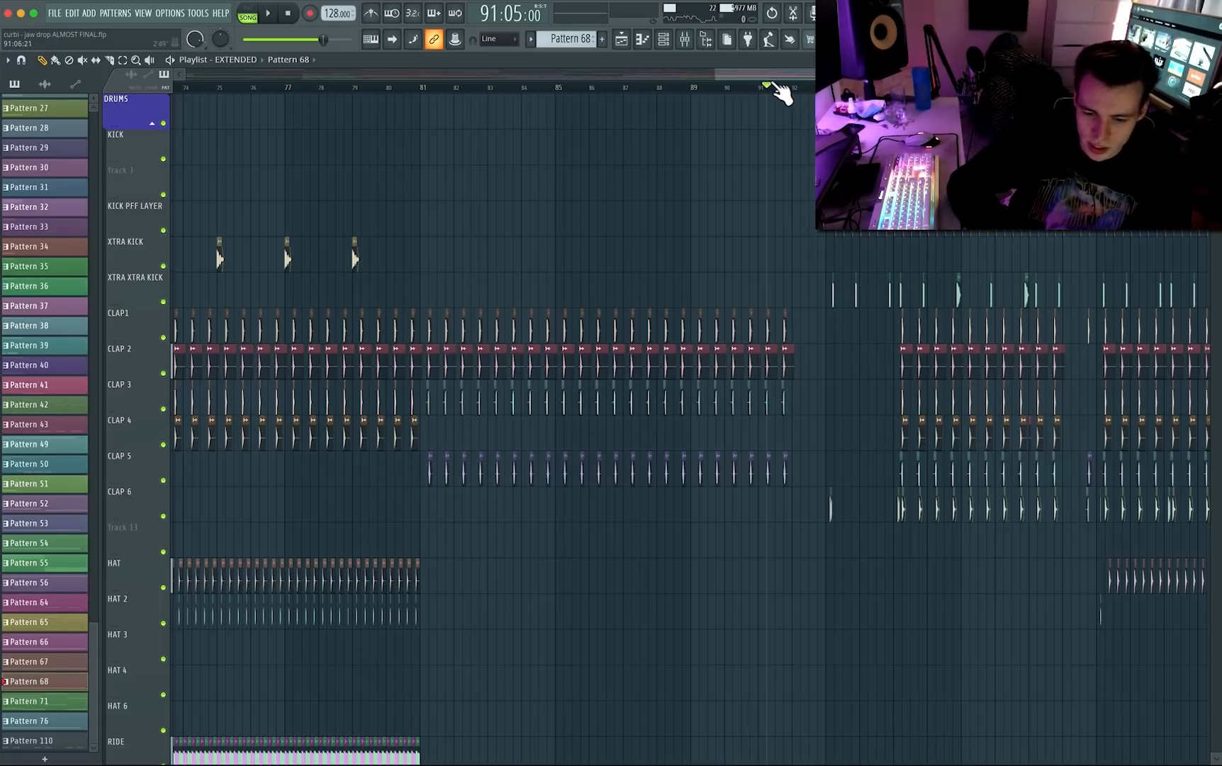
{"action": "key", "text": "space"}
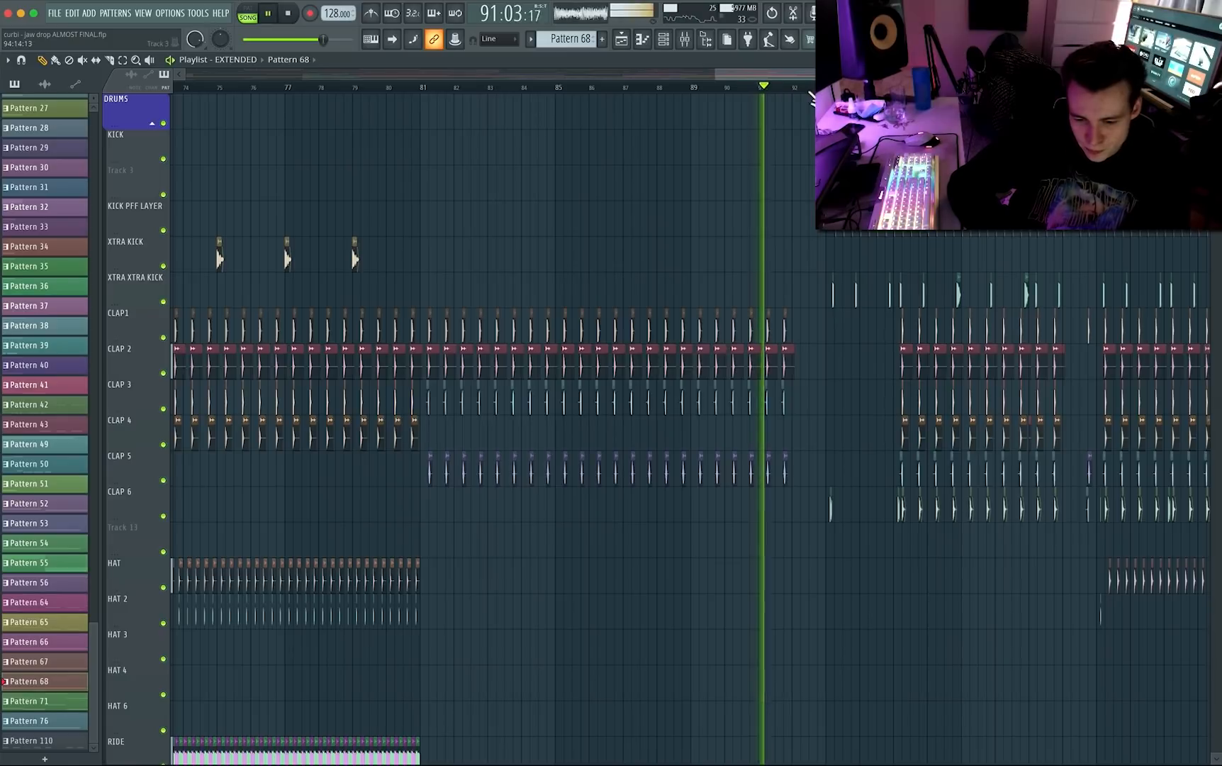
{"action": "scroll", "coordinate": [868, 296], "scroll_direction": "down", "scroll_amount": 5}
{"action": "scroll", "coordinate": [868, 297], "scroll_direction": "up", "scroll_amount": 3}
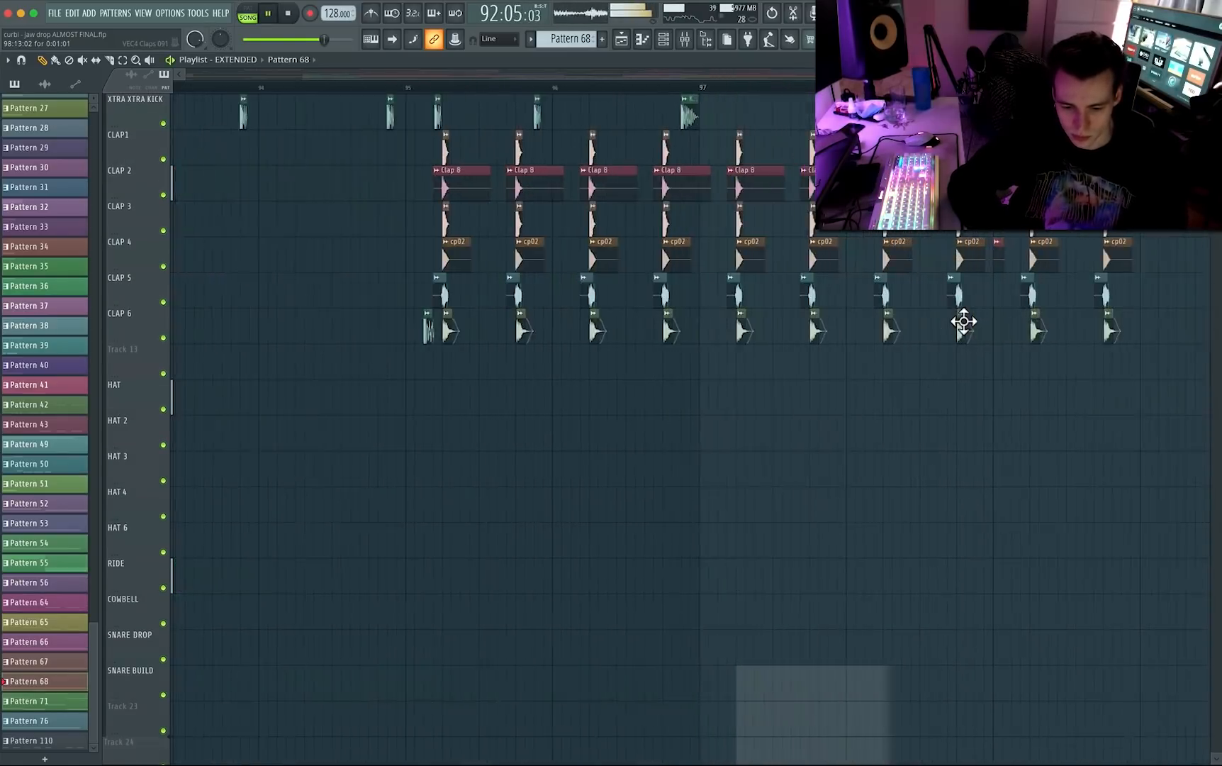
Stop the song, set the playback start to bar 93, and inspect the KRNE_Kink_Kick #2 sample on the CLAP 6 track.
{"action": "scroll", "coordinate": [963, 322], "scroll_direction": "up", "scroll_amount": 5}
{"action": "key", "text": "space"}
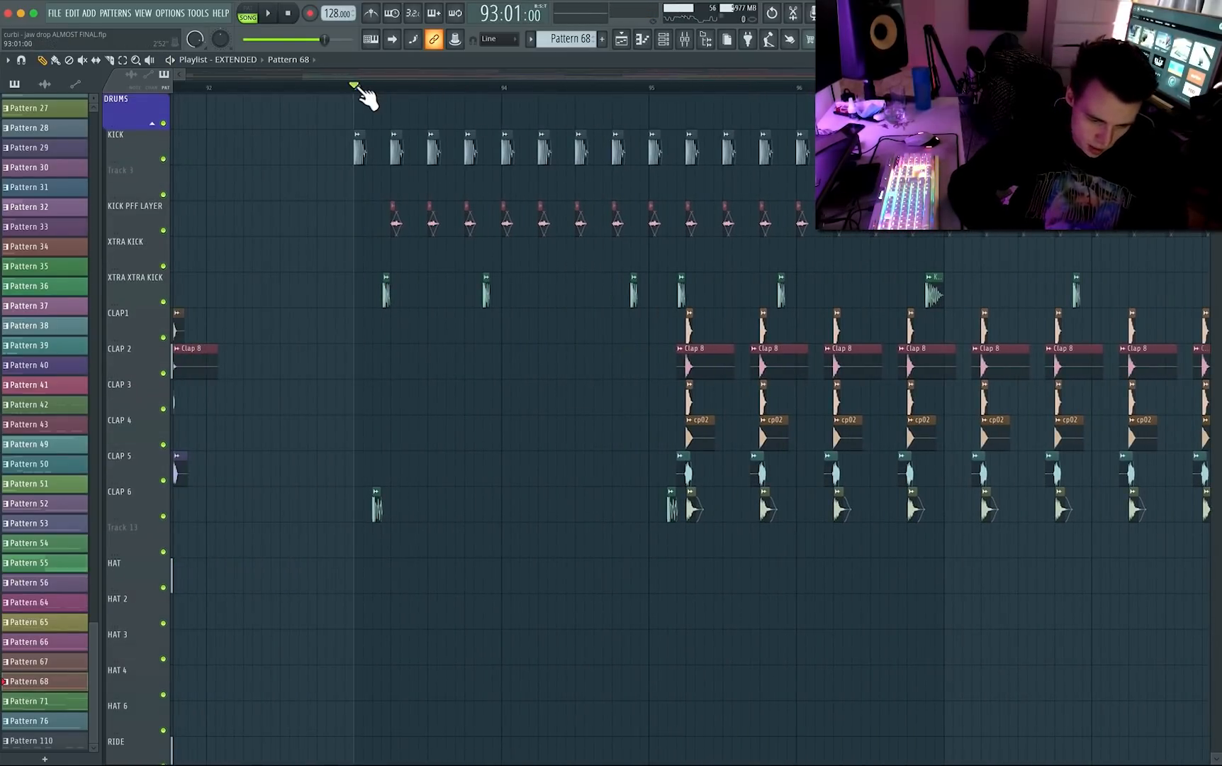
{"action": "double_click", "coordinate": [380, 511]}
{"action": "left_click", "coordinate": [423, 135]}
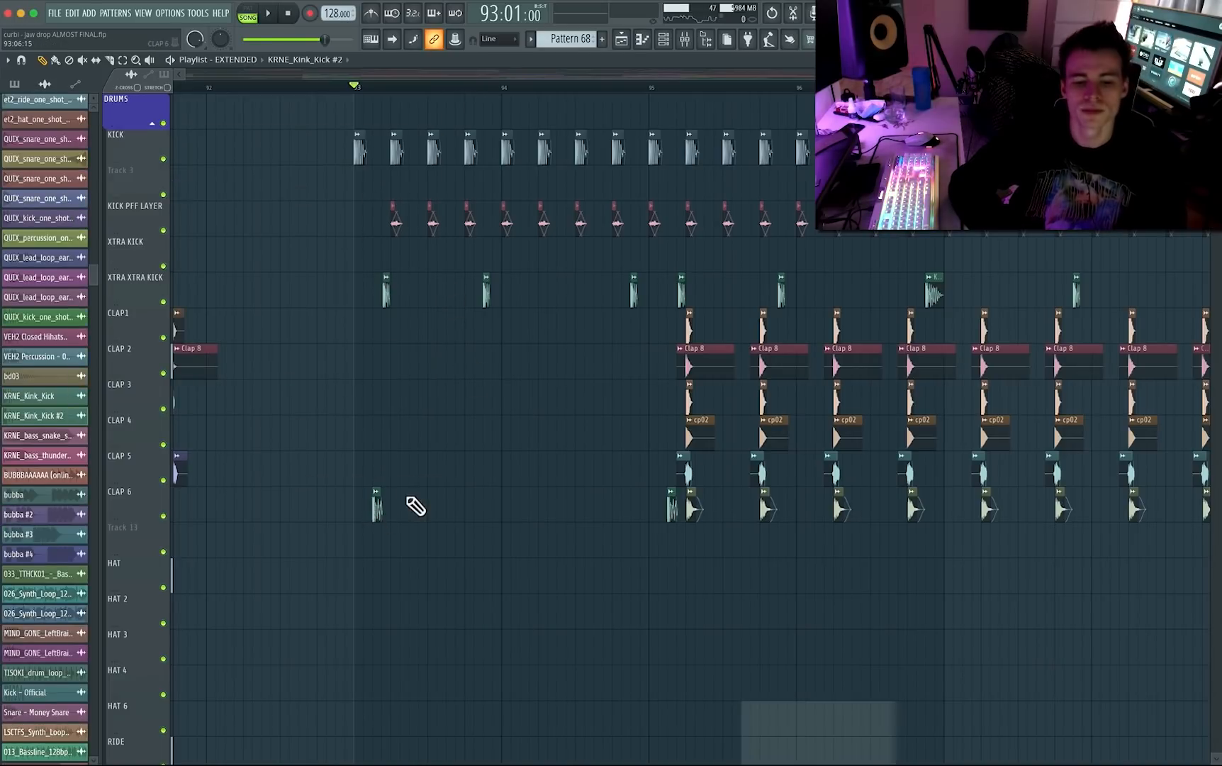
Find the synth pattern clips on Track 30 after bar 93 and open Pattern 15 in the channel rack and piano roll.
{"action": "scroll", "coordinate": [414, 504], "scroll_direction": "down", "scroll_amount": 8}
{"action": "scroll", "coordinate": [449, 233], "scroll_direction": "left", "scroll_amount": 1}
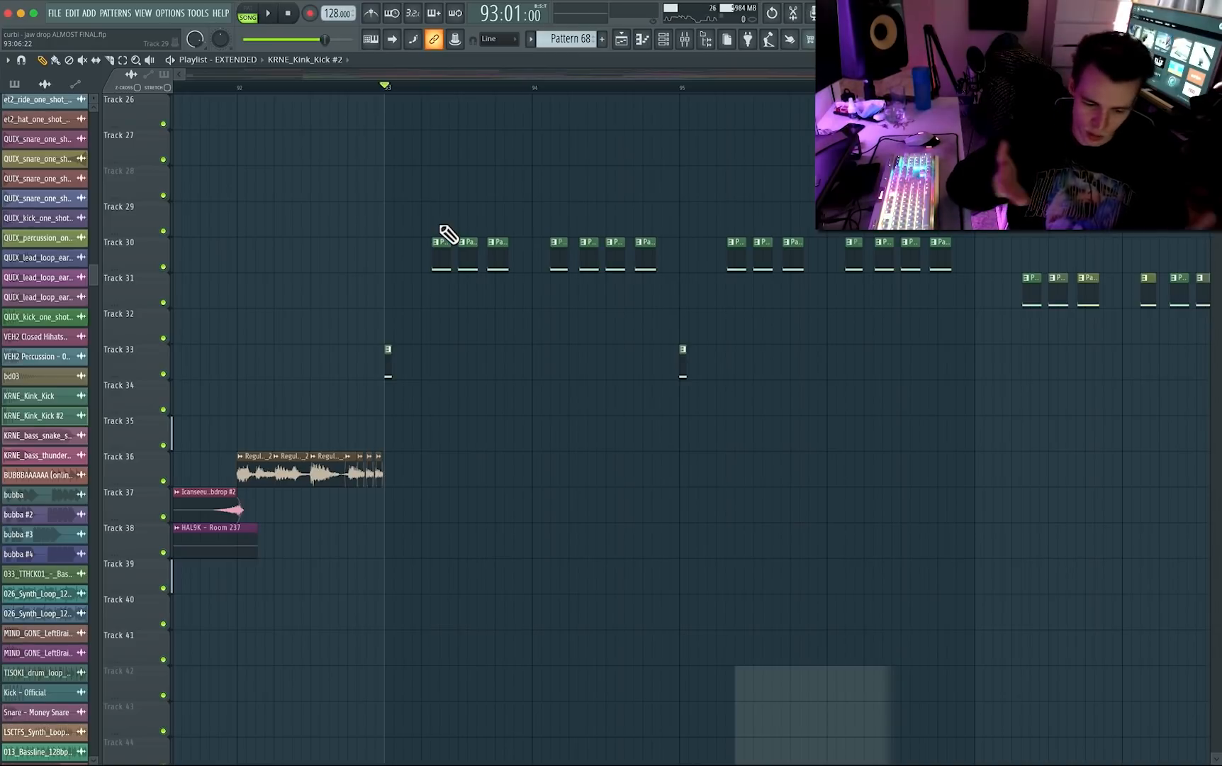
{"action": "key", "text": "space"}
{"action": "scroll", "coordinate": [441, 228], "scroll_direction": "up", "scroll_amount": 4}
{"action": "left_click", "coordinate": [365, 252]}
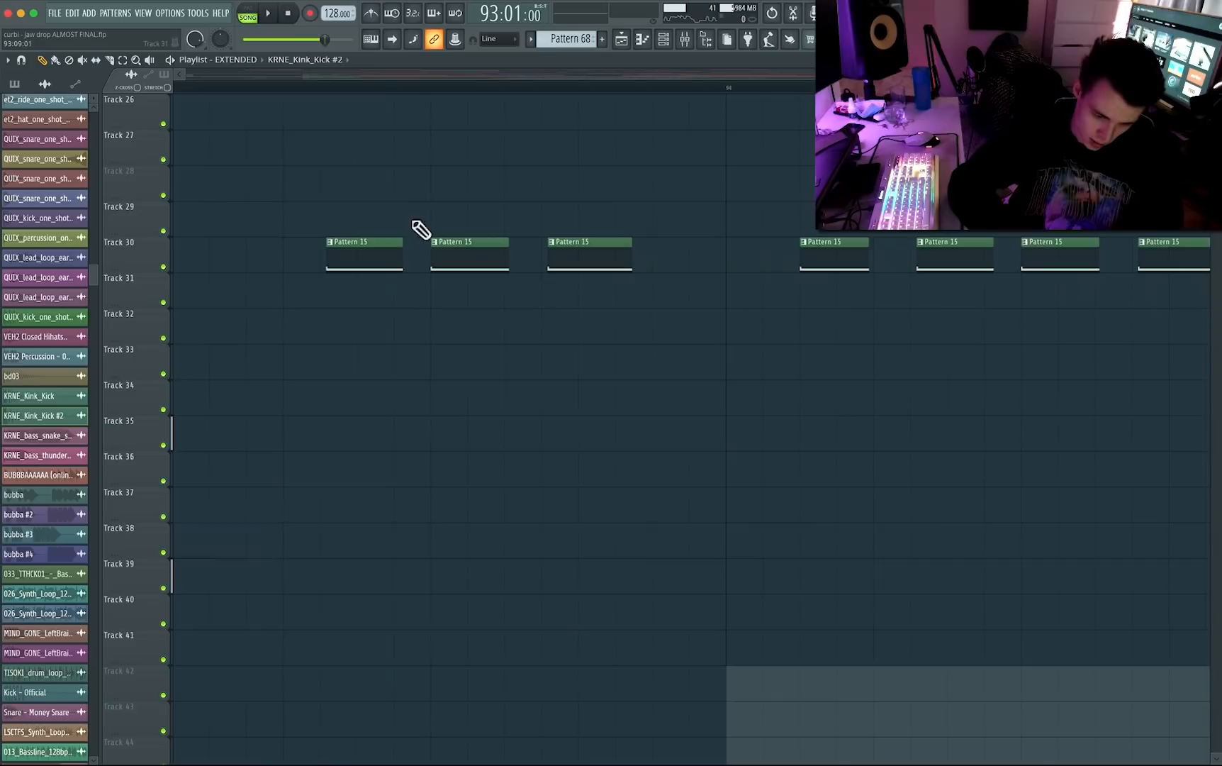
{"action": "left_click", "coordinate": [293, 89]}
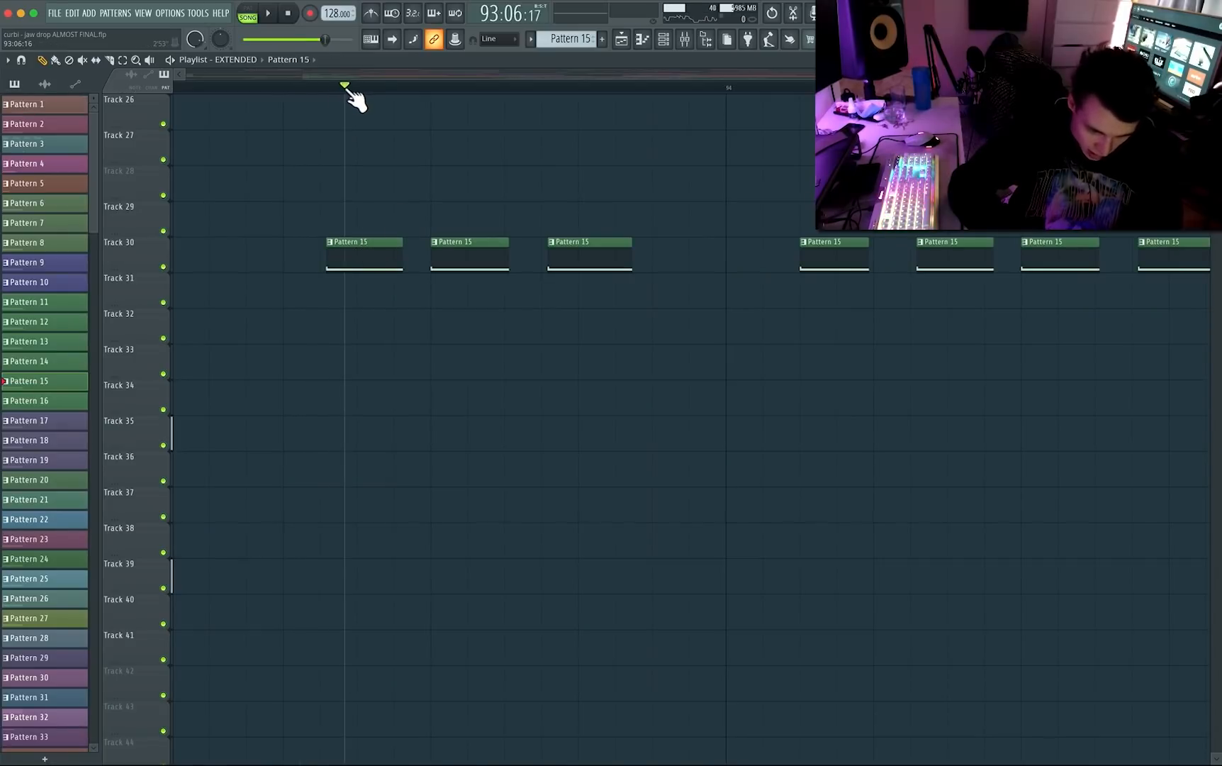
{"action": "double_click", "coordinate": [368, 265]}
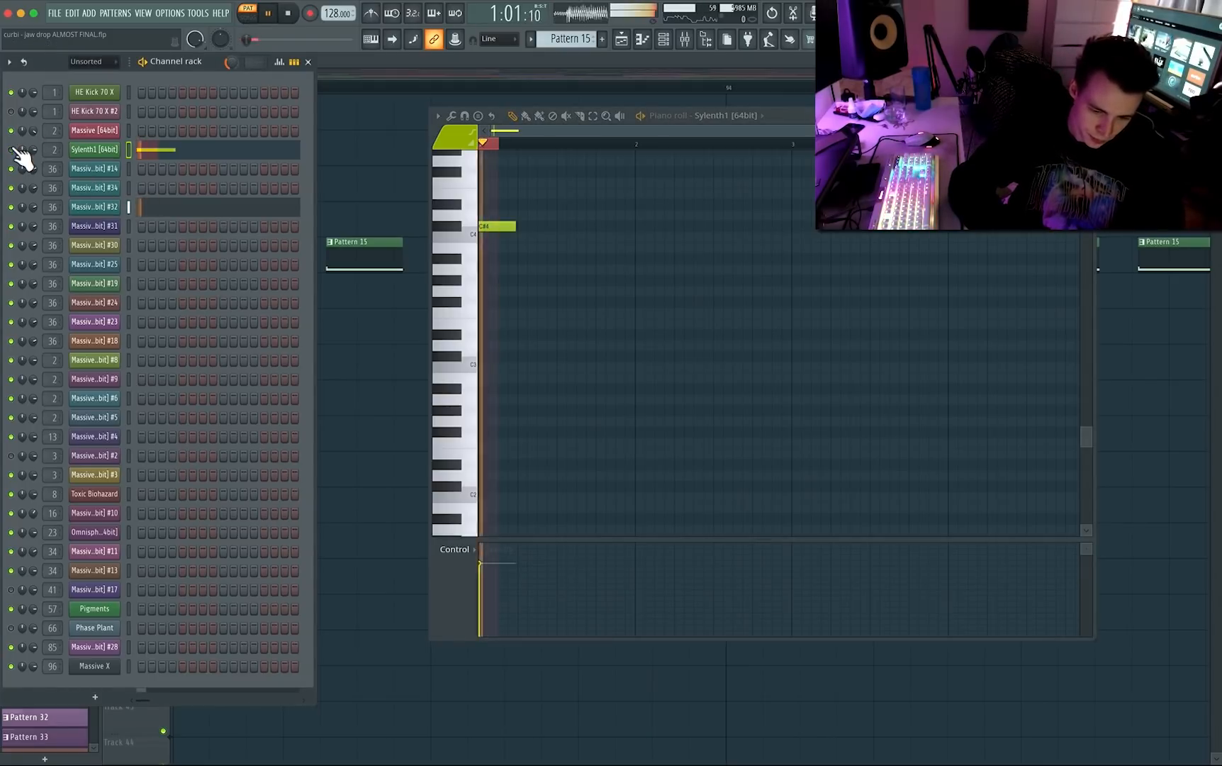
Play Pattern 15 and examine the effect chains of the Massive mixer track 36 and the Insert 43 it feeds.
{"action": "double_click", "coordinate": [54, 212]}
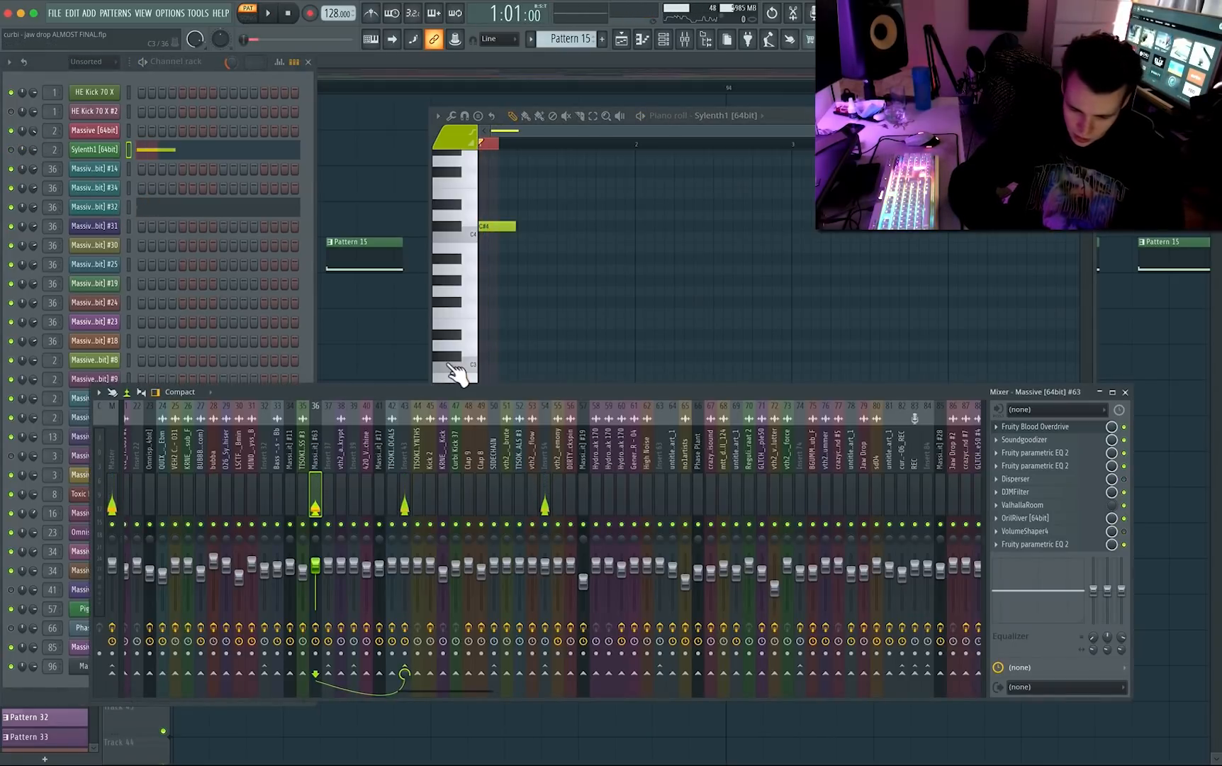
{"action": "left_click", "coordinate": [404, 472]}
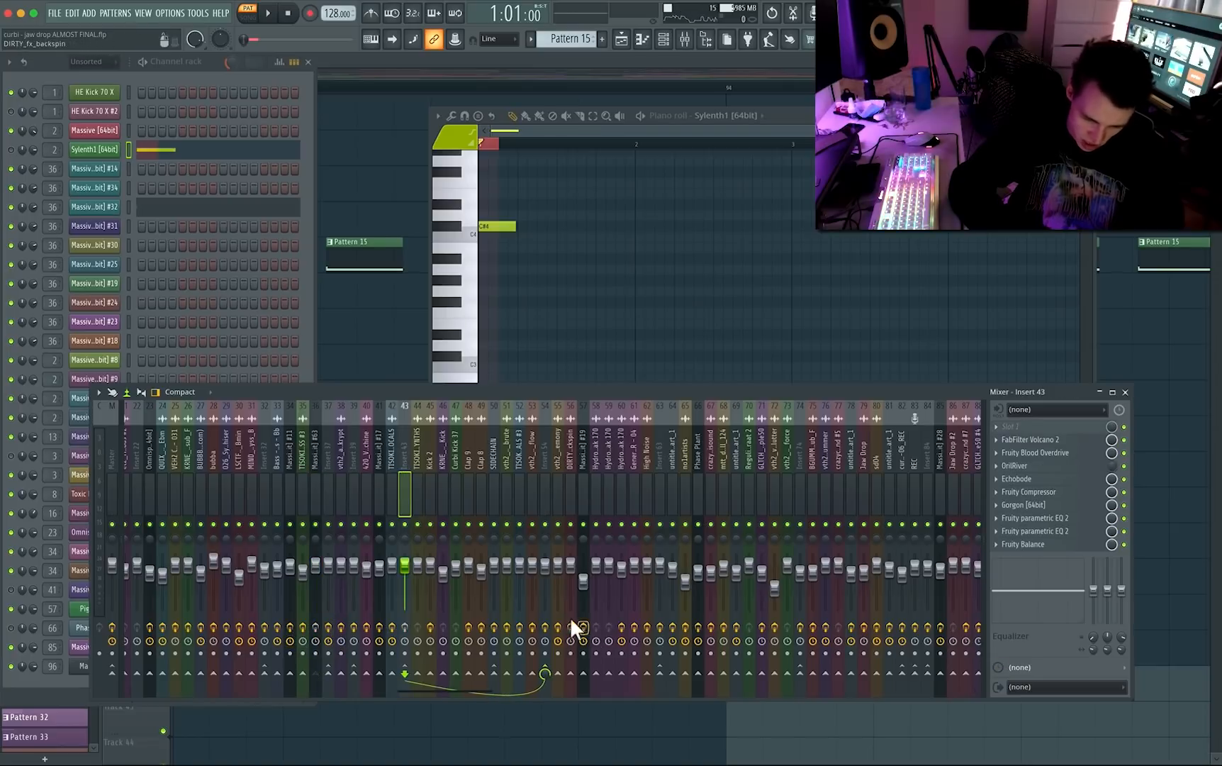
{"action": "left_click_drag", "start_coordinate": [477, 379], "coordinate": [565, 258]}
{"action": "key", "text": "space"}
{"action": "left_click", "coordinate": [402, 351]}
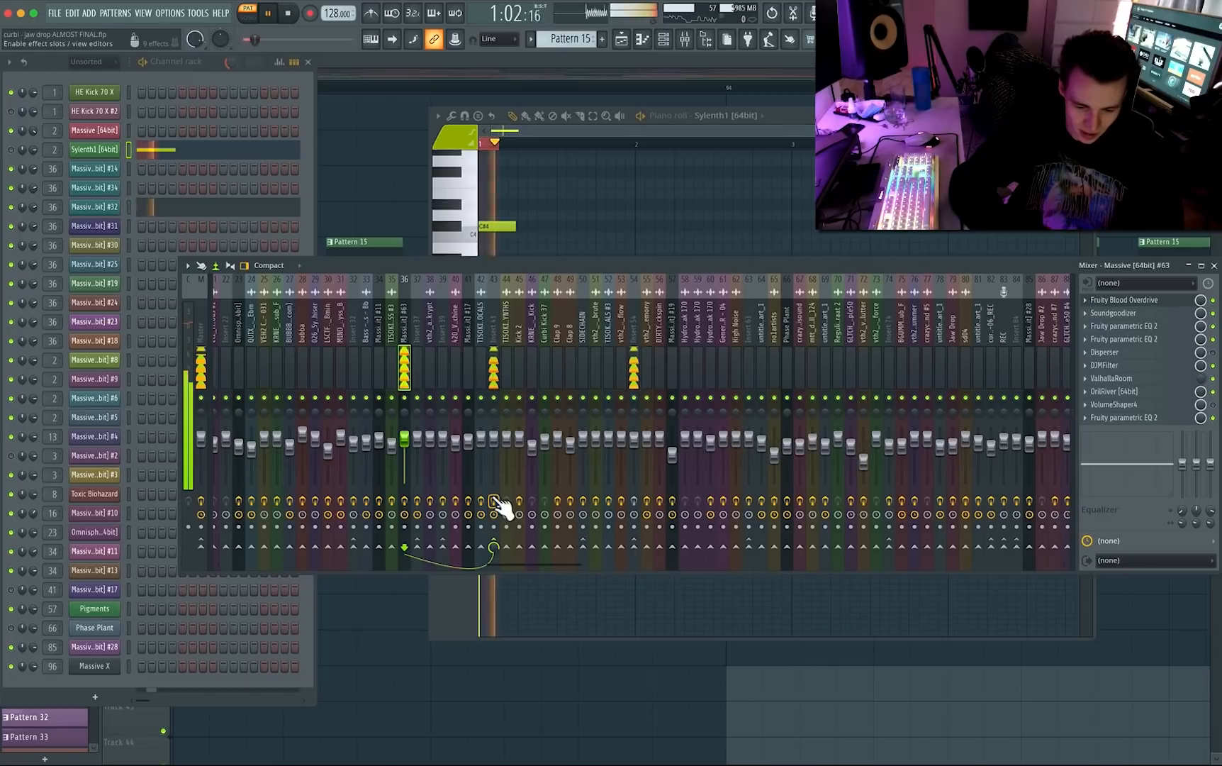
{"action": "left_click", "coordinate": [494, 378]}
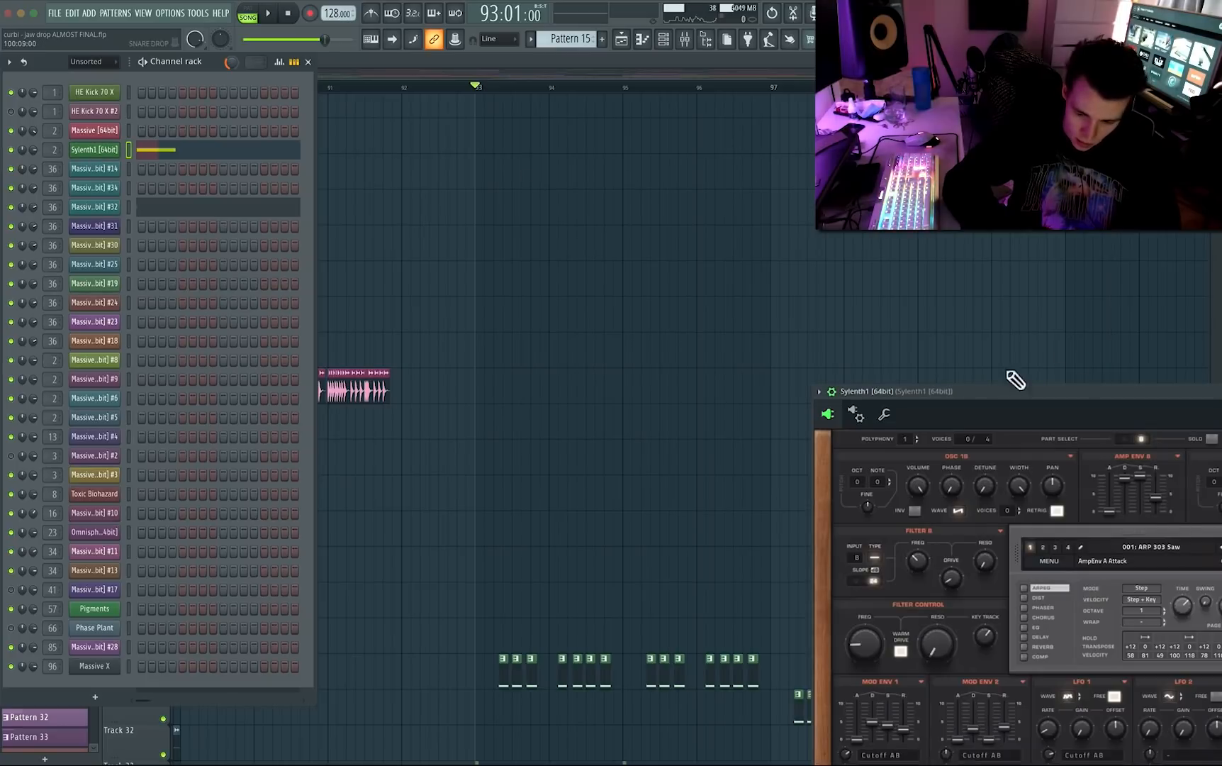
Examine the Sylenth1 synth settings and its mixer effects including the parametric EQ, and return to the playlist.
{"action": "left_click_drag", "start_coordinate": [1012, 395], "coordinate": [555, 167]}
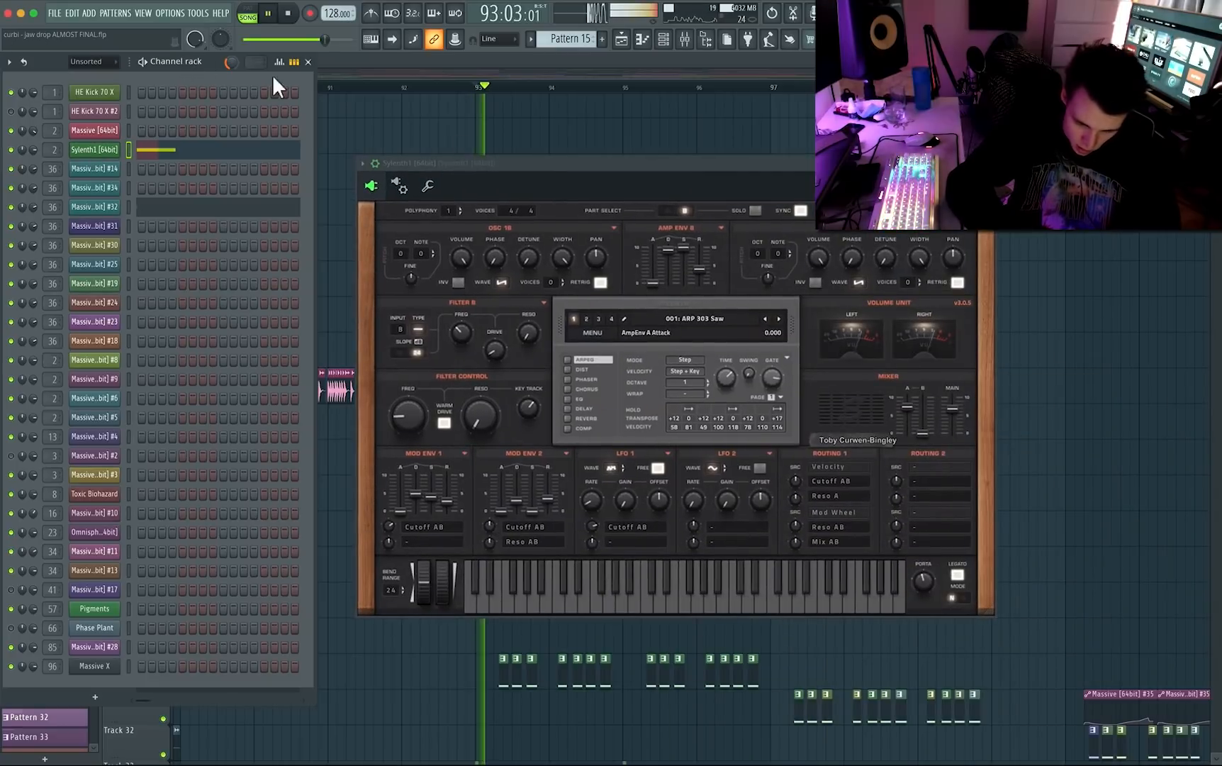
{"action": "key", "text": "space"}
{"action": "key", "text": "F9"}
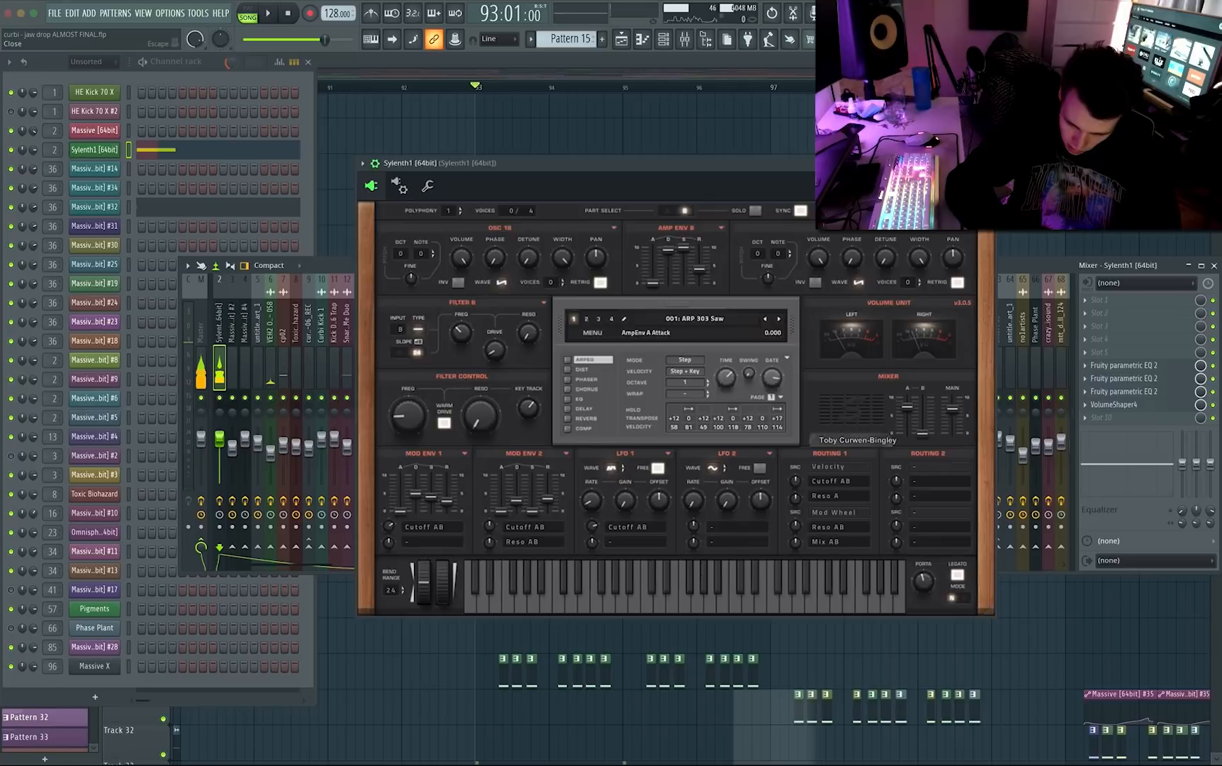
{"action": "left_click", "coordinate": [988, 164]}
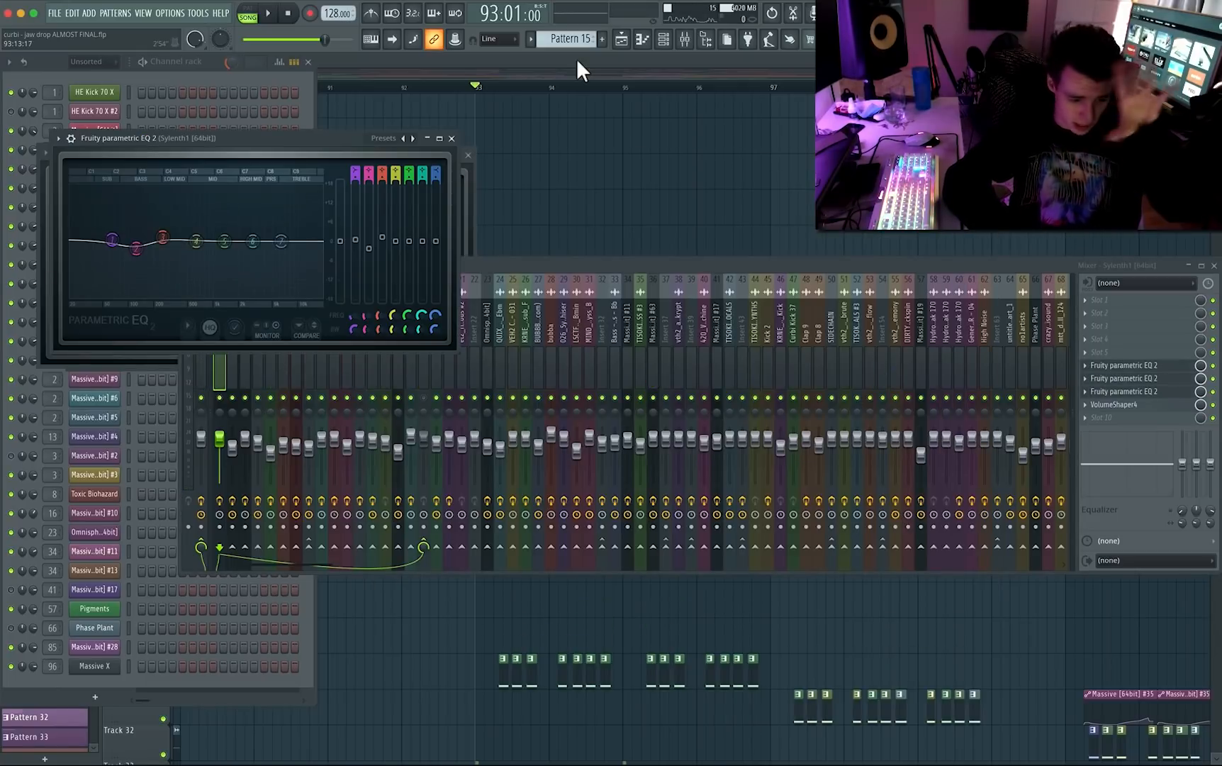
{"action": "key", "text": "F5"}
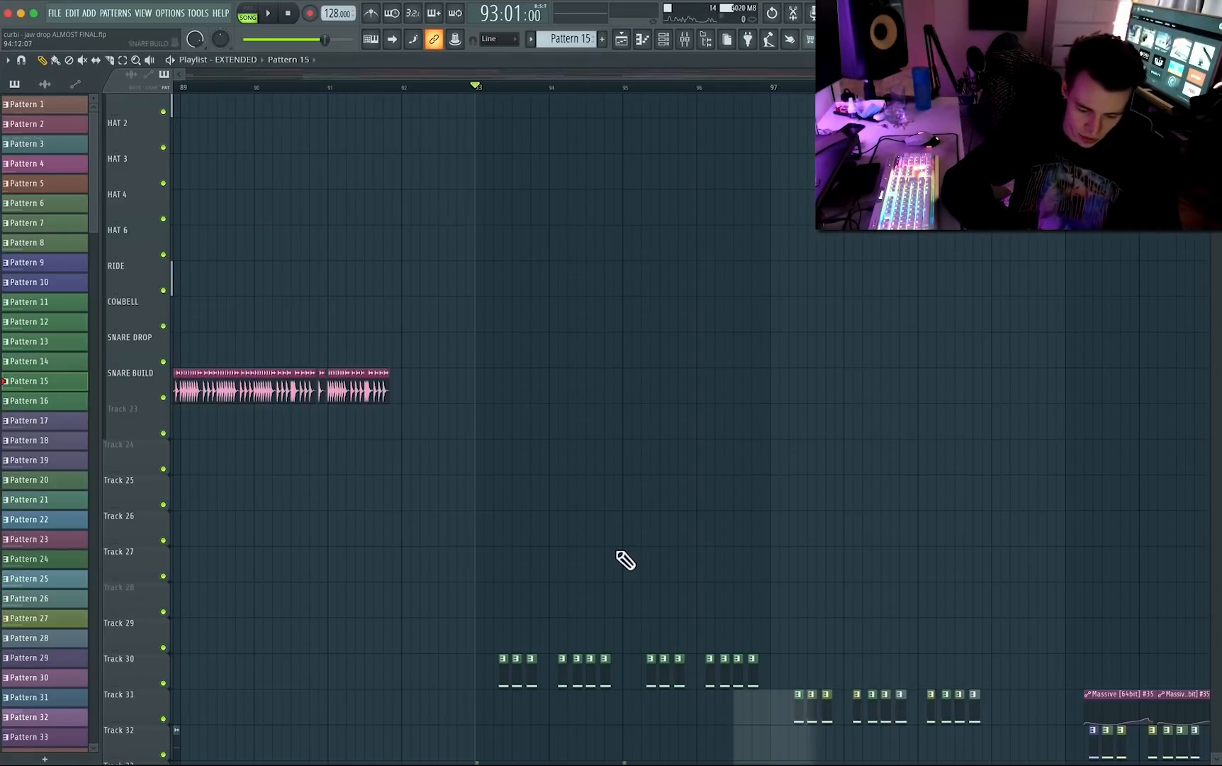
Play the drop from bar 93 and examine its bass patterns, fill clips and the Massive channel pitch automation.
{"action": "scroll", "coordinate": [624, 539], "scroll_direction": "down", "scroll_amount": 5}
{"action": "scroll", "coordinate": [626, 560], "scroll_direction": "up", "scroll_amount": 5}
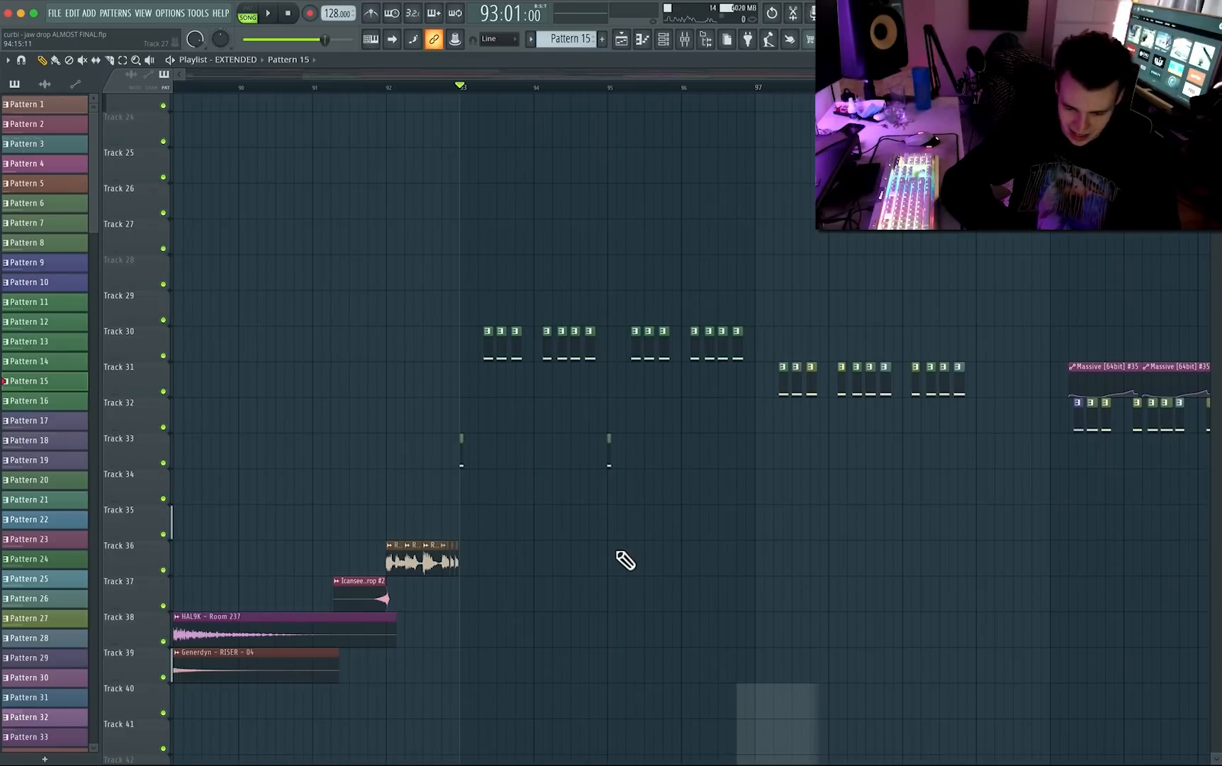
{"action": "scroll", "coordinate": [624, 560], "scroll_direction": "down", "scroll_amount": 10}
{"action": "key", "text": "space"}
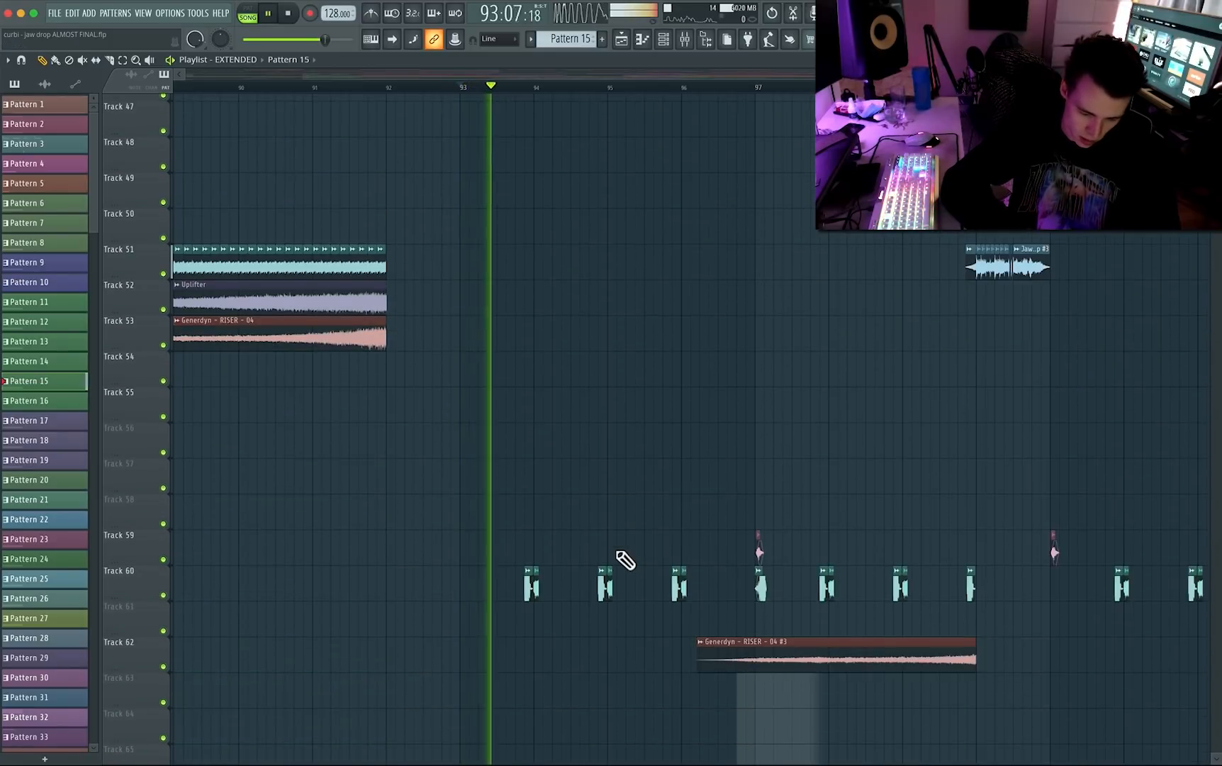
{"action": "scroll", "coordinate": [667, 411], "scroll_direction": "up", "scroll_amount": 6}
{"action": "scroll", "coordinate": [672, 406], "scroll_direction": "up", "scroll_amount": 4}
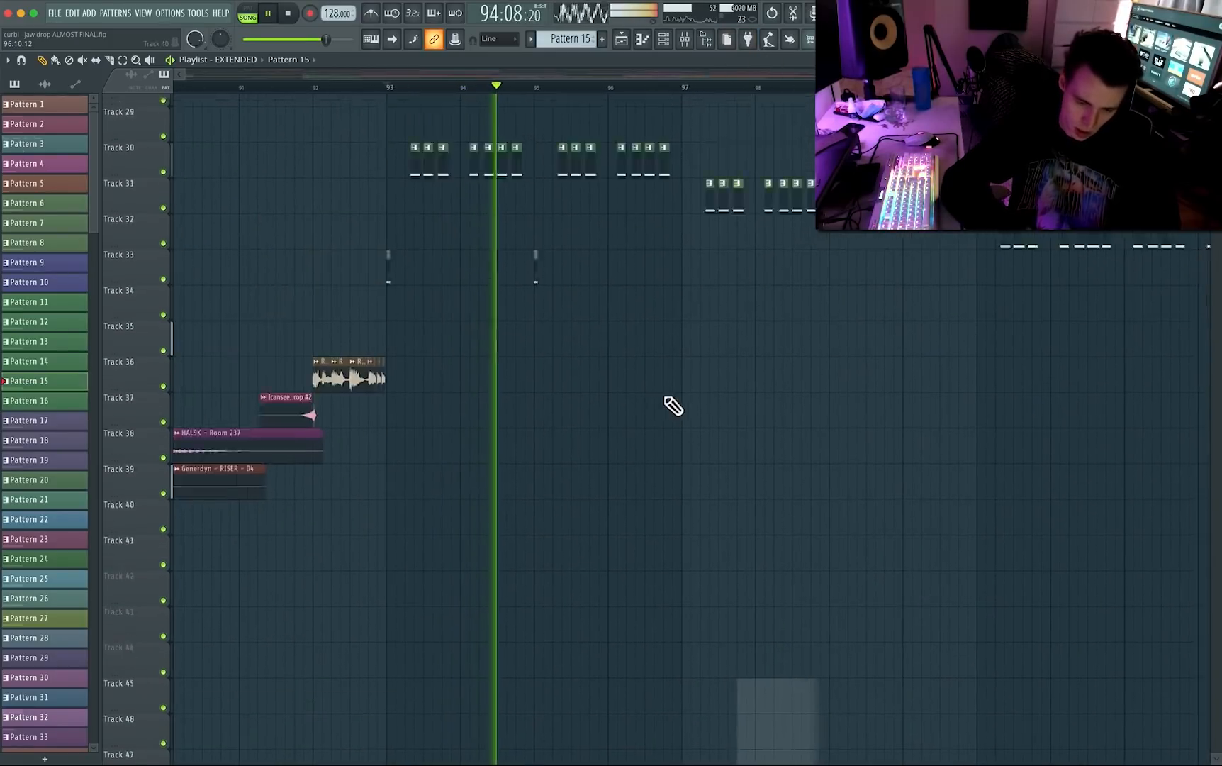
{"action": "scroll", "coordinate": [477, 573], "scroll_direction": "down", "scroll_amount": 15}
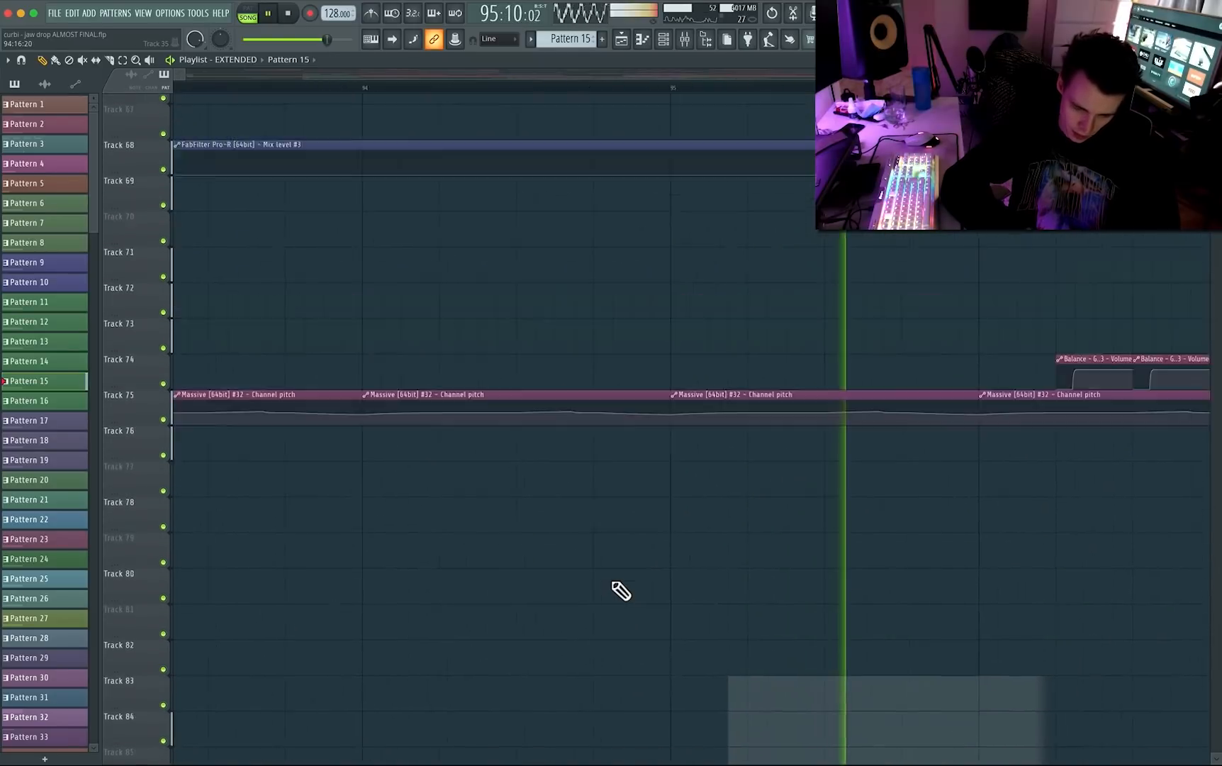
{"action": "scroll", "coordinate": [851, 243], "scroll_direction": "up", "scroll_amount": 5}
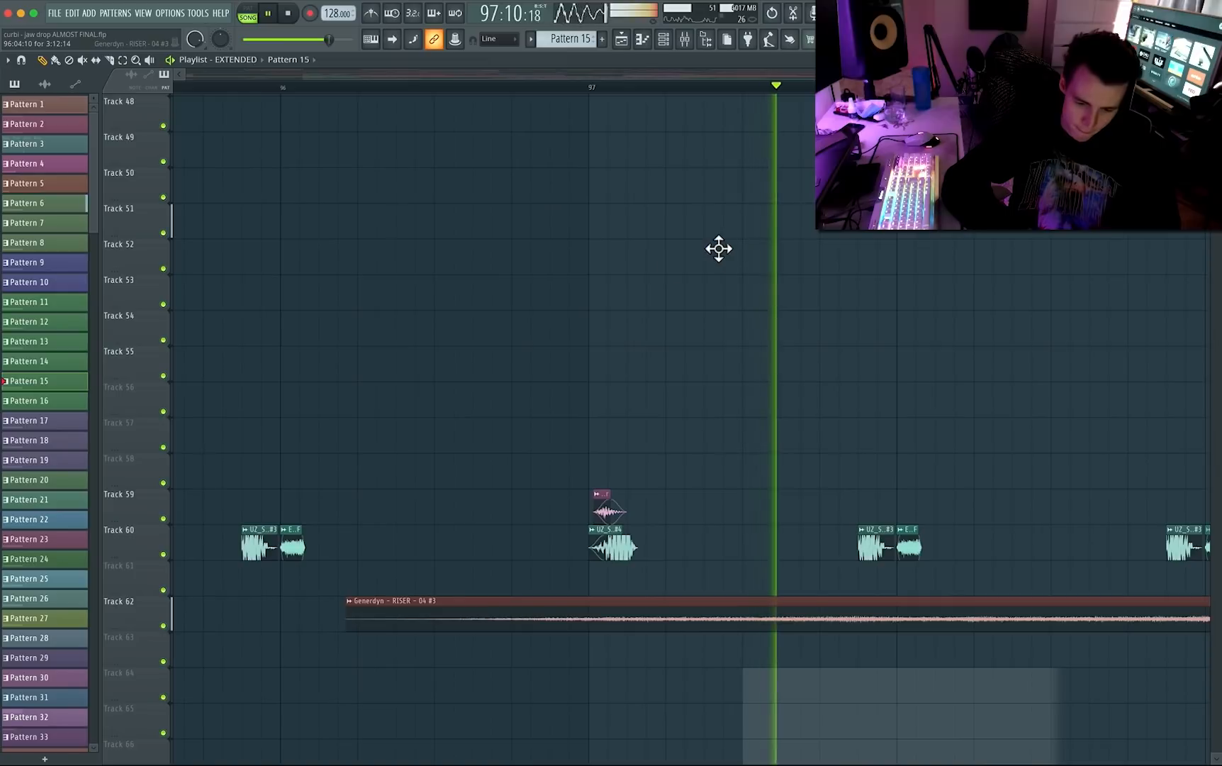
Follow the drop from bar 97 to 100, examining the UZ fills, riser and Jaw Drop vocal chops, and stop the song.
{"action": "scroll", "coordinate": [394, 384], "scroll_direction": "down", "scroll_amount": 2}
{"action": "scroll", "coordinate": [395, 385], "scroll_direction": "down", "scroll_amount": 2}
{"action": "scroll", "coordinate": [887, 373], "scroll_direction": "up", "scroll_amount": 5}
{"action": "scroll", "coordinate": [721, 390], "scroll_direction": "down", "scroll_amount": 10}
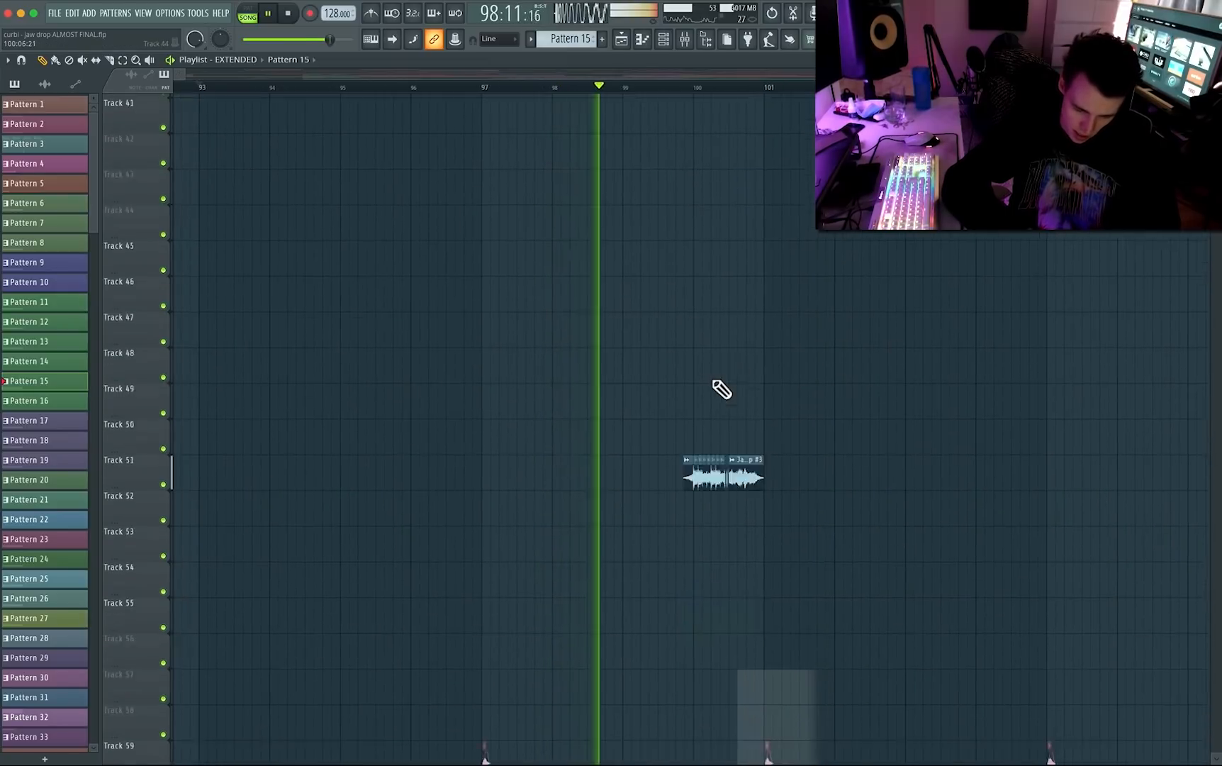
{"action": "scroll", "coordinate": [798, 490], "scroll_direction": "up", "scroll_amount": 5}
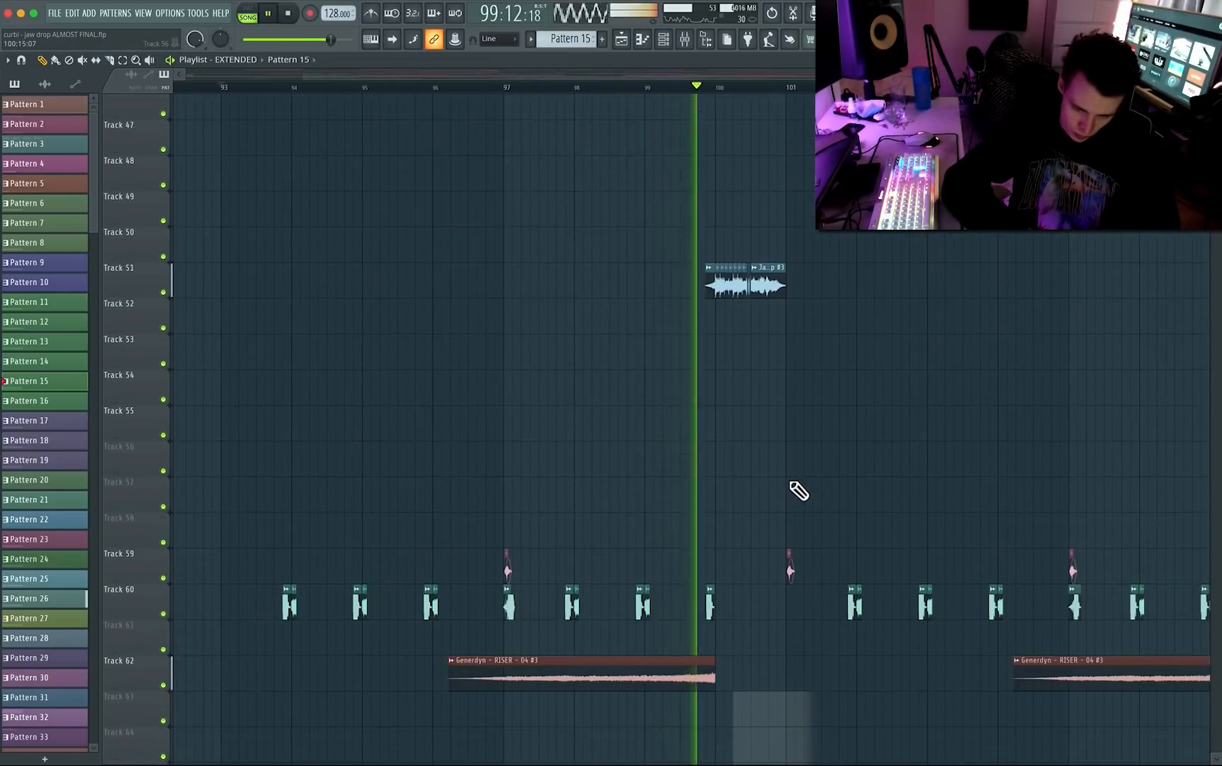
{"action": "scroll", "coordinate": [798, 489], "scroll_direction": "up", "scroll_amount": 4}
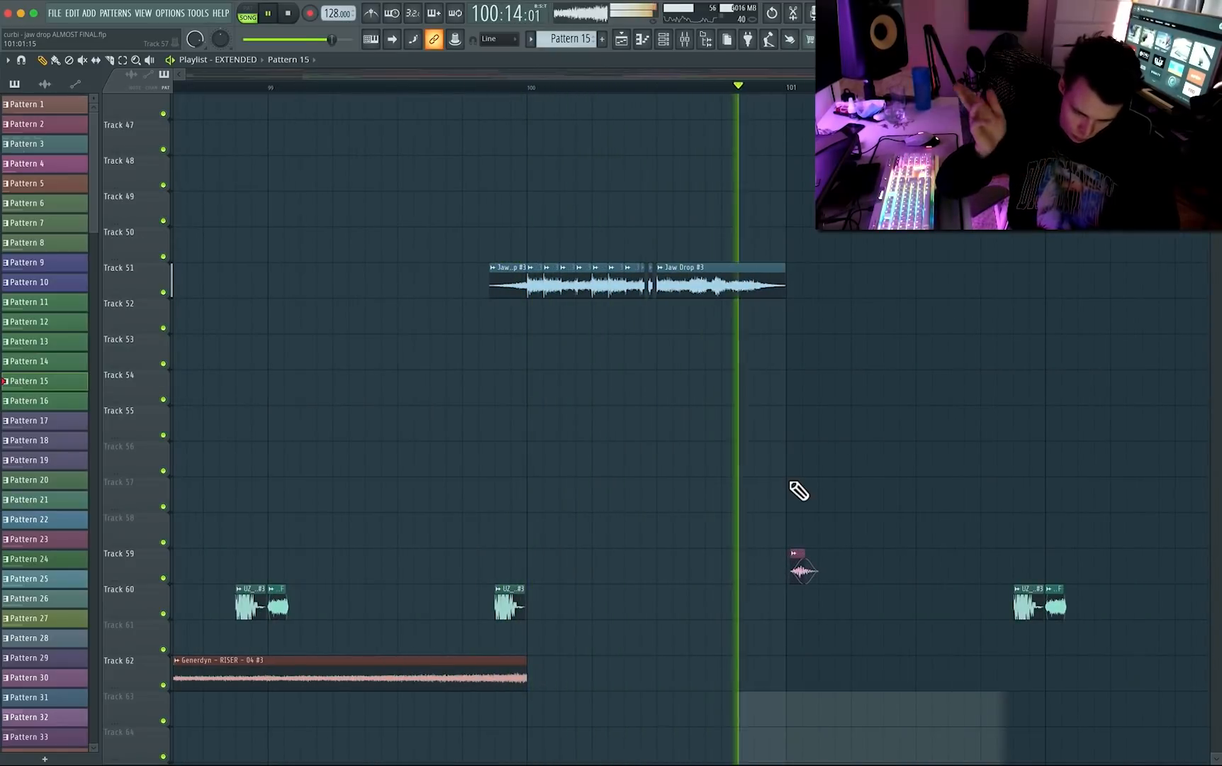
{"action": "key", "text": "space"}
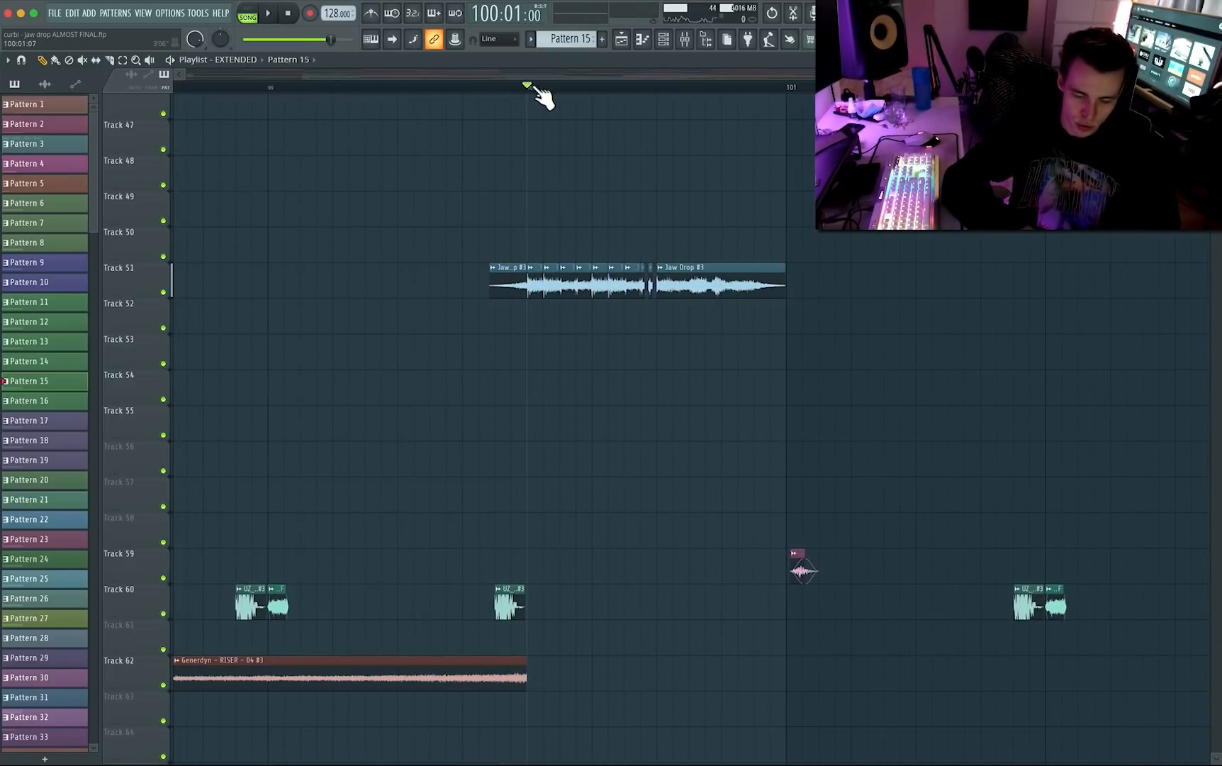
Play the drop's second part from bar 101 to 108 and examine its hat tracks, synth patterns and Massive automation.
{"action": "left_click_drag", "start_coordinate": [537, 88], "coordinate": [833, 88]}
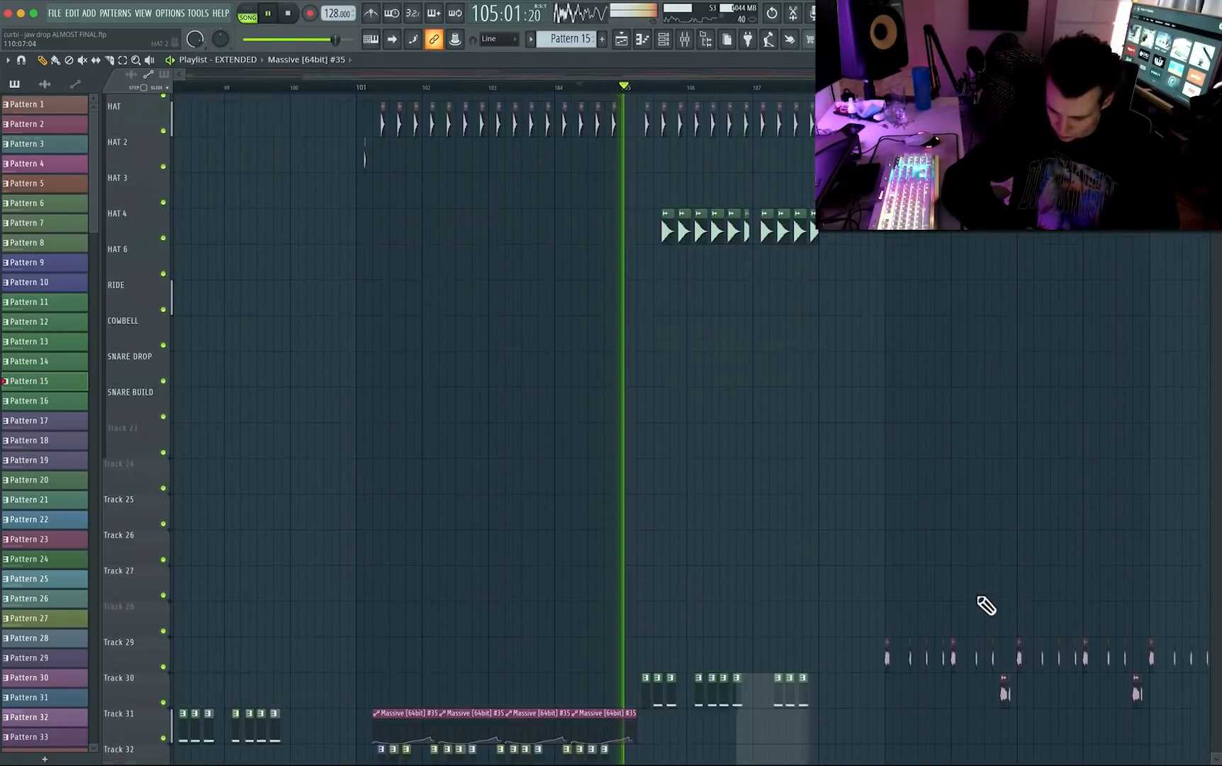
{"action": "scroll", "coordinate": [987, 605], "scroll_direction": "down", "scroll_amount": 1}
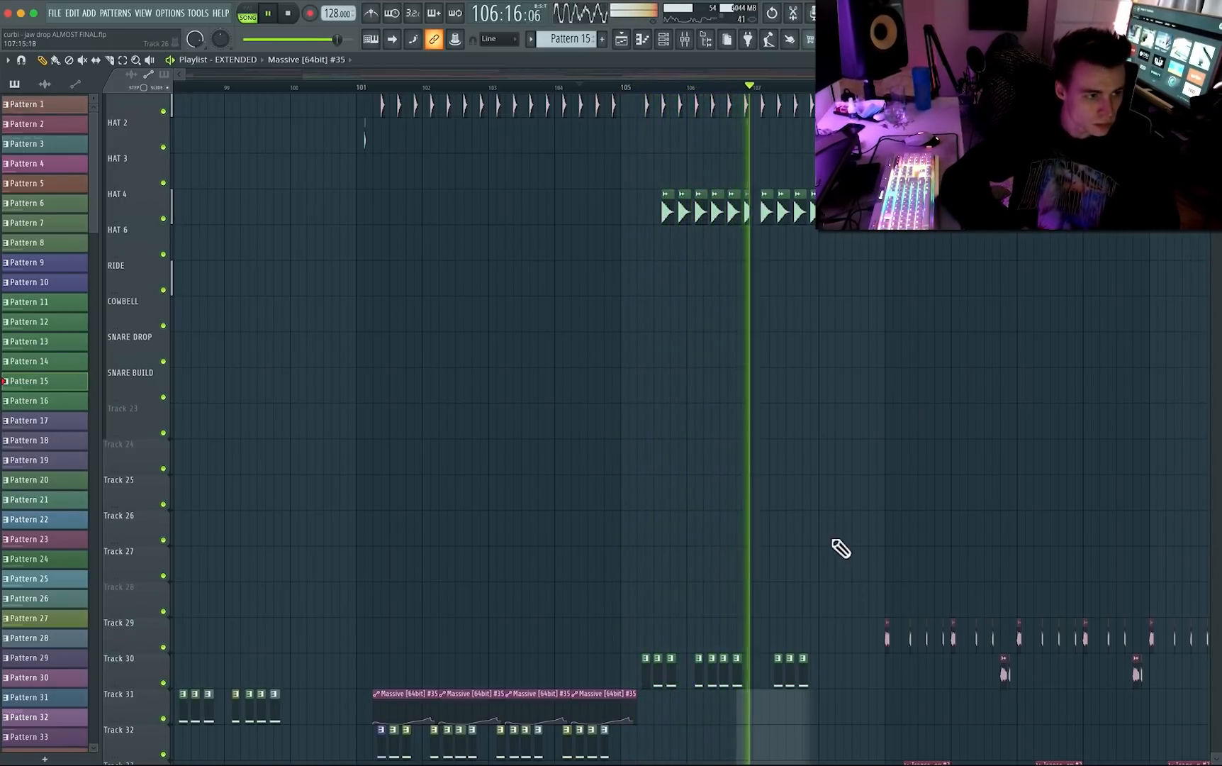
{"action": "scroll", "coordinate": [515, 406], "scroll_direction": "down", "scroll_amount": 2, "text": "ctrl"}
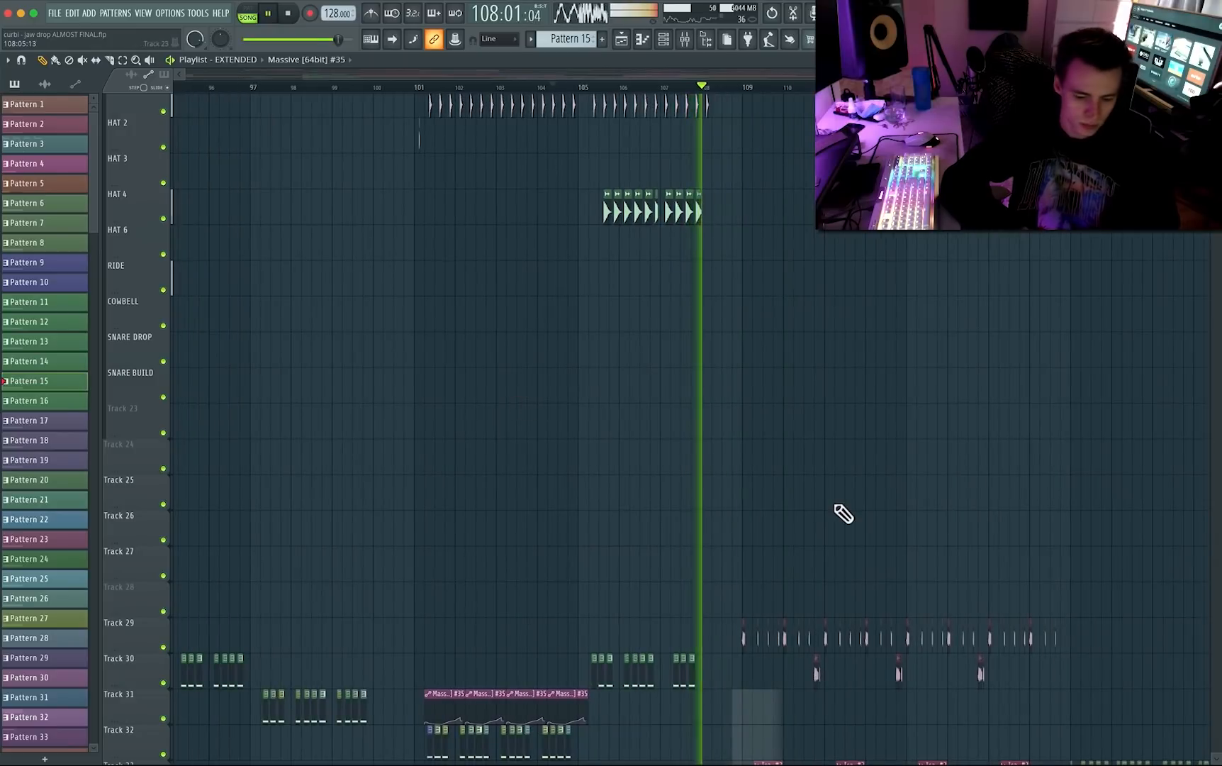
Examine the tracks below the hats around bars 101 to 108, including the Massive automation, and stop the song.
{"action": "scroll", "coordinate": [843, 512], "scroll_direction": "down", "scroll_amount": 4}
{"action": "scroll", "coordinate": [688, 352], "scroll_direction": "down", "scroll_amount": 5}
{"action": "scroll", "coordinate": [688, 352], "scroll_direction": "up", "scroll_amount": 3}
{"action": "scroll", "coordinate": [687, 352], "scroll_direction": "left", "scroll_amount": 3}
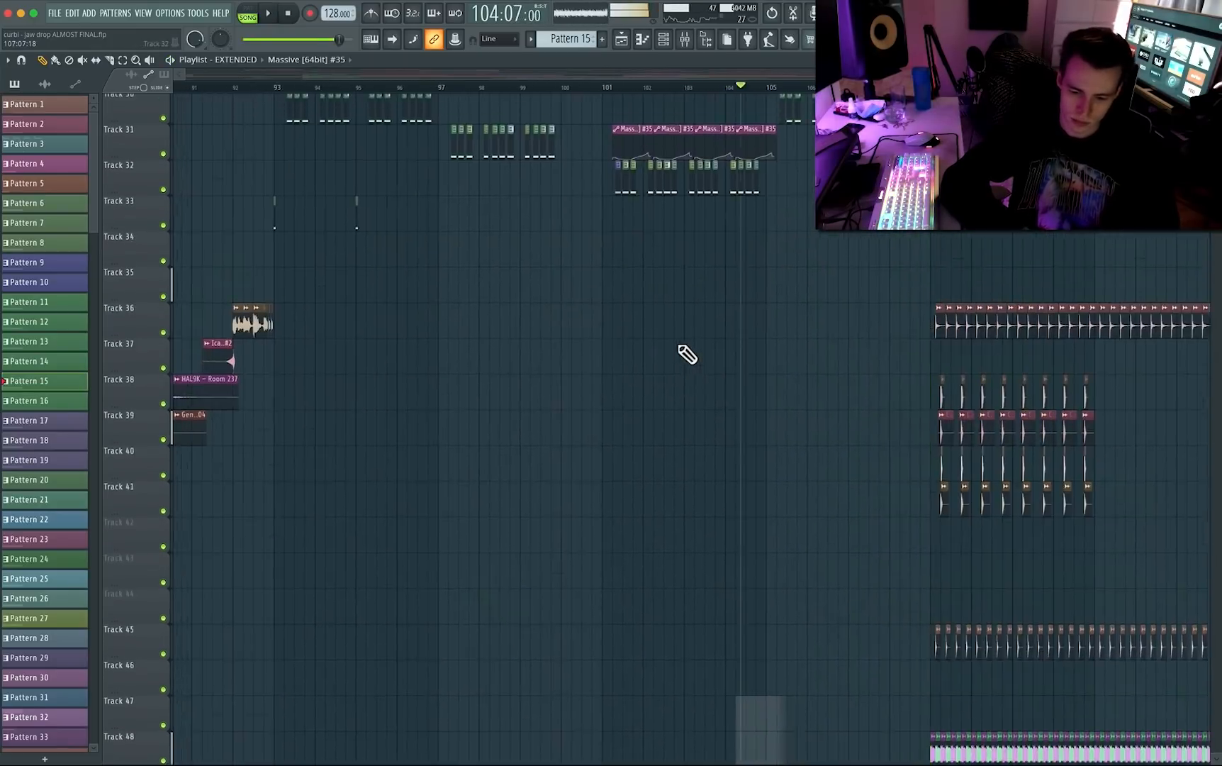
{"action": "scroll", "coordinate": [688, 351], "scroll_direction": "down", "scroll_amount": 2}
{"action": "scroll", "coordinate": [688, 352], "scroll_direction": "down", "scroll_amount": 5, "text": "ctrl"}
{"action": "key", "text": "space"}
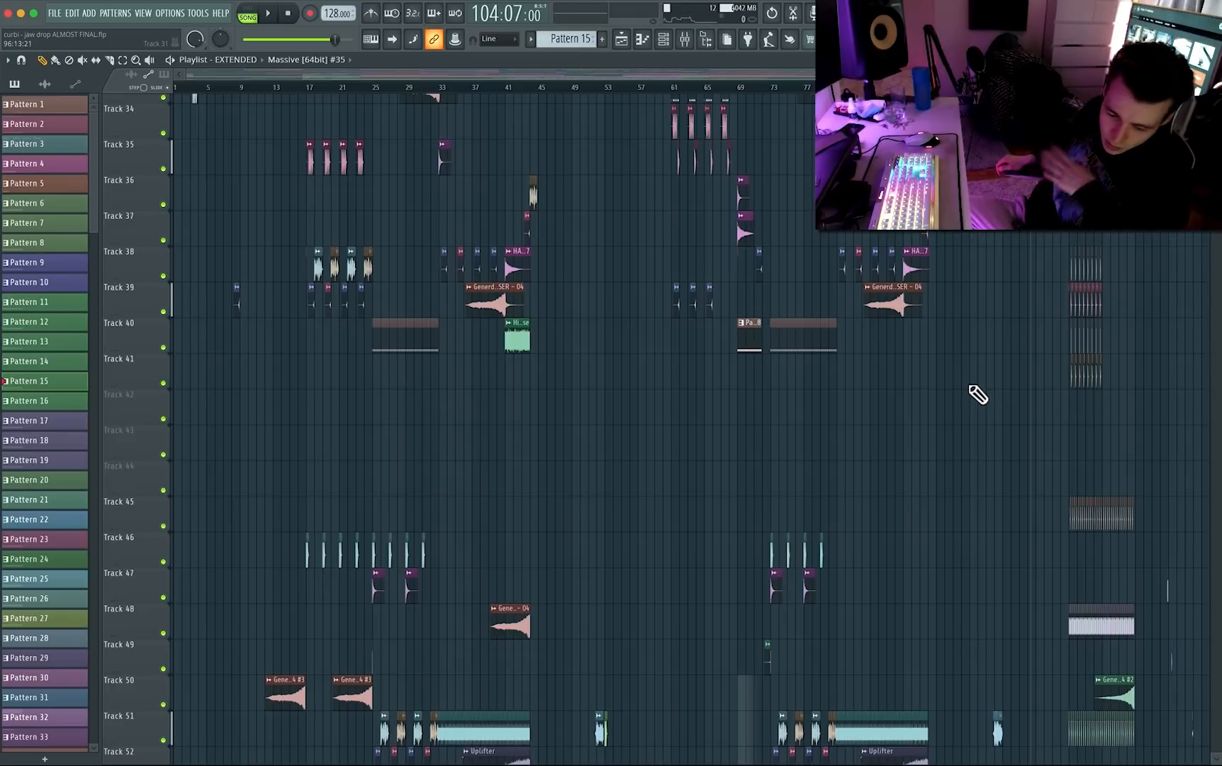
Look over the full arrangement, from the lower riser and uplifter tracks up to the kick, clap and hat tracks.
{"action": "scroll", "coordinate": [979, 394], "scroll_direction": "up", "scroll_amount": 3}
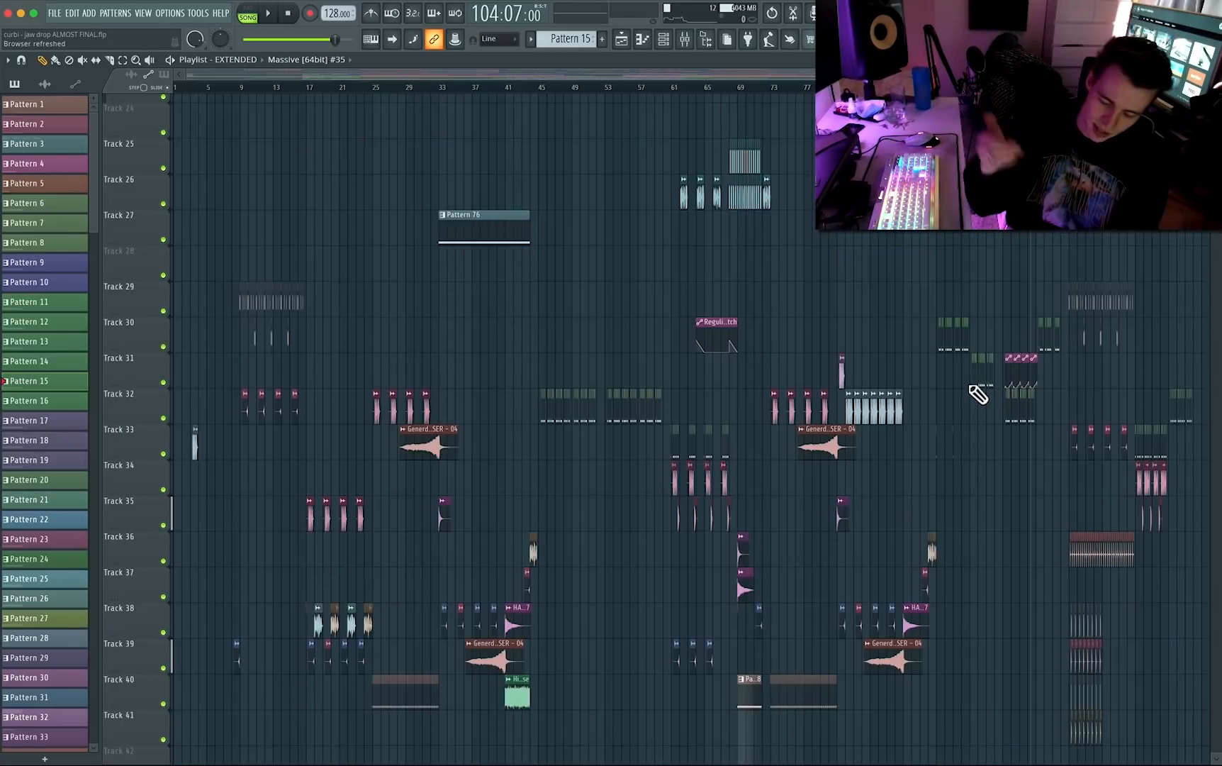
{"action": "scroll", "coordinate": [892, 306], "scroll_direction": "down", "scroll_amount": 7}
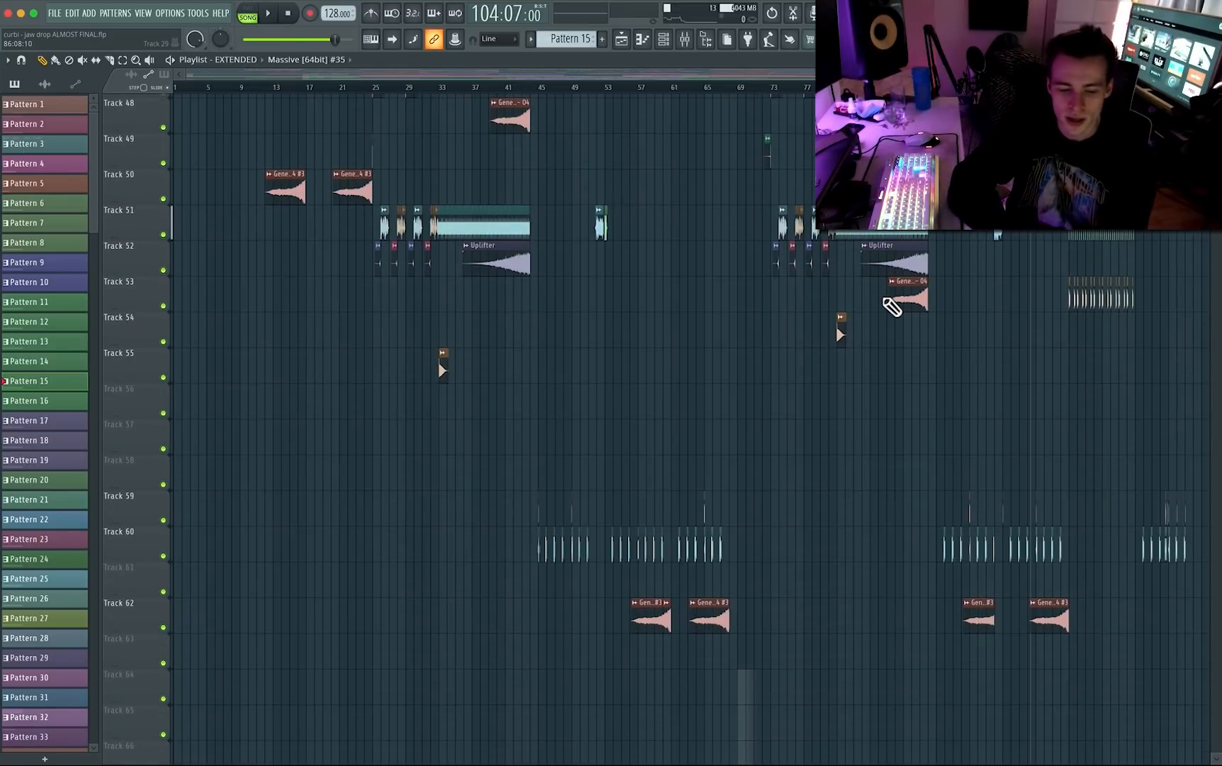
{"action": "scroll", "coordinate": [892, 306], "scroll_direction": "up", "scroll_amount": 7}
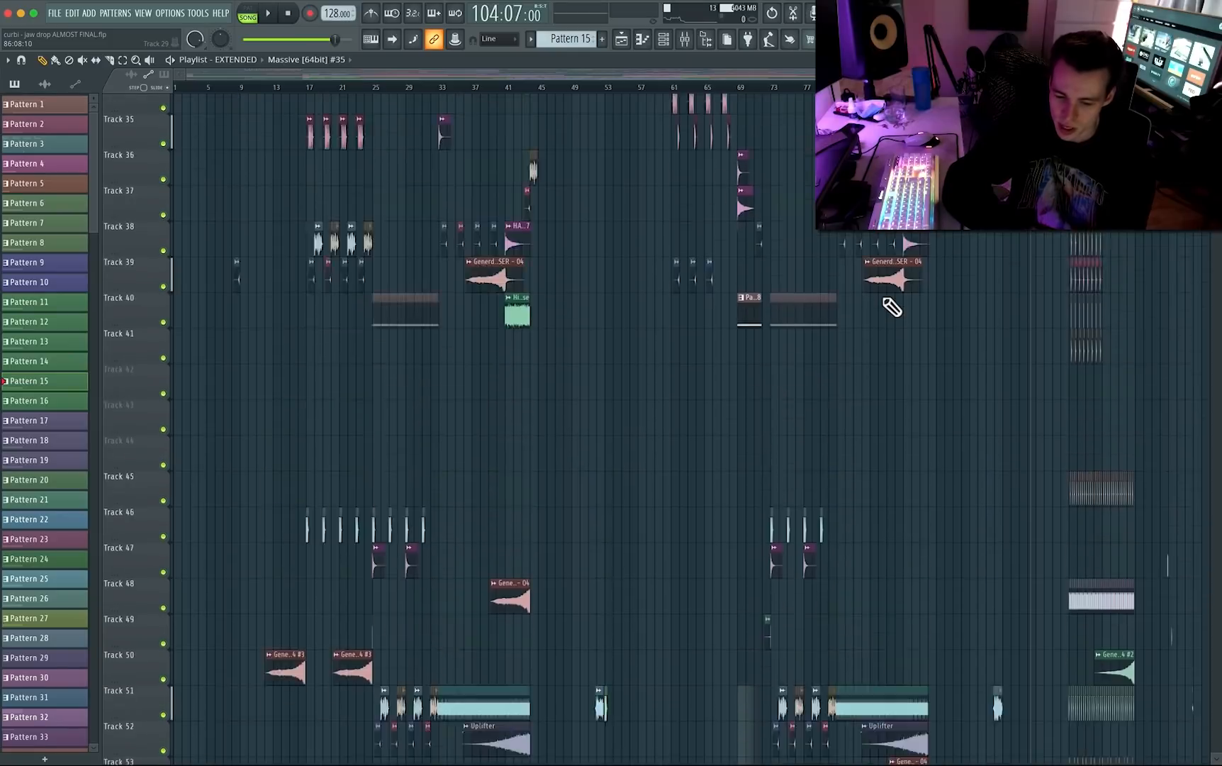
{"action": "left_click", "coordinate": [686, 40]}
{"action": "left_click", "coordinate": [686, 39]}
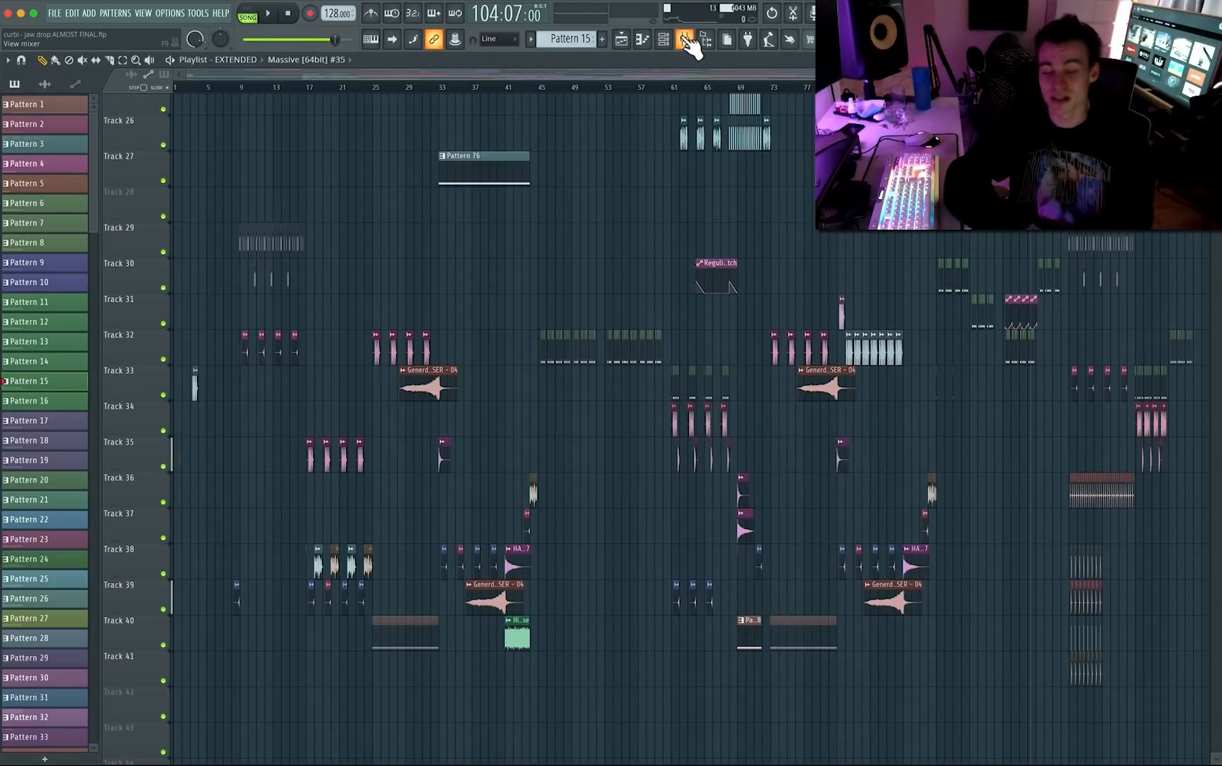
{"action": "scroll", "coordinate": [624, 314], "scroll_direction": "up", "scroll_amount": 7}
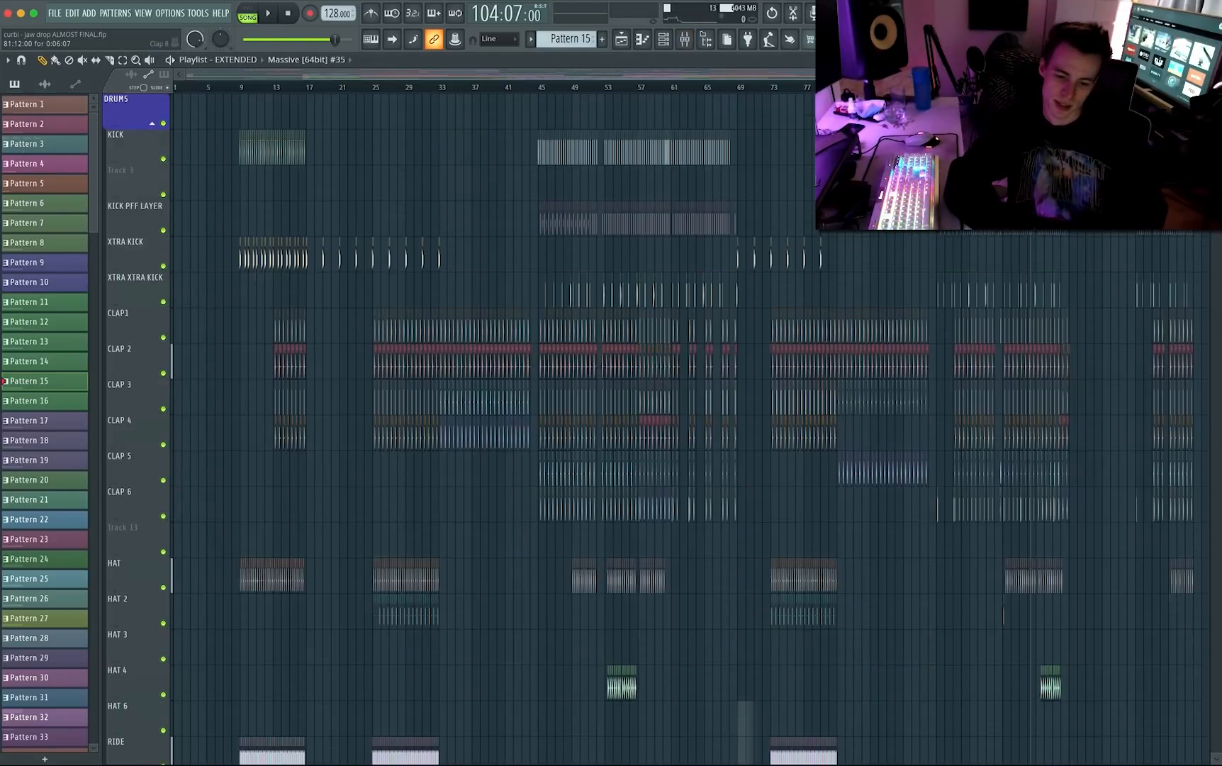